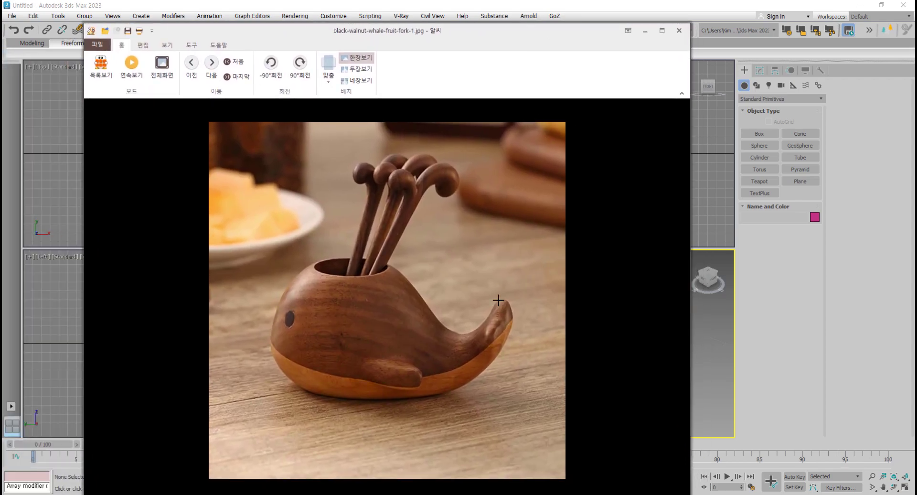
- Look through the black-walnut-whale-fruit-fork reference photos and close the image viewer
scroll(498, 300, down, 1)
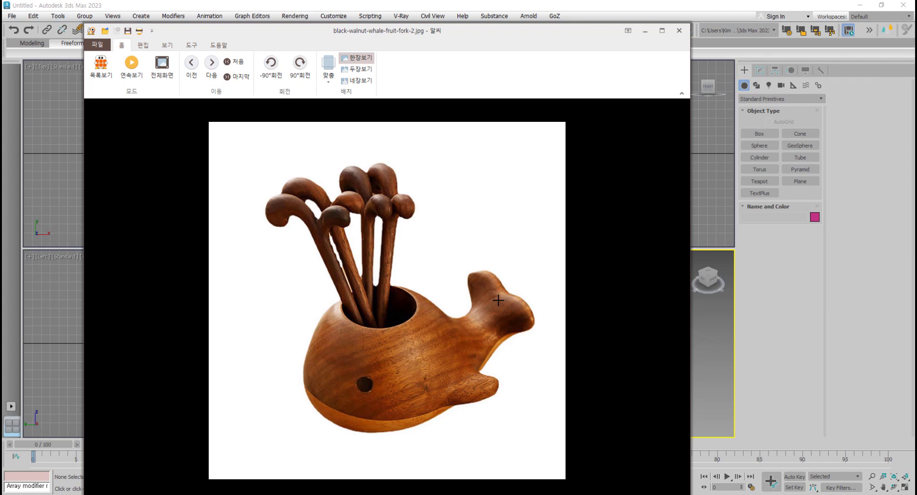
scroll(495, 302, down, 1)
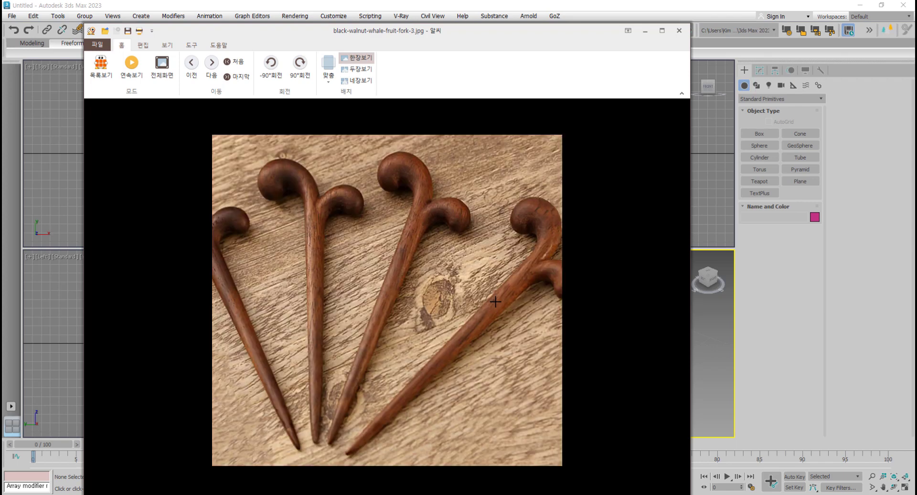
scroll(462, 326, down, 1)
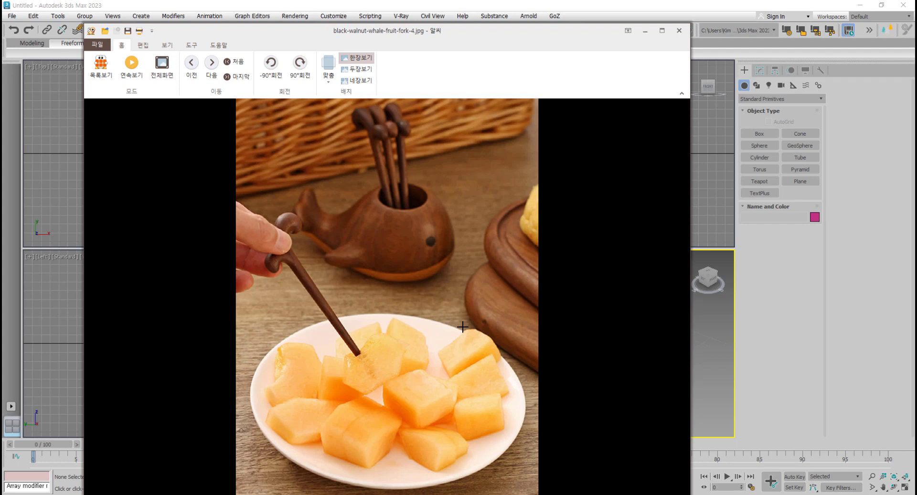
scroll(462, 327, up, 1)
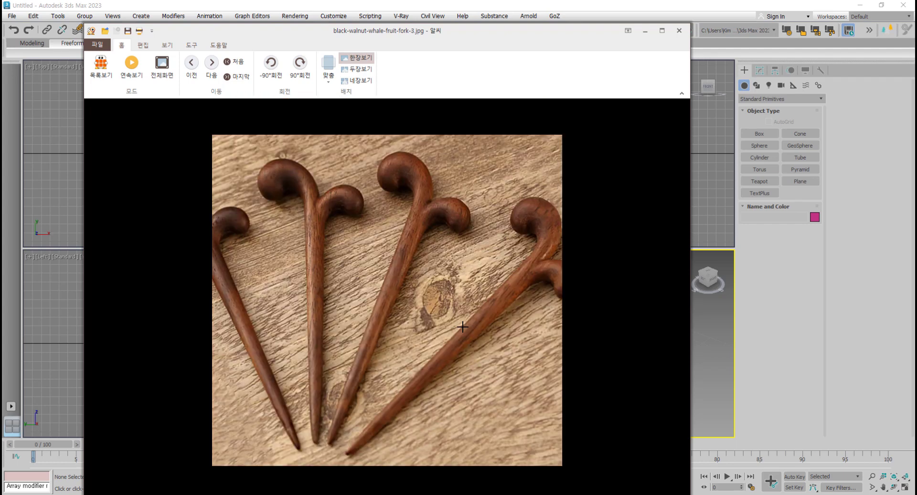
scroll(463, 327, up, 1)
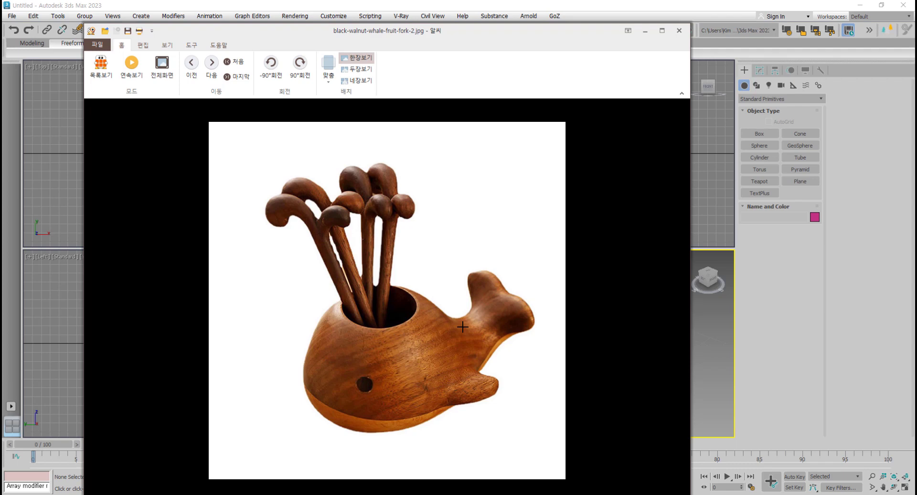
scroll(462, 327, up, 1)
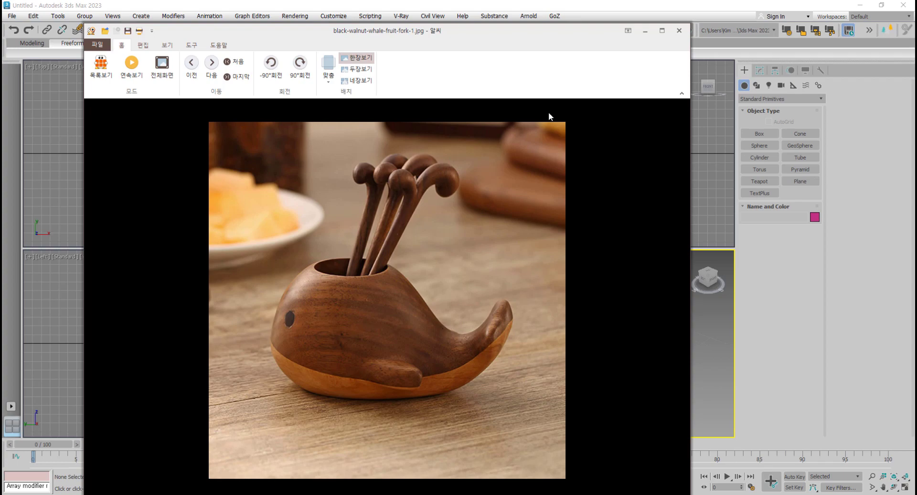
key(Escape)
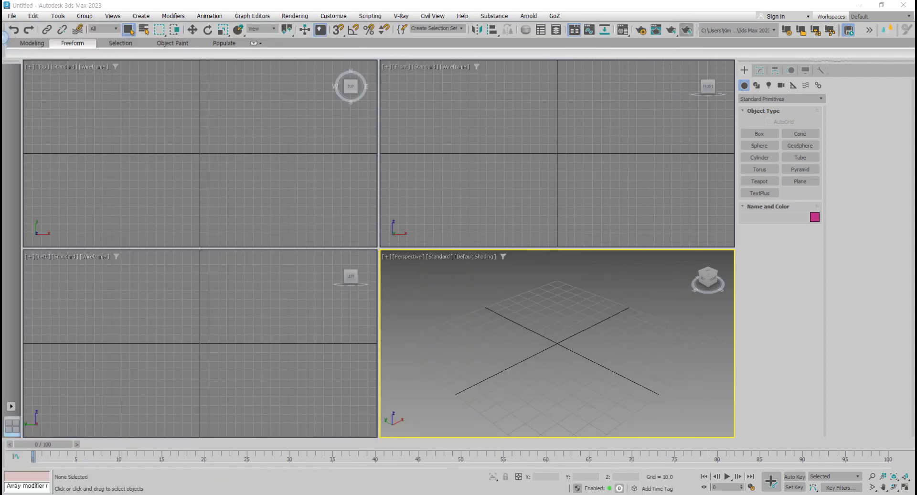
- Create a plane about 148 by 151 units in the Front view, roughly centred on the vertical axis
click(526, 174)
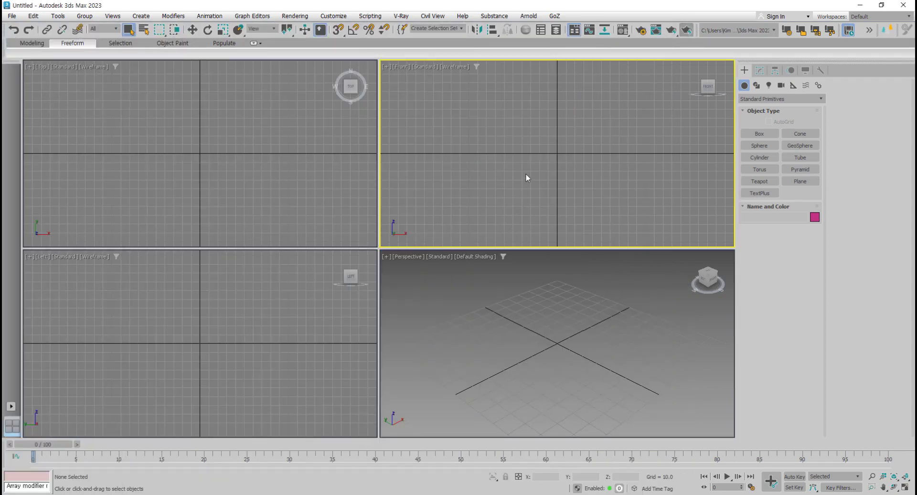
click(805, 183)
drag(490, 204, 623, 73)
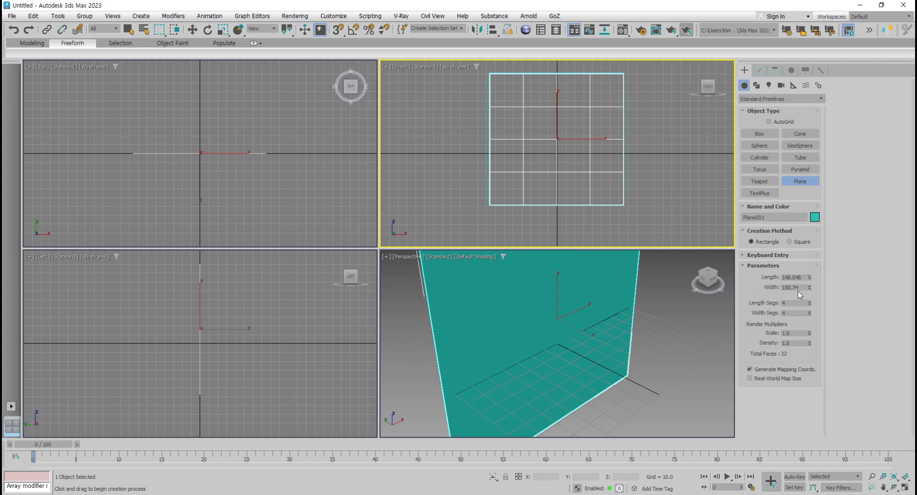
middle_drag(585, 200, 585, 215)
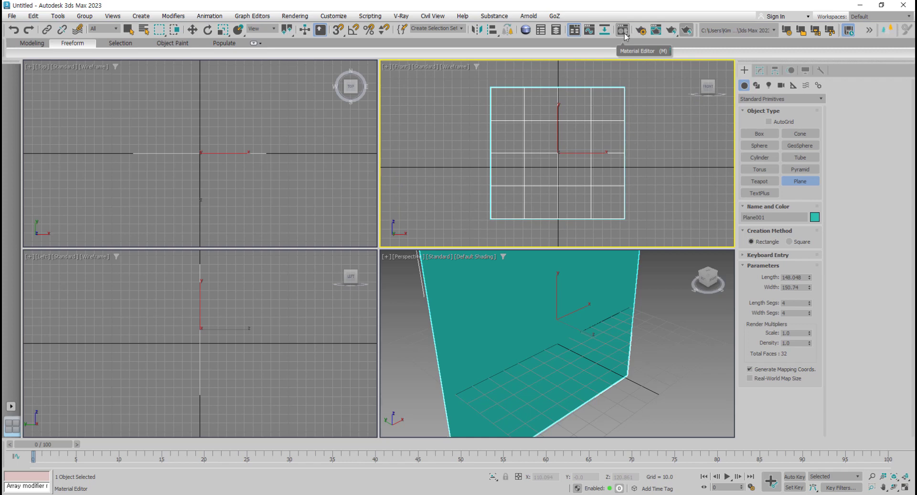
- Open the compact Material Editor and check which renderer is set in Render Setup
drag(624, 33, 624, 48)
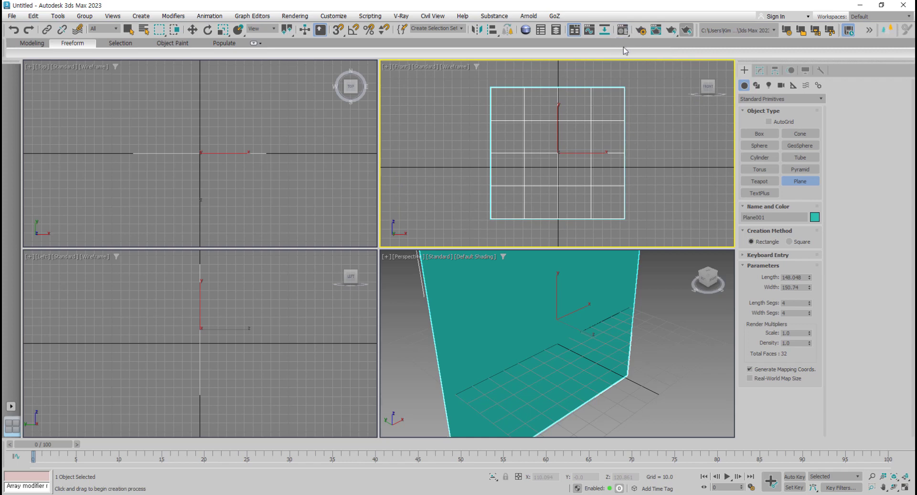
drag(149, 57, 178, 50)
click(640, 30)
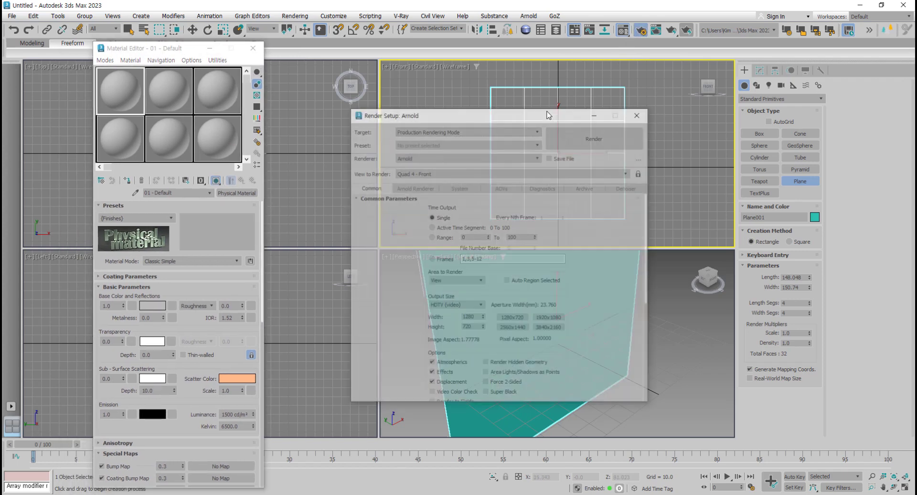
click(416, 157)
click(560, 139)
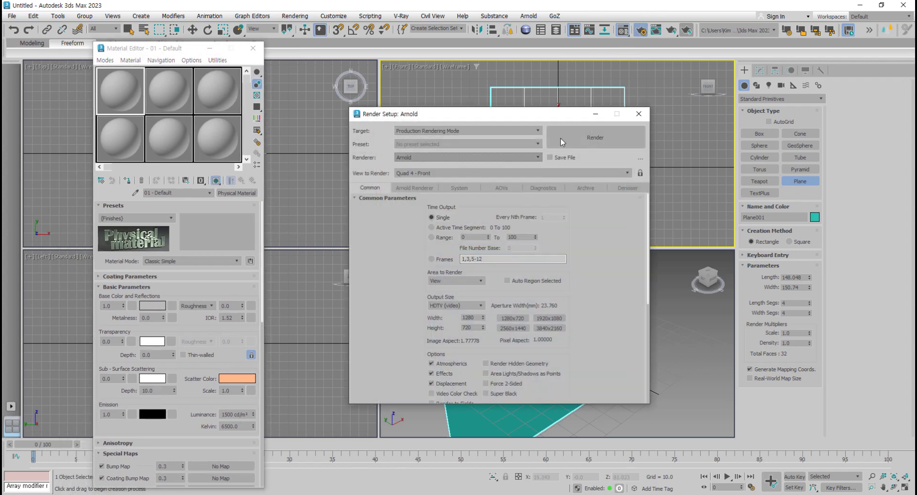
click(639, 114)
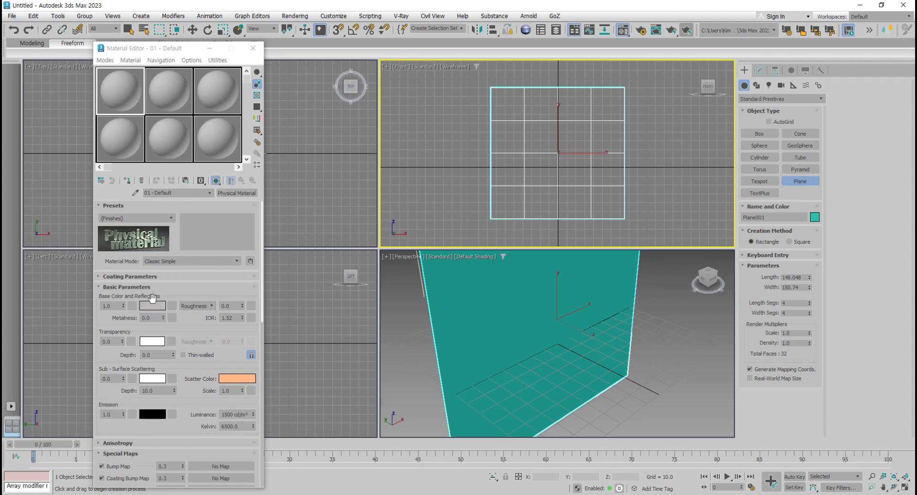
- Load black-walnut-whale-fruit-fork-1.jpg as a Bitmap in the first material's base color map
click(173, 308)
scroll(492, 314, down, 5)
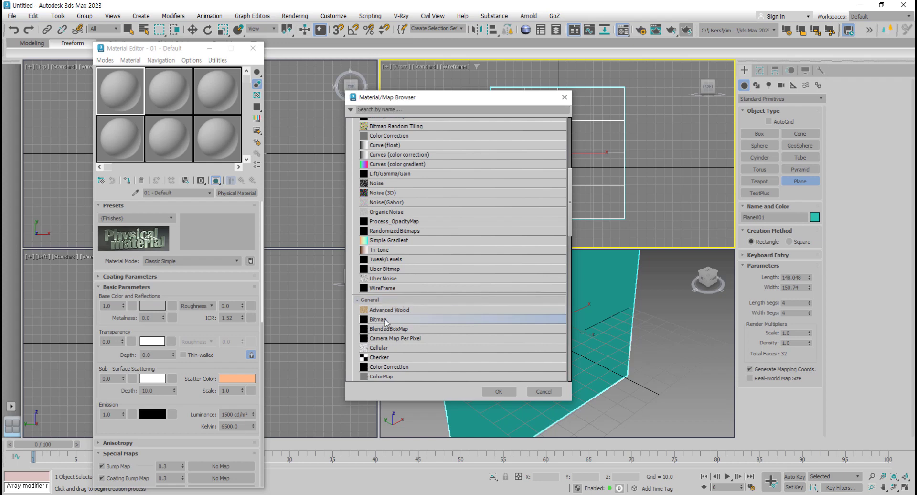
double_click(385, 320)
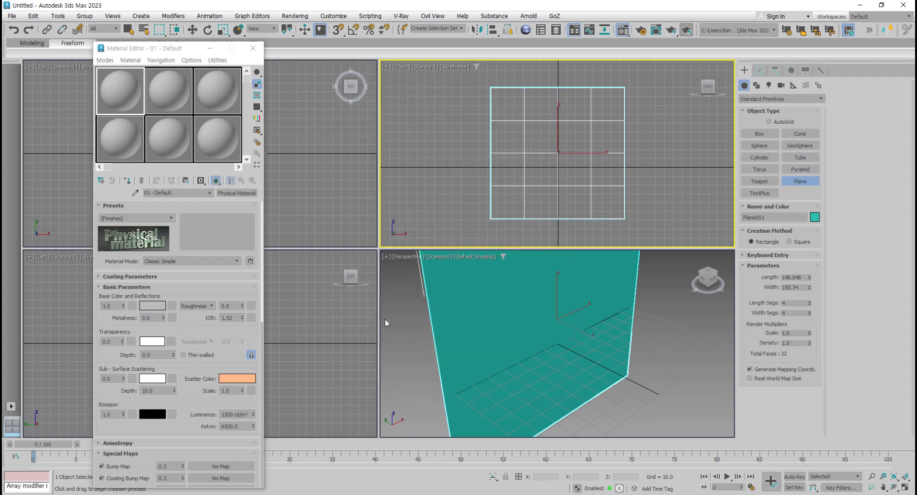
drag(247, 14, 450, 36)
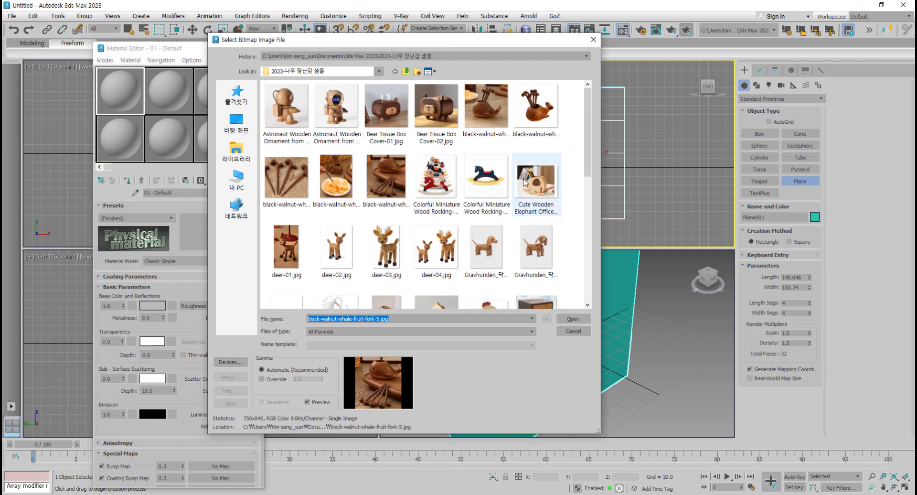
click(495, 122)
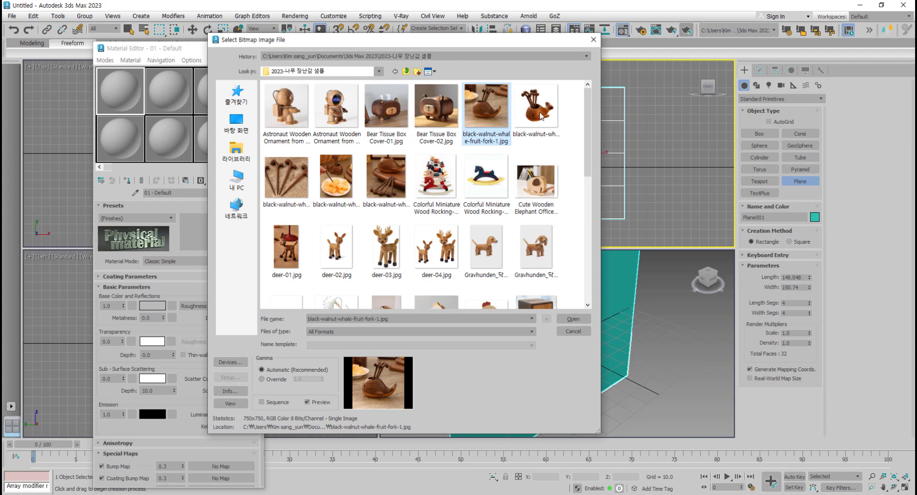
click(575, 317)
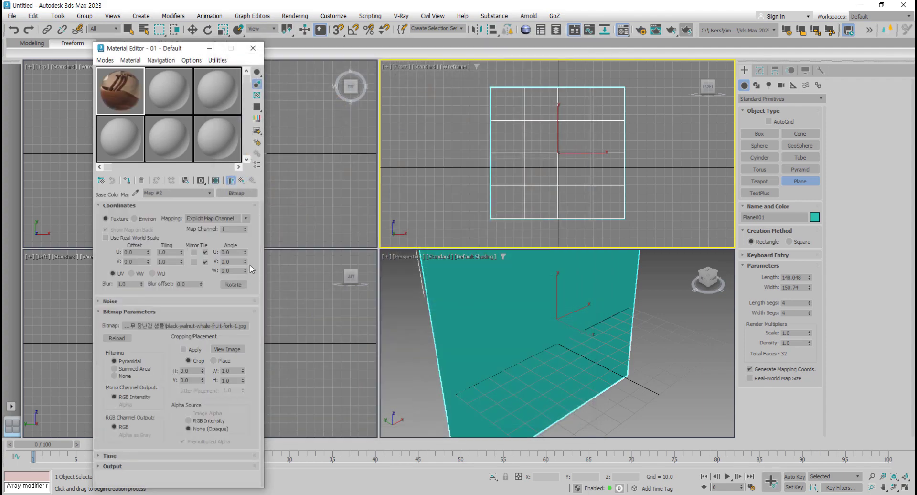
- Assign the whale photo material to the plane and switch the Front view to Default Shading
click(127, 181)
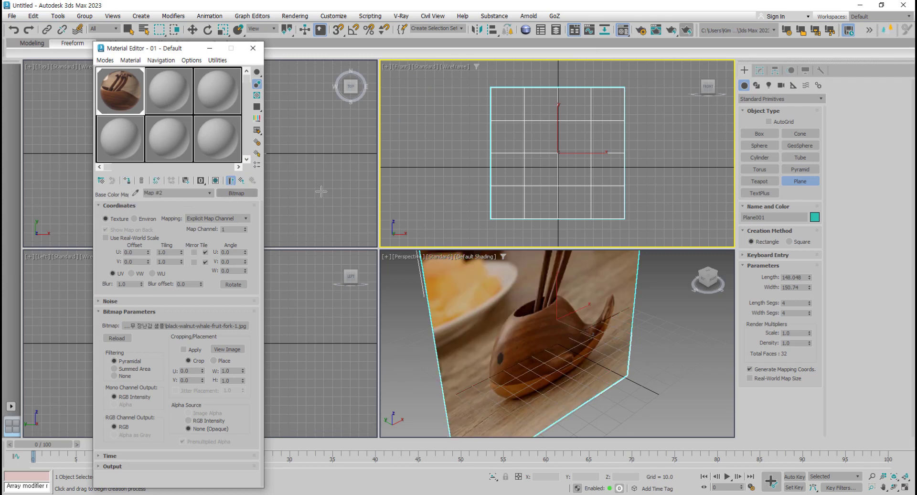
middle_drag(531, 176, 514, 168)
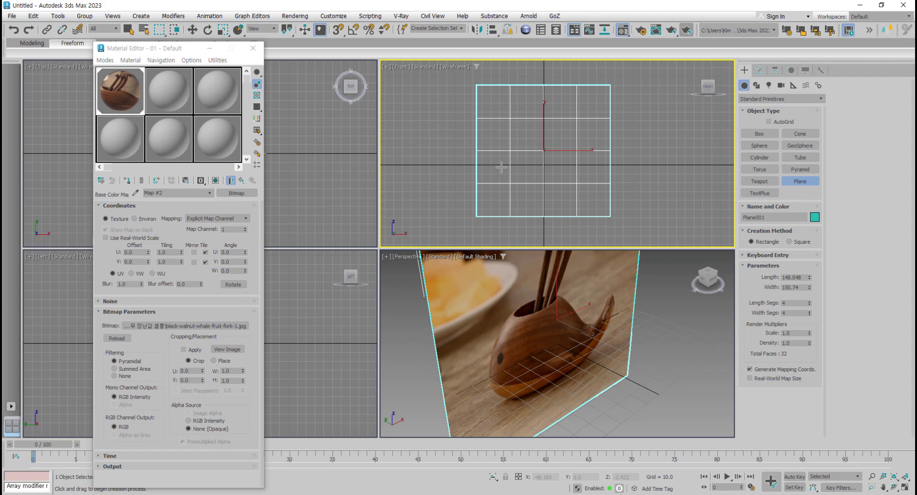
key(F3)
key(F3)
key(F3)
key(F3)
key(F3)
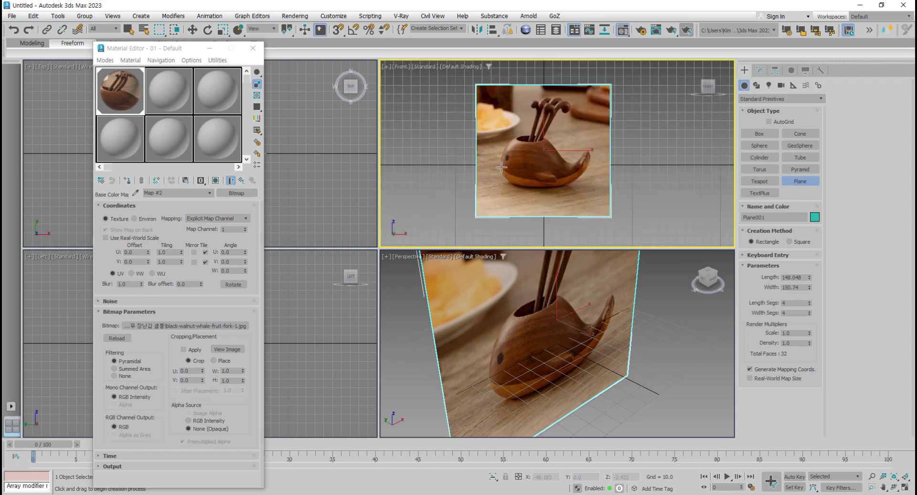
middle_drag(522, 176, 515, 178)
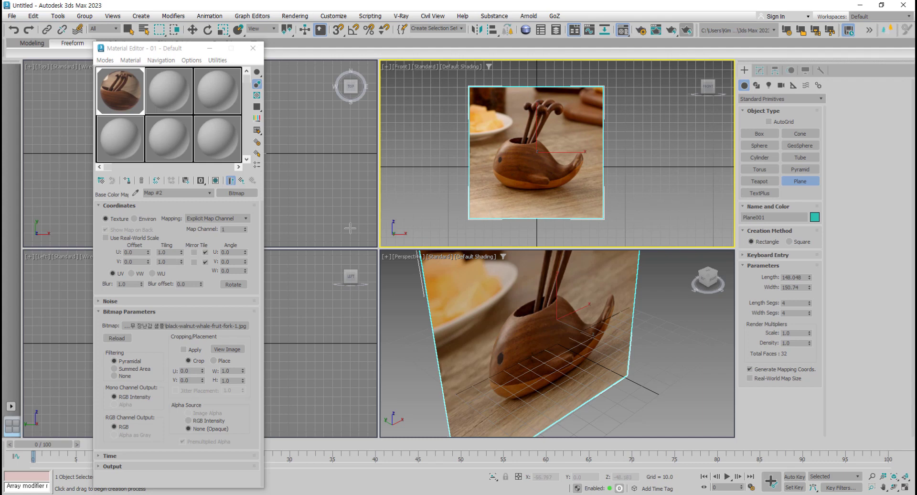
- Set the plane's length and width to 750 and its length and width segments to 1
drag(800, 279, 738, 276)
text(750)
key(Tab)
text(750)
key(Return)
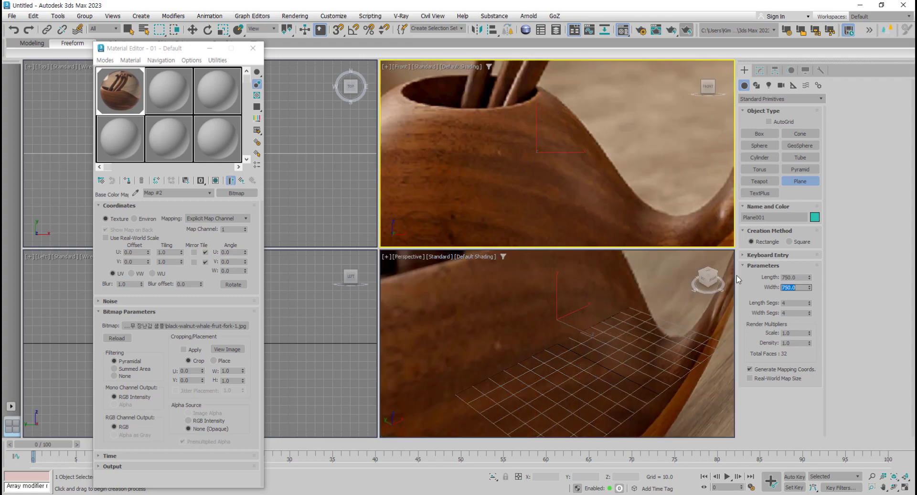
scroll(554, 174, down, 4)
middle_drag(554, 174, 554, 158)
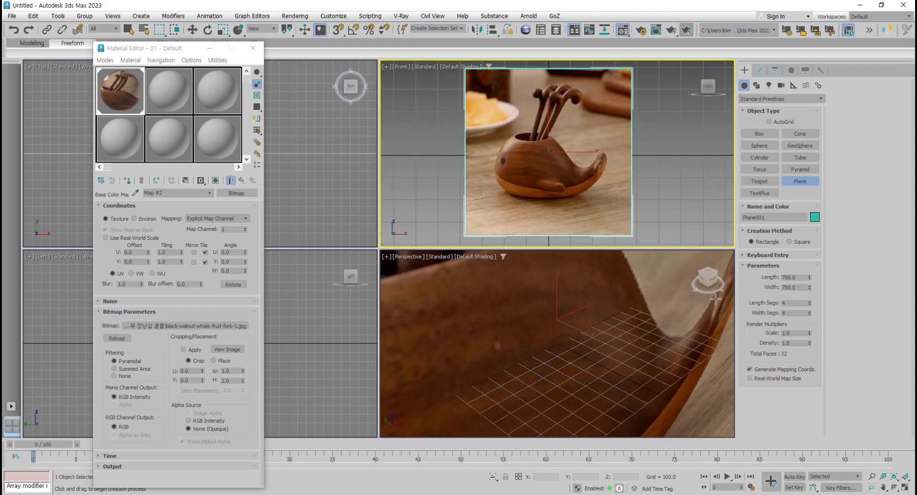
right_click(810, 304)
- Clear the Material Editor off the Top view and move the plane back along Y to about 330
drag(182, 48, 172, 242)
middle_click(240, 149)
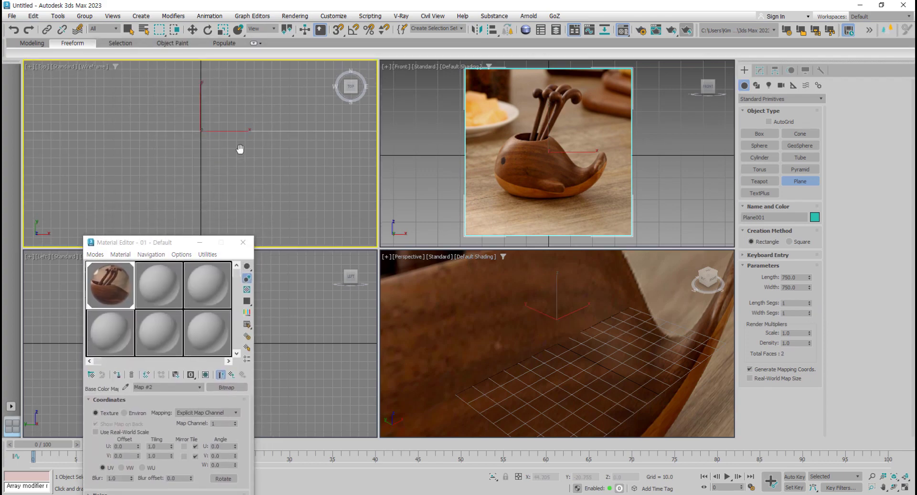
scroll(240, 149, down, 5)
middle_drag(237, 153, 200, 182)
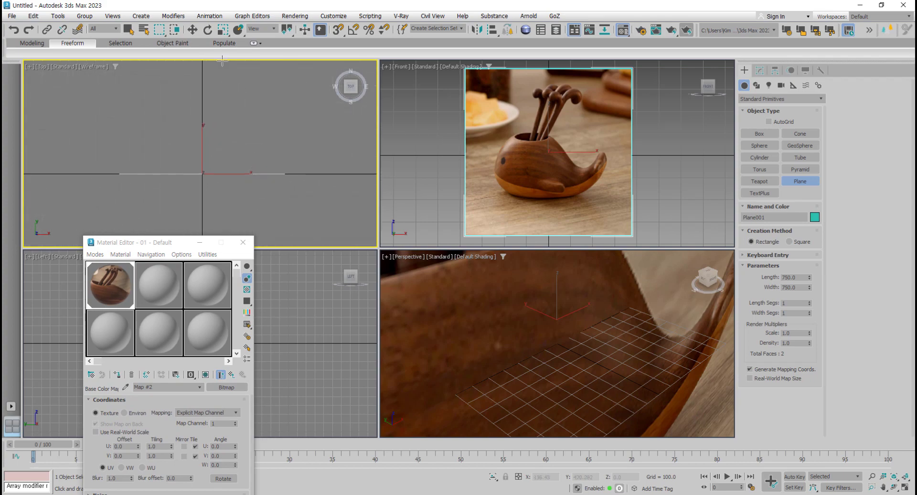
click(192, 30)
drag(208, 141, 215, 64)
scroll(223, 127, down, 2)
middle_drag(215, 129, 214, 139)
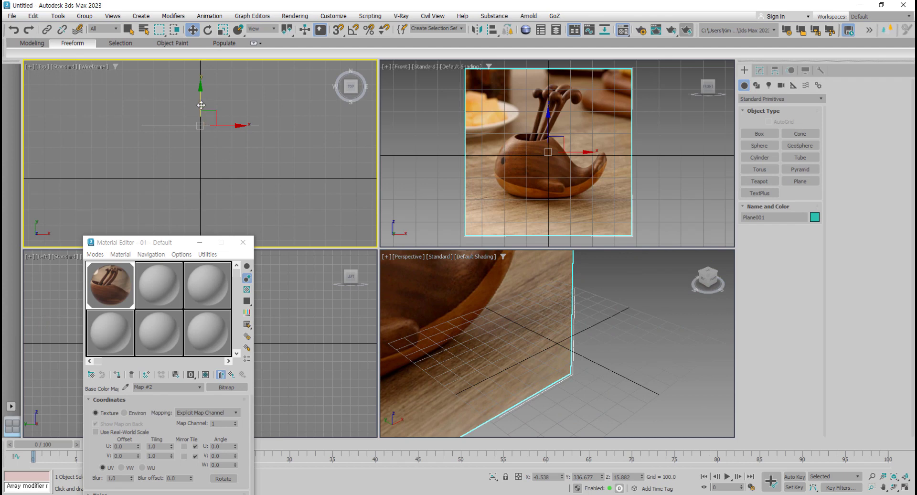
drag(201, 105, 204, 106)
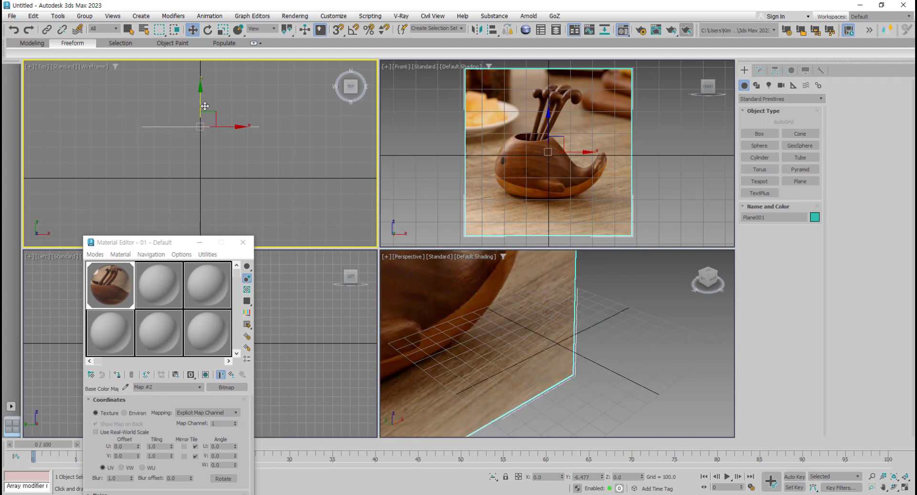
- Draw a trial sphere of radius about 163 over the whale in the Front view and delete it after checking its spacing from the plane
click(540, 213)
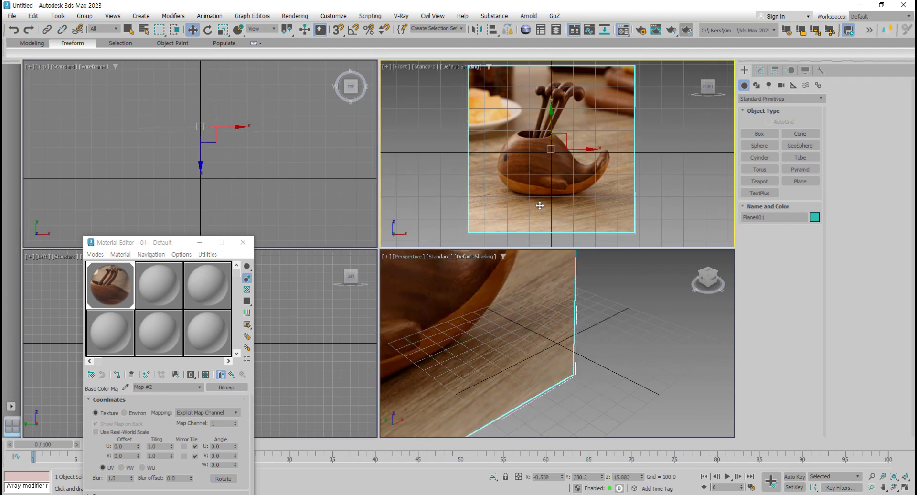
scroll(534, 198, down, 2)
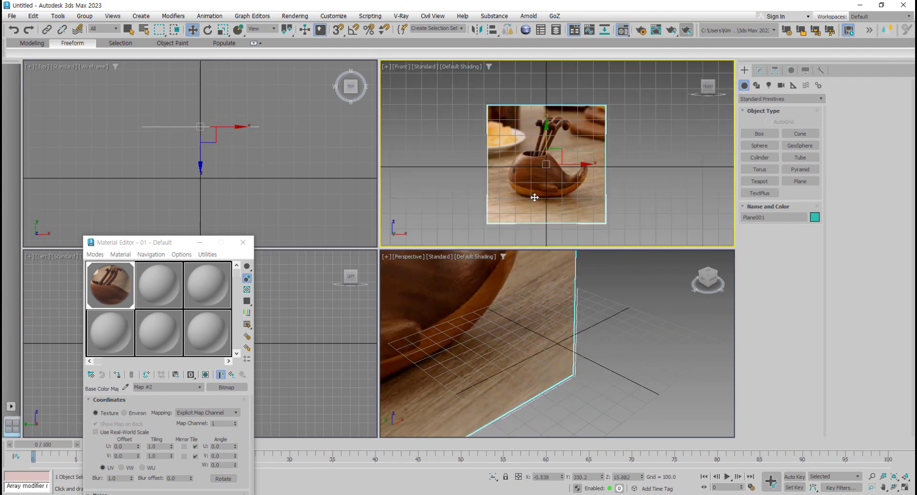
click(760, 145)
drag(544, 163, 550, 188)
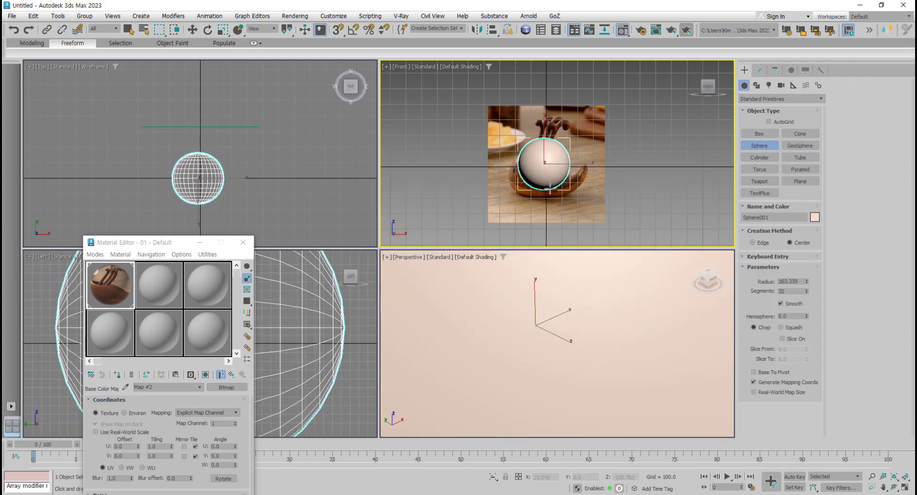
scroll(536, 342, down, 8)
alt+middle_drag(537, 343, 567, 344)
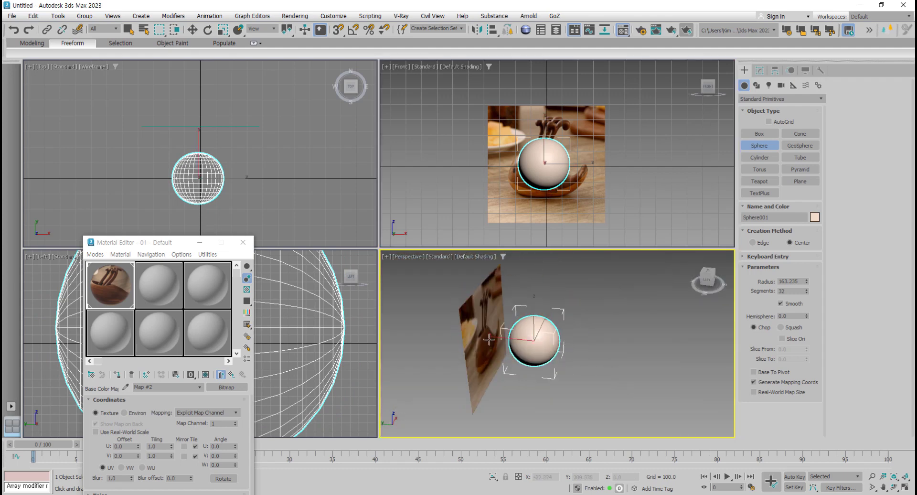
alt+middle_drag(489, 340, 473, 310)
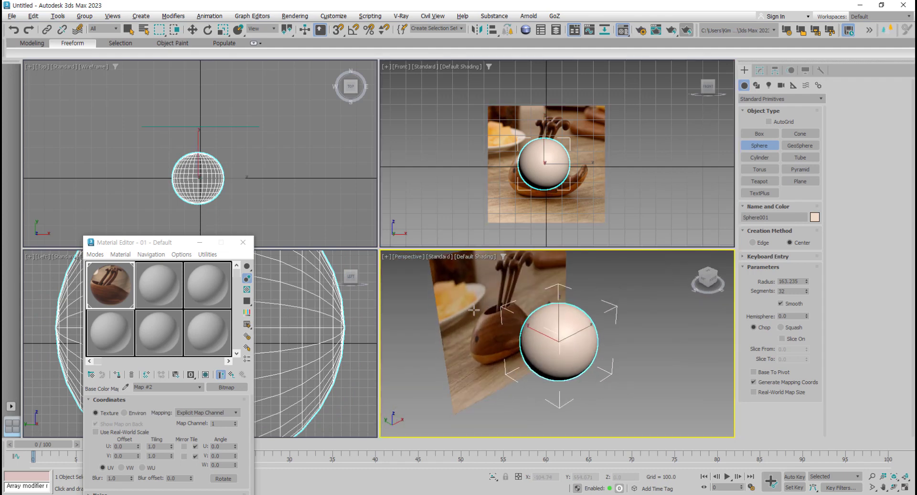
alt+middle_drag(560, 311, 563, 310)
key(Delete)
click(241, 165)
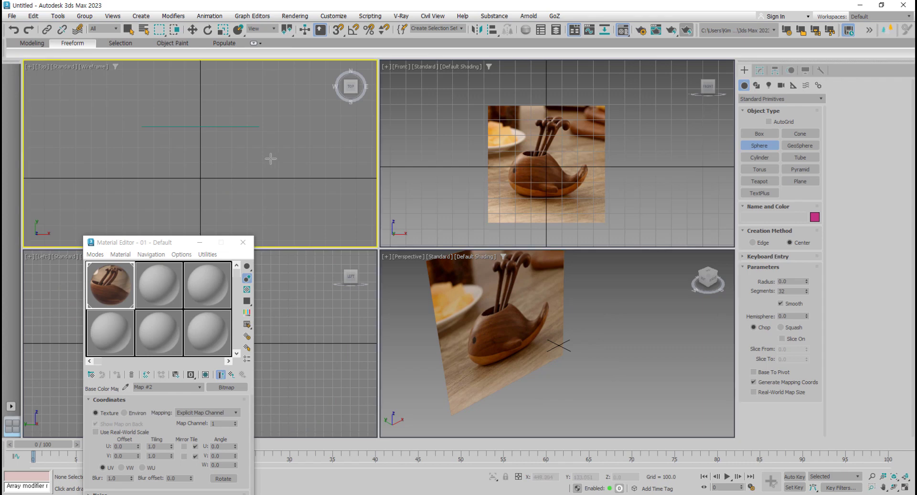
- Move the whale photo plane along Y in the Top view to about 281
key(w)
click(242, 126)
middle_drag(172, 159, 174, 166)
drag(203, 111, 203, 117)
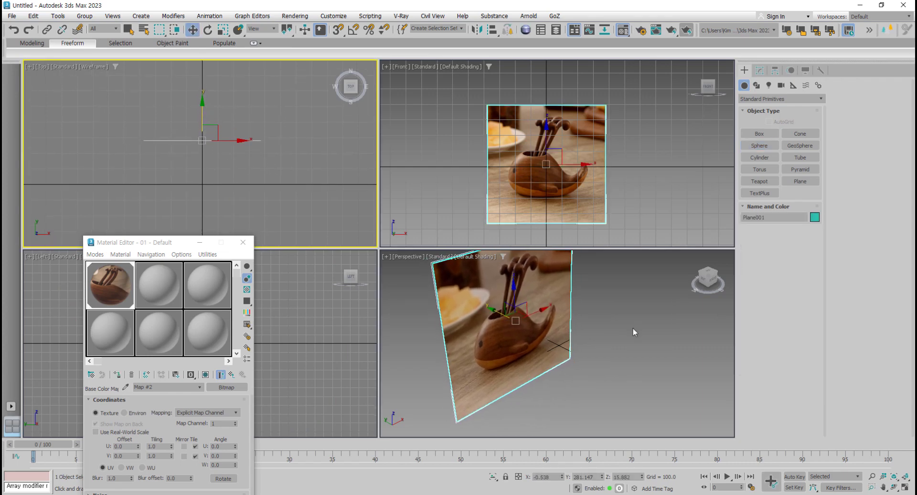
scroll(632, 330, down, 5)
alt+middle_drag(632, 331, 621, 325)
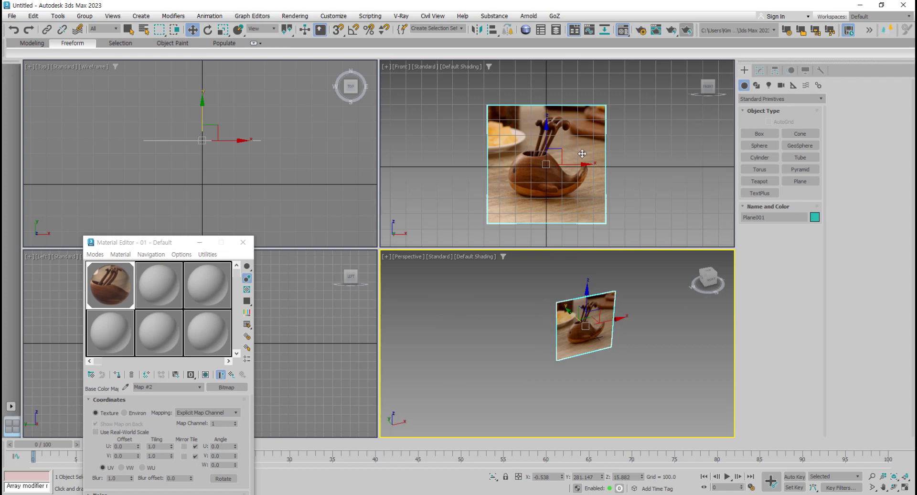
- Draw a second plane beside the whale photo in the maximized Front view, about 818 long and 837 wide
middle_drag(583, 154, 516, 144)
key(alt+w)
middle_drag(490, 189, 555, 170)
key(alt+w)
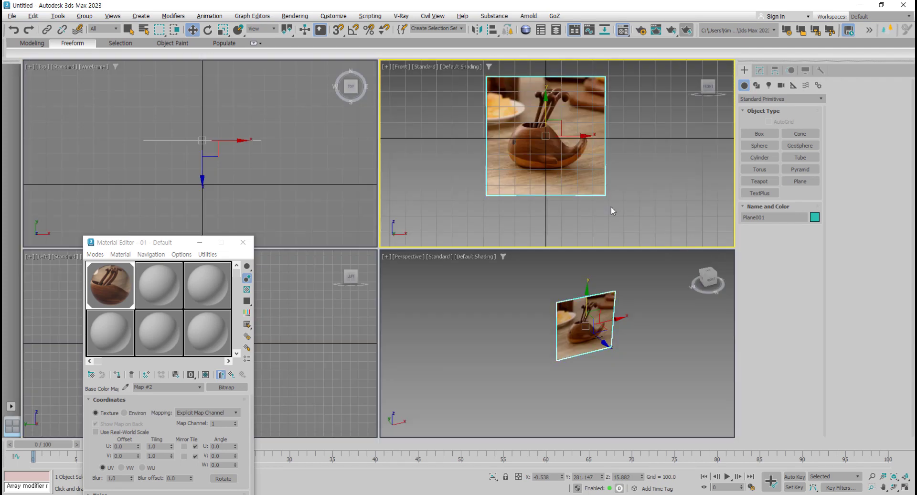
middle_drag(612, 209, 524, 210)
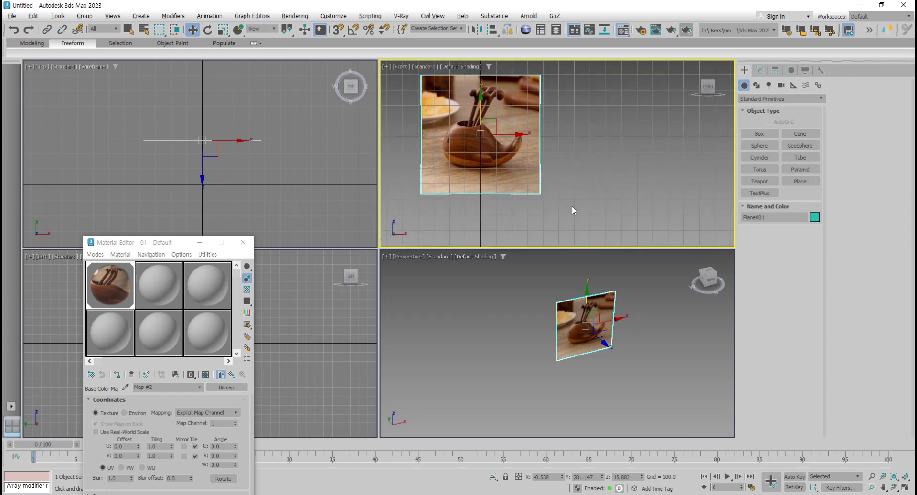
key(alt+w)
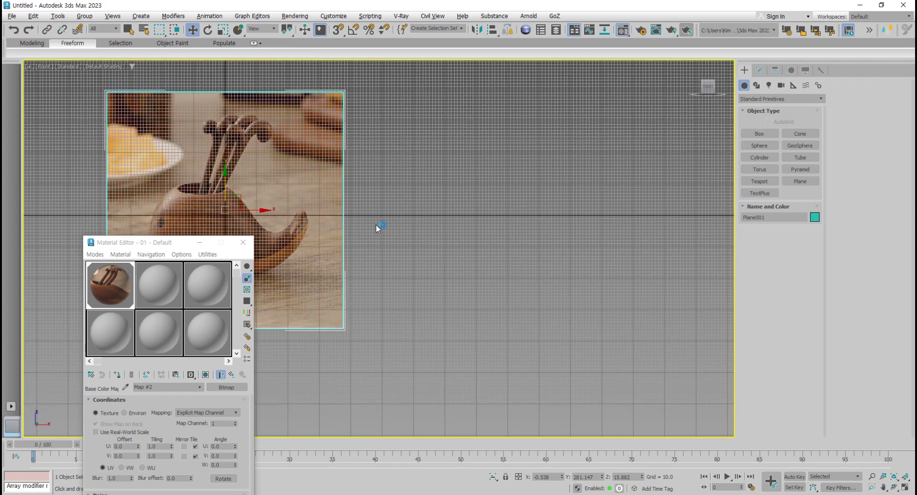
scroll(379, 225, down, 5)
middle_drag(379, 225, 344, 226)
click(800, 182)
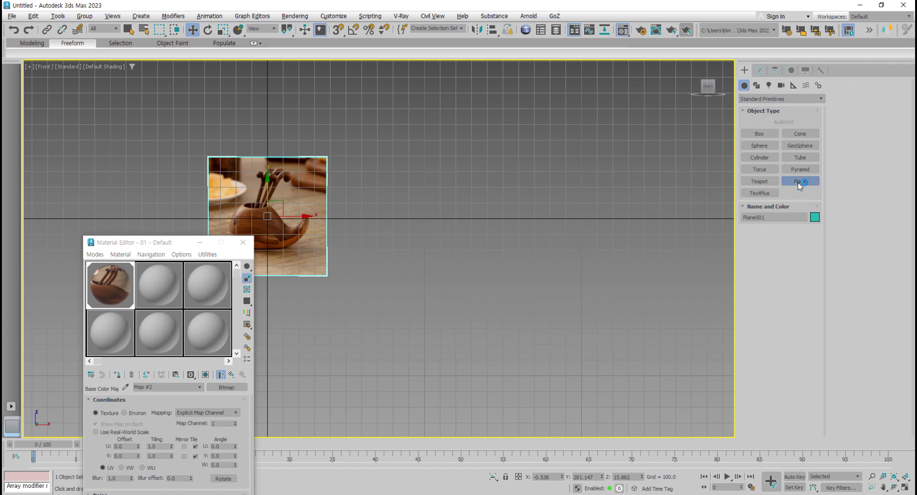
drag(419, 157, 553, 287)
- Load black-walnut-whale-fruit-fork-3.jpg as the base color bitmap of the second material
drag(173, 242, 180, 111)
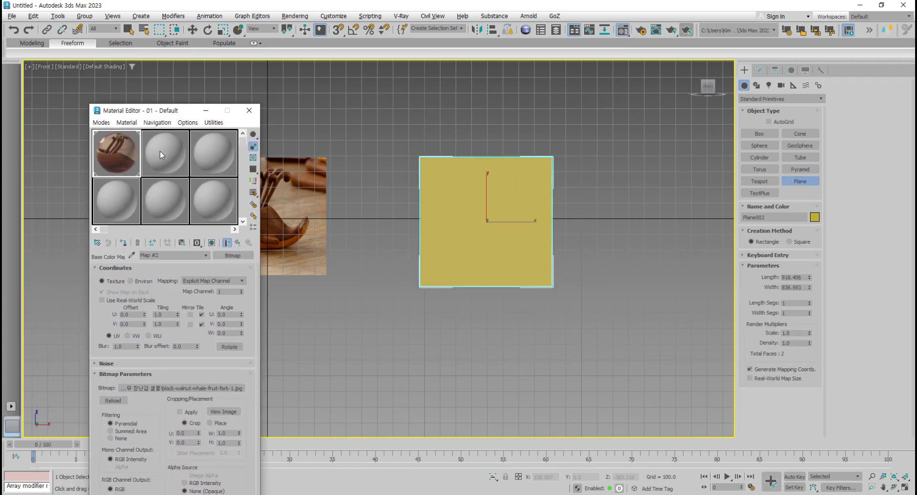
click(171, 163)
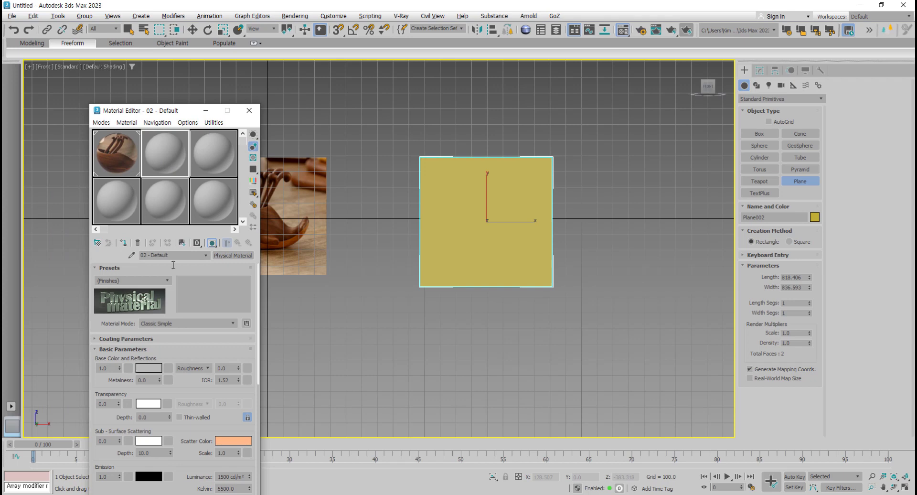
click(168, 368)
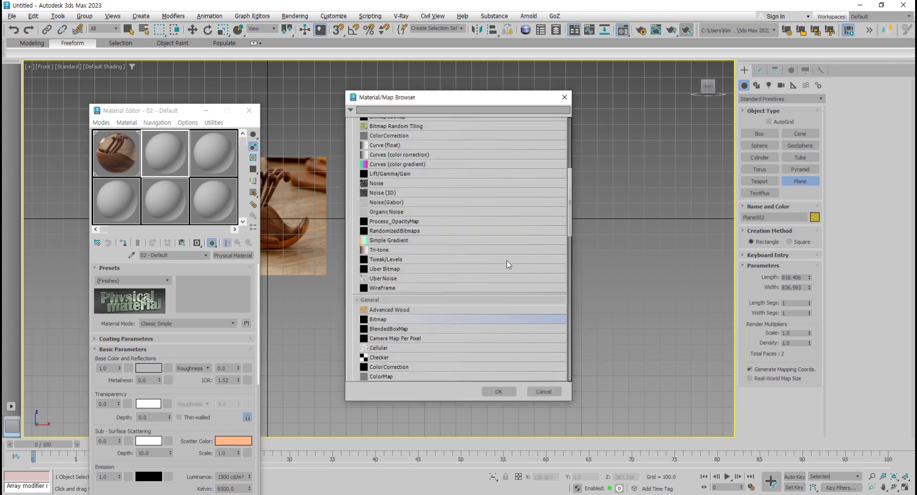
scroll(394, 320, down, 1)
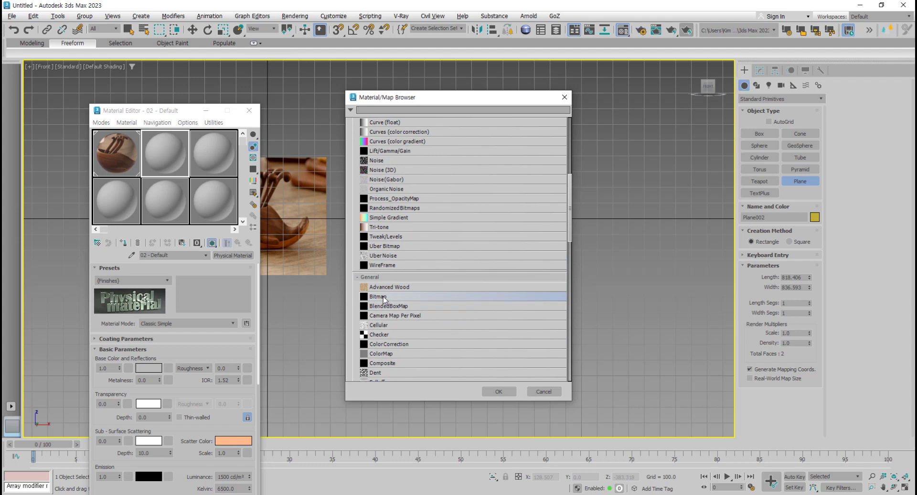
double_click(383, 297)
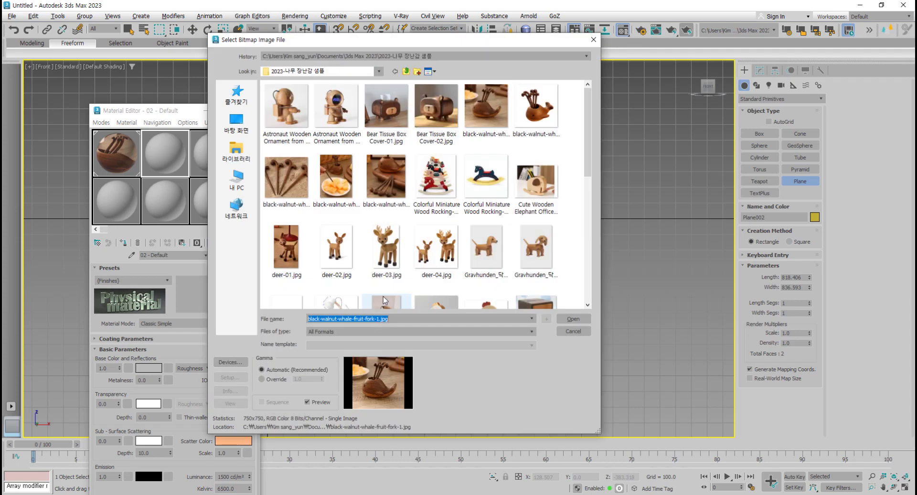
click(276, 176)
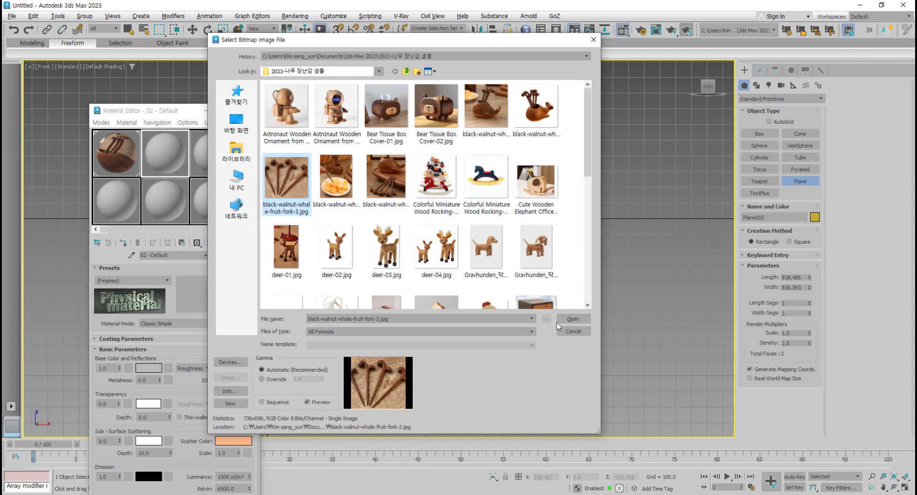
click(574, 319)
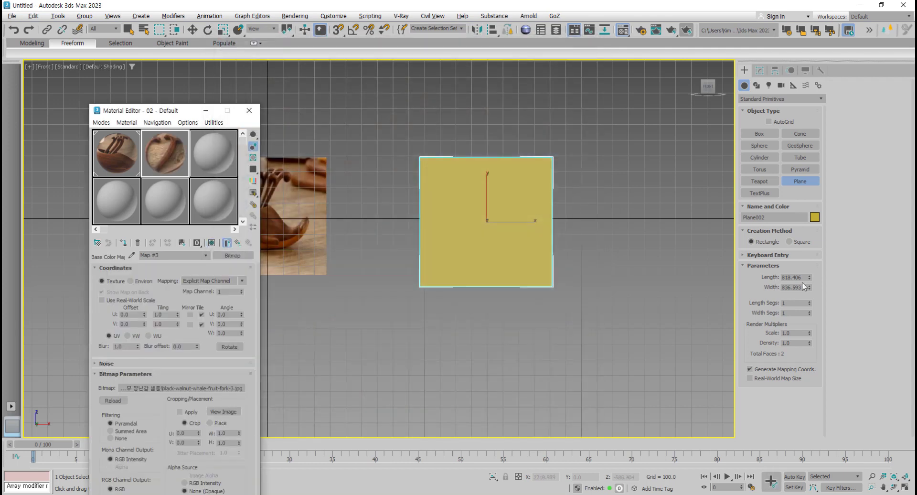
- Set the second plane's length to 696 and its width to 736
double_click(803, 277)
text(6)
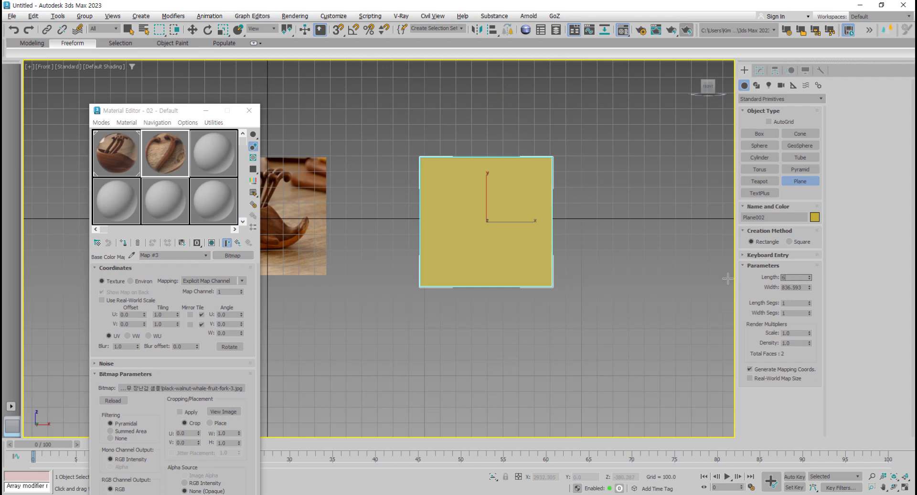
text(96)
key(Return)
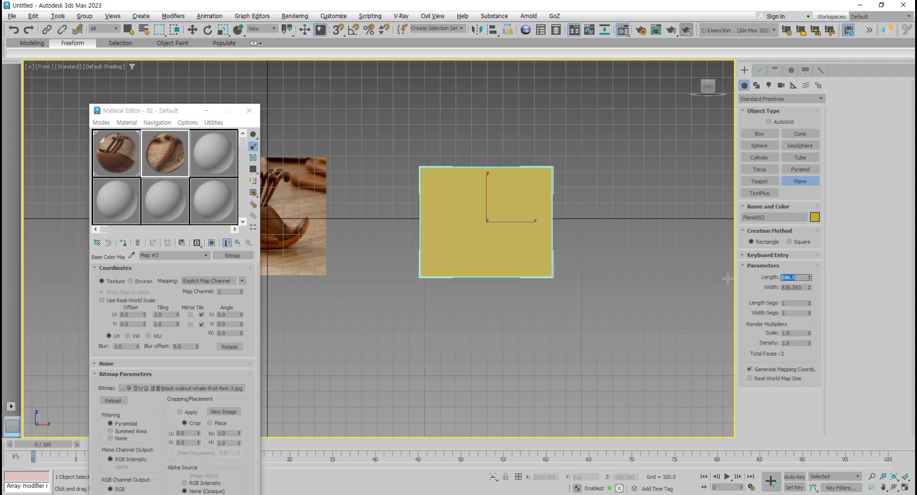
double_click(798, 287)
text(736)
key(Return)
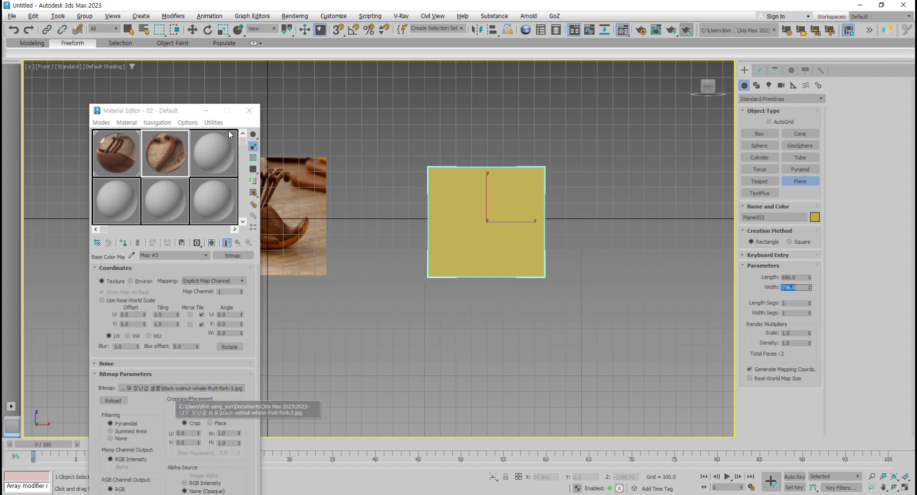
- Compare the fork image's pixel dimensions in the bitmap file dialog with the plane's size, and leave without changing the file
drag(181, 113, 236, 74)
click(260, 360)
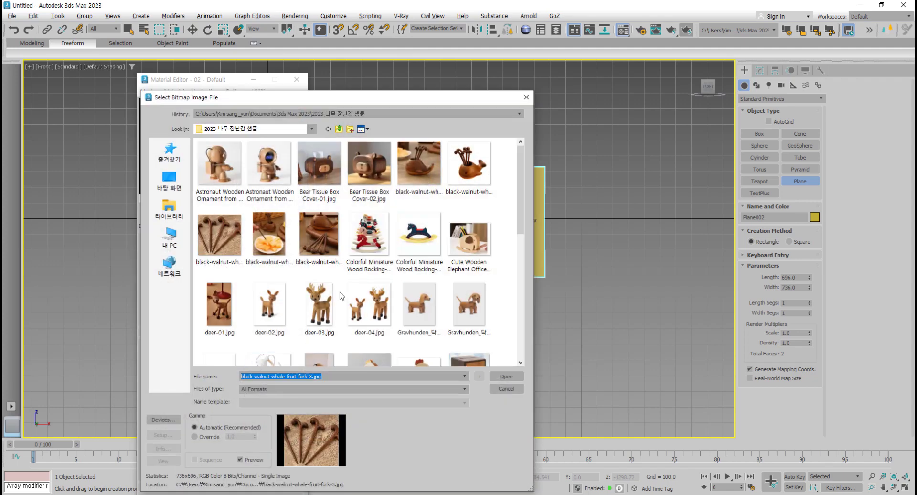
drag(400, 99, 560, 80)
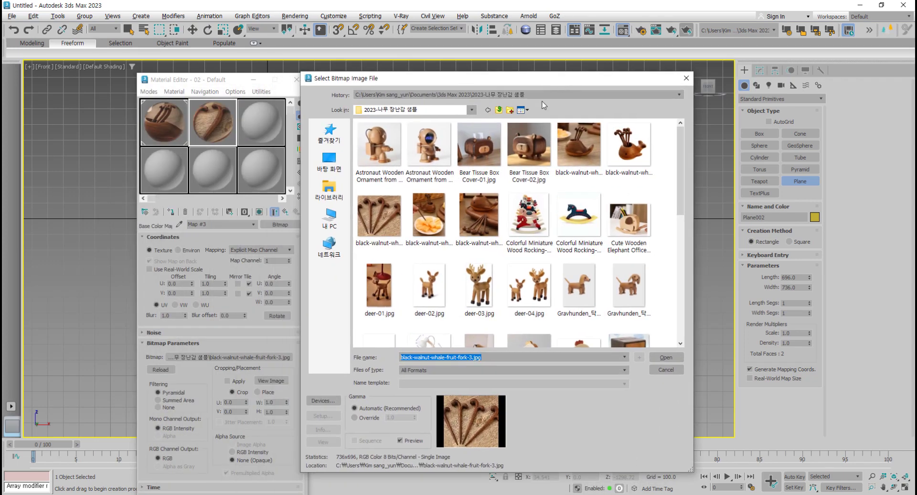
mouse_move(348, 454)
mouse_down()
mouse_move(346, 465)
mouse_move(400, 443)
mouse_move(755, 271)
mouse_up()
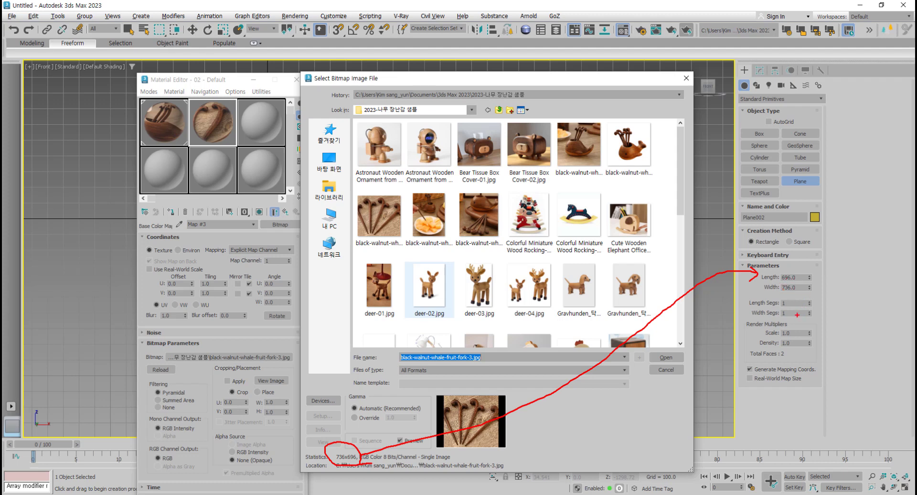
key(Escape)
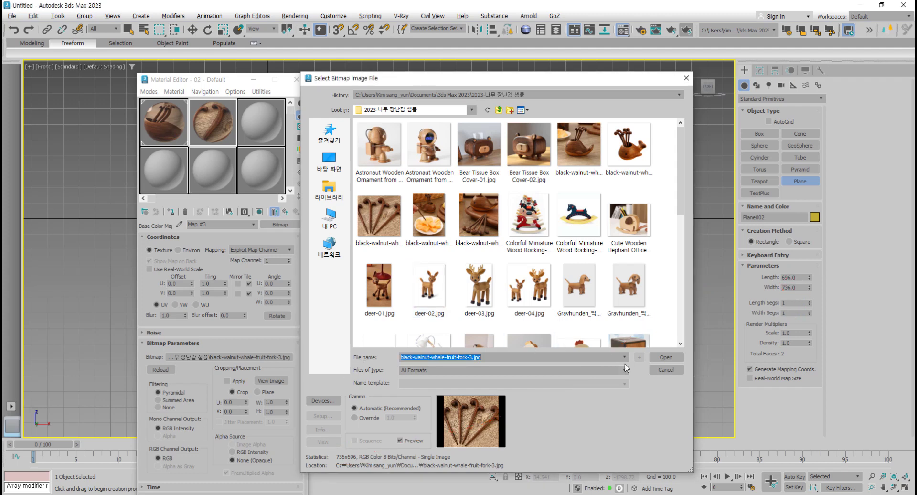
click(665, 370)
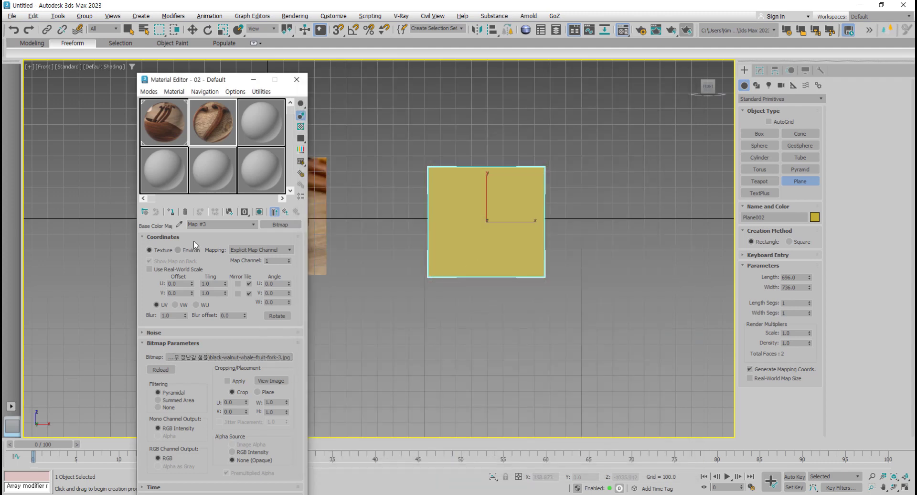
- Assign the fork photo material to the second plane and clear the Material Editor off the whale photo
click(171, 212)
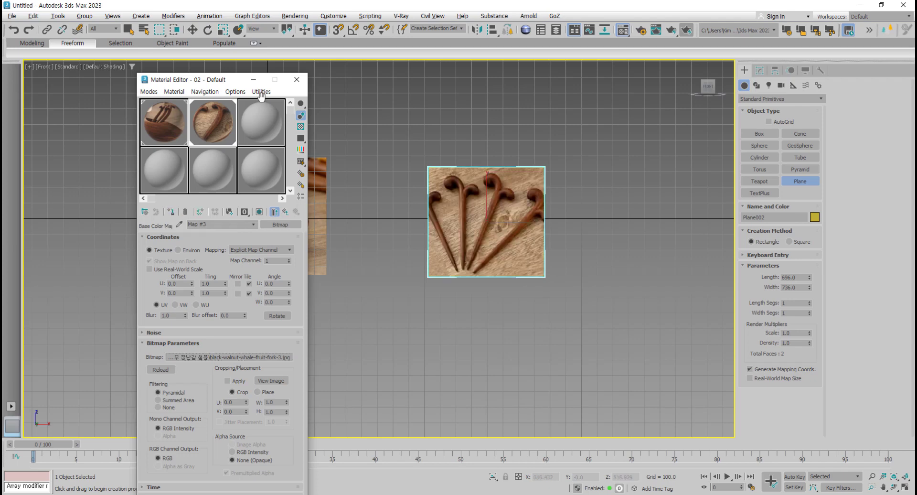
drag(230, 80, 133, 111)
middle_drag(399, 238, 487, 245)
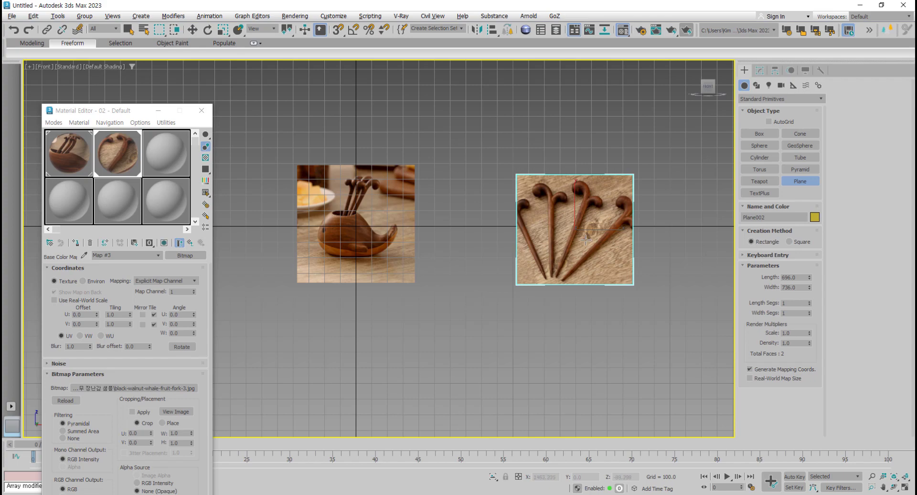
- Move the fork plane closer to the whale photo, to about X 1019 and Z 76, and close the Material Editor
key(w)
drag(591, 217, 499, 209)
scroll(430, 232, up, 5)
scroll(444, 269, down, 5)
mouse_move(444, 269)
mouse_down()
mouse_move(458, 246)
mouse_move(450, 263)
mouse_up()
drag(555, 263, 609, 255)
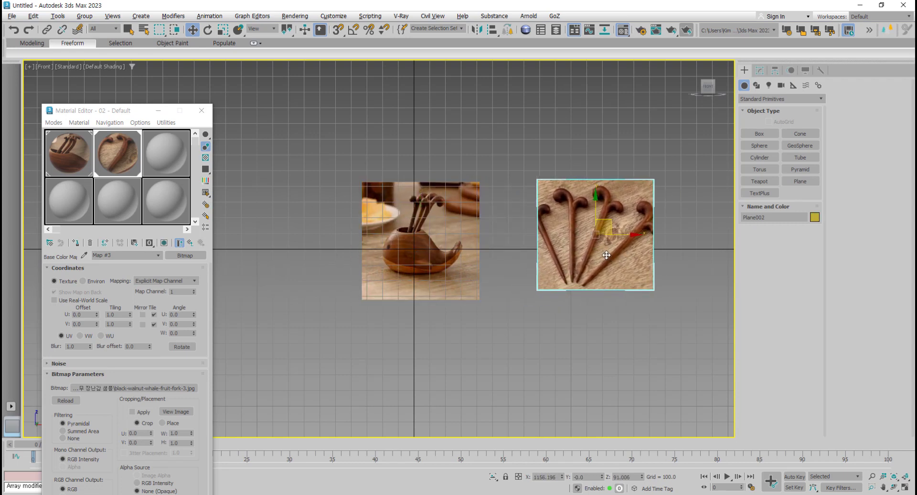
click(201, 111)
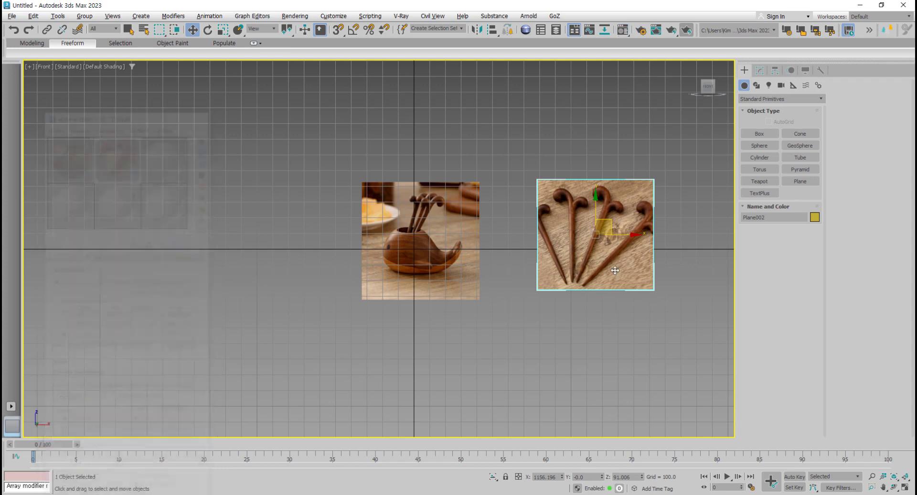
drag(592, 257, 569, 262)
middle_drag(569, 262, 532, 282)
scroll(515, 291, up, 3)
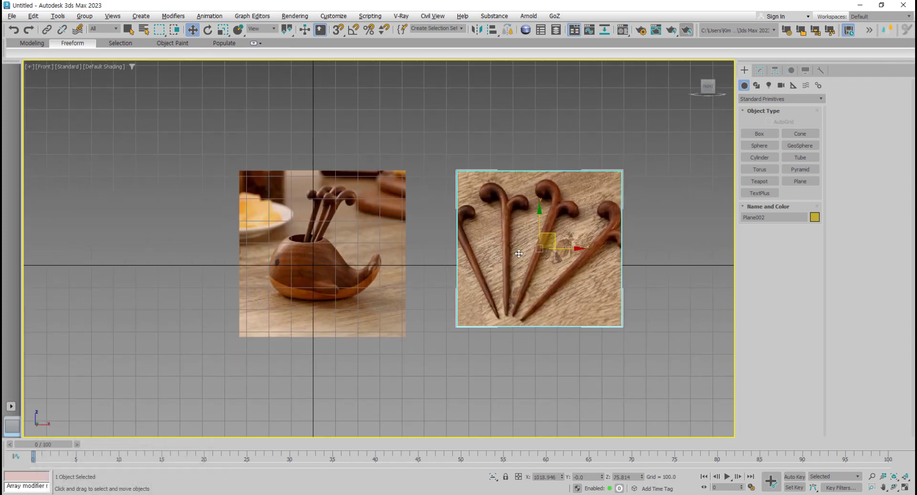
- Restore the four-view layout and move the fork plane back along Y in the Top view to about 299
right_click(518, 253)
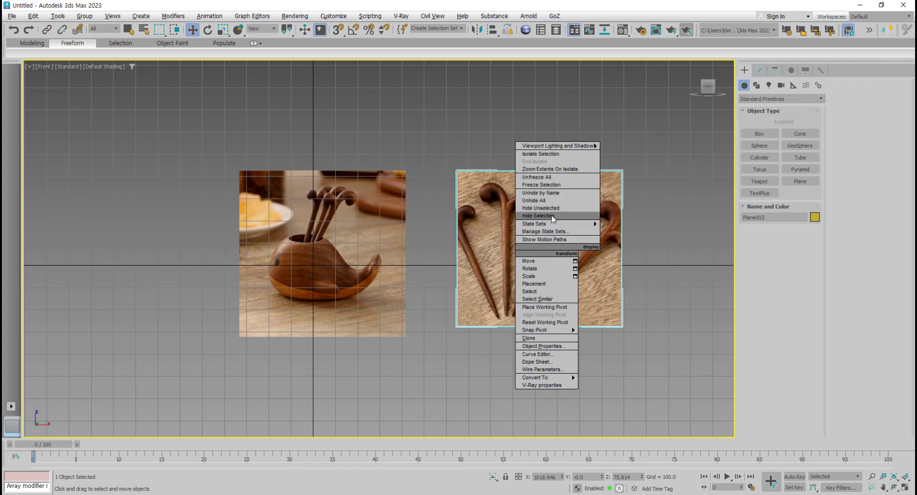
click(406, 273)
key(alt+w)
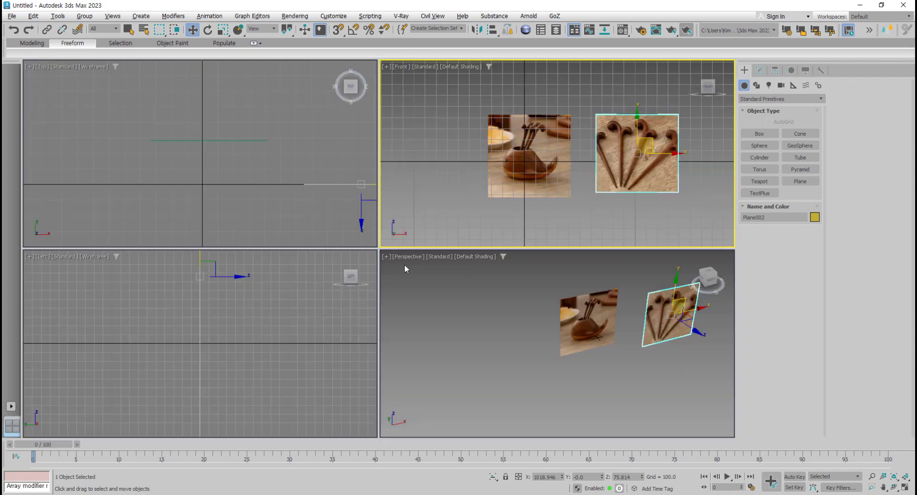
right_click(255, 212)
drag(259, 165, 263, 131)
- Line up the fork plane with the whale plane along Y in the Top view, and deselect it
middle_drag(602, 350, 553, 368)
scroll(185, 329, down, 9)
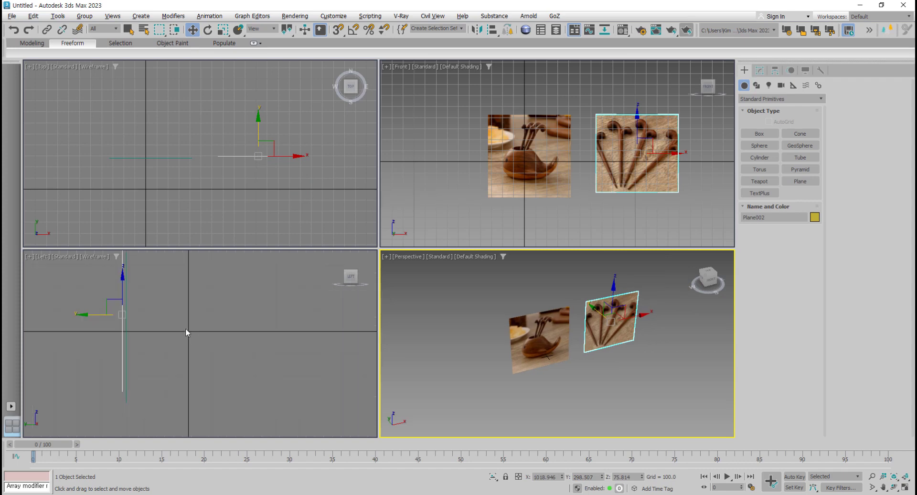
middle_drag(199, 351, 207, 359)
right_click(273, 195)
click(324, 194)
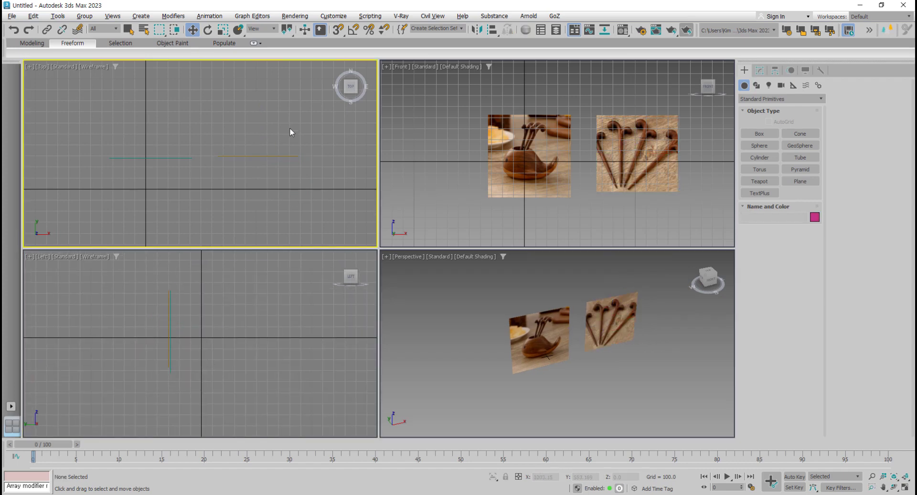
click(271, 155)
click(330, 196)
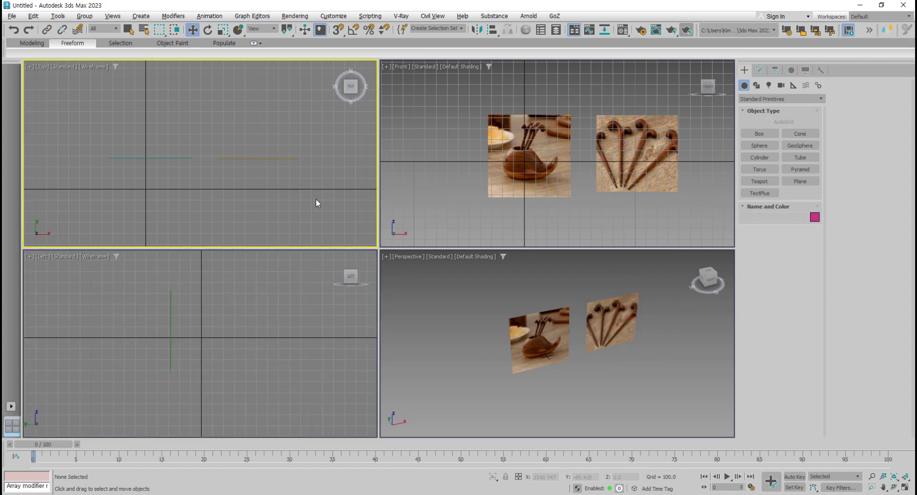
- Select both photo planes in the Top view and set their object color to black
drag(331, 190, 74, 129)
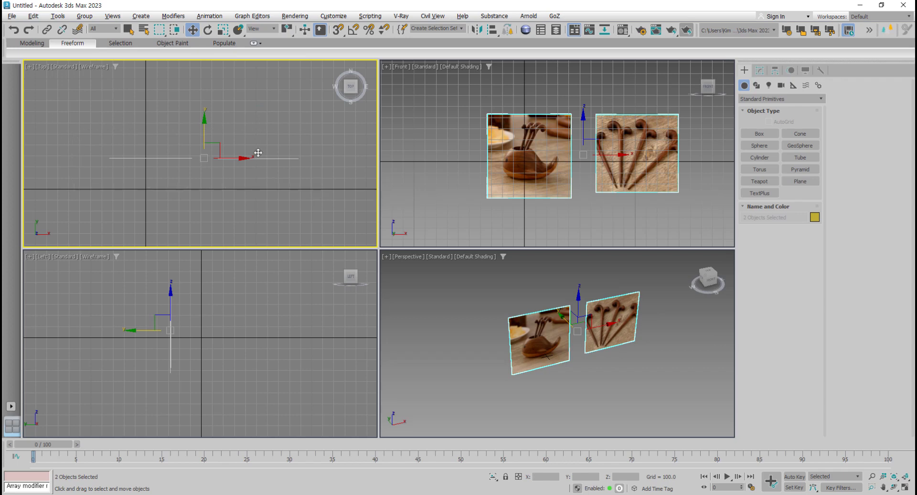
middle_drag(632, 196, 624, 201)
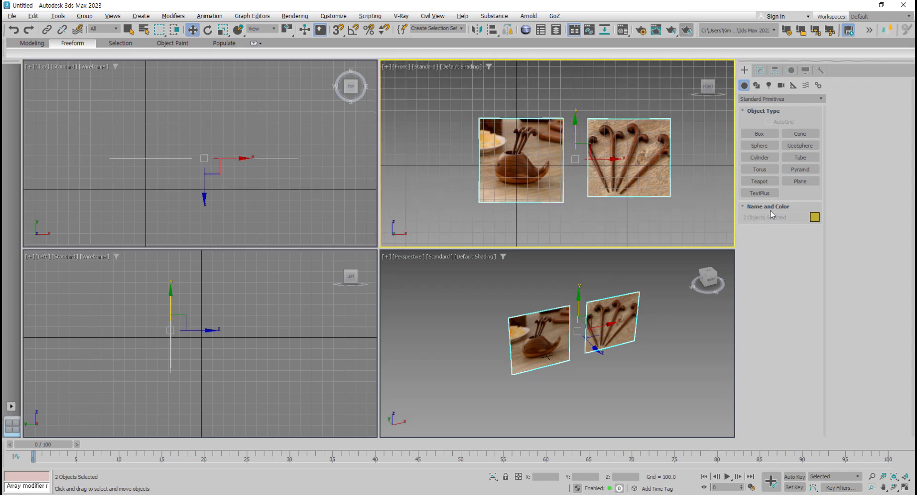
click(815, 218)
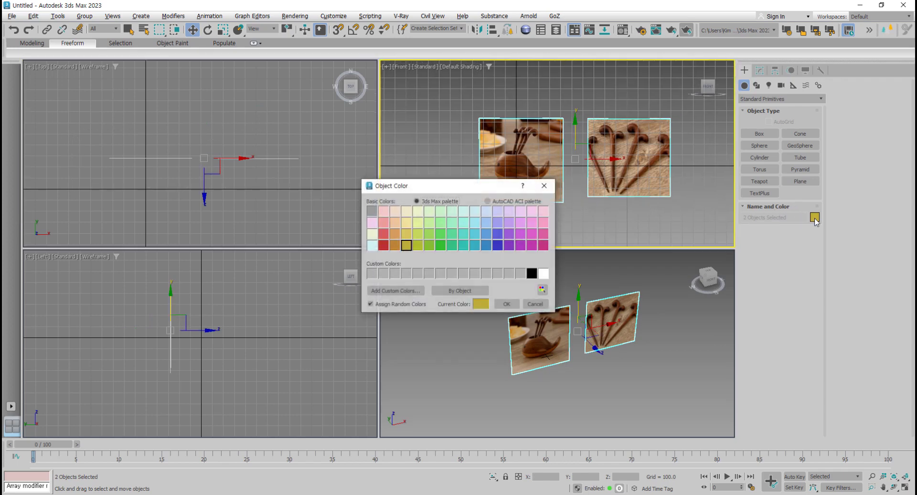
click(531, 273)
click(520, 304)
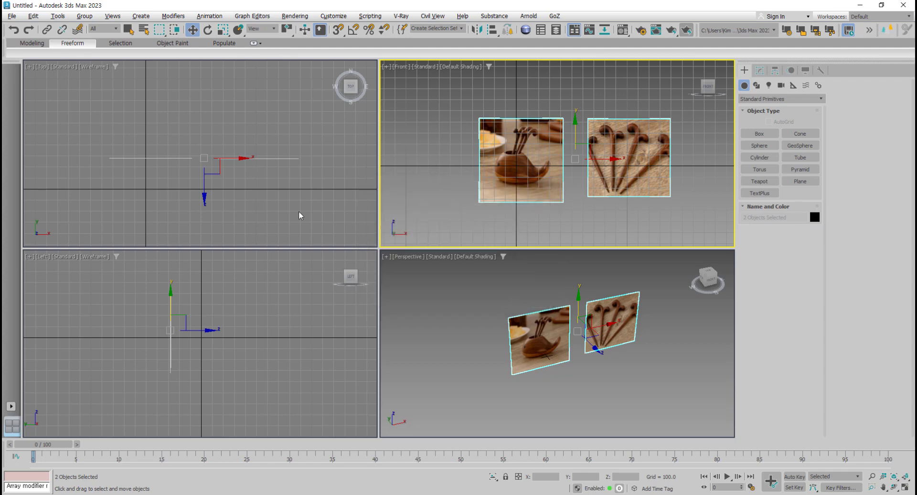
- Deselect the photo planes and hide the grid in the Front, Top and Left viewports
click(252, 210)
middle_drag(557, 204, 535, 201)
click(514, 188)
click(531, 197)
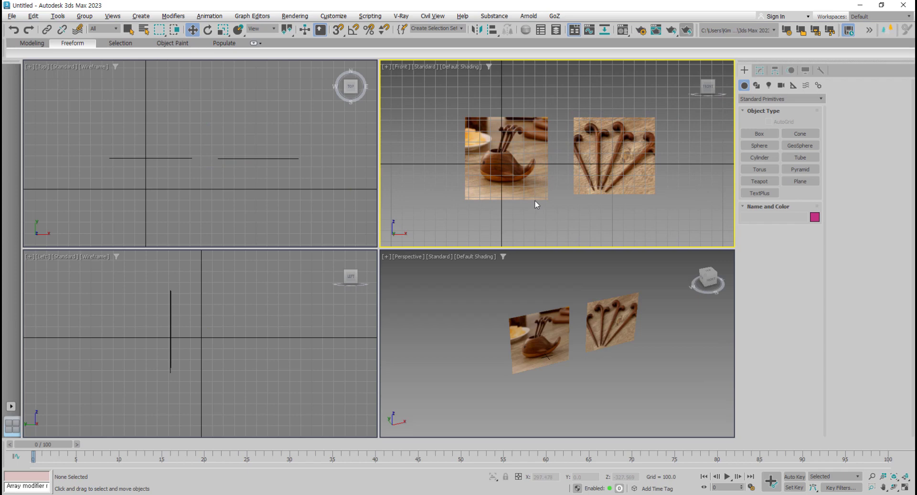
key(g)
middle_drag(295, 216, 288, 213)
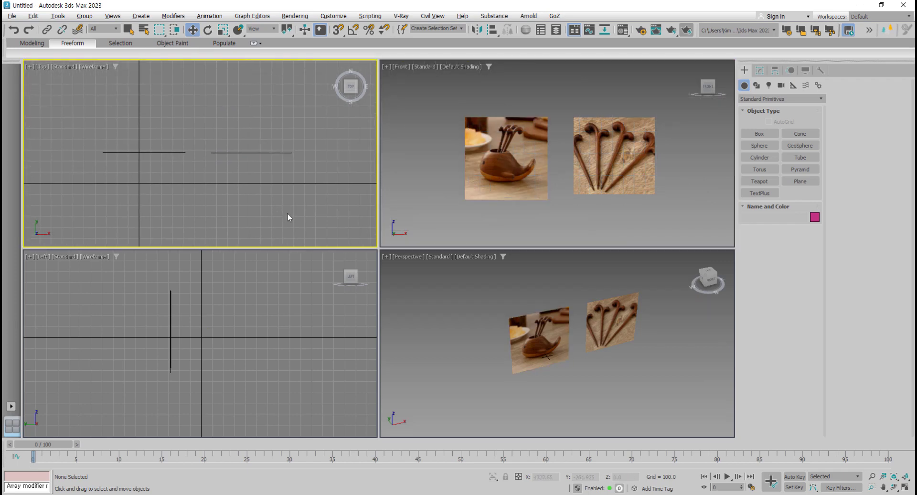
key(g)
middle_drag(240, 392, 252, 365)
key(g)
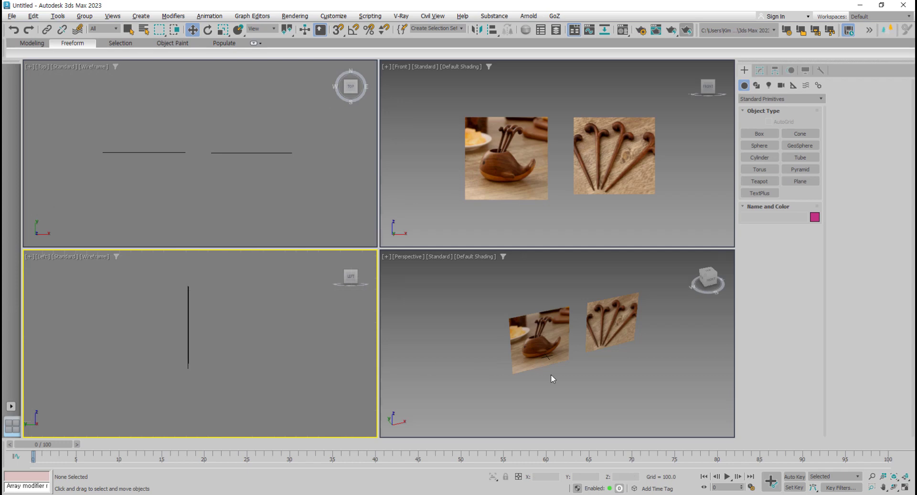
- Hide the grid in the Perspective viewport and frame the whale photo there
mouse_move(551, 375)
alt+middle_down()
mouse_move(536, 373)
mouse_move(551, 361)
alt+middle_up()
scroll(551, 361, up, 5)
scroll(551, 361, up, 5)
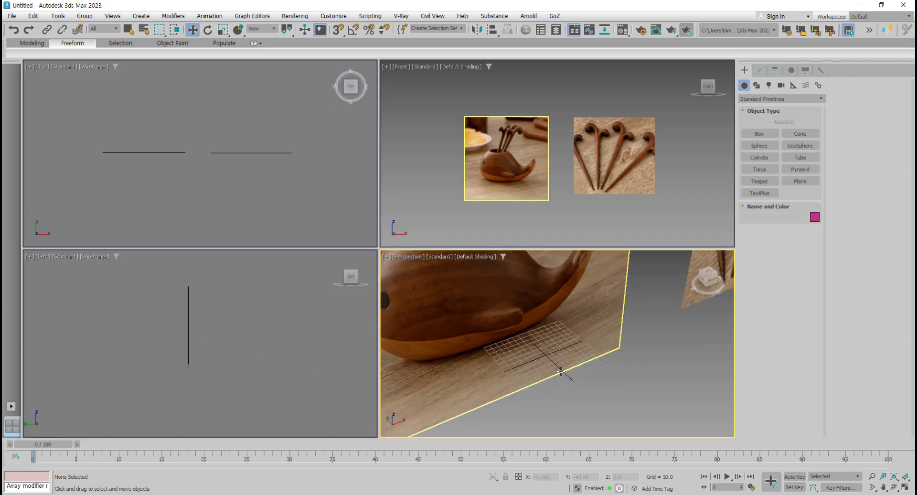
scroll(563, 373, up, 3)
scroll(561, 372, down, 6)
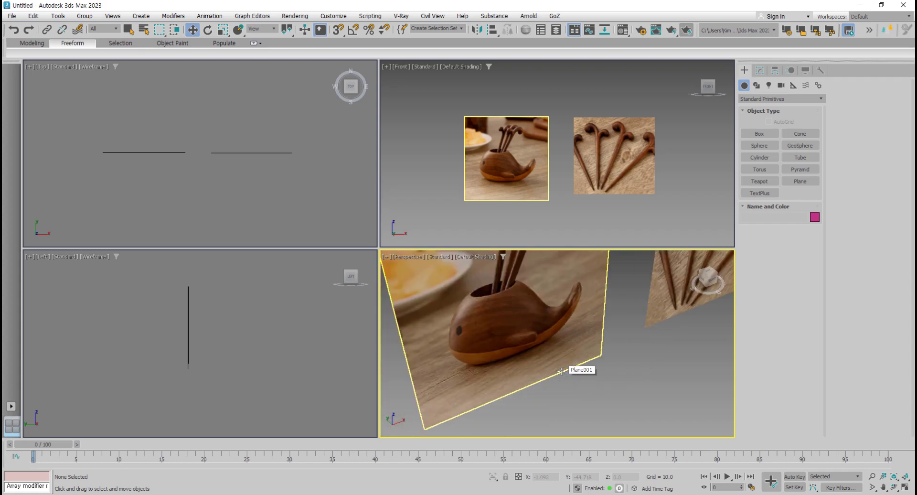
- Select the fork photo plane in the Front view and hide it
click(594, 219)
click(607, 158)
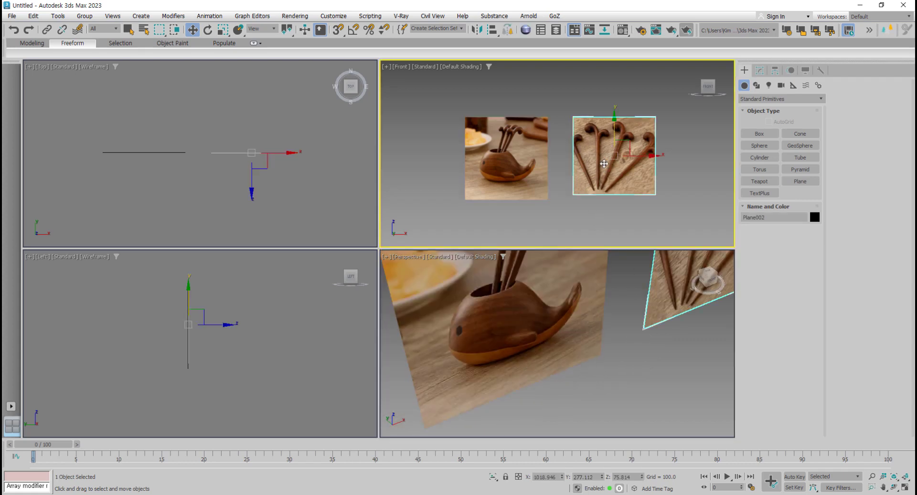
right_click(608, 158)
key(Escape)
right_click(607, 158)
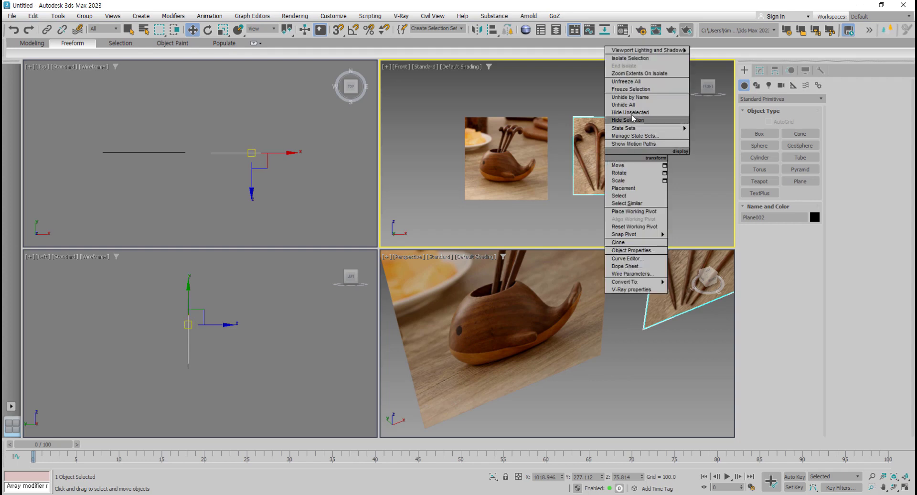
click(637, 120)
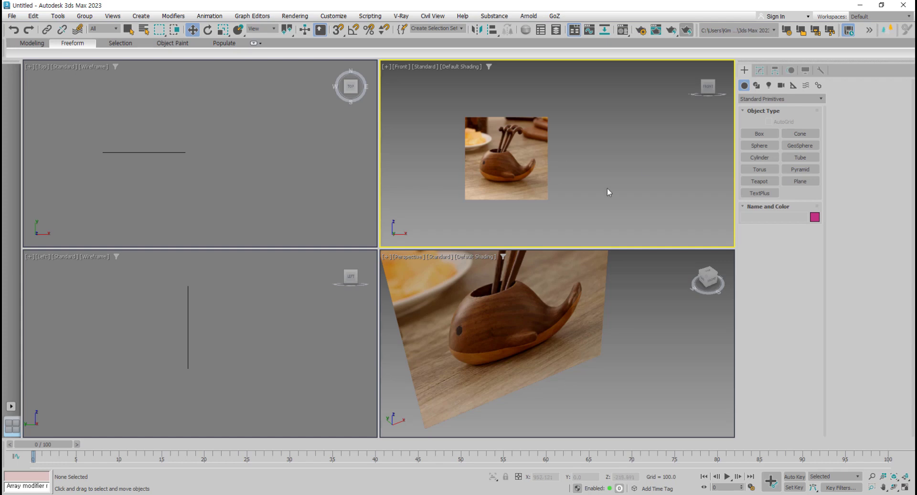
- Frame the whale photo in the Front view and create a sphere of about 138.7 radius in front of its plane in the Top view
click(525, 177)
scroll(485, 163, up, 5)
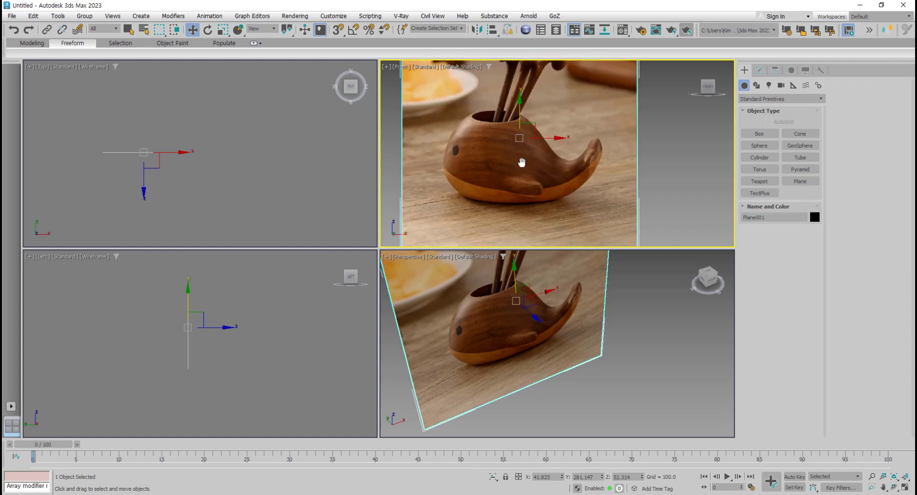
scroll(518, 165, up, 3)
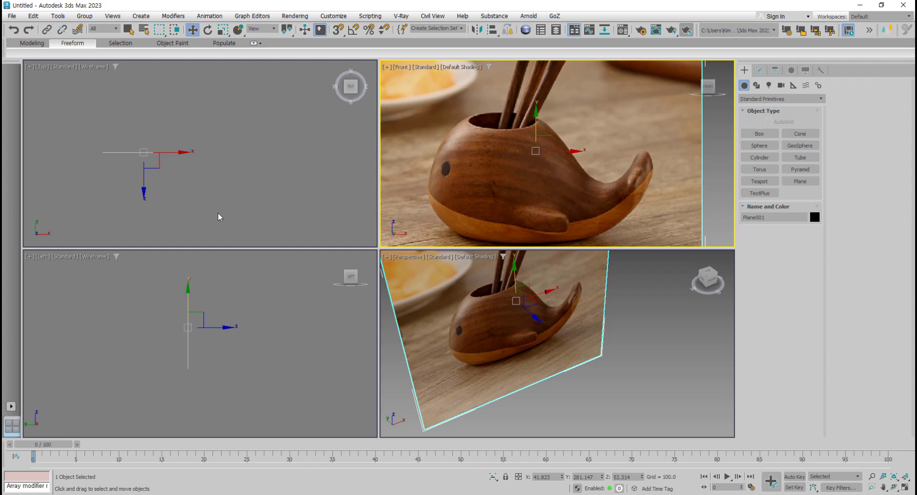
right_click(173, 184)
click(763, 146)
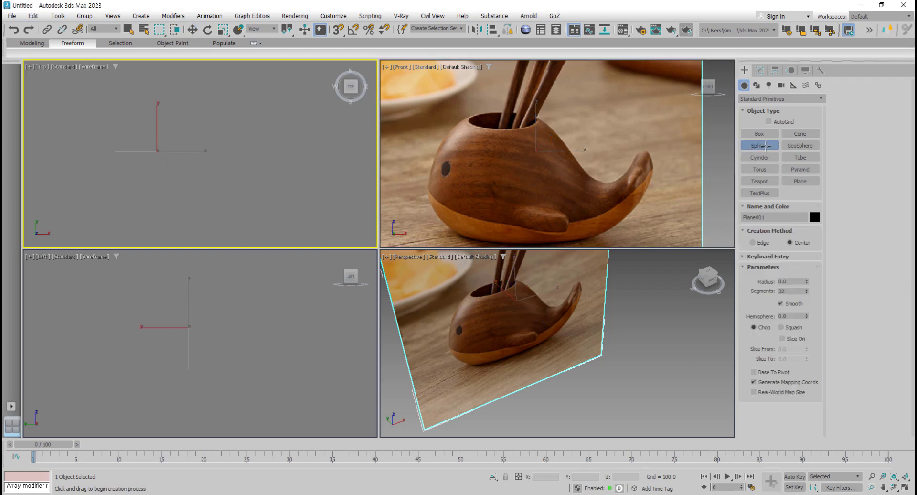
middle_drag(167, 192, 213, 195)
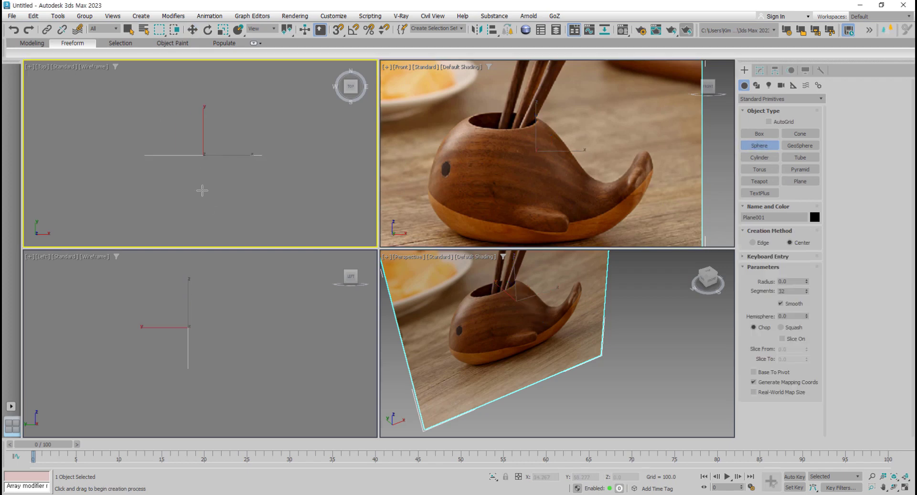
scroll(202, 190, up, 2)
drag(205, 182, 210, 212)
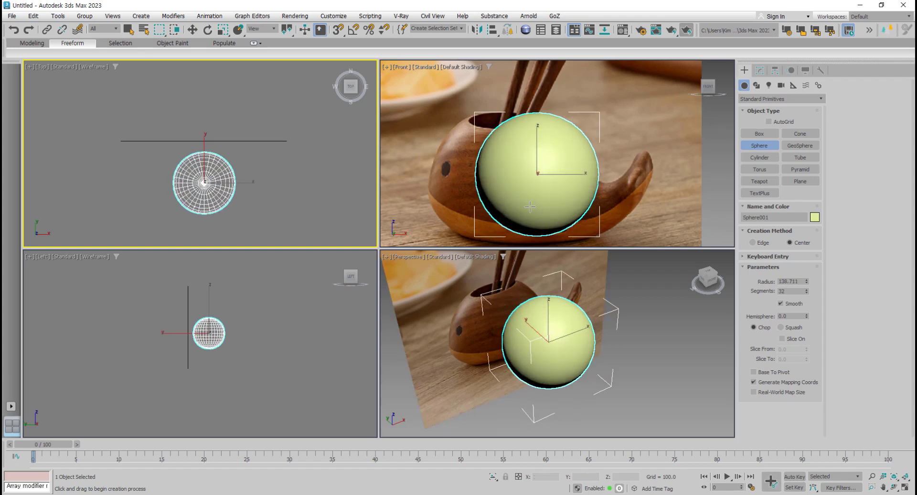
- Move the sphere over the whale's body in the Front view, to about X -16 and Z -10
middle_drag(530, 206, 529, 203)
scroll(529, 203, up, 2)
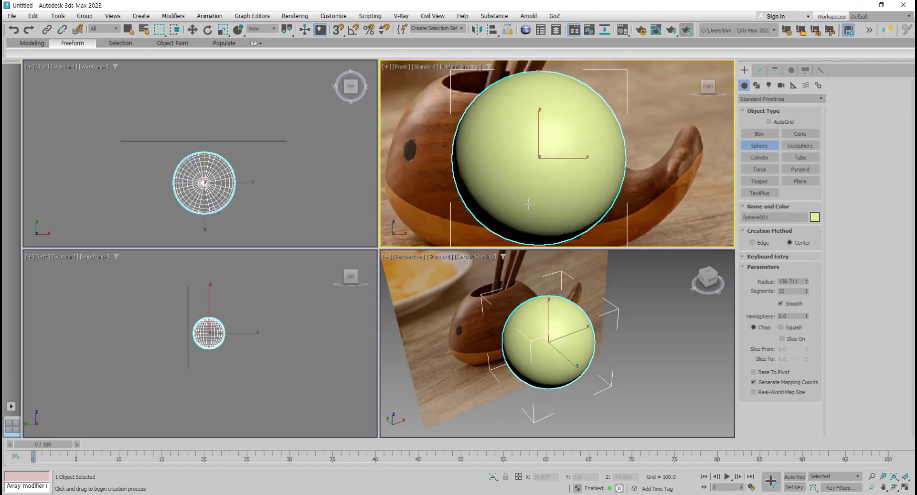
scroll(529, 204, down, 2)
key(F3)
key(F3)
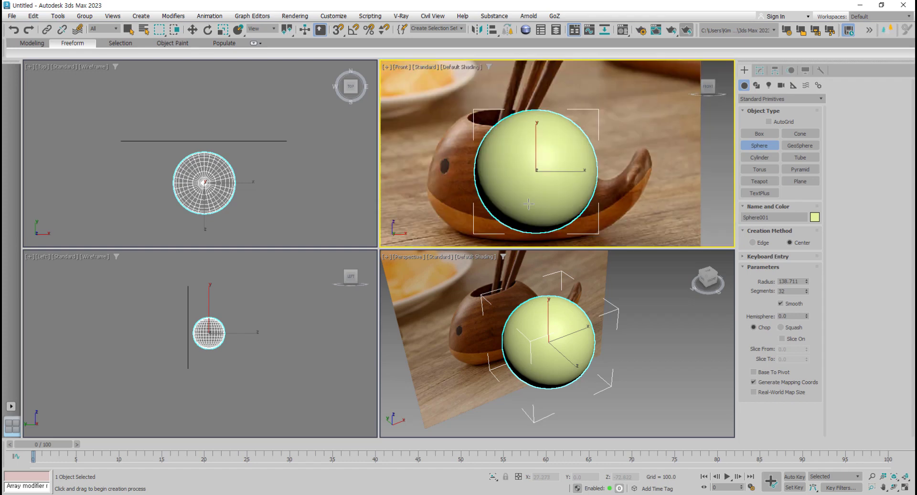
middle_drag(540, 194, 533, 169)
key(w)
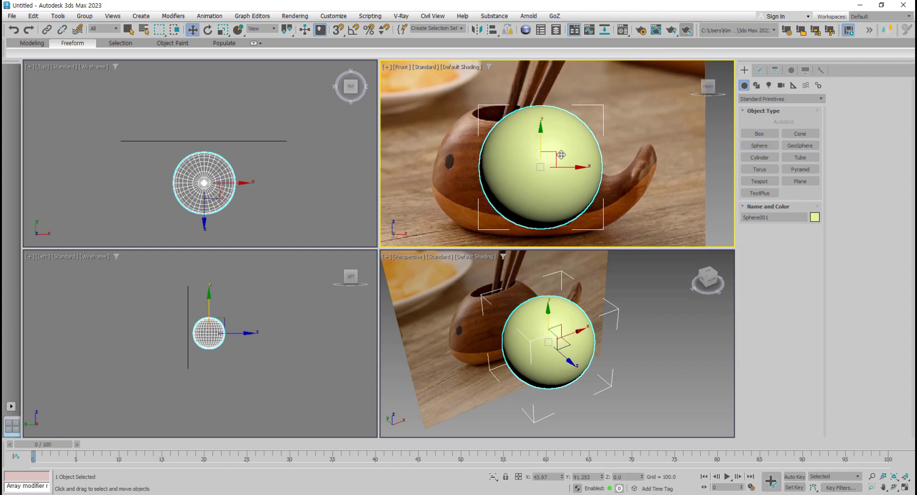
drag(553, 155, 528, 158)
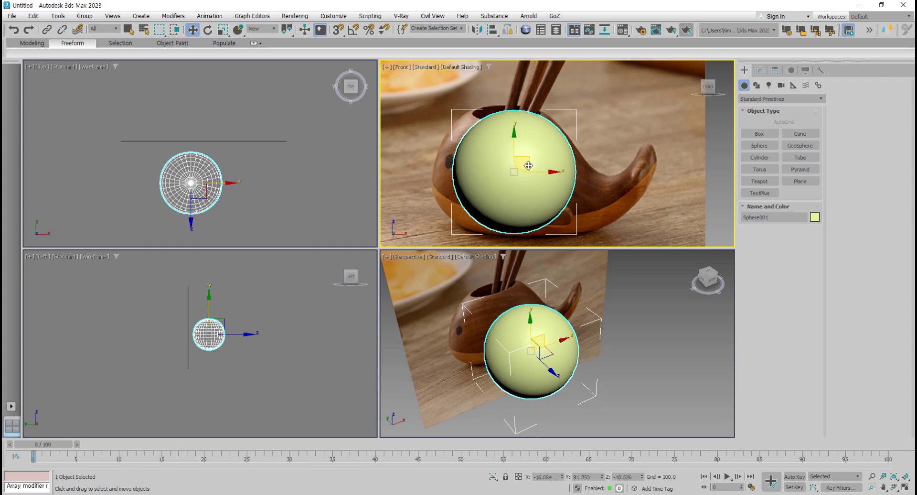
- Make the sphere see-through and shift it toward the whale's head to about X -25
key(alt+x)
key(alt+x)
key(alt+x)
key(alt+x)
key(alt+x)
mouse_move(527, 161)
mouse_down()
mouse_move(480, 149)
mouse_move(529, 156)
mouse_move(521, 163)
mouse_up()
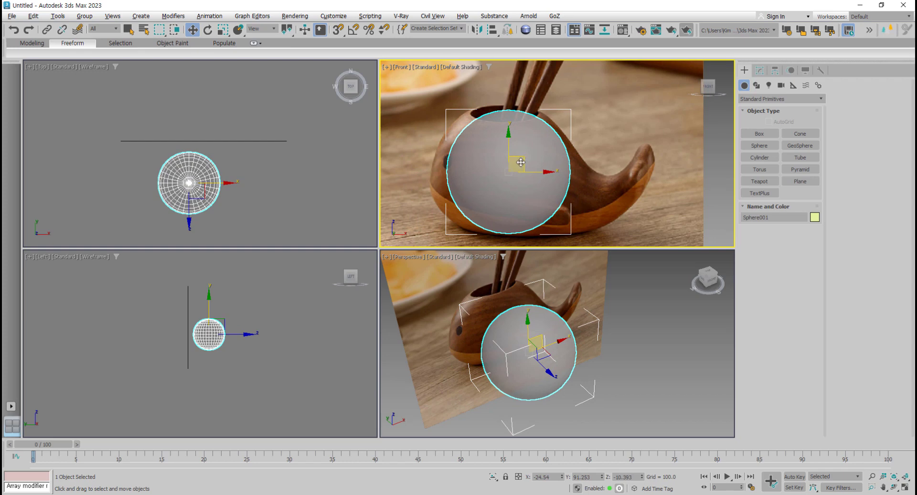
middle_drag(525, 184, 528, 185)
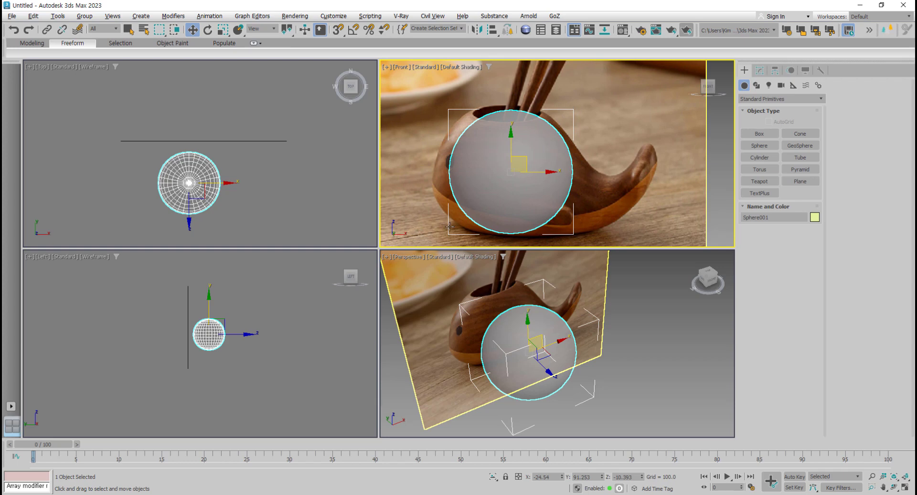
- Turn off the selection brackets around the sphere in the Perspective and Front viewports
alt+middle_drag(538, 316, 522, 316)
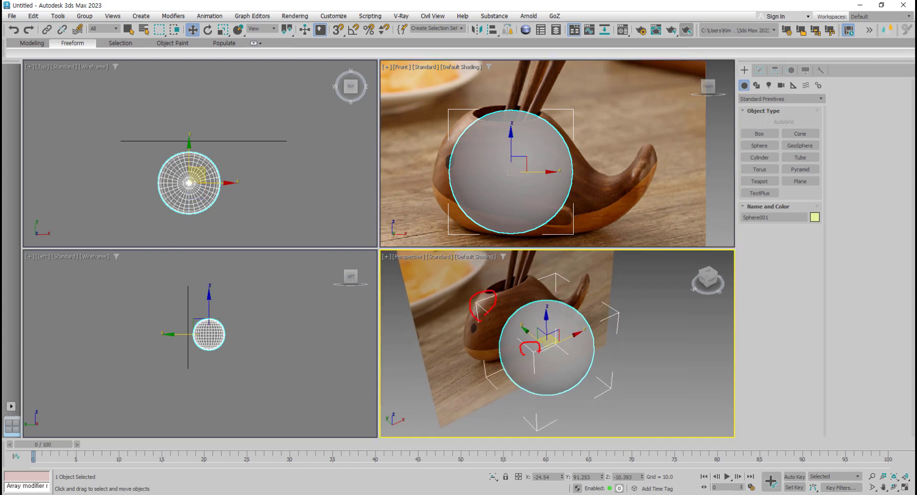
key(Escape)
key(j)
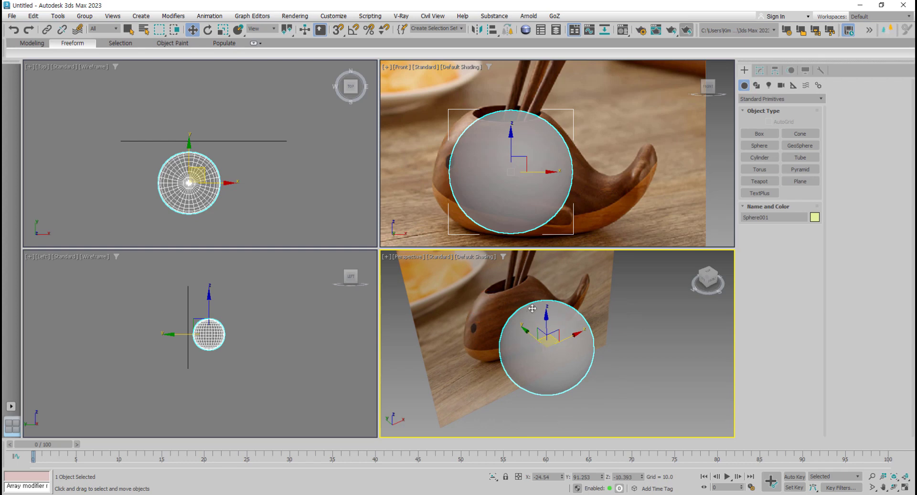
middle_drag(562, 204, 567, 201)
key(j)
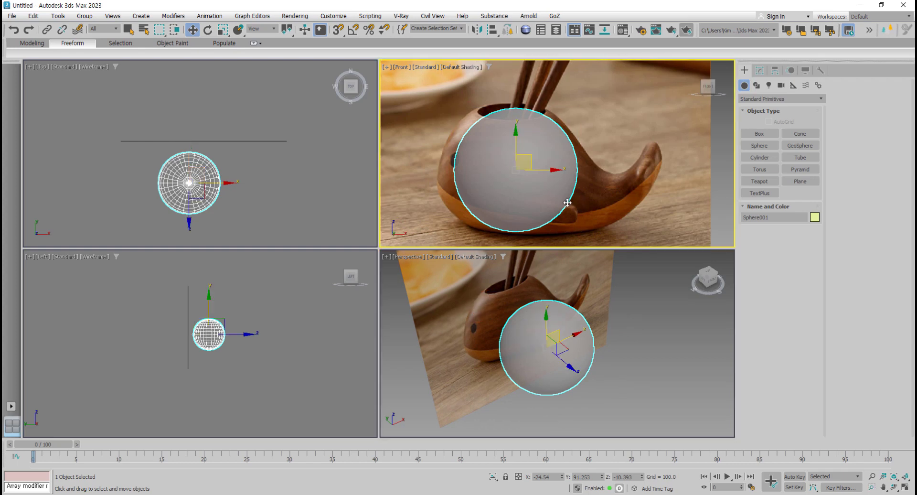
key(j)
key(j)
middle_drag(565, 211, 565, 215)
scroll(542, 212, up, 2)
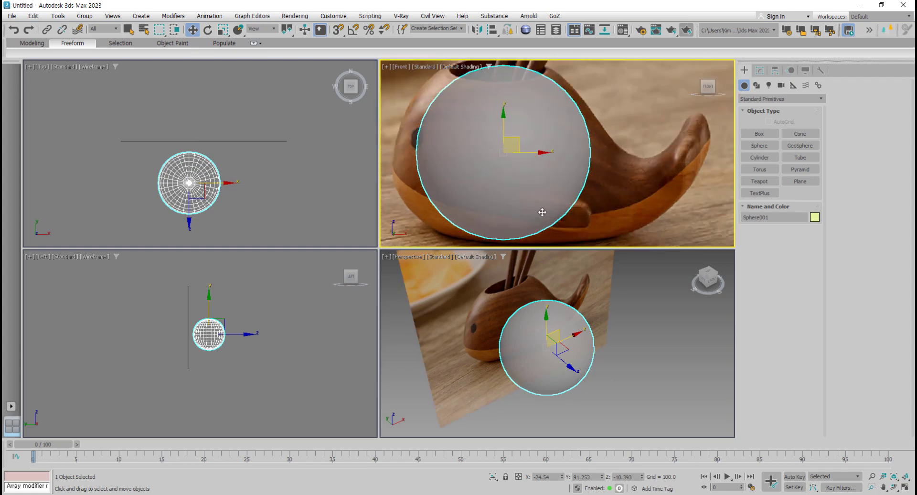
middle_drag(540, 204, 561, 201)
scroll(556, 203, down, 3)
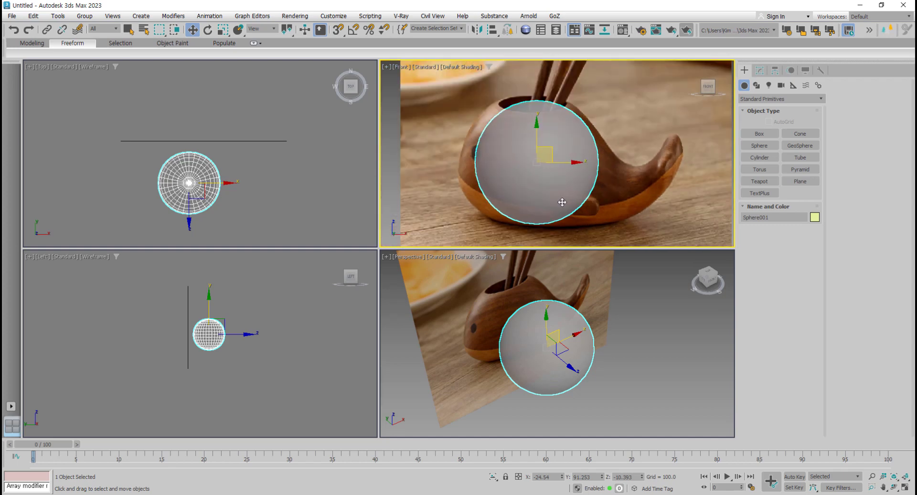
- Show edged faces on the sphere in the Front and Perspective viewports
key(F4)
key(F4)
key(F4)
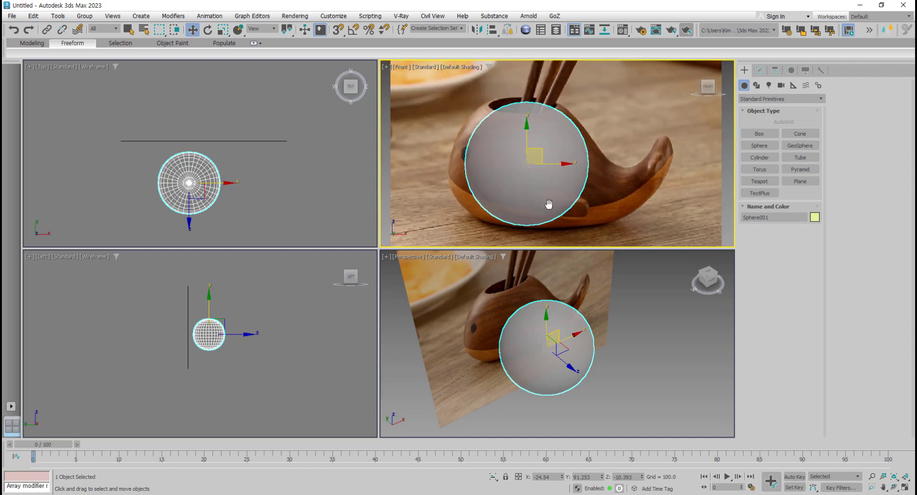
middle_click(594, 388)
key(F4)
alt+middle_drag(593, 388, 558, 342)
key(F4)
key(F4)
scroll(559, 342, up, 2)
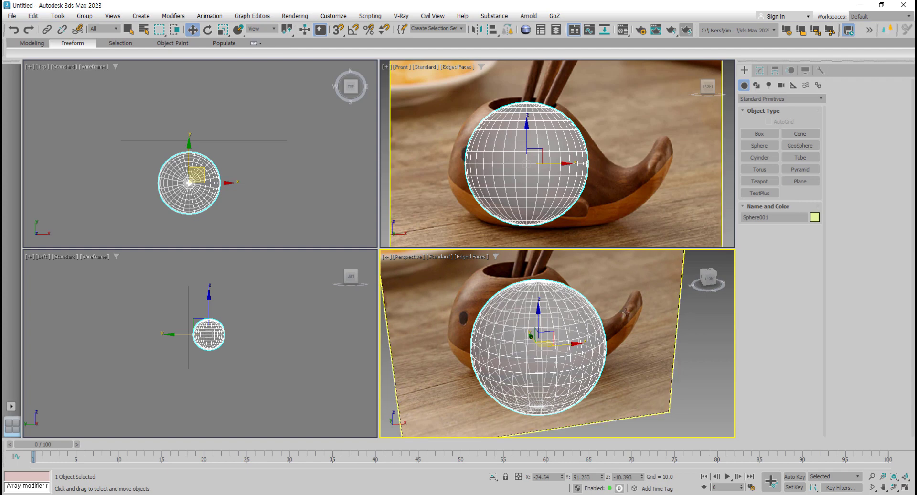
- Move the sphere to about X -41 and Z -12 in the Front view and set its segments to 12
middle_click(555, 206)
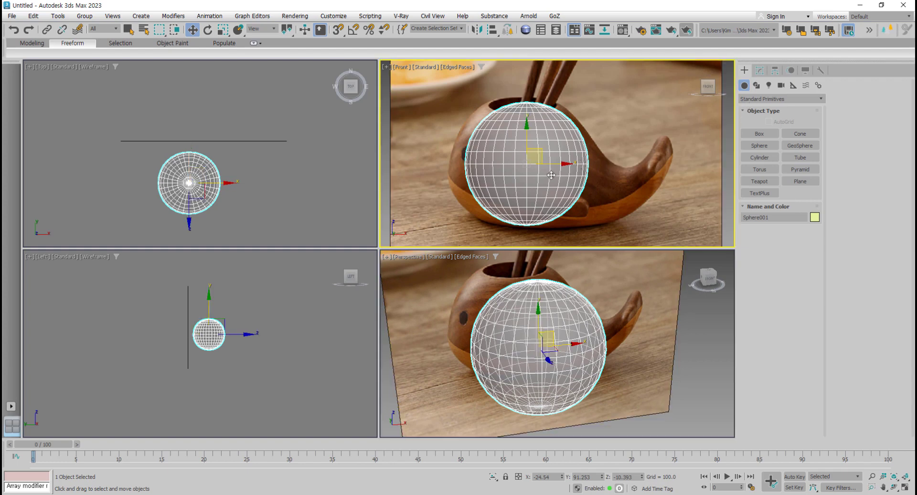
drag(539, 150, 532, 151)
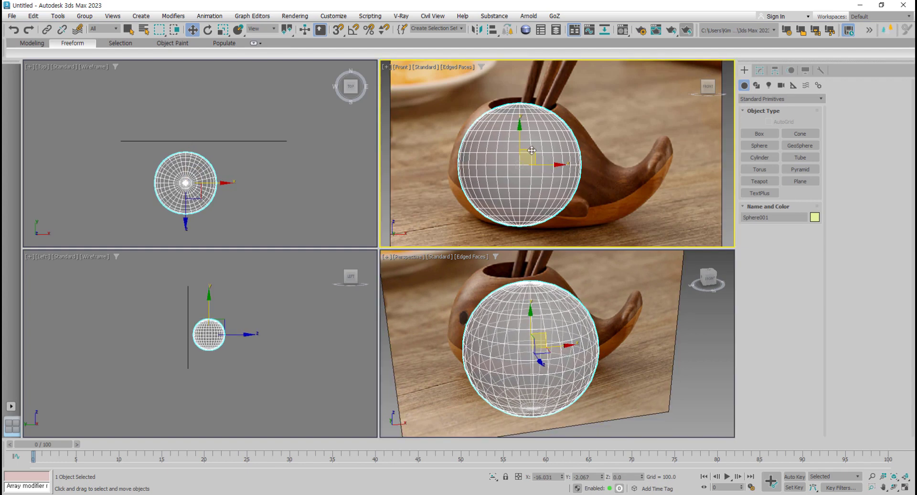
click(760, 71)
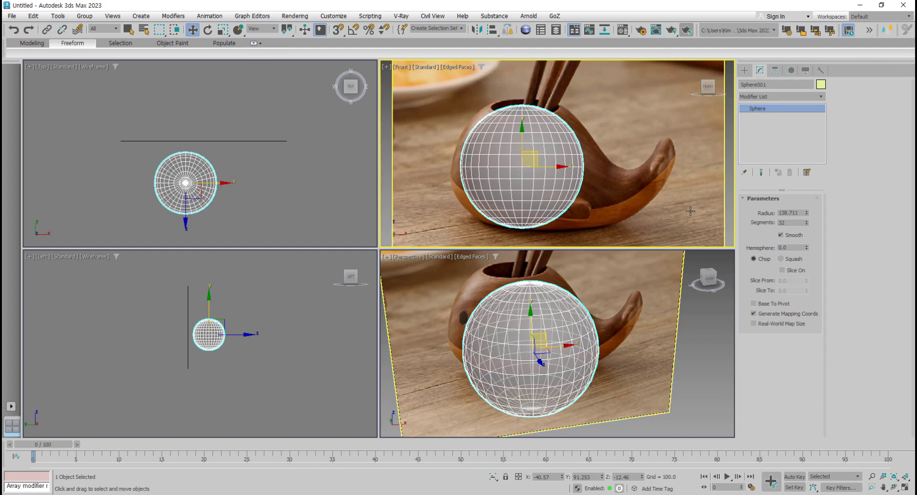
drag(792, 222, 751, 223)
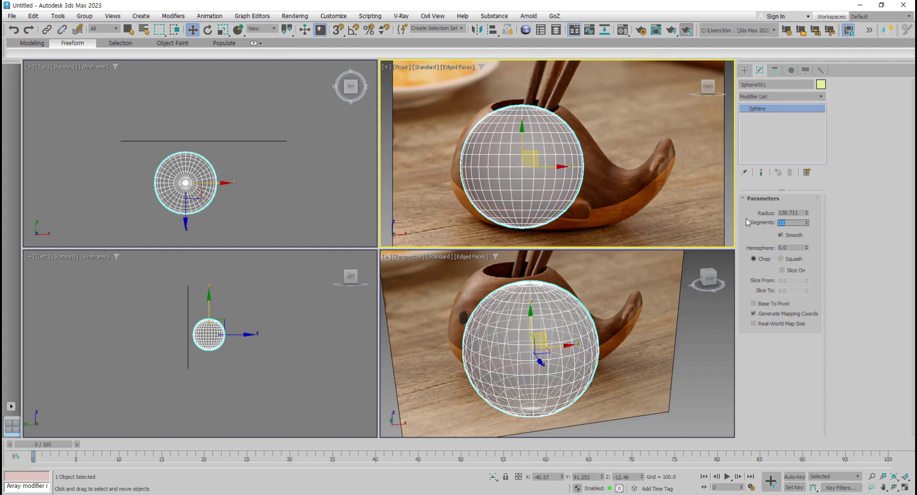
text(12)
key(Return)
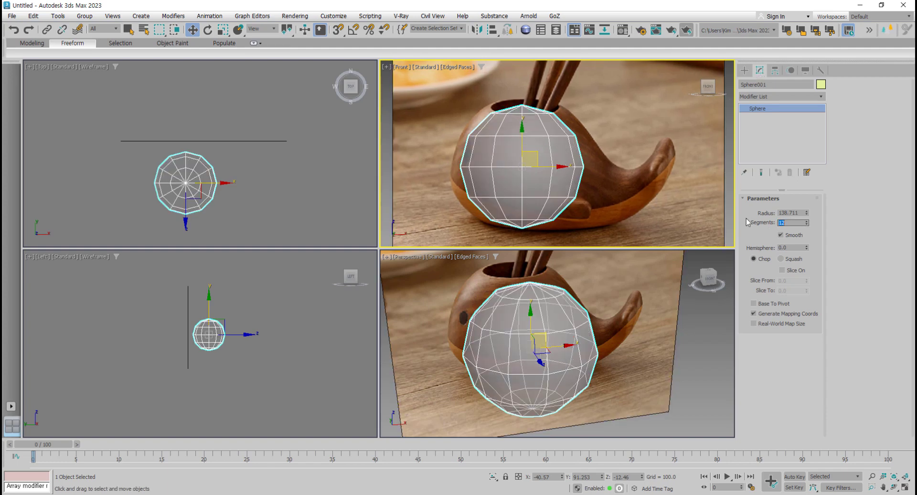
- Enlarge the sphere to a radius of about 167.6 and move it to about X -34 and Z -14.5 over the whale's body
key(alt+w)
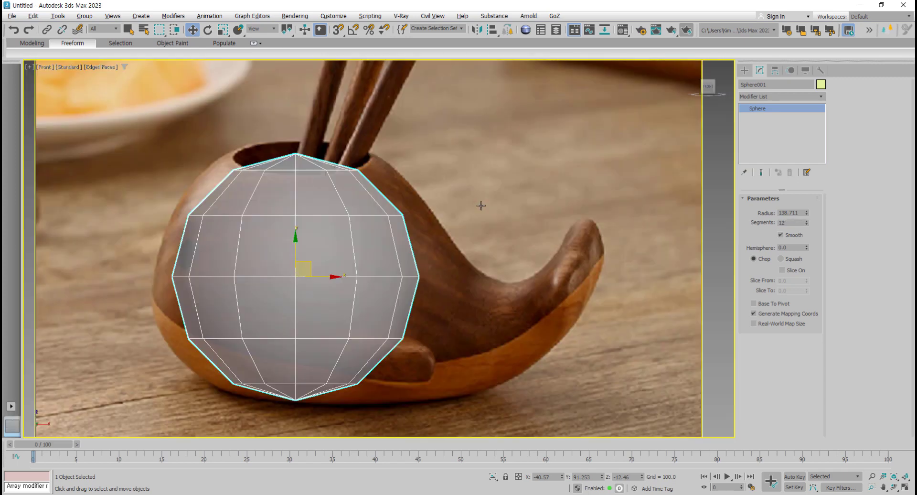
key(alt+w)
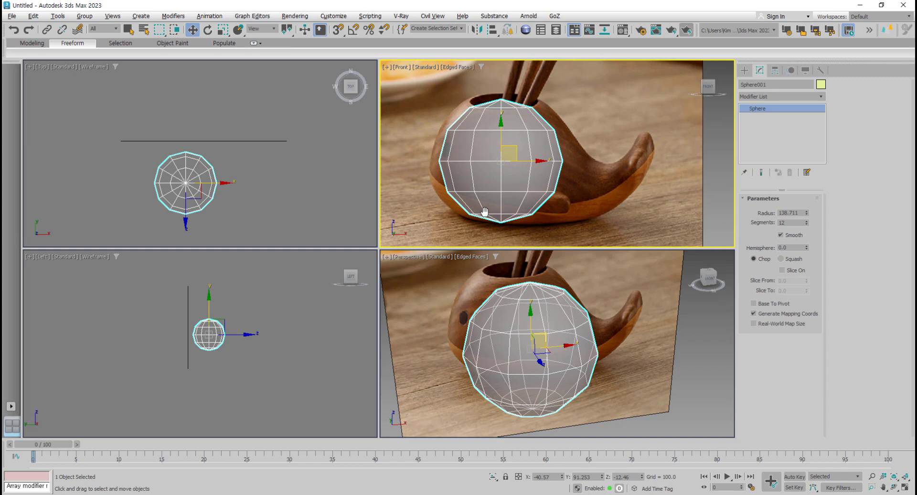
key(alt+w)
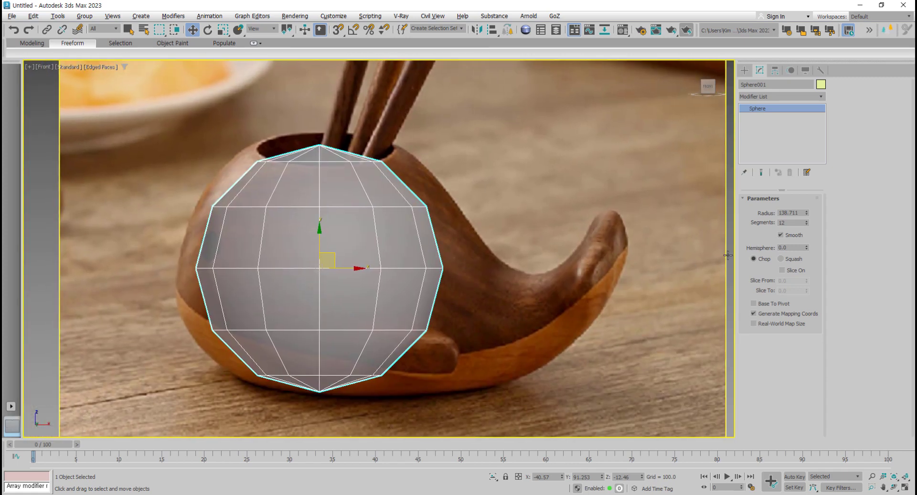
drag(807, 215, 811, 204)
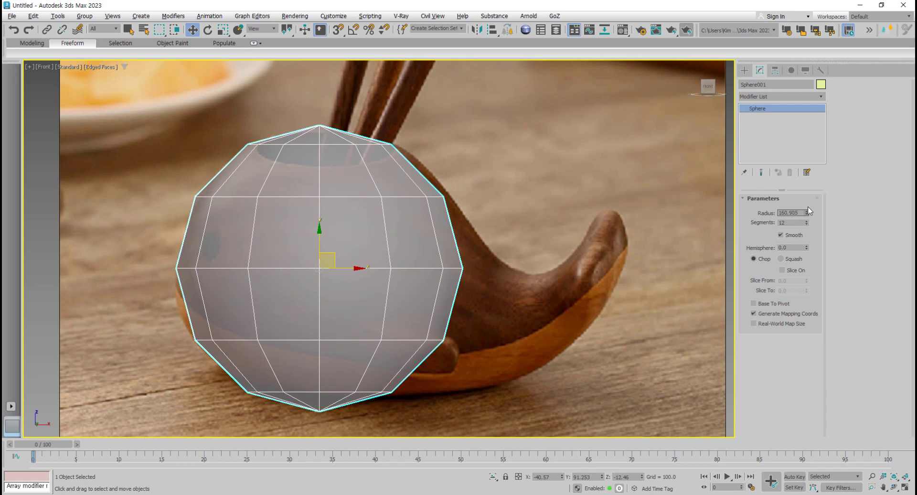
mouse_move(339, 253)
mouse_down()
mouse_move(343, 310)
mouse_move(338, 252)
mouse_up()
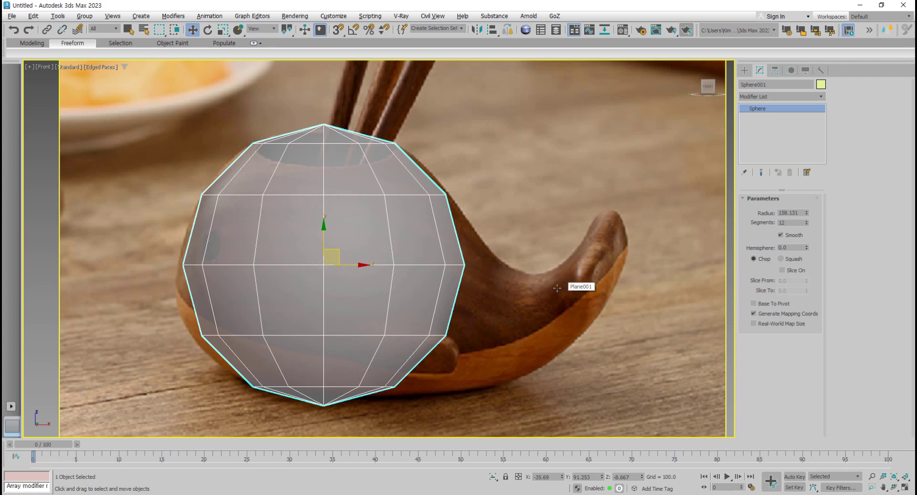
drag(339, 253, 338, 251)
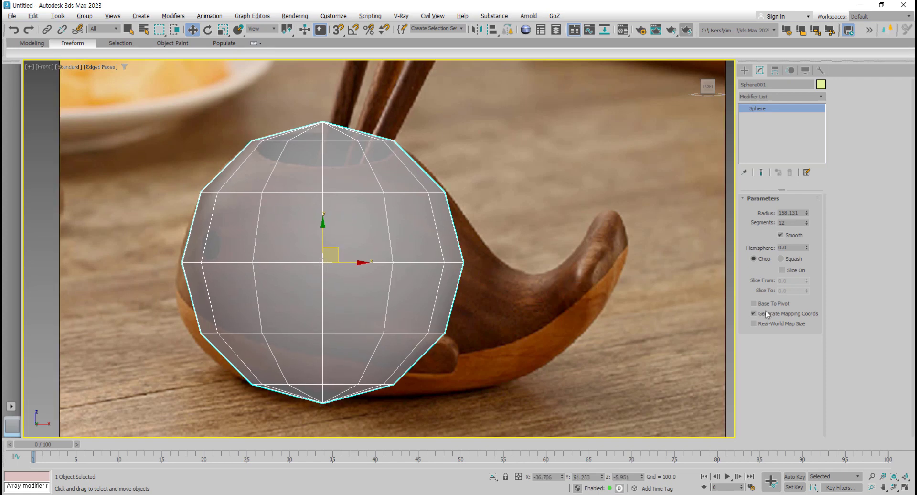
drag(807, 215, 807, 217)
drag(337, 249, 339, 257)
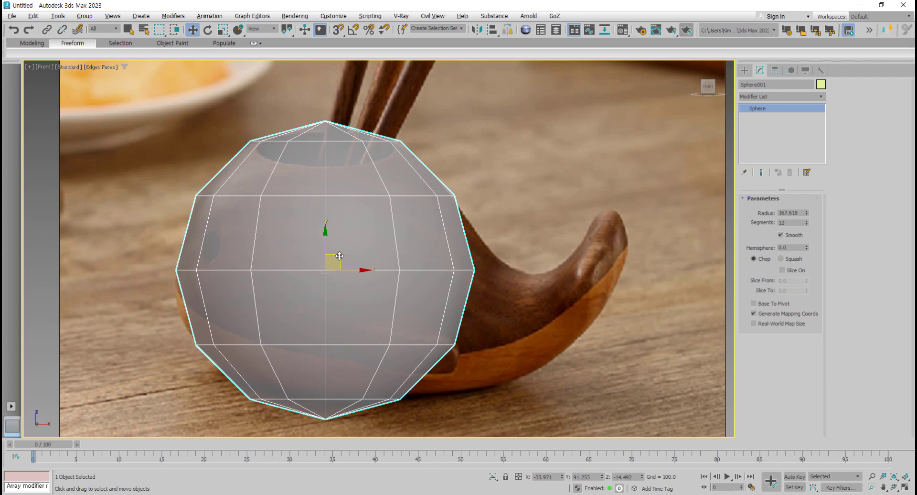
- Convert the body sphere to an Editable Poly
middle_drag(341, 257, 327, 255)
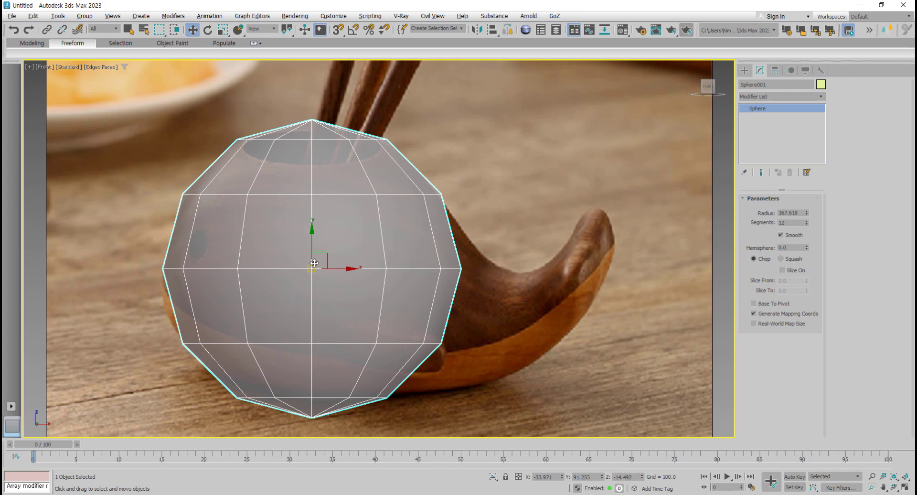
right_click(314, 263)
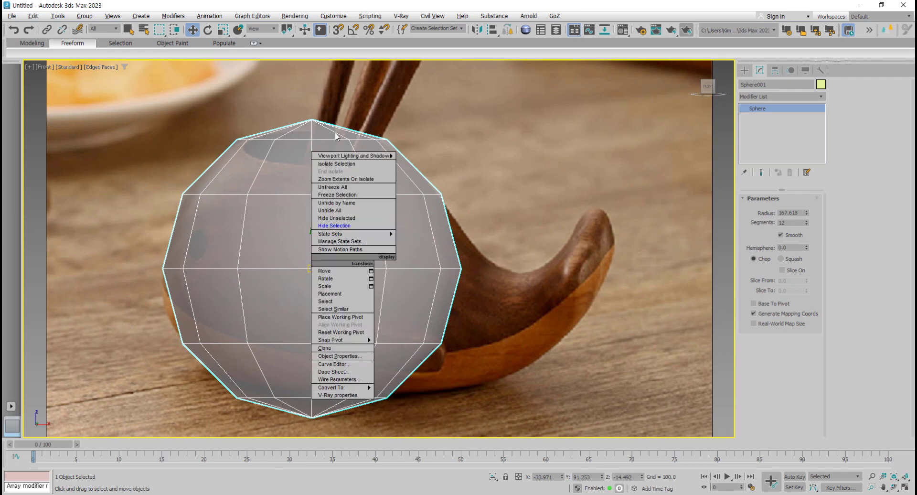
mouse_move(344, 389)
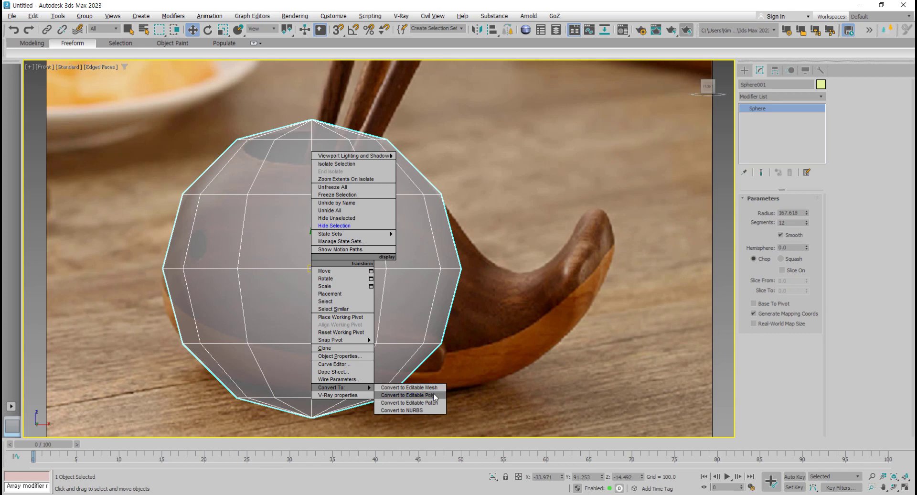
click(410, 395)
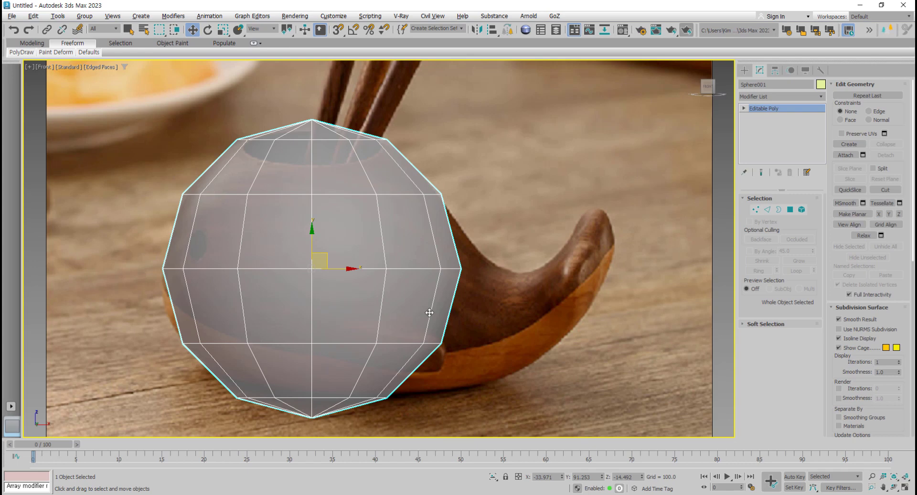
- Delete the pole vertex at the top of the sphere to open the body's rim
scroll(429, 313, down, 2)
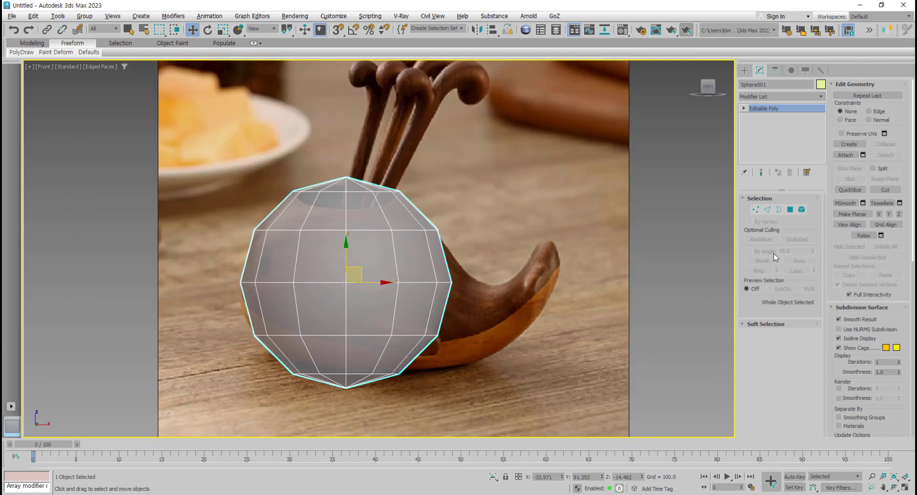
click(755, 210)
scroll(390, 223, up, 2)
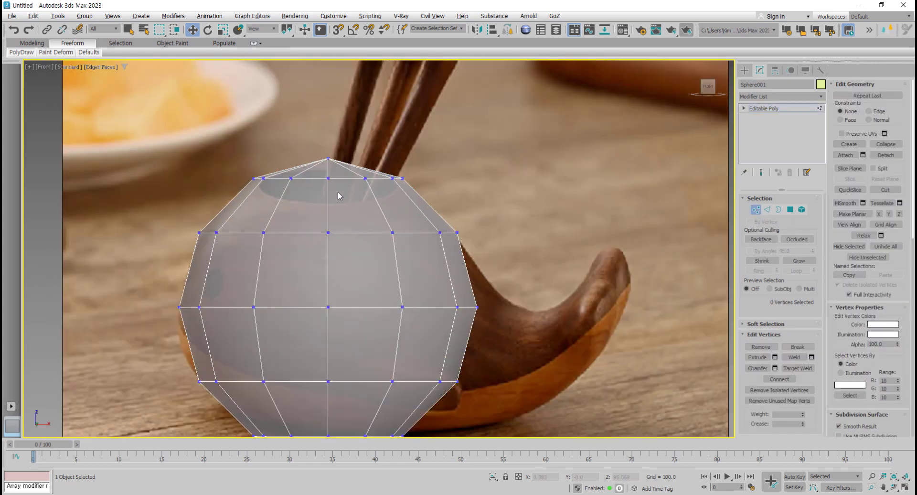
click(329, 159)
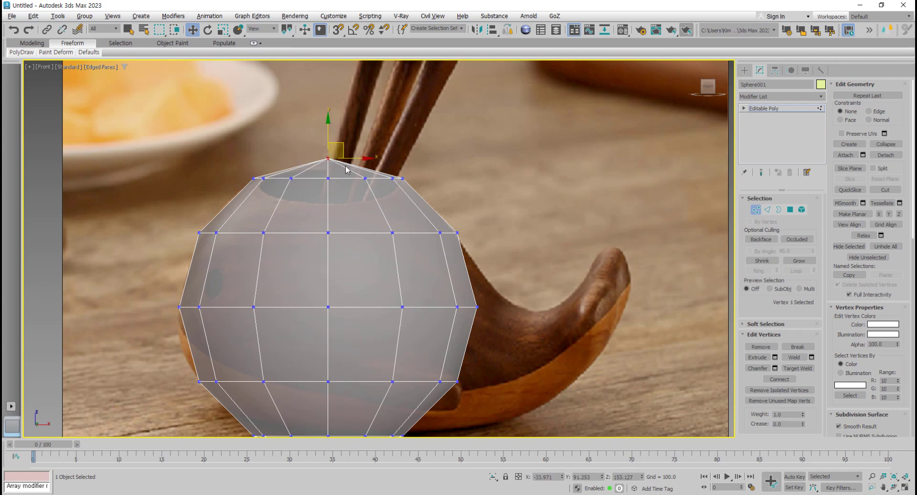
key(Delete)
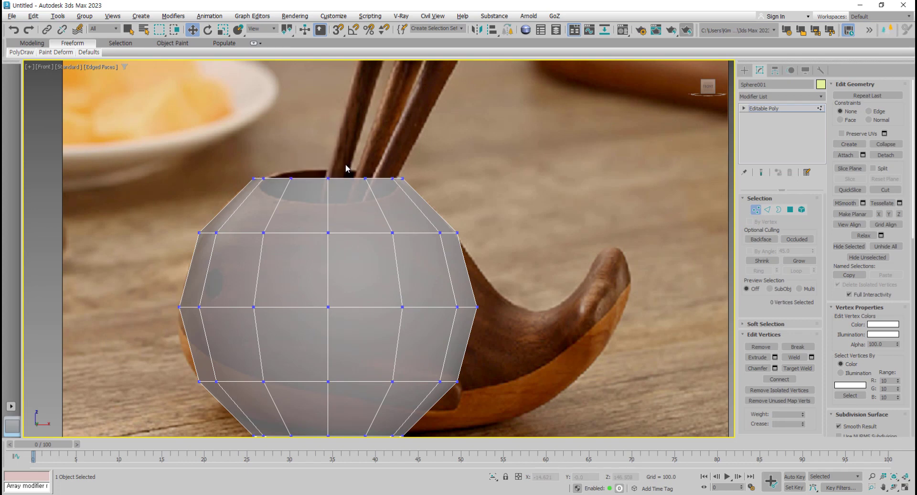
- Try to flatten the underside by moving the sphere's bottom pole vertex up to the lowest ring, and undo it
scroll(342, 229, down, 2)
middle_drag(338, 284, 338, 211)
scroll(324, 265, up, 2)
scroll(306, 343, up, 1)
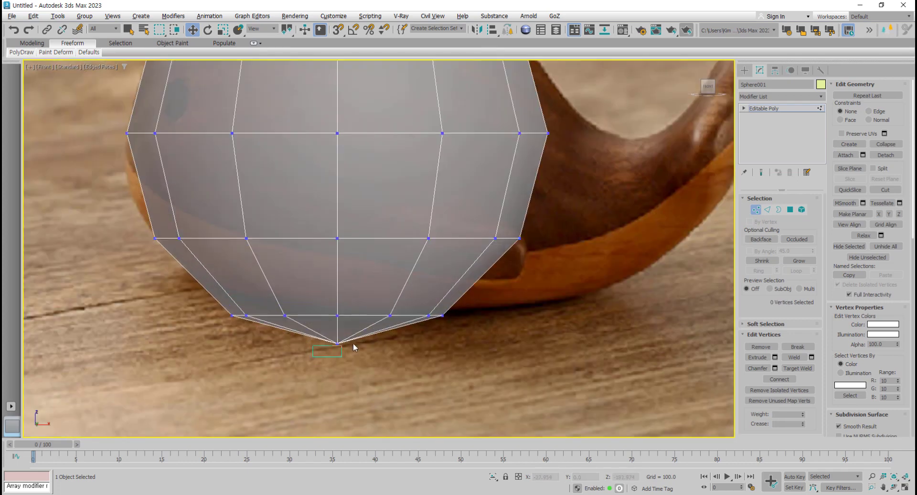
click(338, 342)
drag(339, 318, 343, 297)
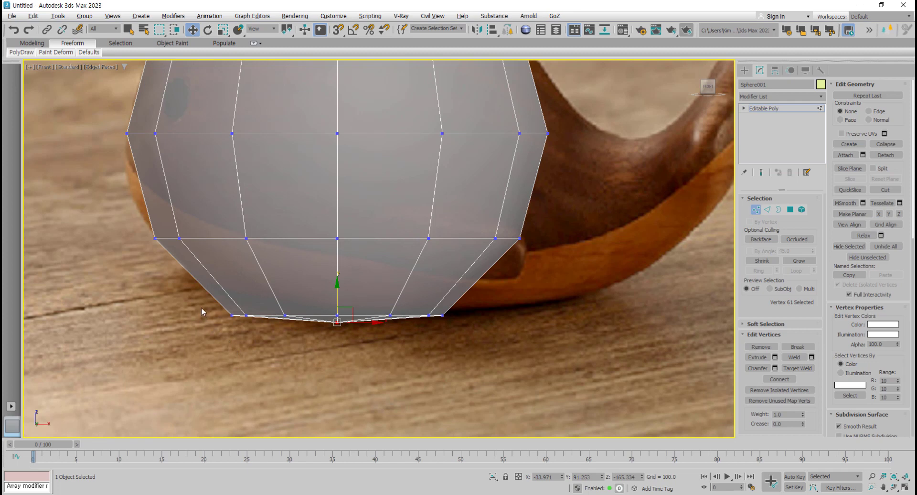
drag(201, 311, 493, 362)
click(283, 372)
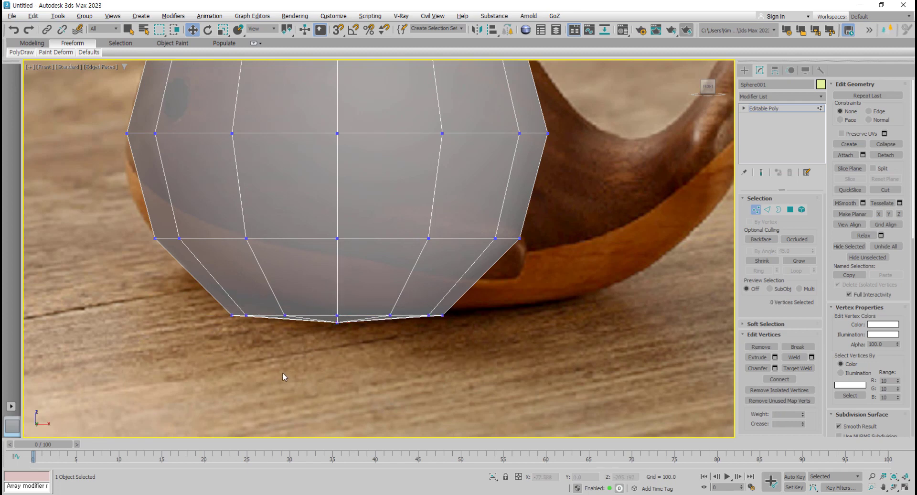
key(ctrl+z)
key(ctrl+z)
key(ctrl+z)
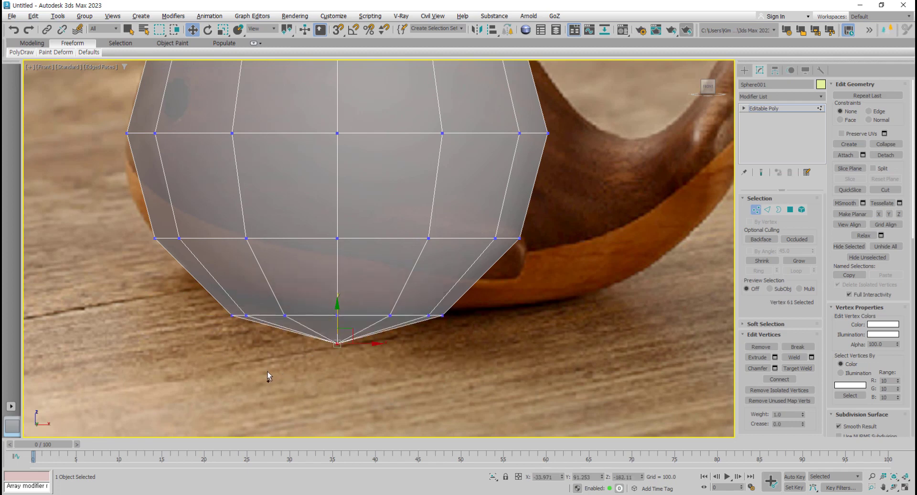
- Try Make Planar on the bottom pole and lowest ring of vertices, and undo it
drag(188, 287, 487, 368)
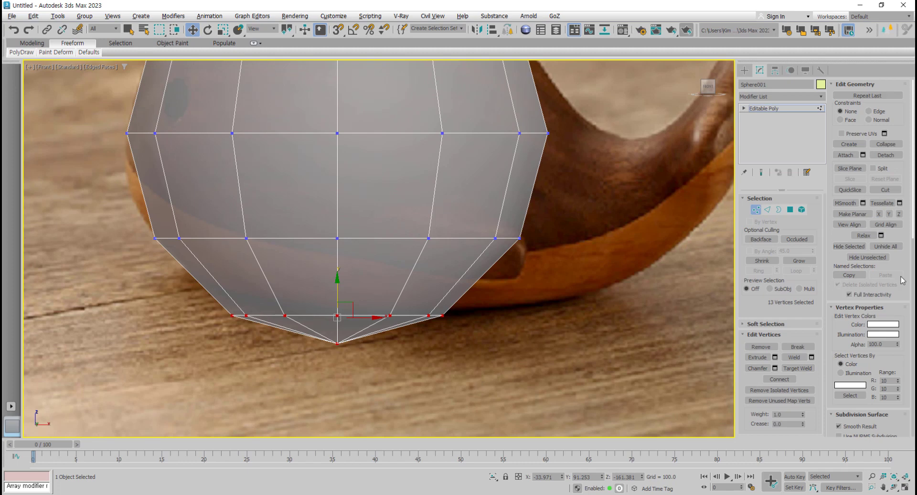
drag(903, 262, 903, 256)
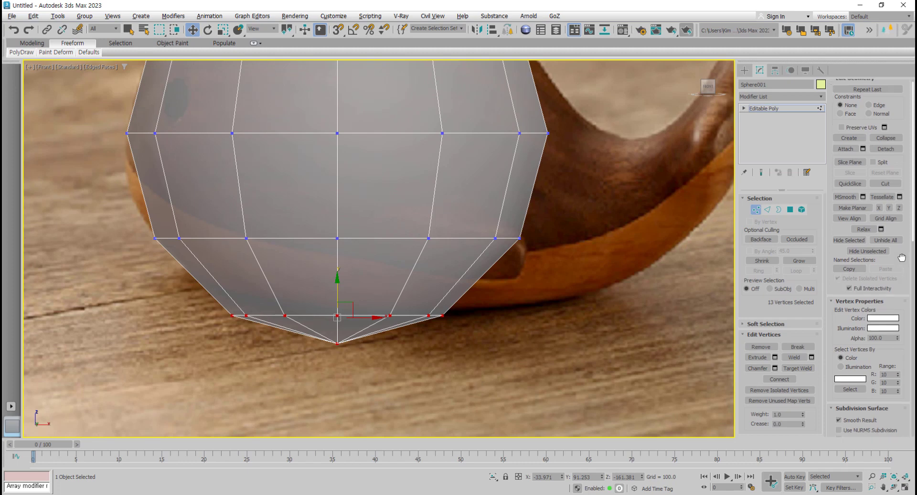
click(865, 209)
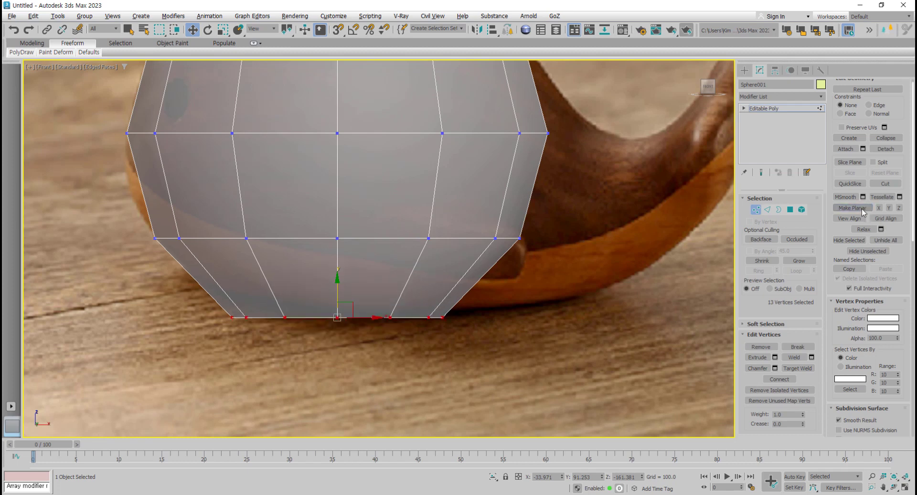
key(ctrl+z)
click(849, 209)
key(ctrl+z)
- Try to flatten the bottom pole and lowest ring by scaling the vertices vertically in the Front view, and undo it
drag(217, 378, 563, 281)
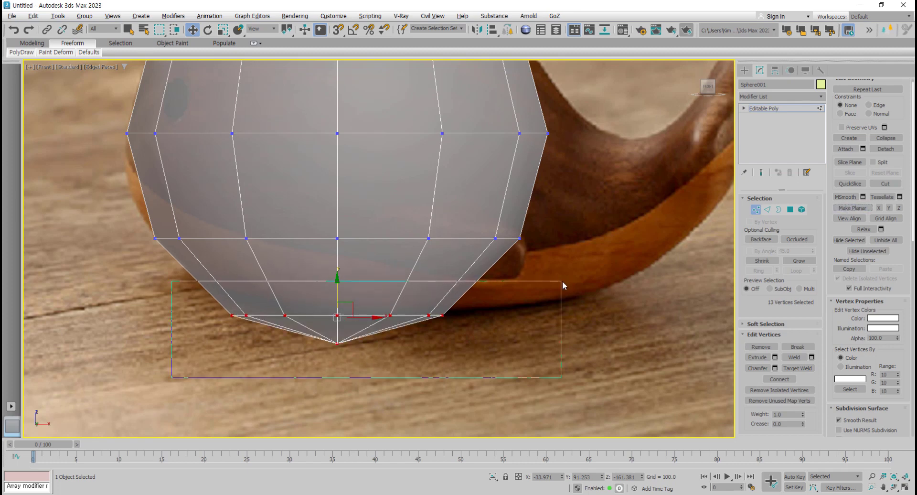
click(224, 34)
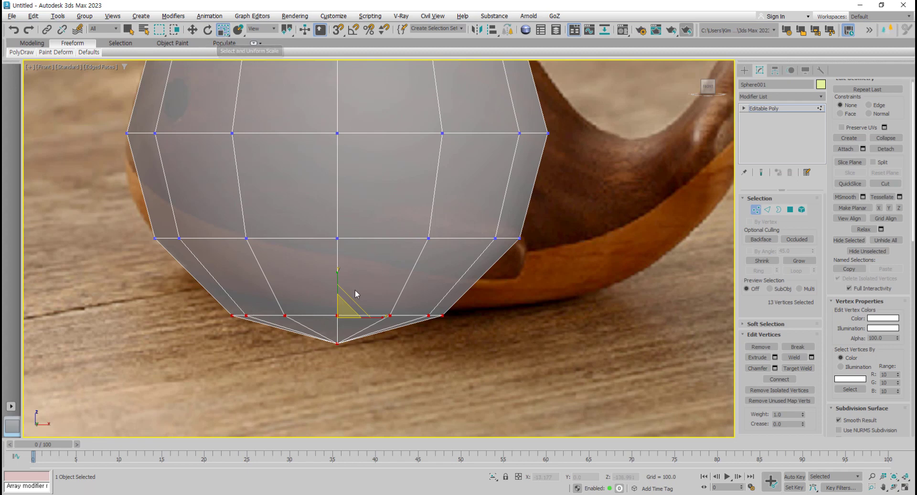
drag(338, 272, 341, 261)
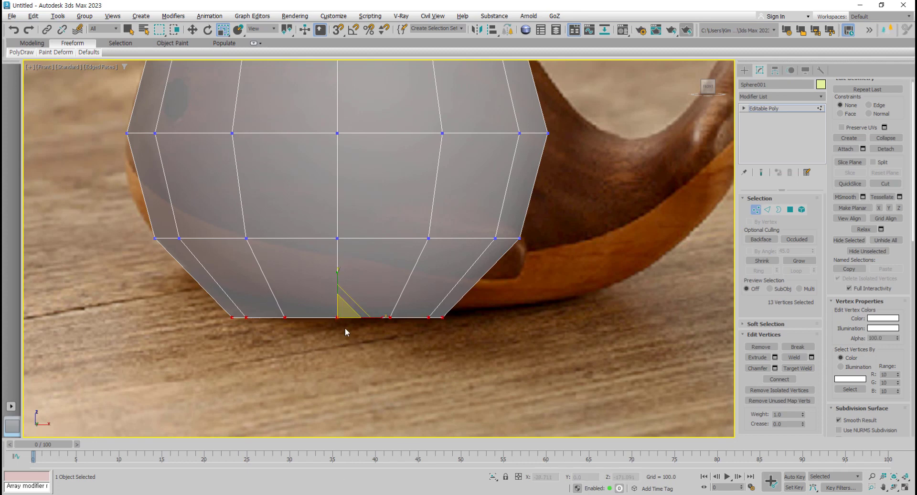
key(alt+w)
alt+middle_drag(535, 336, 538, 270)
middle_drag(528, 215, 516, 211)
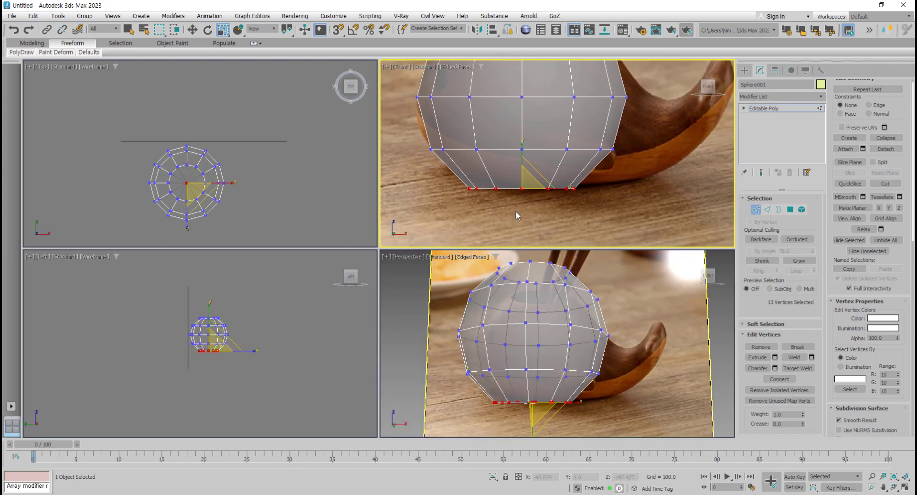
key(ctrl+z)
key(ctrl+z)
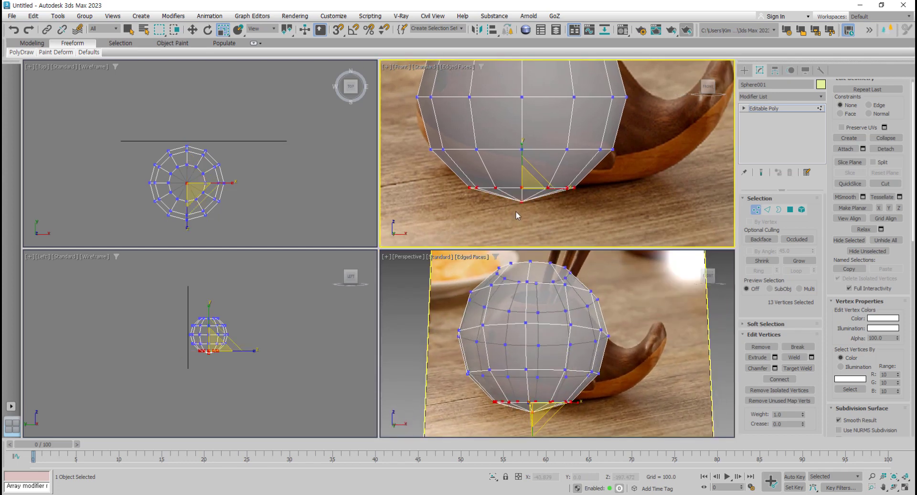
- Flatten the bottom pole and lowest ring with Make Planar and scale these vertices up uniformly to widen the base
click(859, 209)
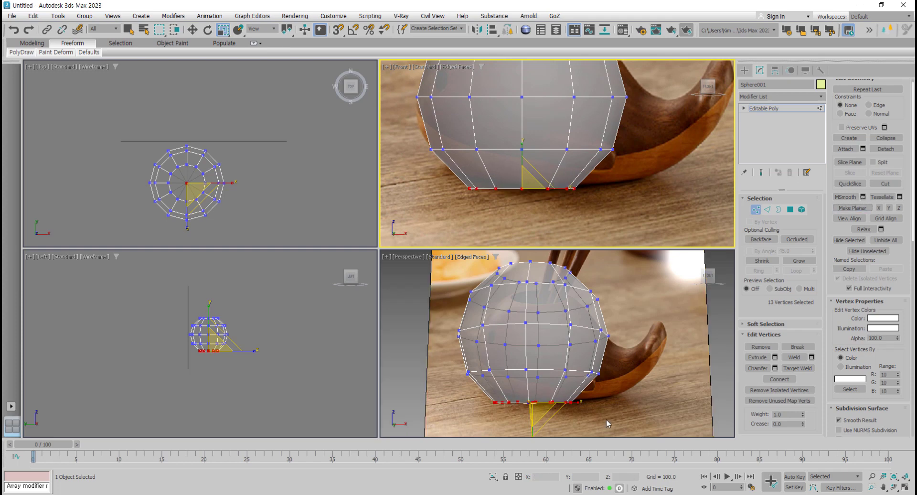
alt+middle_drag(591, 413, 593, 403)
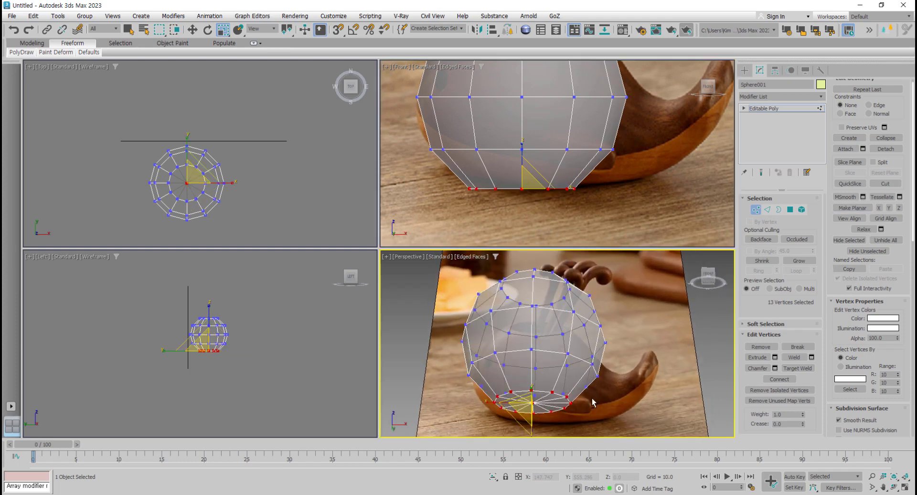
scroll(546, 219, up, 3)
scroll(588, 215, down, 1)
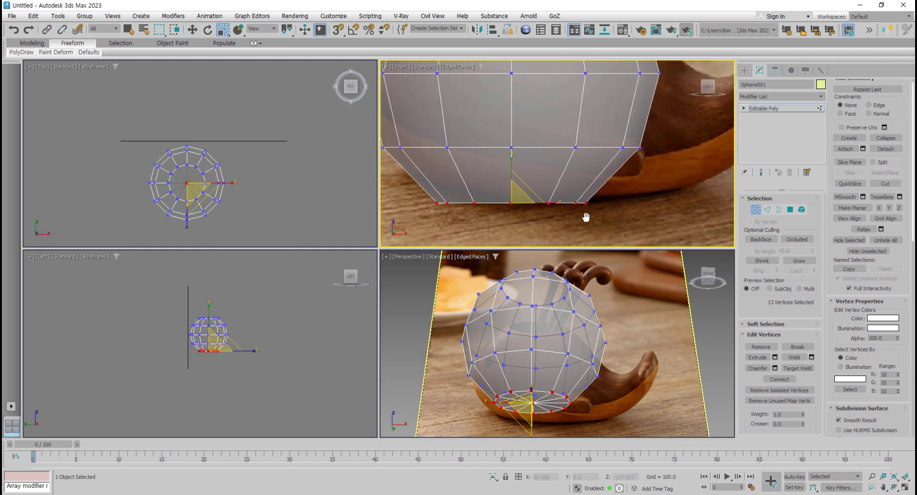
middle_drag(587, 215, 560, 224)
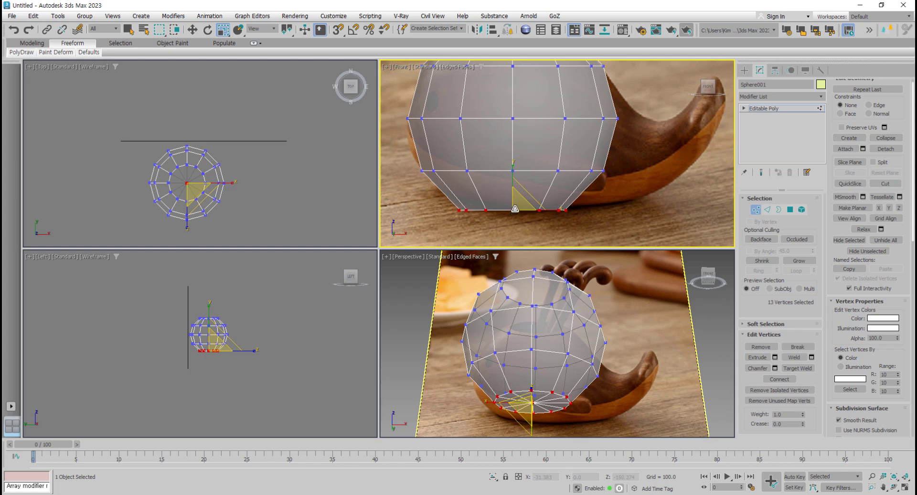
mouse_move(515, 209)
mouse_down()
mouse_move(520, 195)
mouse_move(516, 206)
mouse_up()
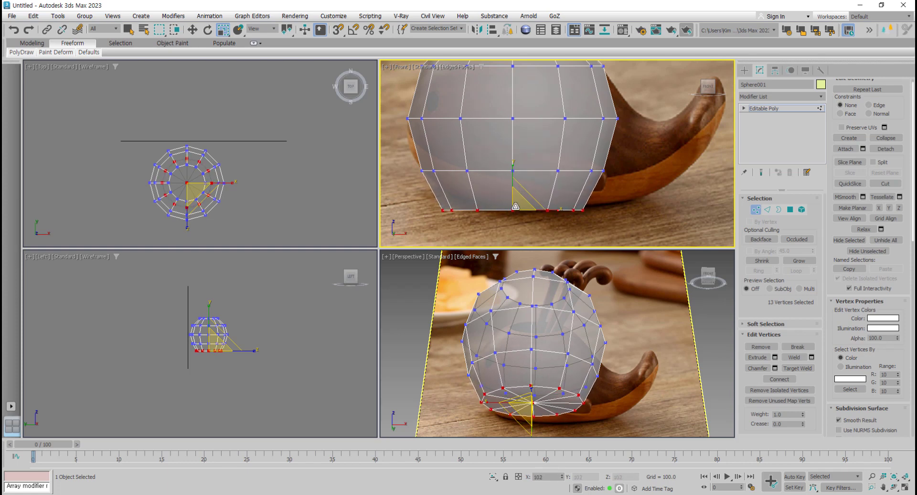
middle_drag(564, 231, 549, 238)
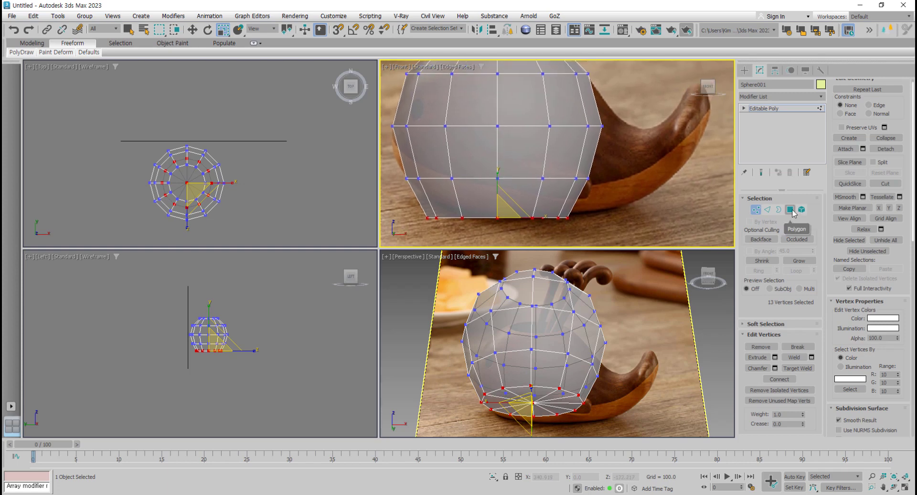
- Select the eight polygons in the two lower rows on the tail-facing side of the sphere
click(791, 211)
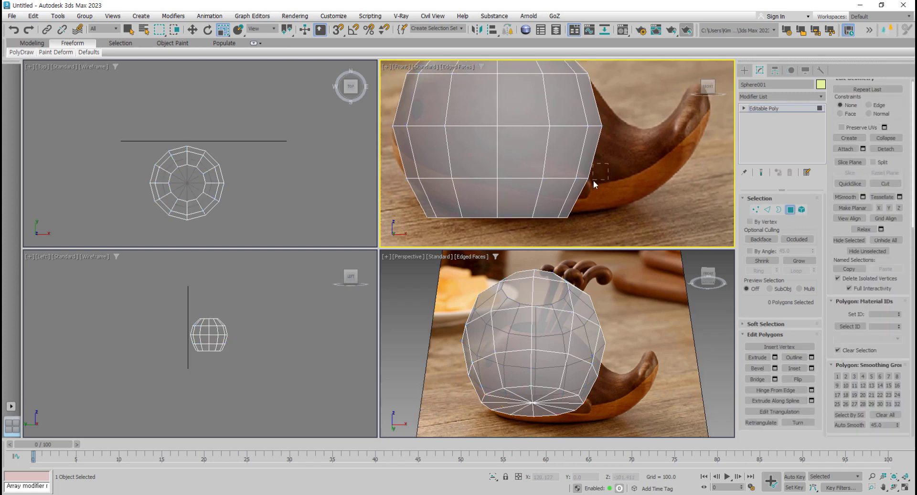
drag(584, 191, 584, 191)
alt+middle_drag(627, 348, 540, 381)
ctrl+click(542, 356)
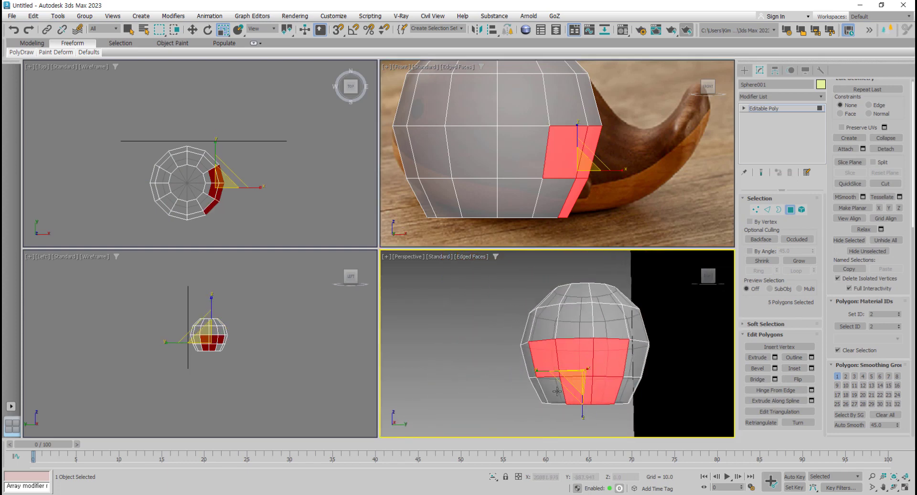
ctrl+click(540, 387)
ctrl+click(635, 360)
ctrl+click(634, 382)
alt+middle_drag(635, 382, 687, 378)
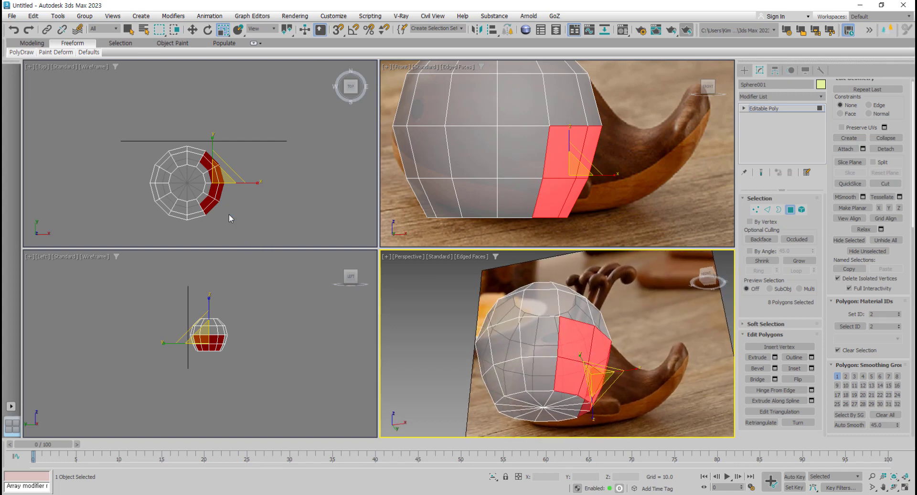
- Extrude the selected polygons about 95 units along X toward the whale's tail in the Front view
middle_drag(229, 215, 226, 215)
middle_drag(584, 183, 577, 184)
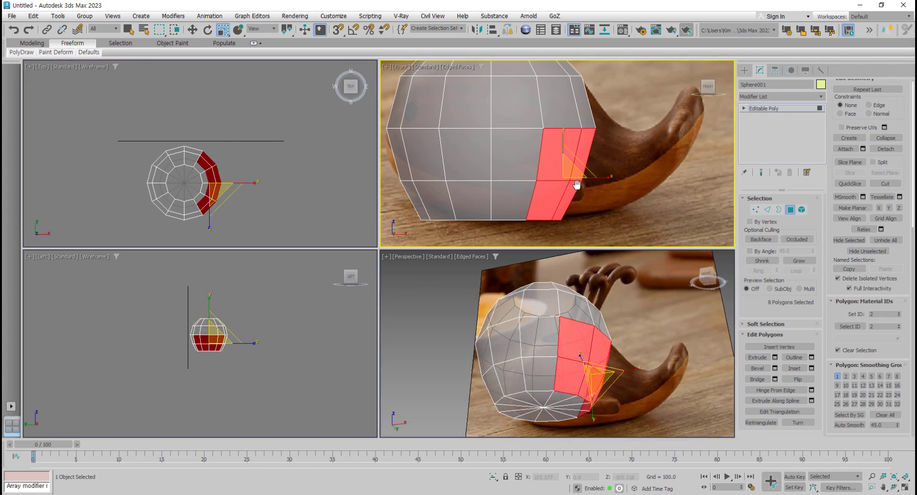
scroll(564, 190, down, 4)
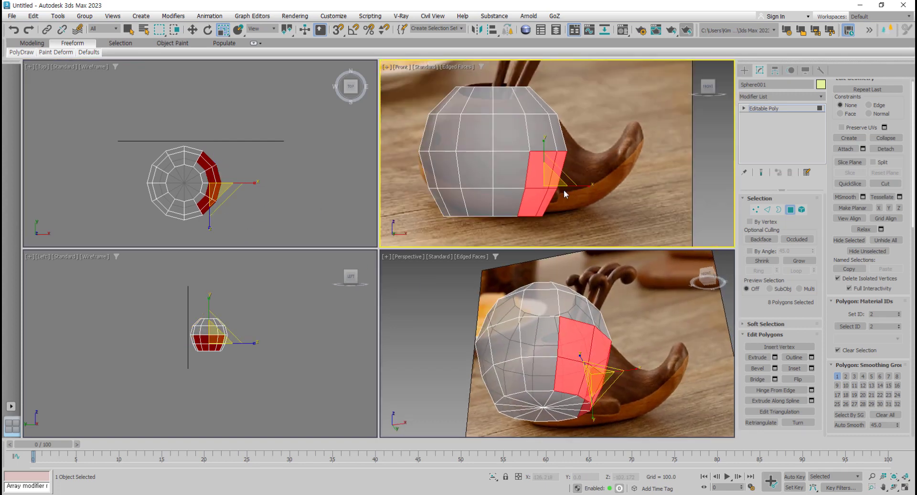
key(w)
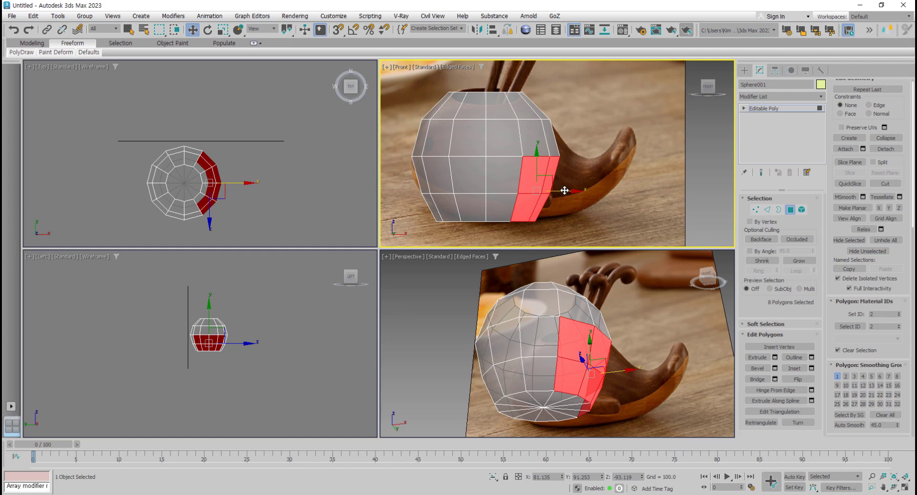
drag(565, 190, 606, 191)
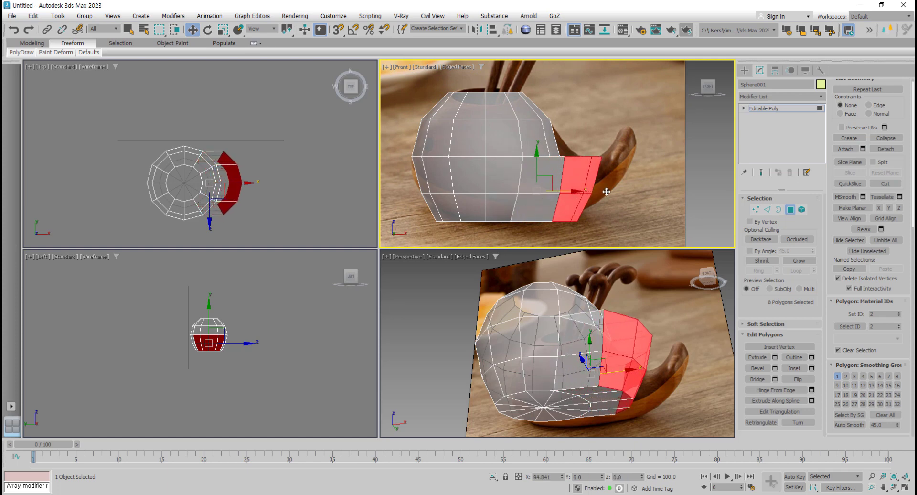
- Try Make Planar without an axis on the extruded tail polygons, and undo it
scroll(253, 200, up, 3)
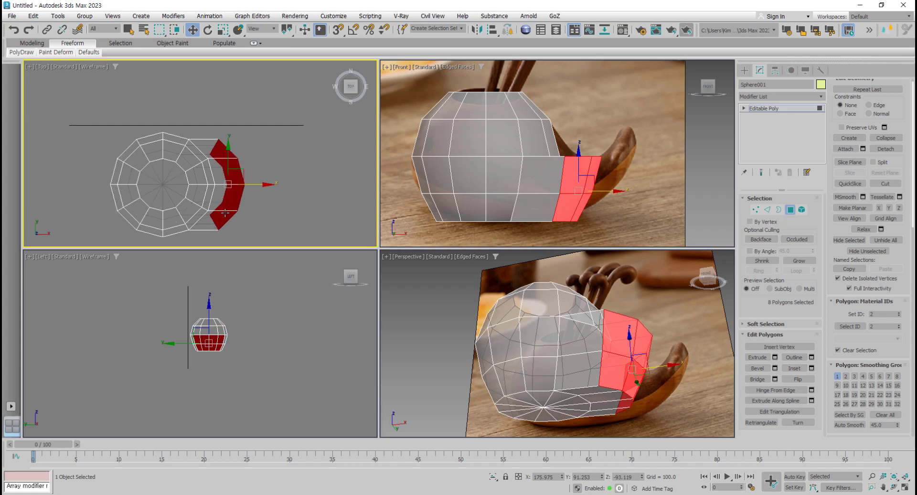
scroll(239, 210, up, 4)
alt+middle_drag(580, 365, 617, 401)
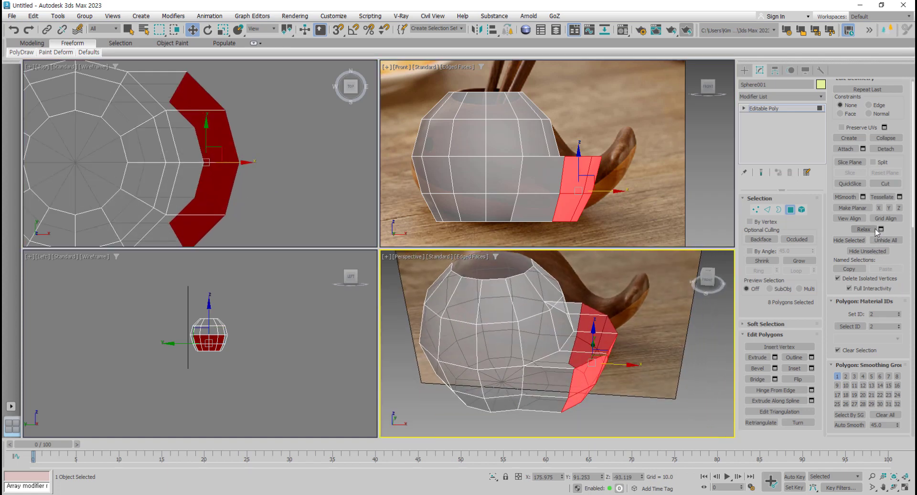
click(863, 211)
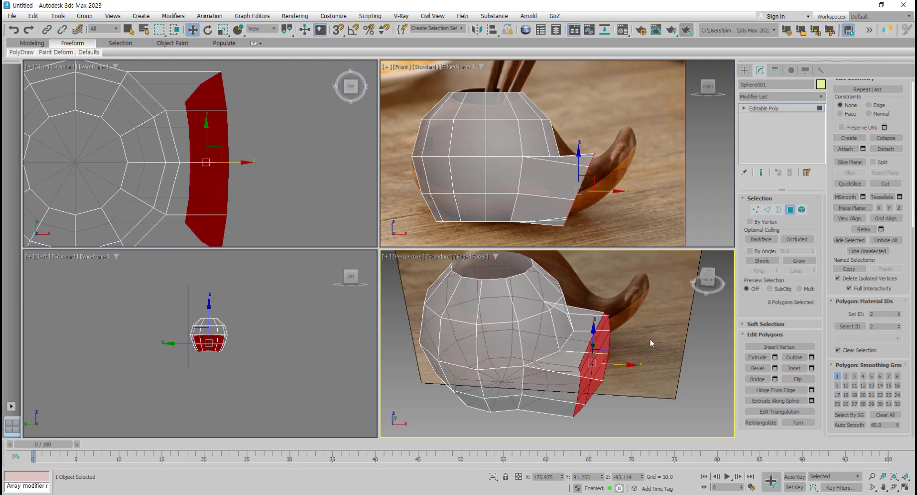
key(ctrl+z)
- Try flattening the extruded tail polygons with View Align in the Left view, and undo it
middle_click(611, 211)
middle_drag(612, 211, 607, 211)
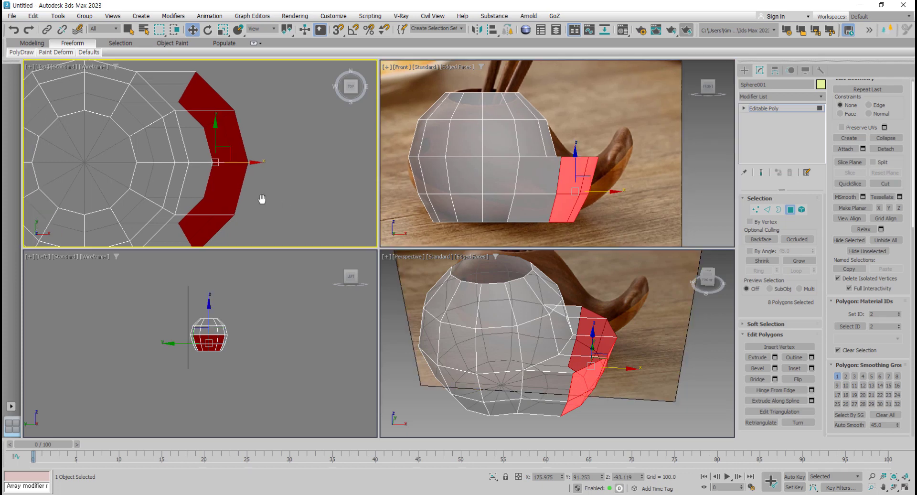
middle_drag(262, 198, 249, 200)
alt+middle_drag(564, 369, 521, 356)
middle_drag(209, 211, 222, 211)
middle_drag(218, 319, 222, 332)
scroll(222, 346, up, 8)
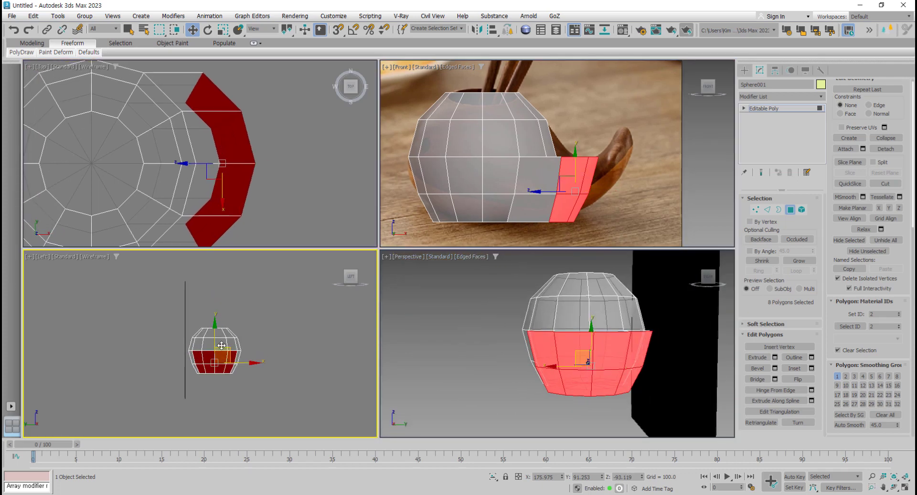
middle_drag(219, 381, 259, 396)
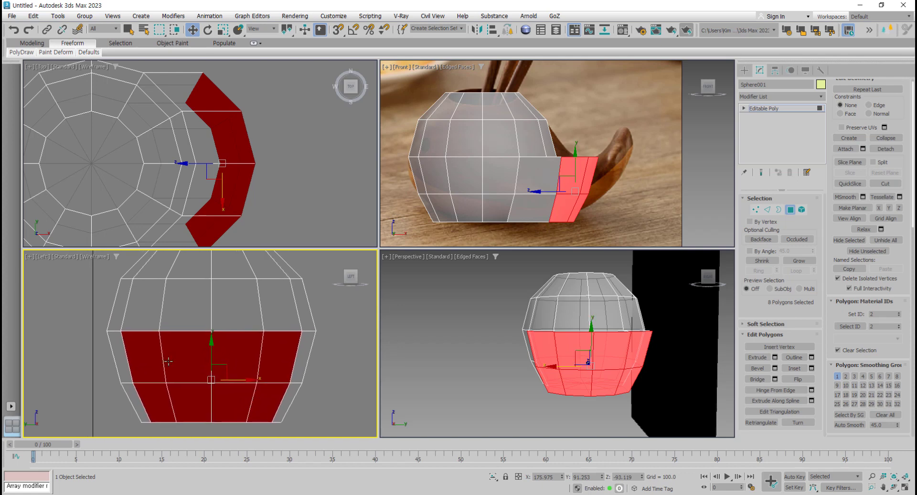
middle_drag(264, 360, 267, 365)
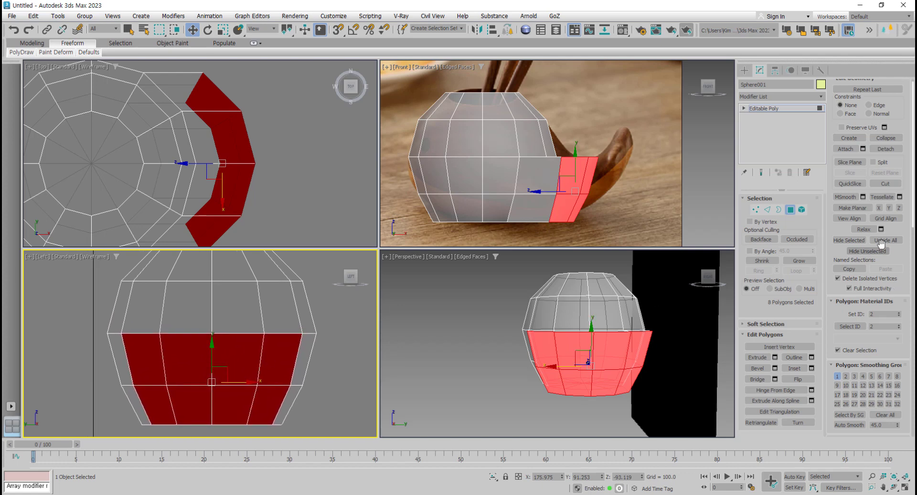
click(850, 218)
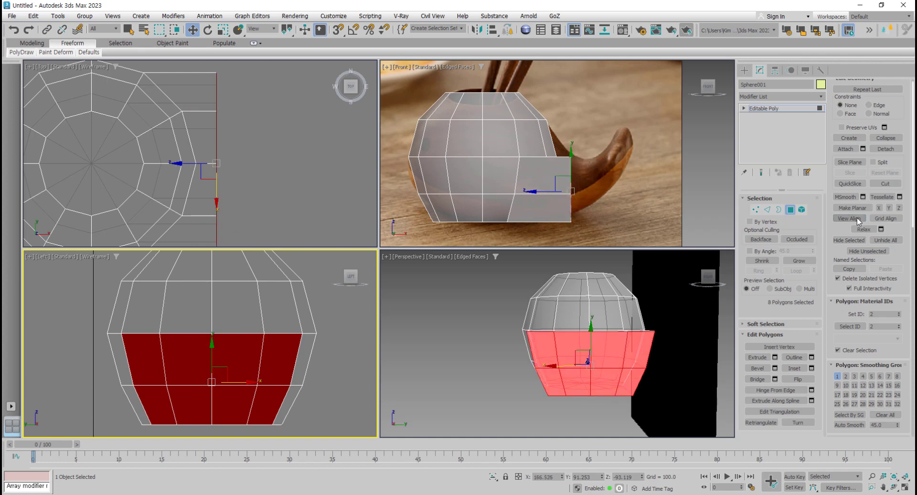
scroll(249, 321, down, 6)
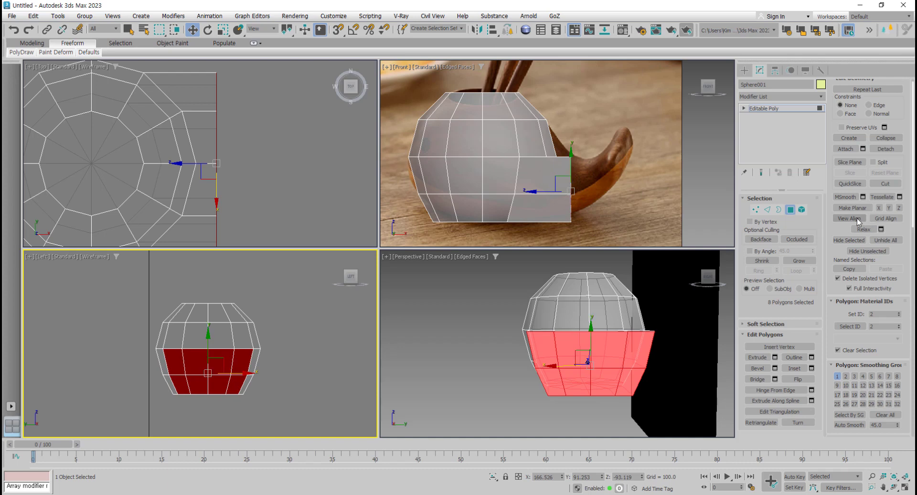
alt+middle_drag(529, 367, 612, 390)
key(ctrl+z)
- Make the extruded tail polygons planar along X and move them about 14 units farther outward
scroll(603, 381, up, 4)
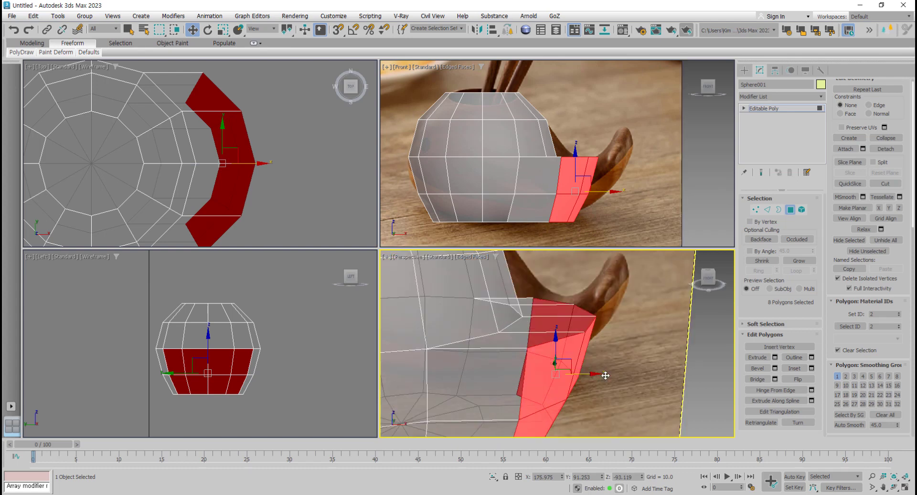
click(878, 209)
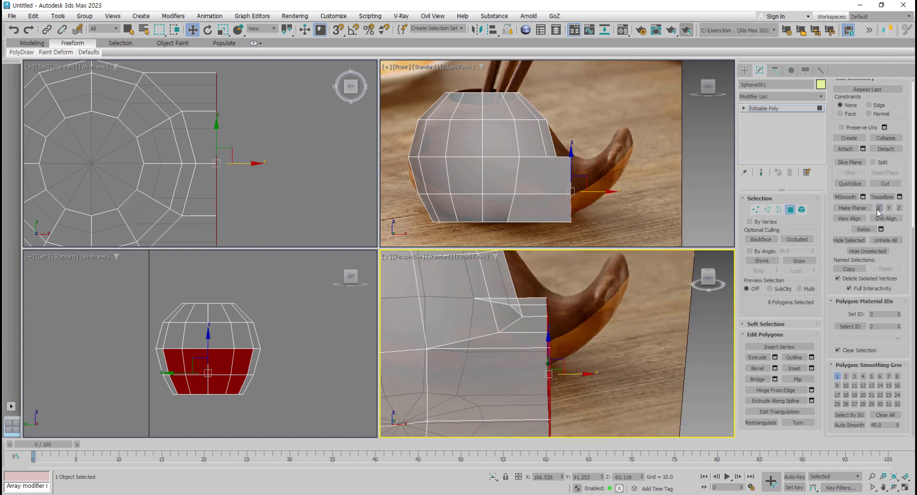
alt+middle_drag(632, 334, 638, 327)
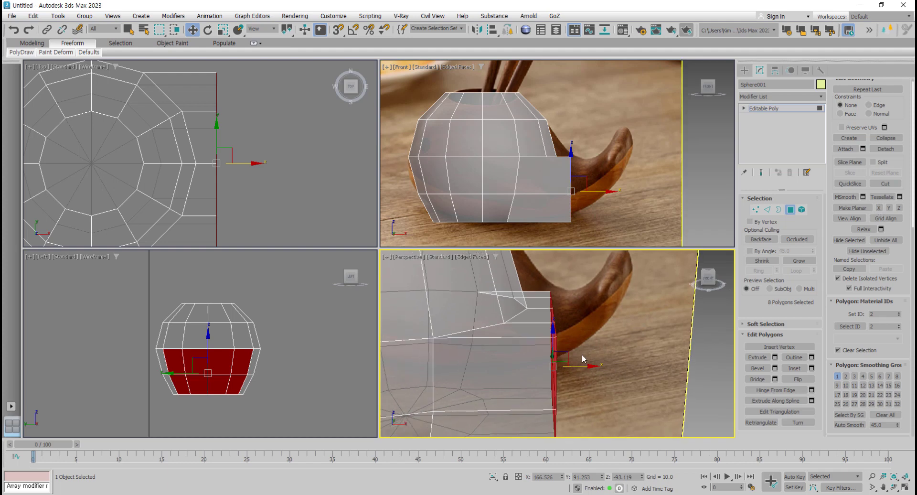
drag(595, 193, 601, 192)
- Narrow the tail's end face by scaling it along Y to about 56% in the Top view
scroll(257, 214, down, 3)
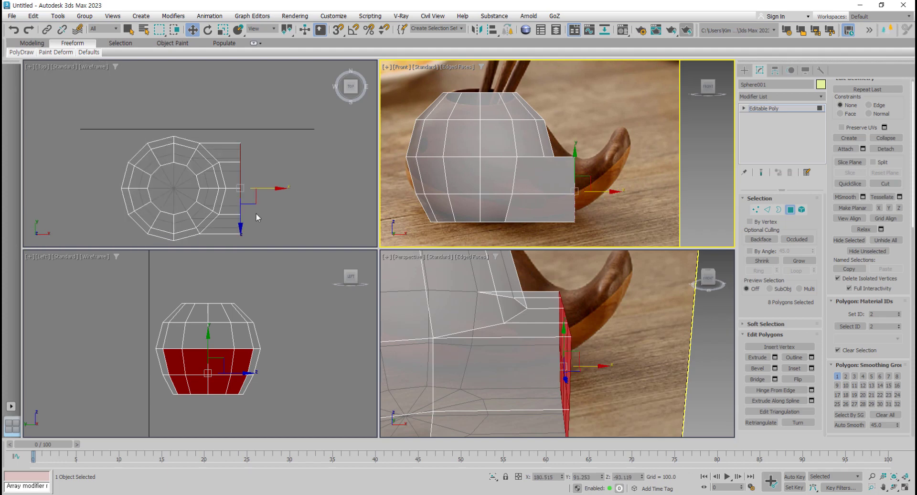
middle_drag(560, 211, 553, 208)
alt+middle_drag(574, 323, 553, 326)
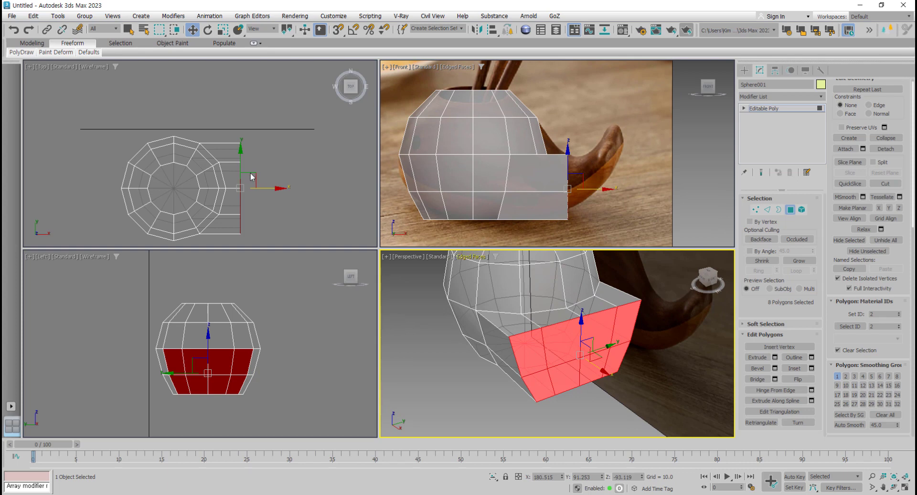
middle_drag(253, 202, 250, 185)
key(r)
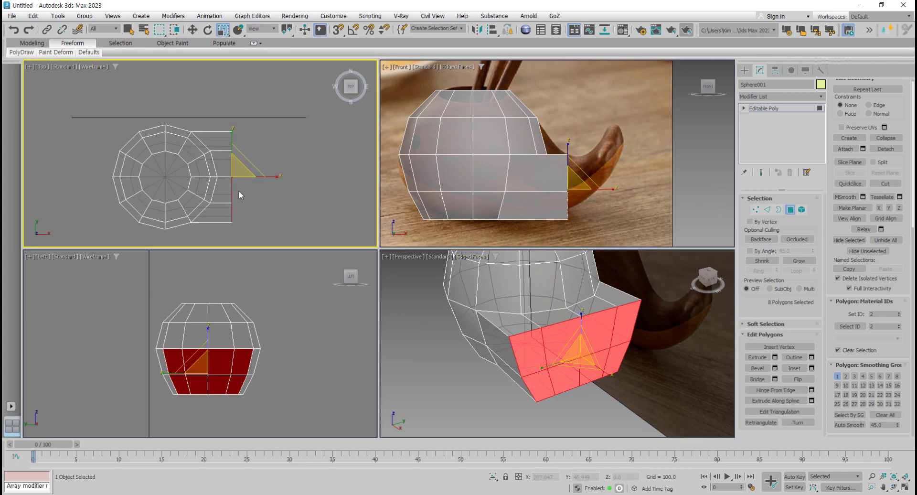
middle_drag(580, 190, 562, 180)
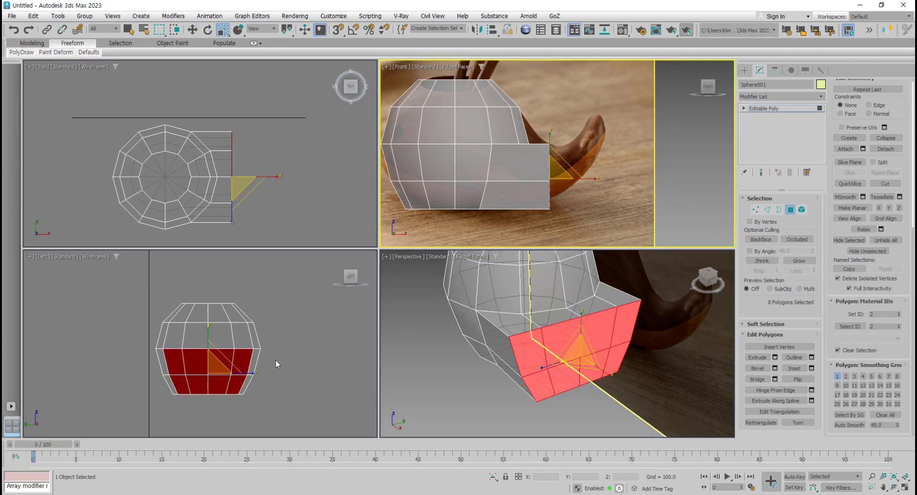
middle_drag(275, 364, 278, 376)
middle_drag(566, 190, 559, 194)
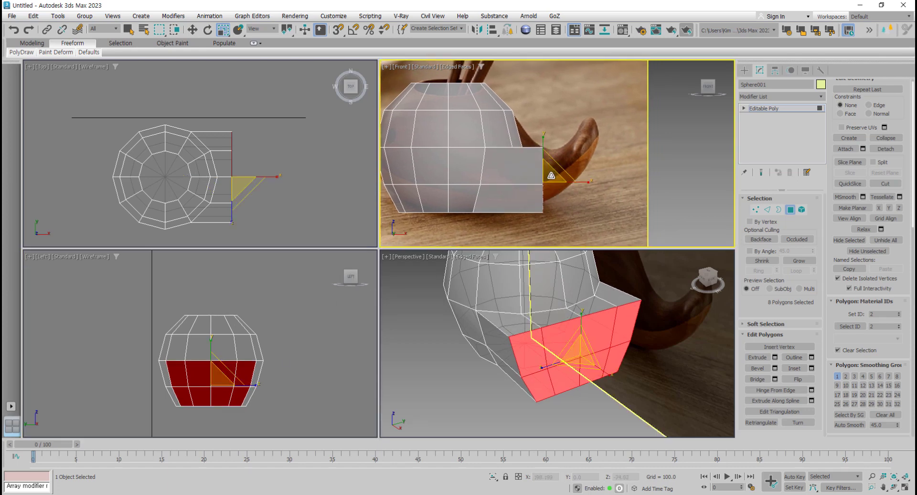
scroll(271, 204, up, 4)
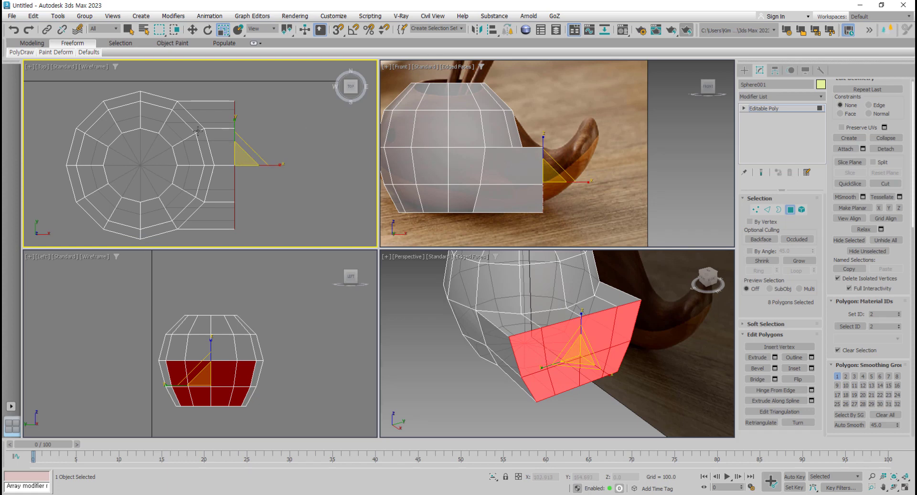
drag(229, 127, 236, 152)
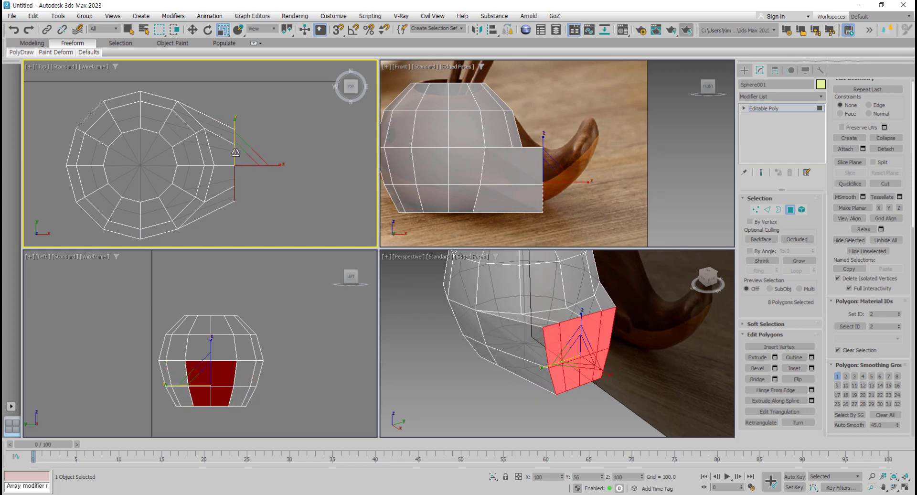
- Scale the tail's end face down vertically in the Front view to reduce its height
scroll(545, 170, up, 4)
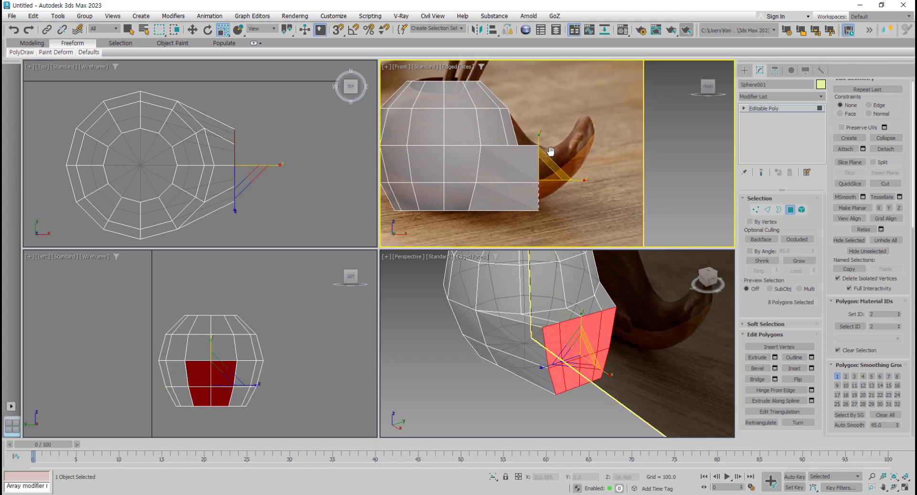
middle_drag(545, 171, 563, 167)
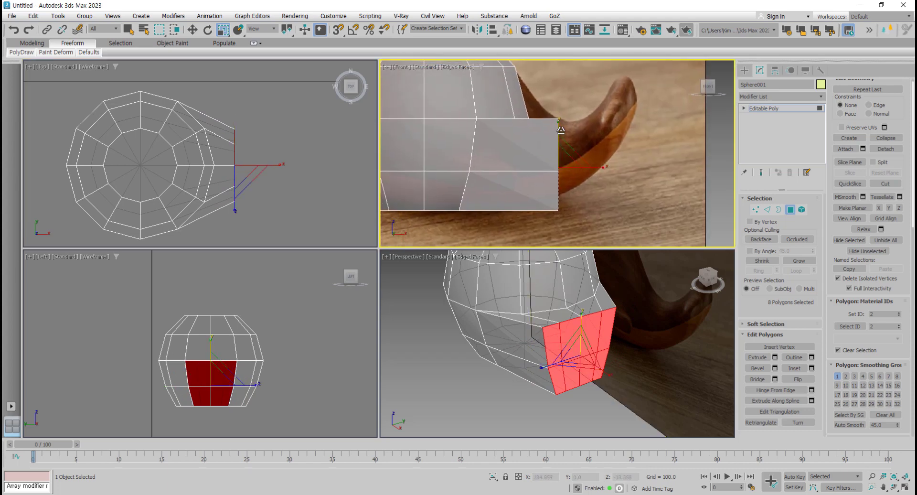
drag(559, 127, 566, 152)
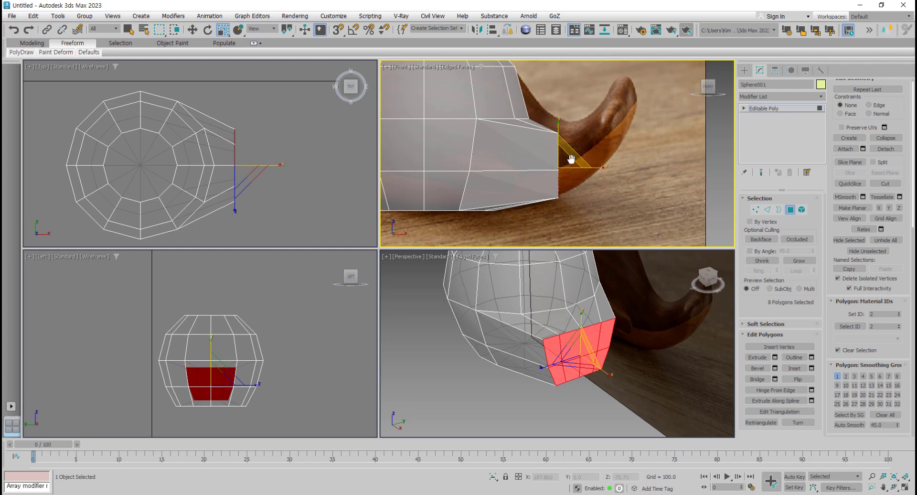
- Raise the tail's end face and adjust its height in the maximized Front view to match the tail's root in the photo
scroll(569, 157, up, 2)
key(alt+w)
middle_drag(467, 208, 507, 205)
middle_drag(431, 261, 455, 252)
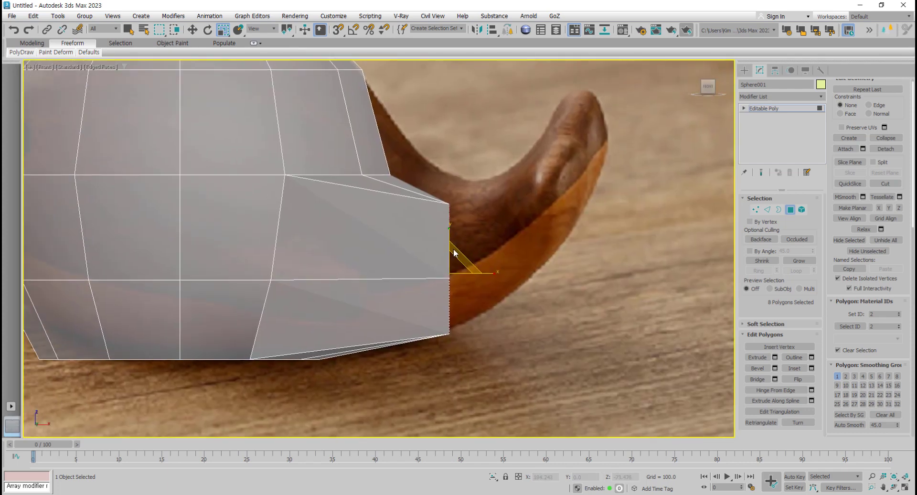
key(w)
drag(449, 238, 448, 209)
key(r)
key(w)
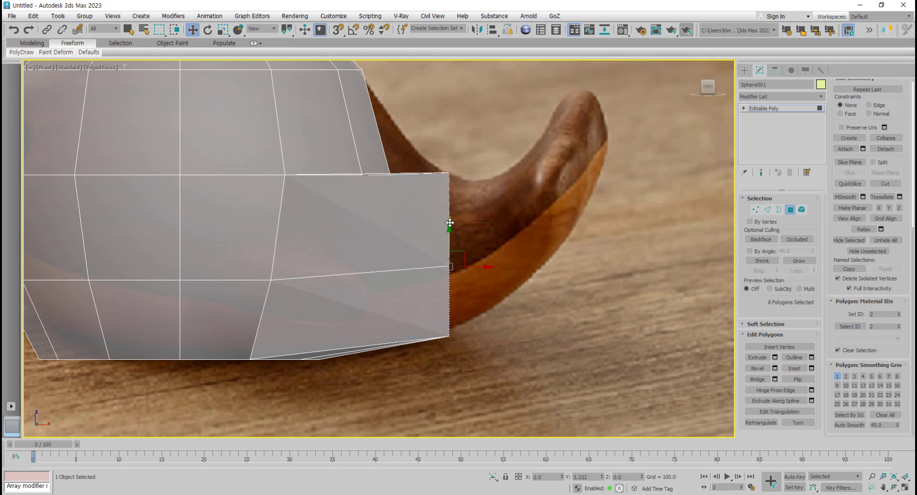
key(r)
drag(449, 223, 449, 223)
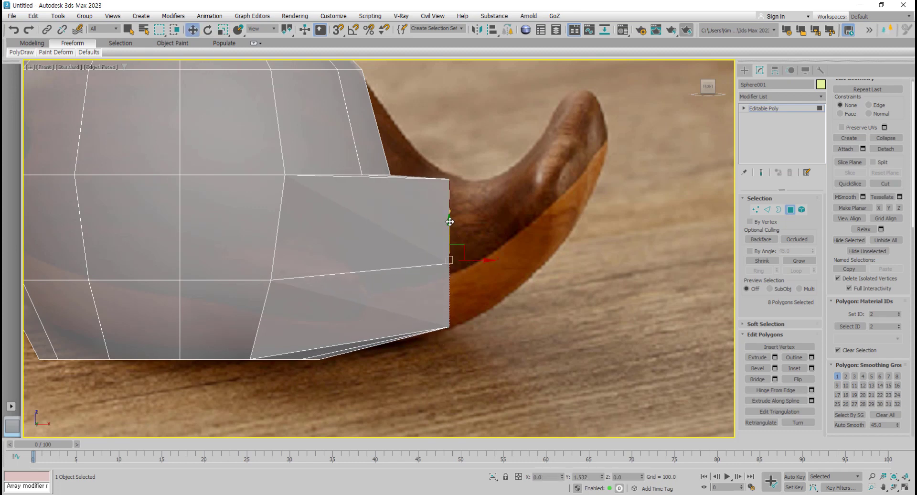
key(w)
- Move the three vertices above the tail's root about 19 units outward and 20 units up to follow the photo's outline
click(760, 210)
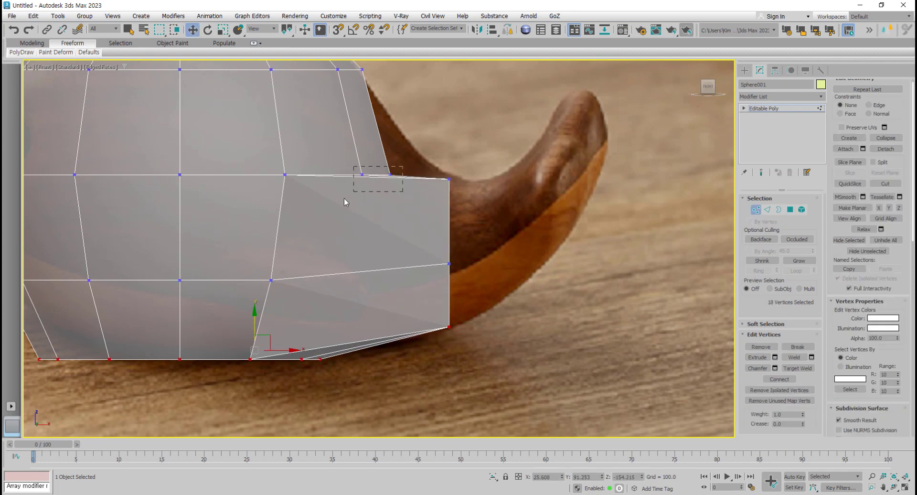
drag(344, 198, 344, 197)
middle_drag(414, 203, 434, 226)
mouse_move(409, 186)
mouse_down()
mouse_move(432, 164)
mouse_move(410, 186)
mouse_up()
drag(352, 178, 449, 221)
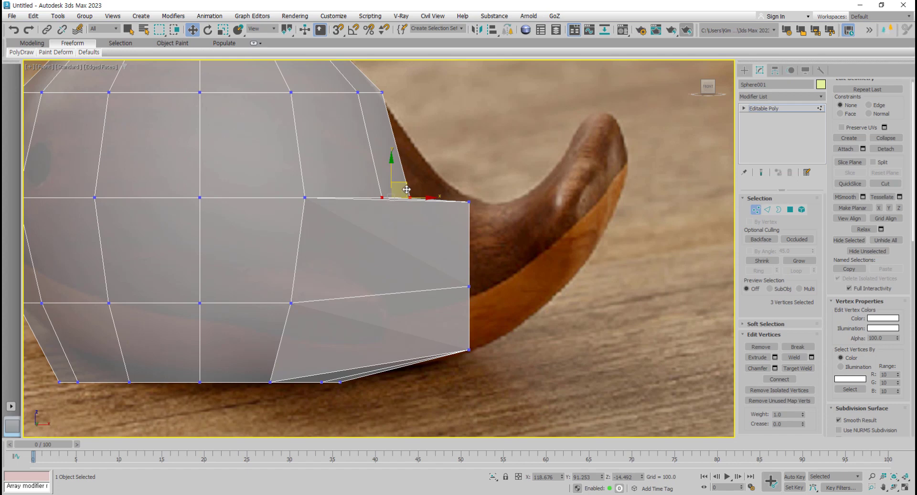
drag(407, 190, 431, 163)
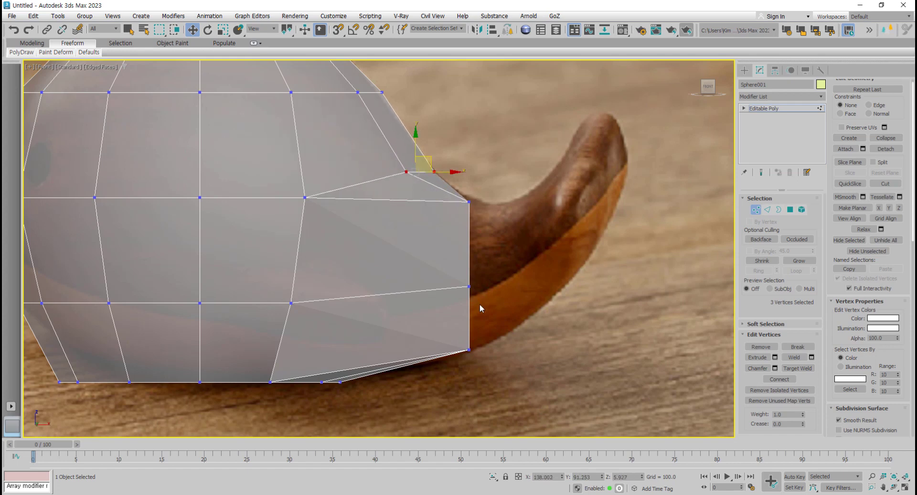
- Extrude the tail's end face about 53 units outward and 8 units up along the photographed tail in the maximized Front view
scroll(464, 319, down, 3)
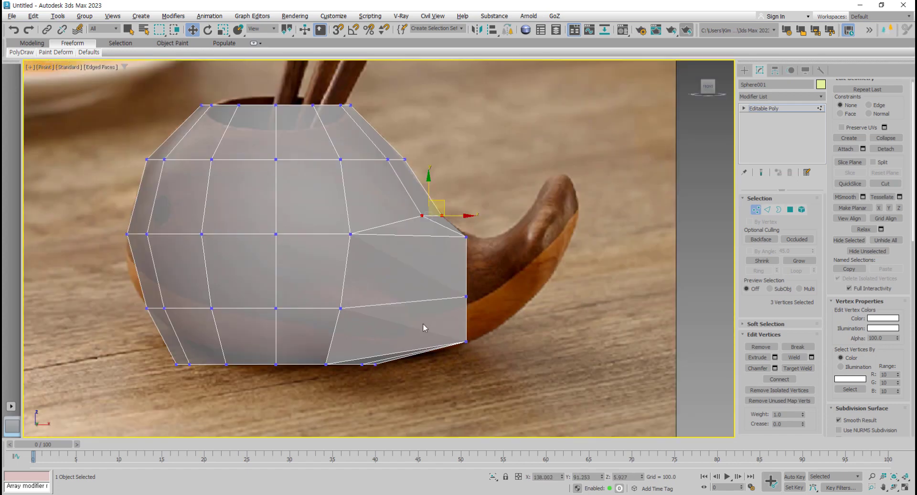
key(alt+w)
alt+middle_drag(607, 374, 621, 258)
alt+middle_drag(607, 357, 562, 363)
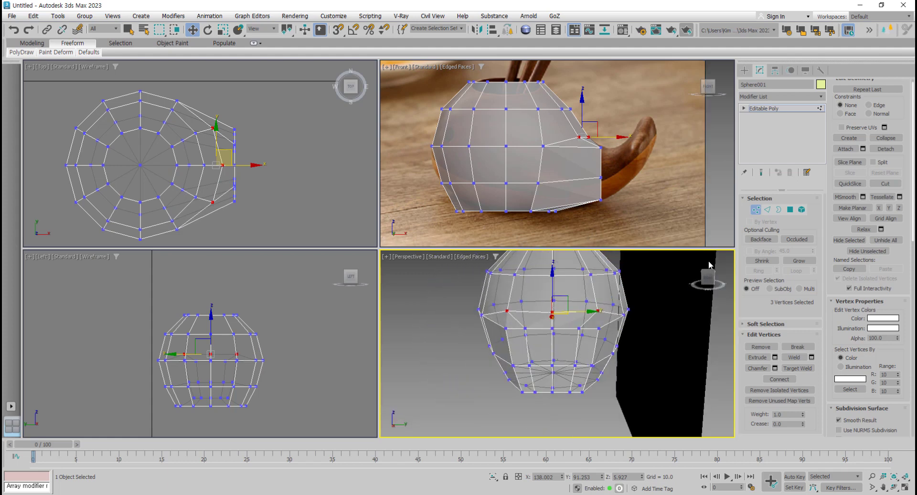
click(791, 210)
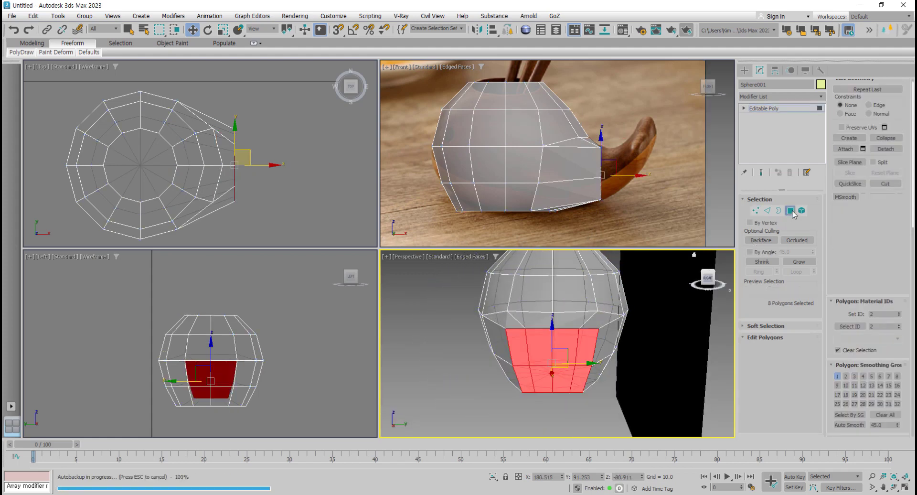
middle_drag(610, 181, 562, 198)
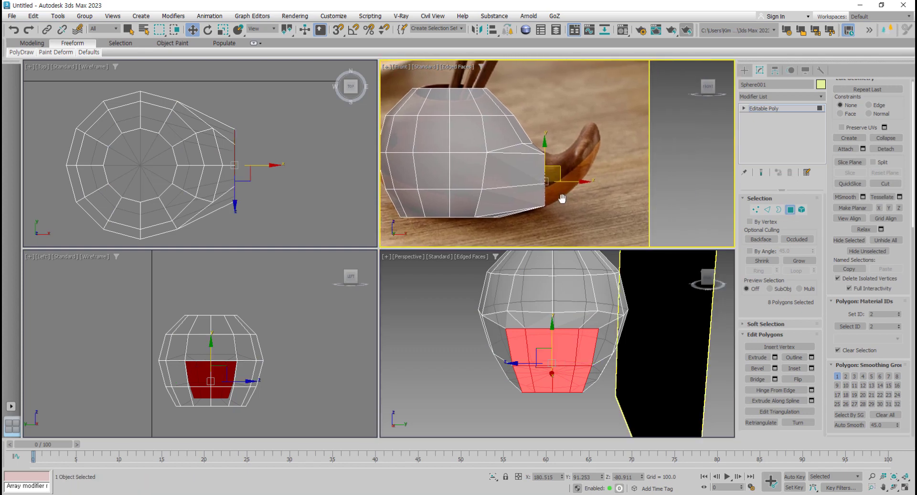
key(alt+w)
scroll(354, 290, up, 2)
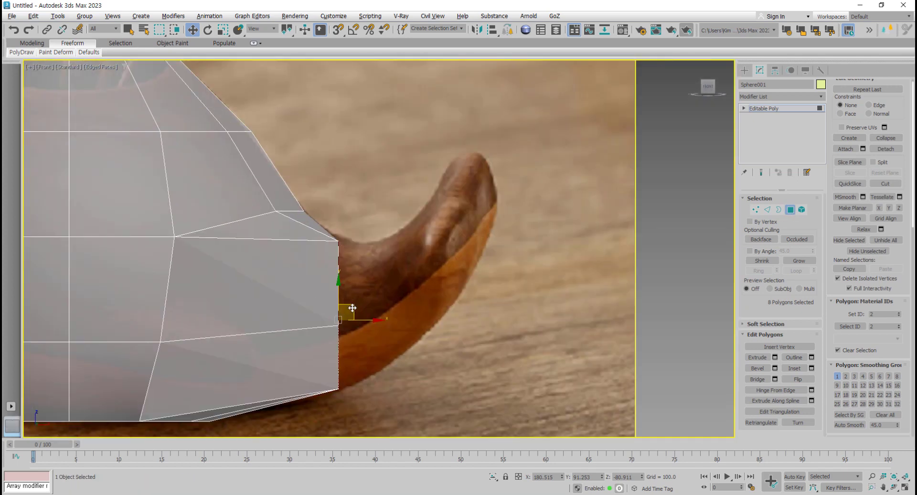
shift+drag(352, 308, 420, 298)
middle_drag(403, 288, 410, 270)
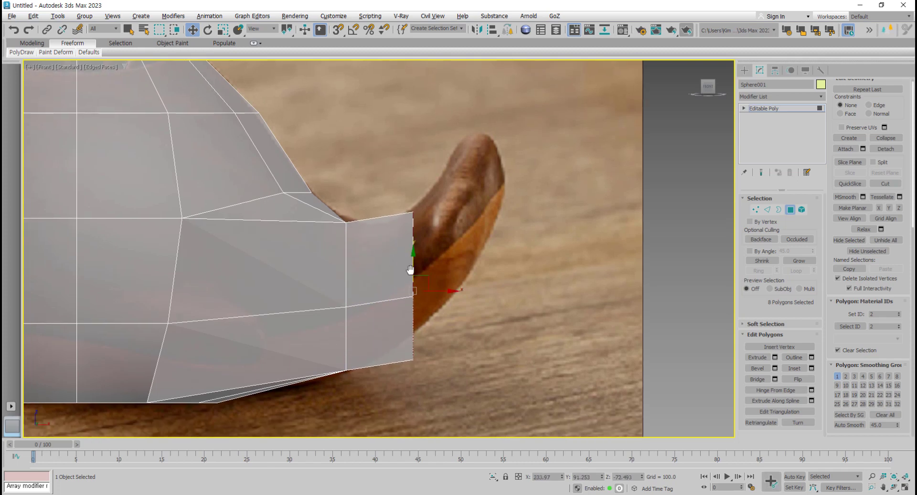
- Rotate the extruded end face about 16° and scale it down vertically to match the tail's slope and thickness in the photo
click(210, 35)
middle_drag(432, 277, 438, 279)
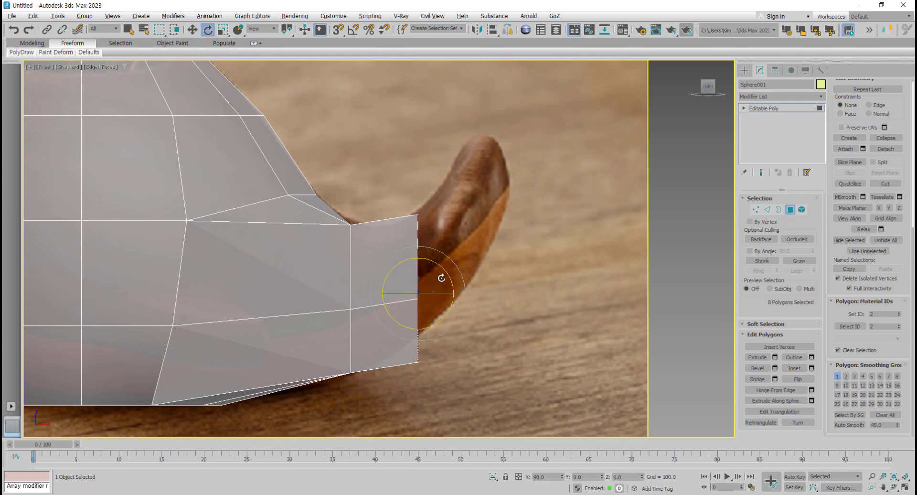
drag(447, 271, 436, 261)
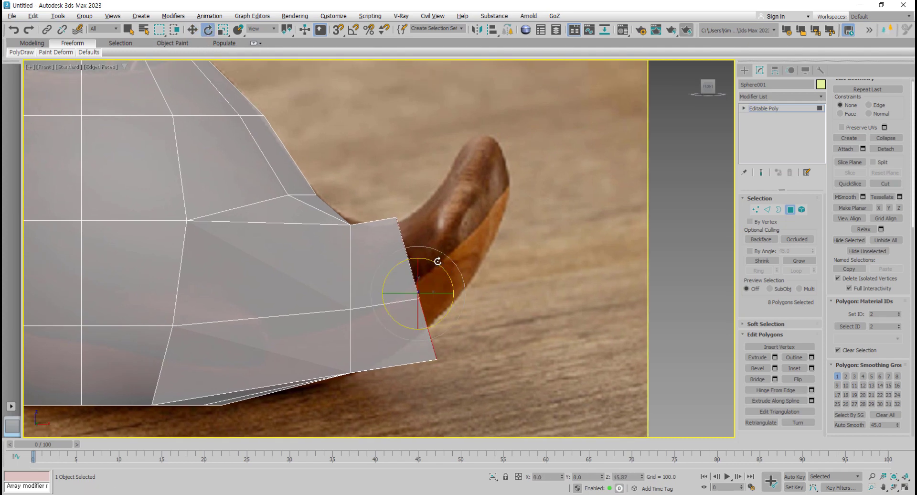
key(r)
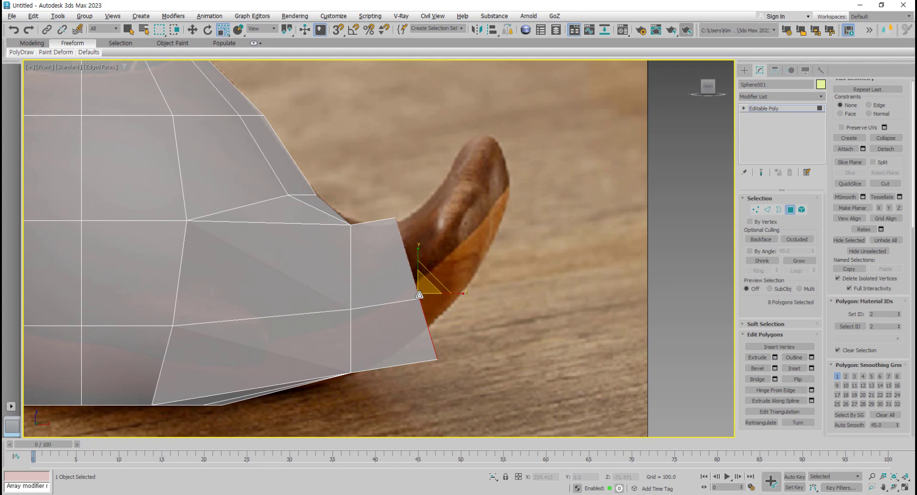
drag(419, 295, 422, 307)
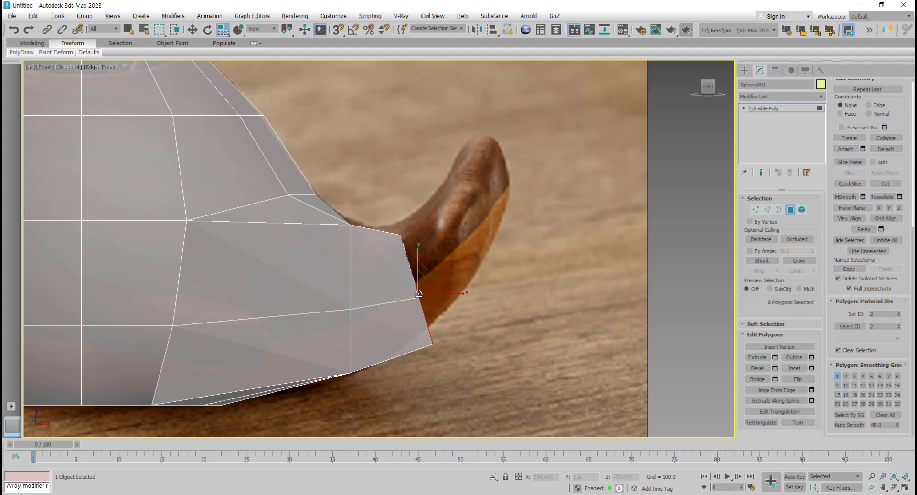
- Extrude a second tail segment up and outward along the photo, rotating and uniformly scaling its end face to fit the outline
click(225, 33)
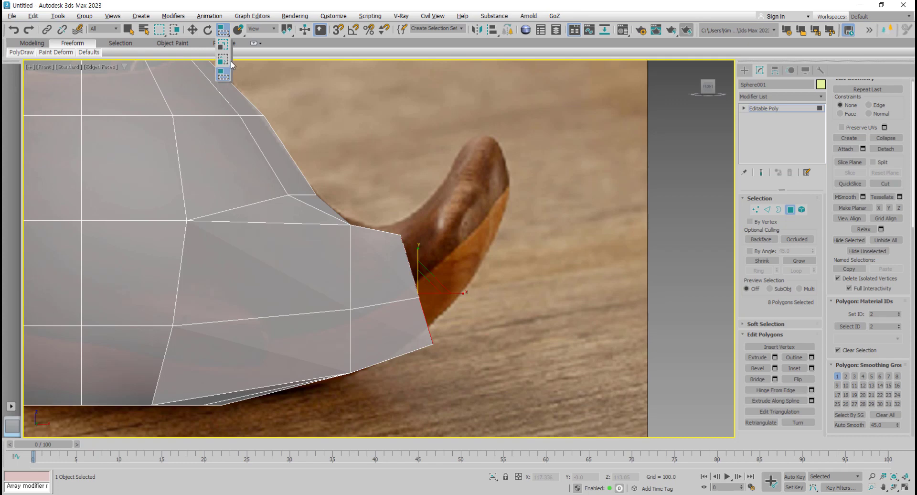
click(225, 48)
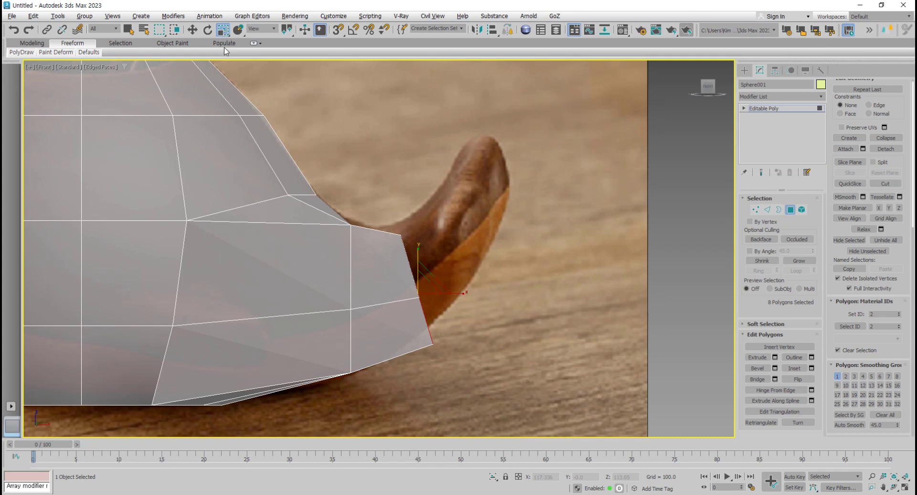
drag(420, 292, 472, 216)
key(w)
key(e)
key(r)
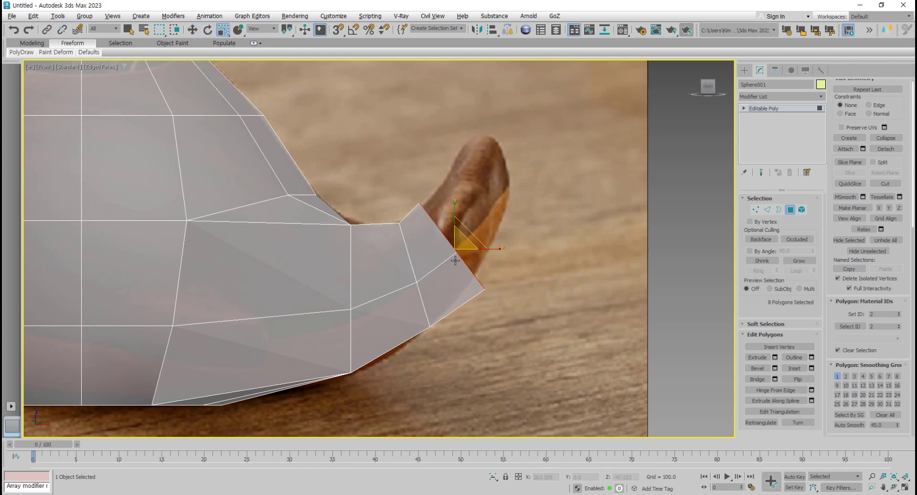
drag(457, 248, 465, 231)
- Extrude a third, narrower tail segment up toward the photographed tip, tilting and scaling its end face to fit
key(w)
middle_drag(464, 231, 458, 235)
drag(460, 234, 492, 175)
key(e)
key(w)
key(r)
key(w)
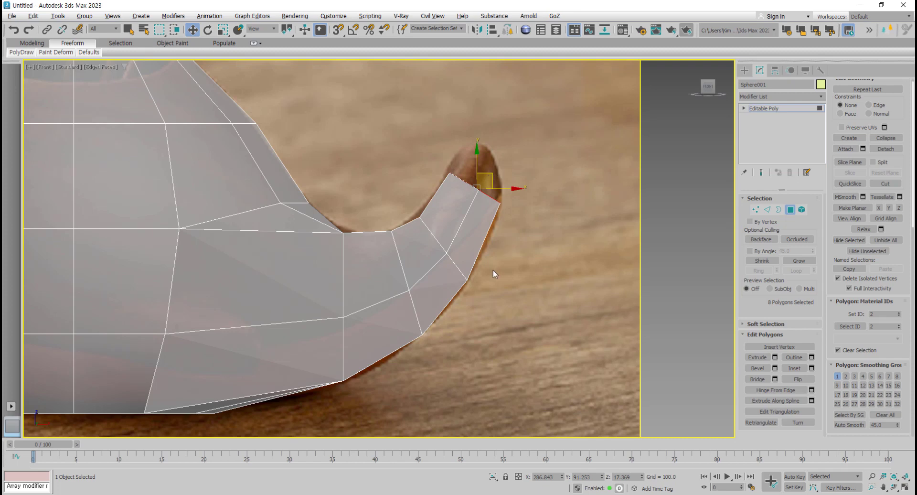
- Rotate the edge loop below the last tail segment slightly and move it about 5 units outward and 6 units up
middle_drag(493, 271, 498, 272)
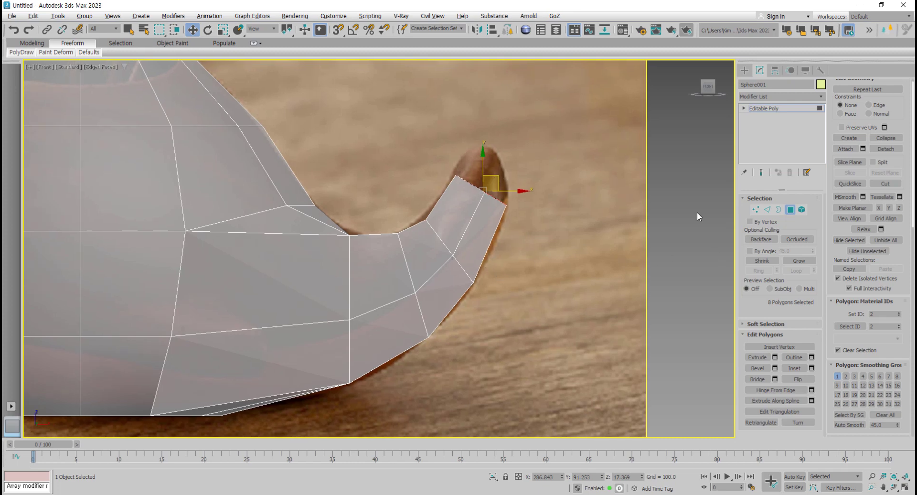
key(2)
double_click(464, 269)
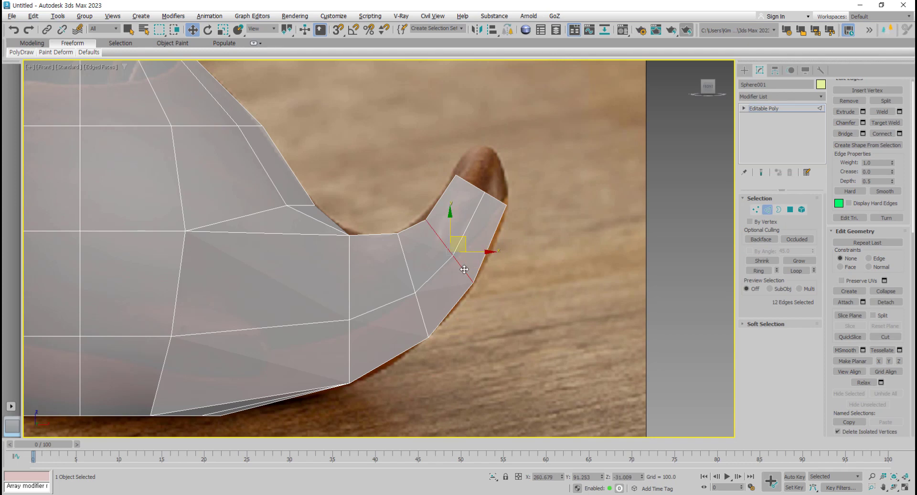
click(496, 296)
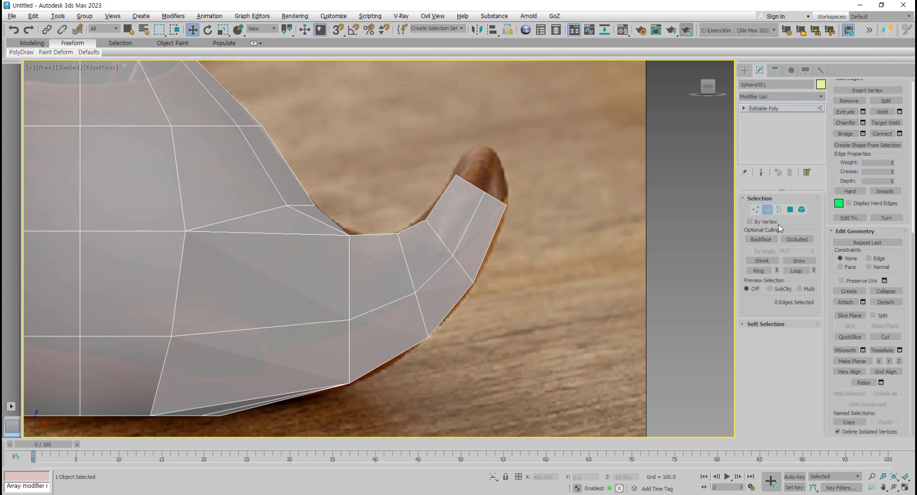
double_click(458, 266)
key(e)
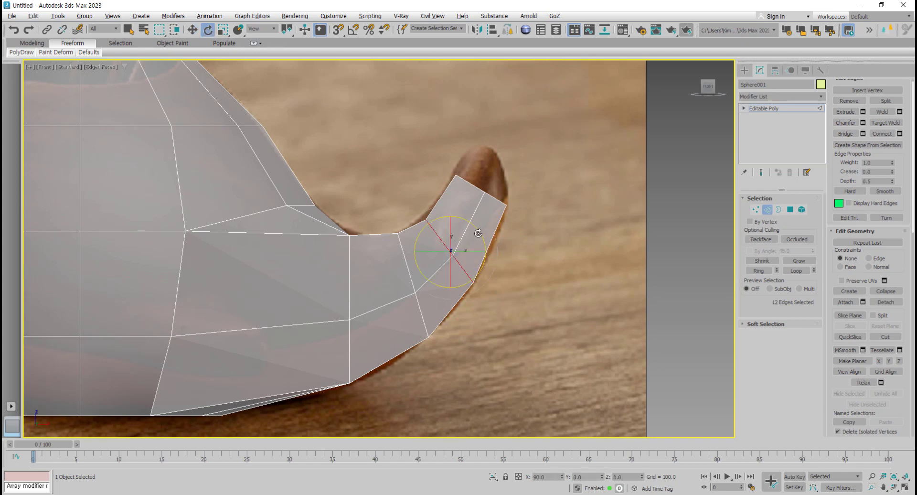
drag(478, 233, 472, 231)
key(w)
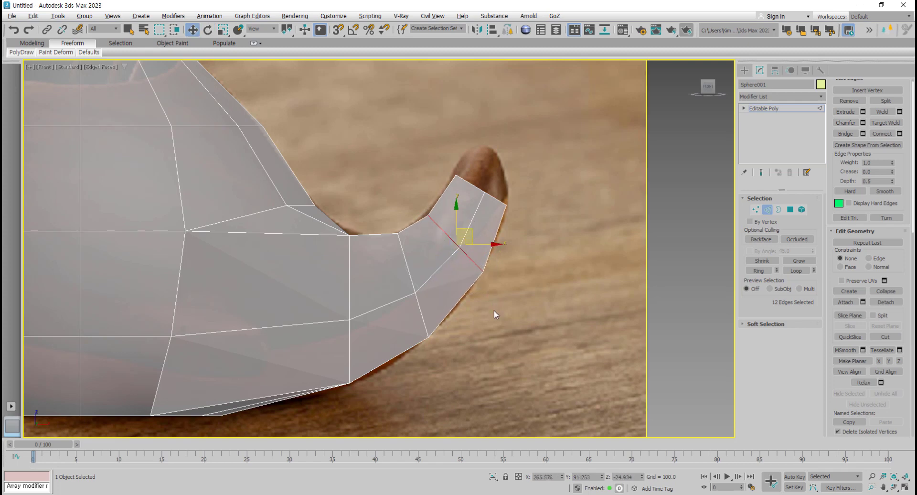
- Turn off the see-through display of the whale mesh and inspect the tail in the Perspective view
key(alt+w)
click(554, 344)
alt+middle_drag(555, 344, 660, 364)
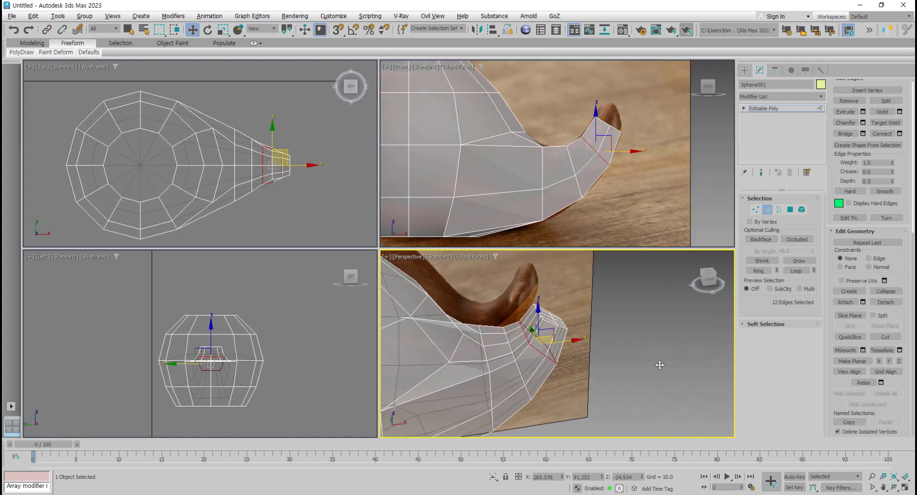
mouse_move(569, 370)
middle_down()
mouse_move(642, 359)
mouse_move(576, 381)
mouse_move(582, 371)
mouse_move(571, 373)
middle_up()
key(alt+x)
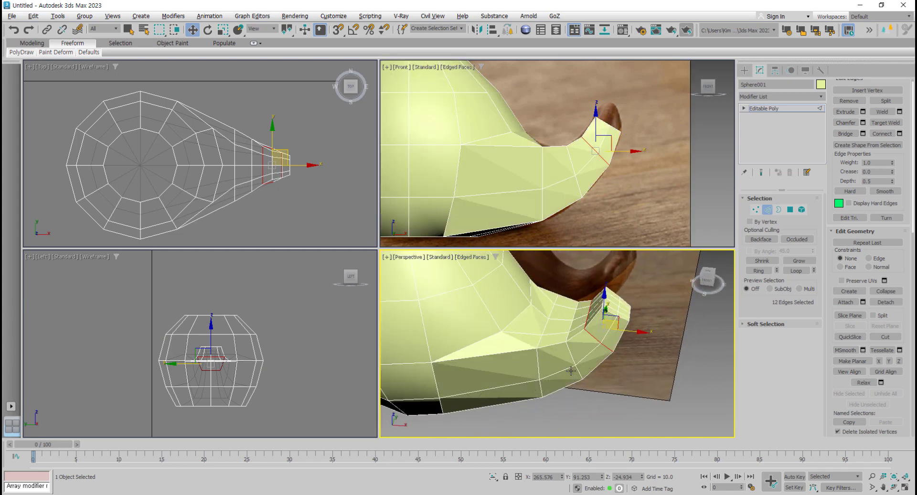
key(alt+x)
key(alt+x)
key(alt+x)
key(alt+x)
key(alt+x)
key(alt+x)
- Select the whole whale mesh at element level and apply Auto Smooth with a 45 threshold
key(alt+w)
alt+middle_drag(420, 311, 421, 348)
scroll(403, 317, up, 3)
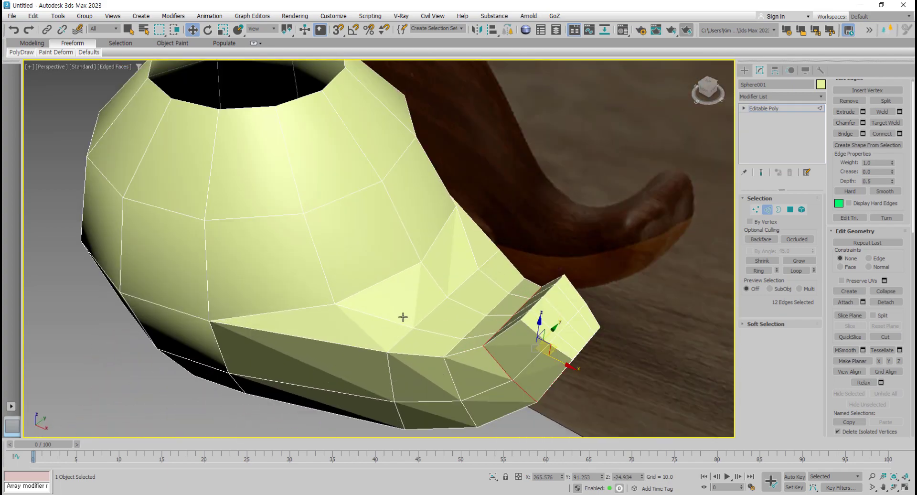
alt+middle_drag(403, 317, 469, 320)
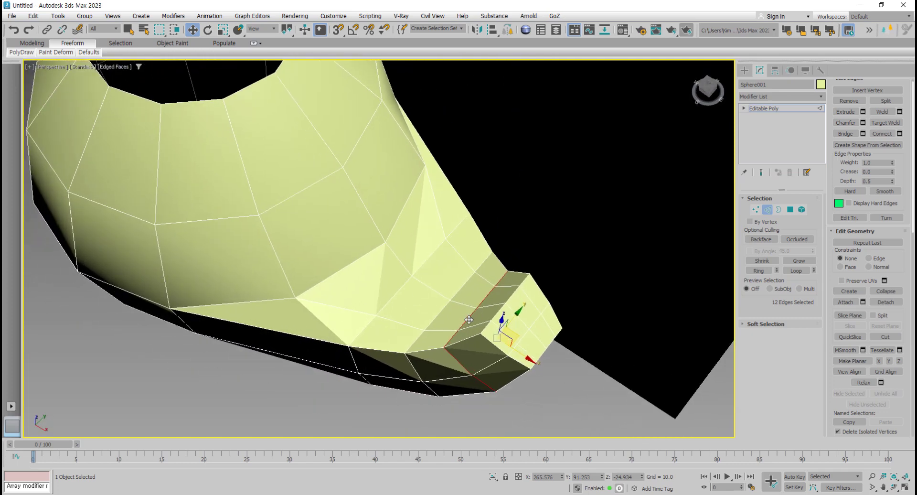
scroll(433, 337, down, 3)
alt+middle_drag(454, 365, 455, 312)
click(790, 210)
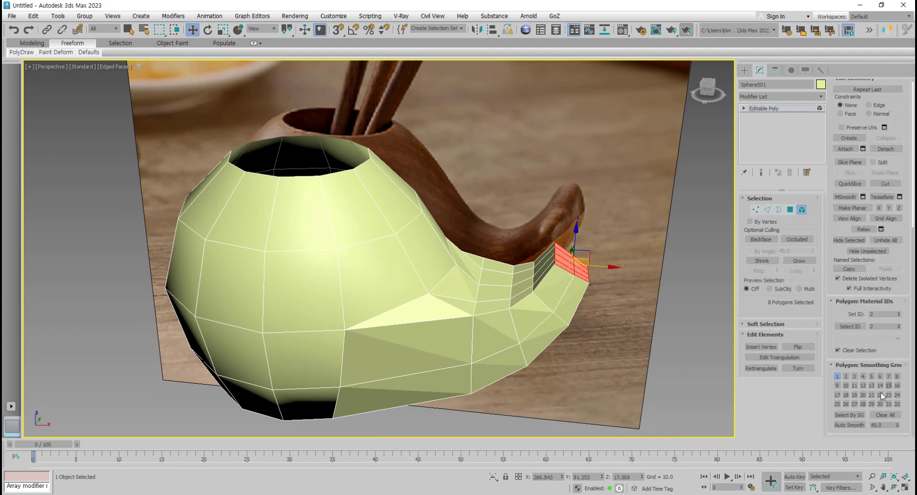
key(ctrl+a)
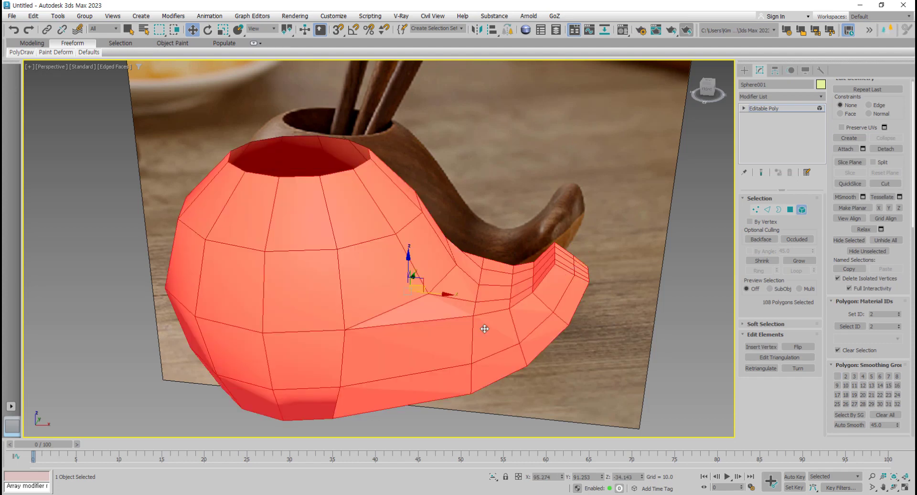
click(853, 426)
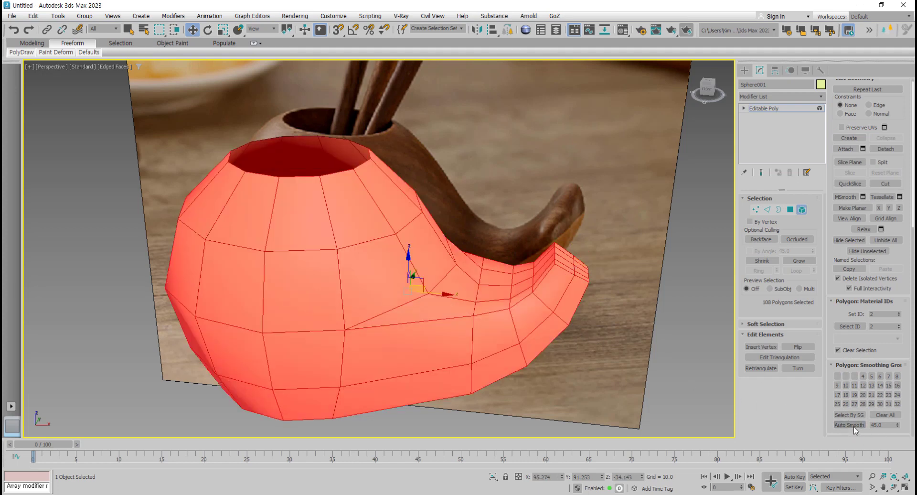
click(595, 371)
- Return to vertex editing and show the maximized Top view shaded with edged faces
alt+middle_drag(595, 371, 503, 318)
click(755, 209)
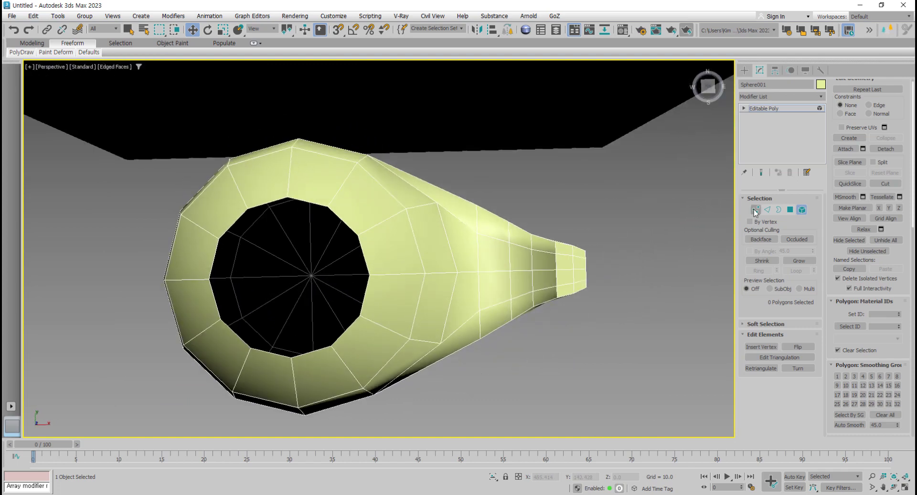
key(alt+w)
scroll(254, 158, up, 3)
scroll(258, 156, up, 2)
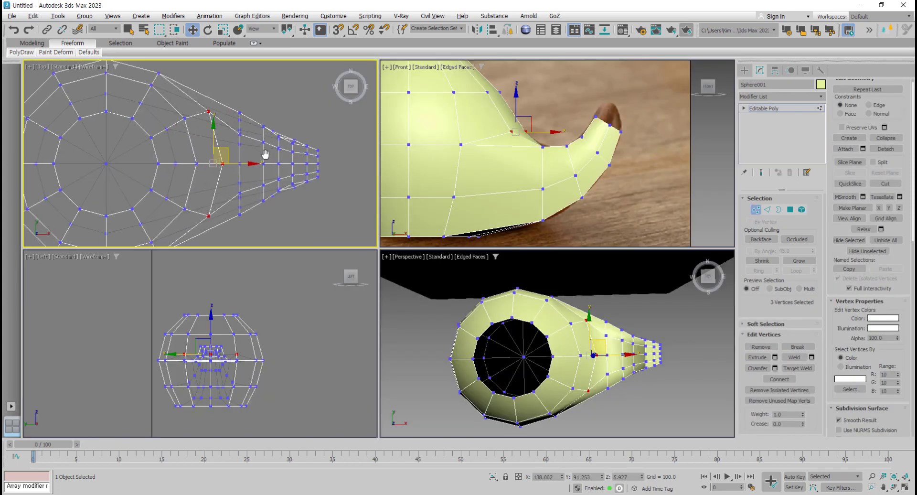
key(alt+w)
scroll(325, 196, up, 2)
key(F3)
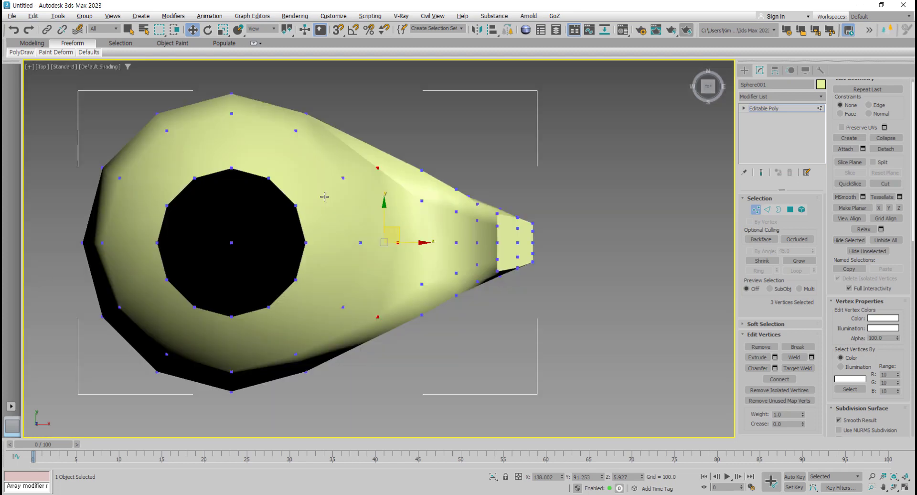
key(F4)
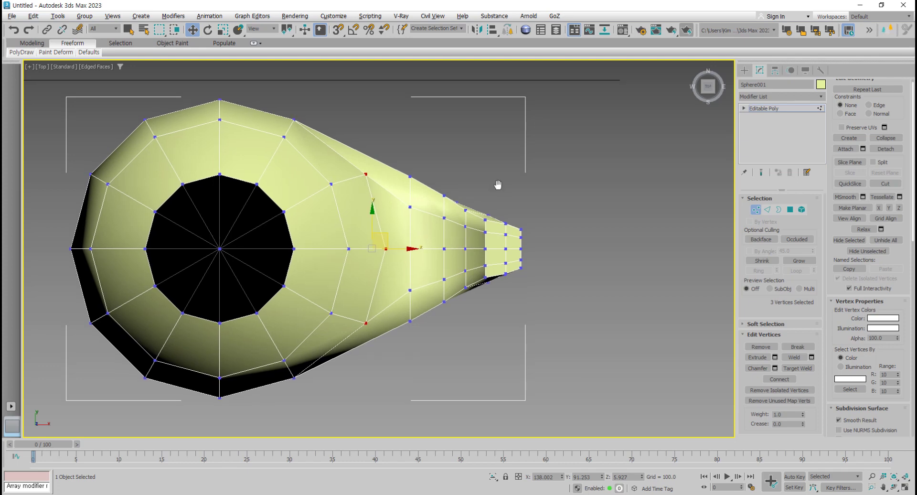
- Try to narrow the first two vertex columns of the tail along Y in the shaded Top view, and undo the scaling
middle_drag(441, 197, 463, 182)
drag(445, 150, 426, 321)
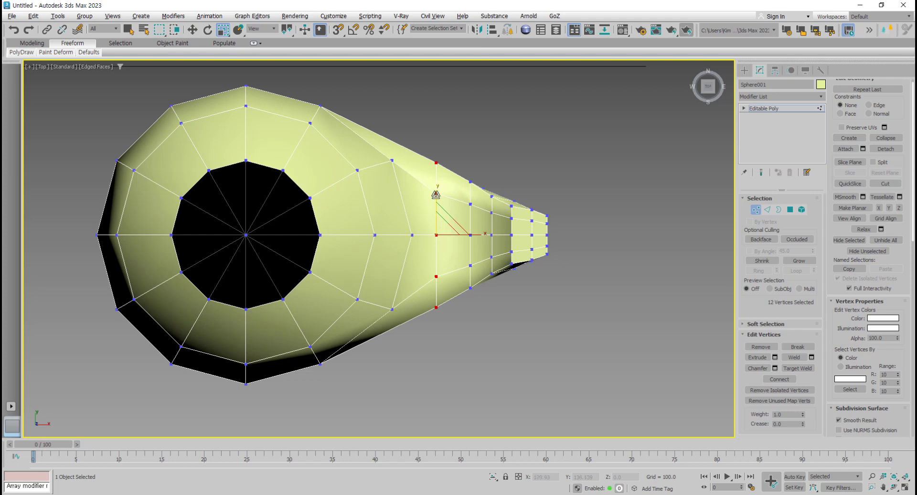
drag(435, 195, 436, 201)
drag(460, 168, 482, 293)
drag(470, 196, 470, 201)
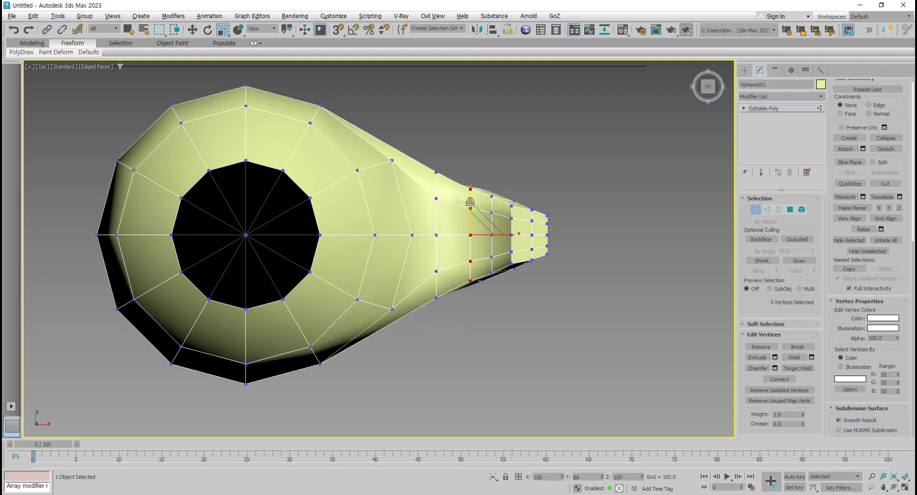
scroll(478, 200, up, 3)
key(ctrl+z)
key(ctrl+z)
key(ctrl+z)
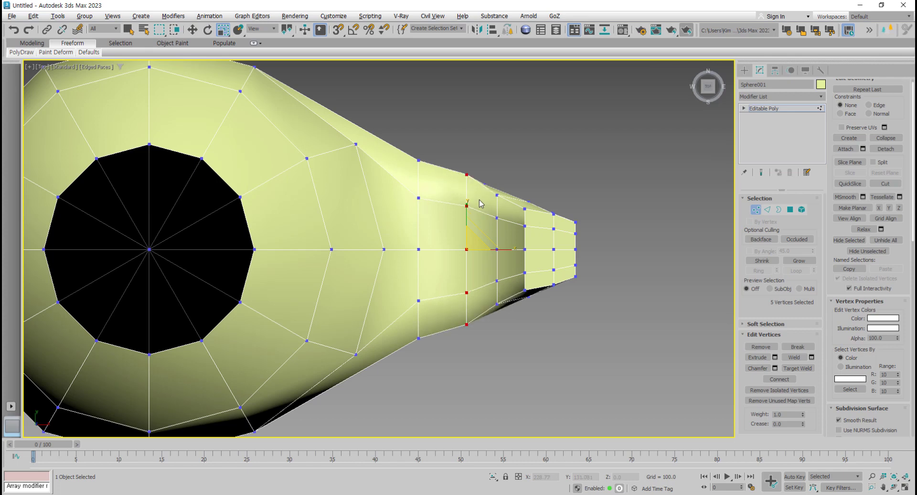
- Select the tail's first vertex column, then the two outlying vertices beside the second column, in the wireframe Top view
middle_drag(474, 199, 488, 200)
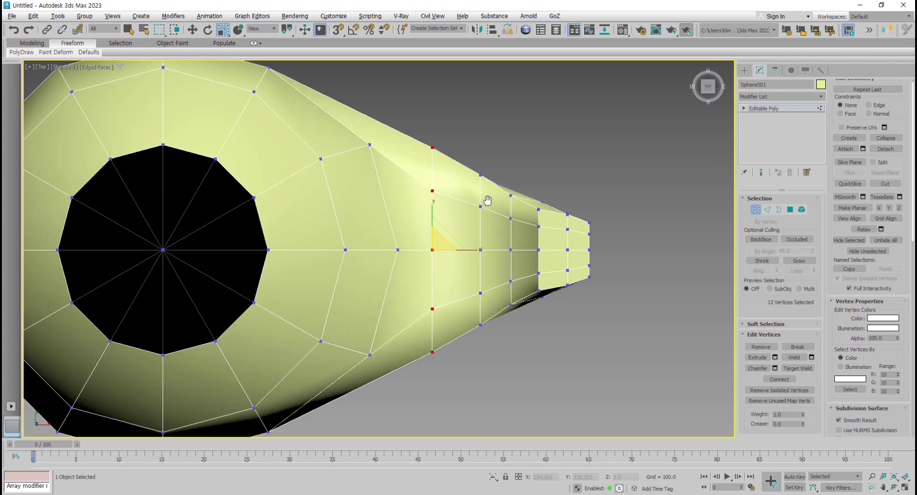
key(F3)
drag(415, 134, 460, 395)
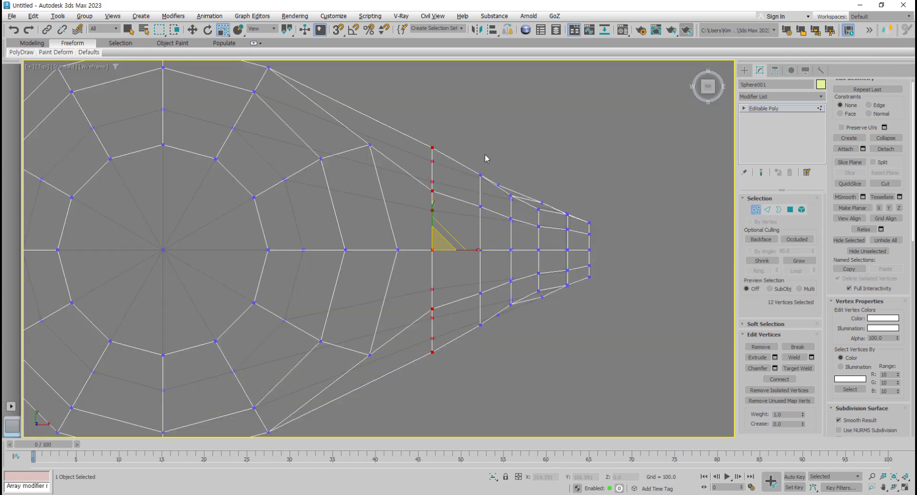
drag(495, 185, 508, 338)
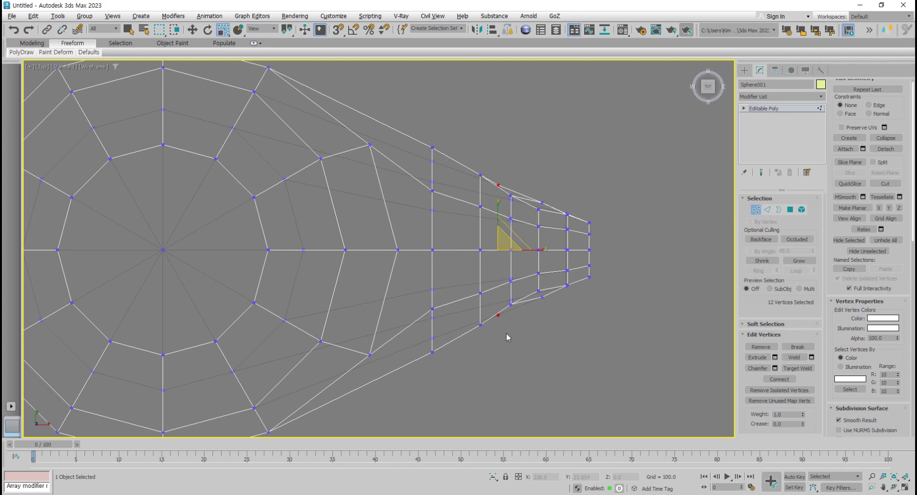
key(alt+w)
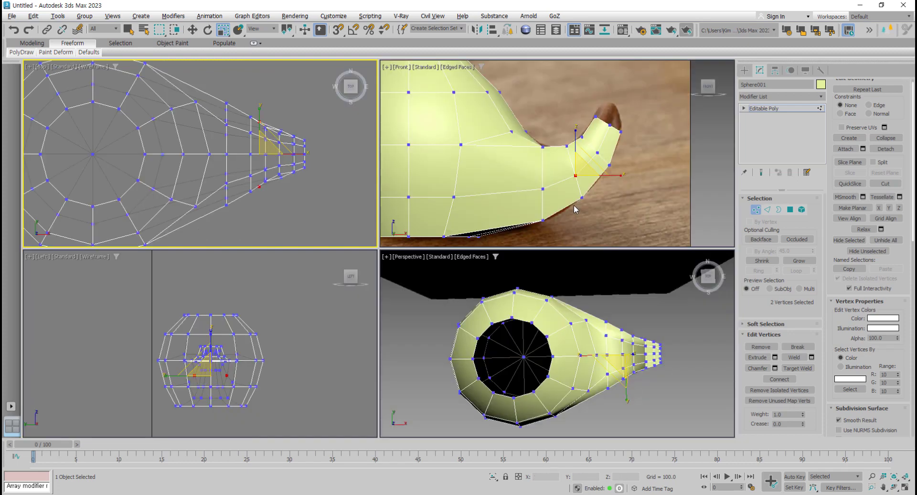
scroll(287, 191, up, 1)
scroll(245, 188, up, 1)
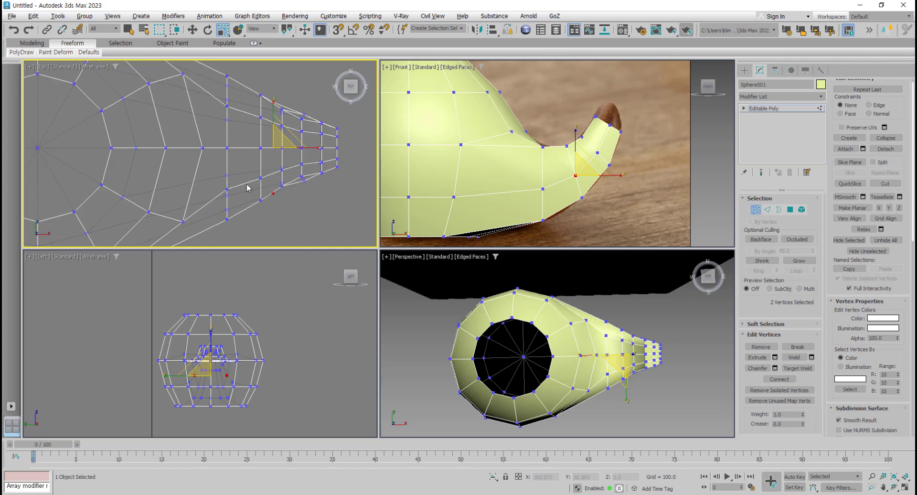
- At edge level, narrow the tail's first edge loop along Y and scale the second loop to about 93% along Y
click(767, 210)
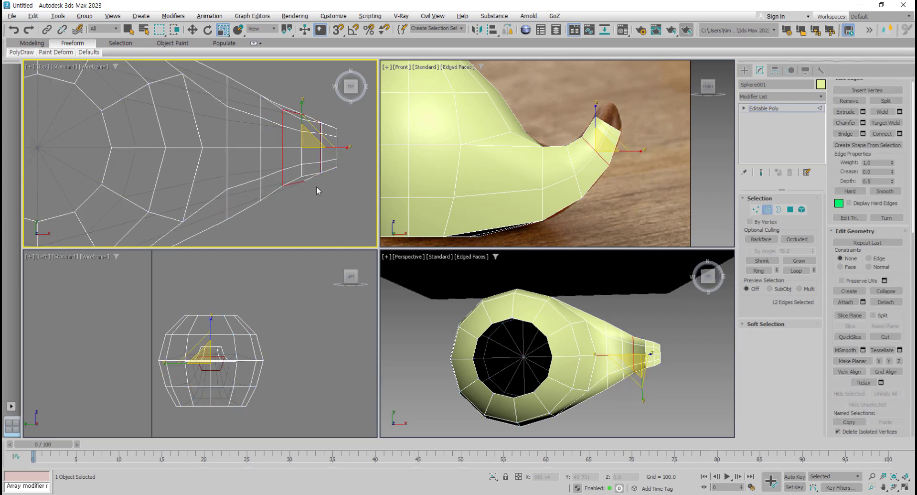
middle_drag(244, 174, 251, 175)
scroll(233, 164, down, 3)
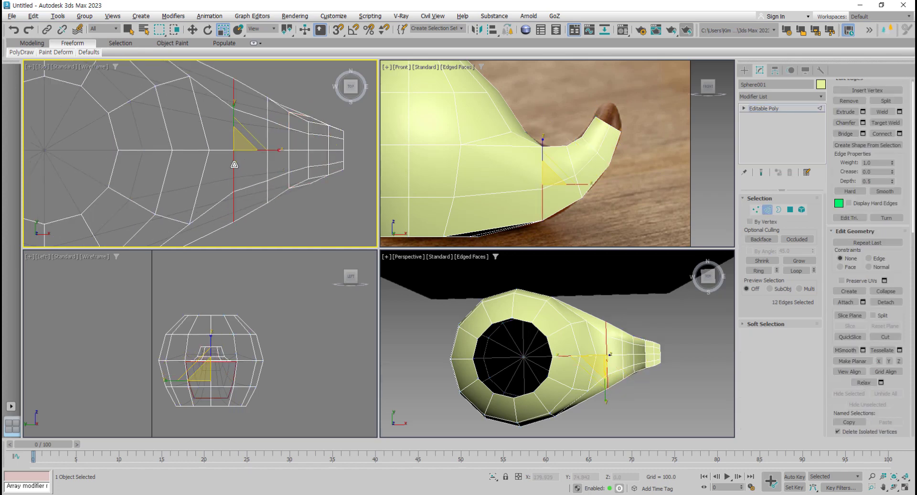
middle_drag(260, 128, 267, 129)
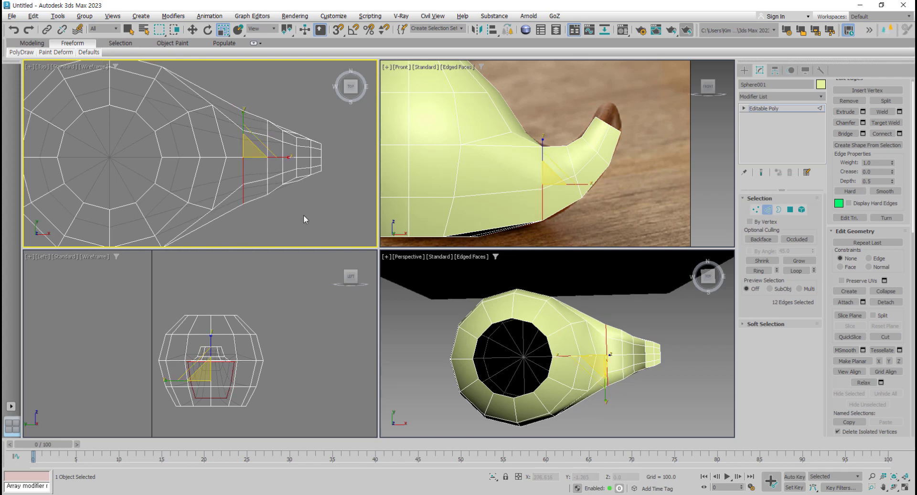
click(266, 149)
double_click(267, 149)
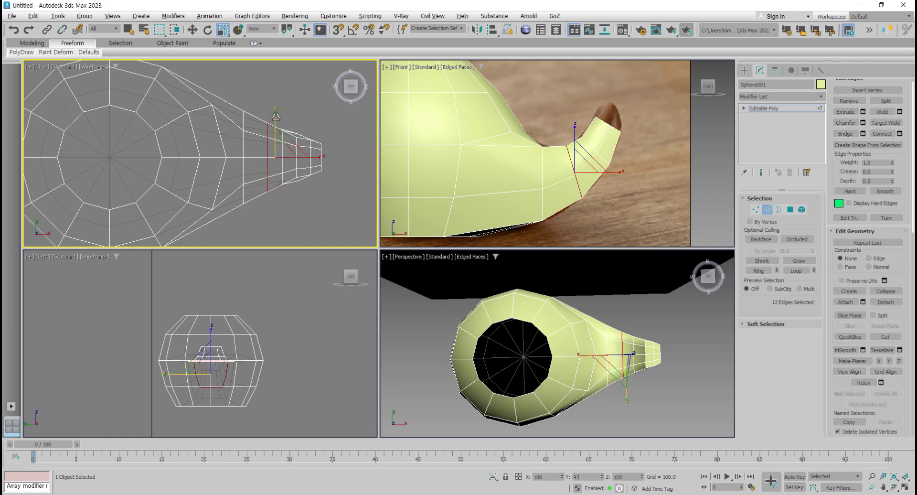
click(295, 185)
- Scale the third tail edge loop to about 87% along Y in the shaded Top view
scroll(284, 178, up, 4)
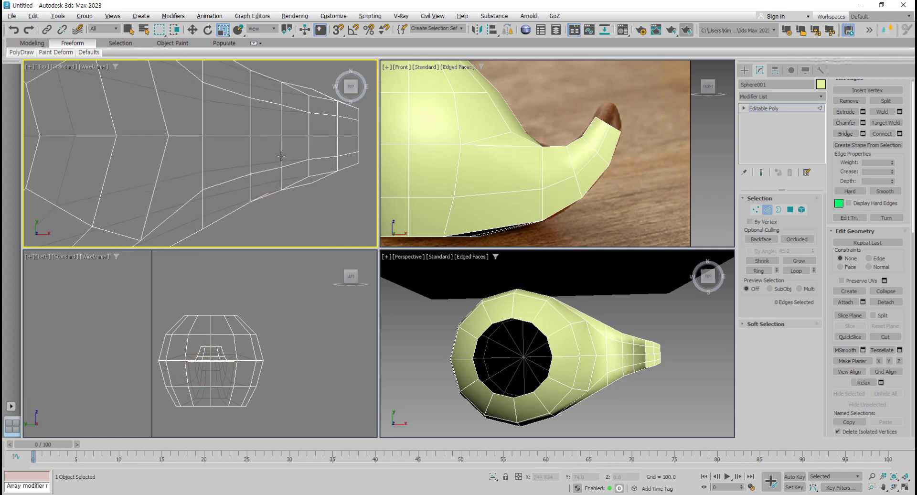
key(F3)
click(282, 159)
double_click(281, 159)
scroll(282, 159, down, 3)
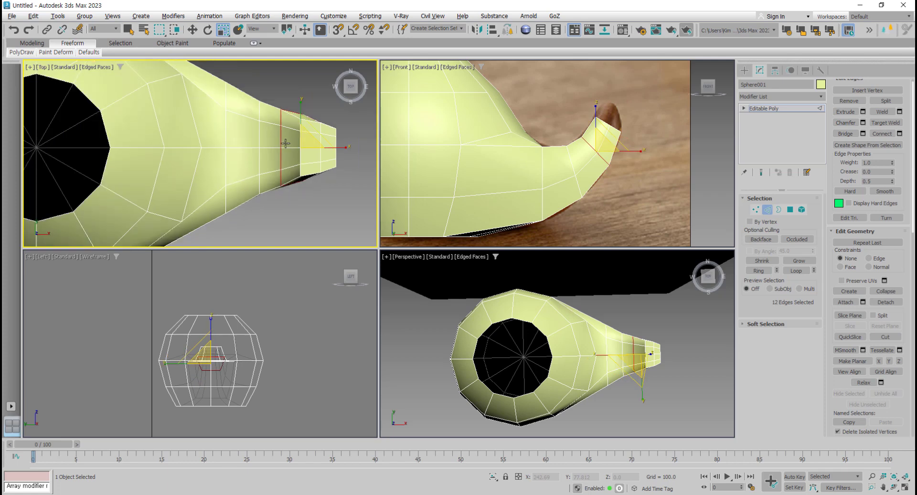
drag(302, 105, 302, 108)
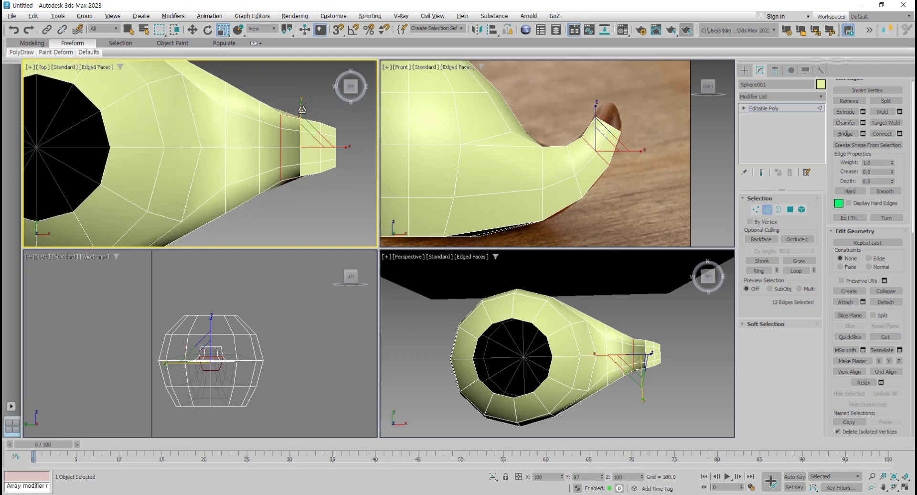
- Compare the tail in the Perspective view with the reference photo black-walnut-whale-fruit-fork-2.jpg in the image viewer
middle_drag(576, 347, 571, 351)
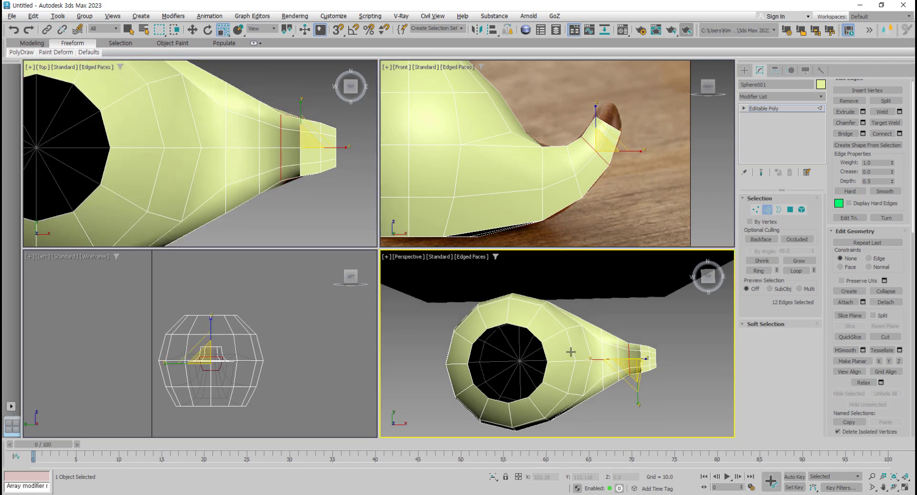
middle_drag(614, 371, 592, 380)
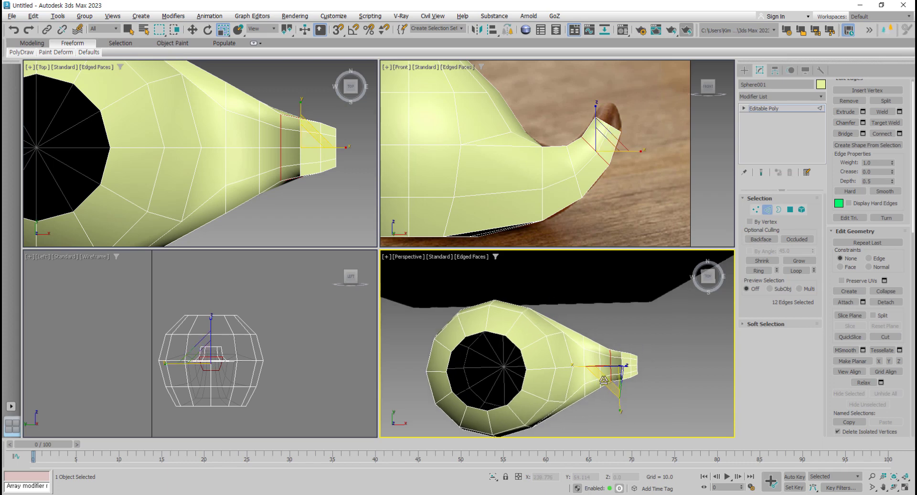
drag(2, 14, 315, 18)
scroll(296, 333, down, 1)
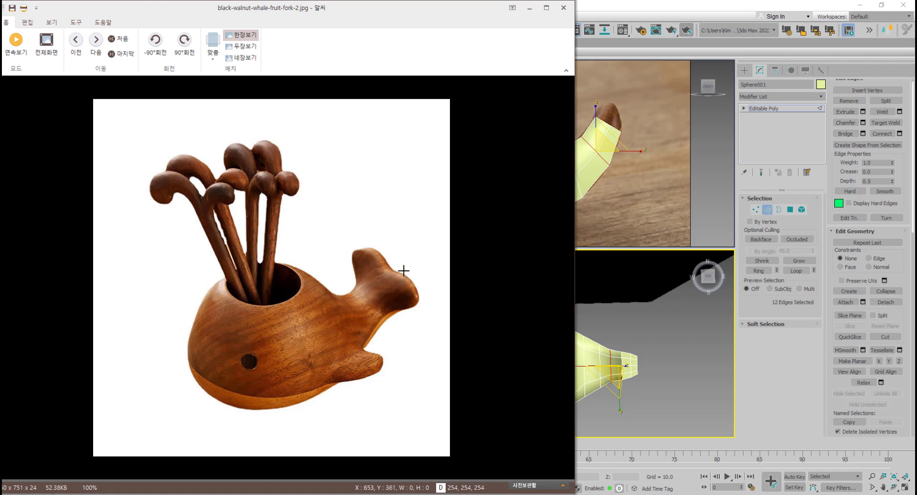
drag(395, 15, 0, 81)
- Select two polygons on each side of the tail tip at polygon level in the Perspective view
alt+middle_drag(675, 357, 621, 368)
scroll(622, 368, up, 3)
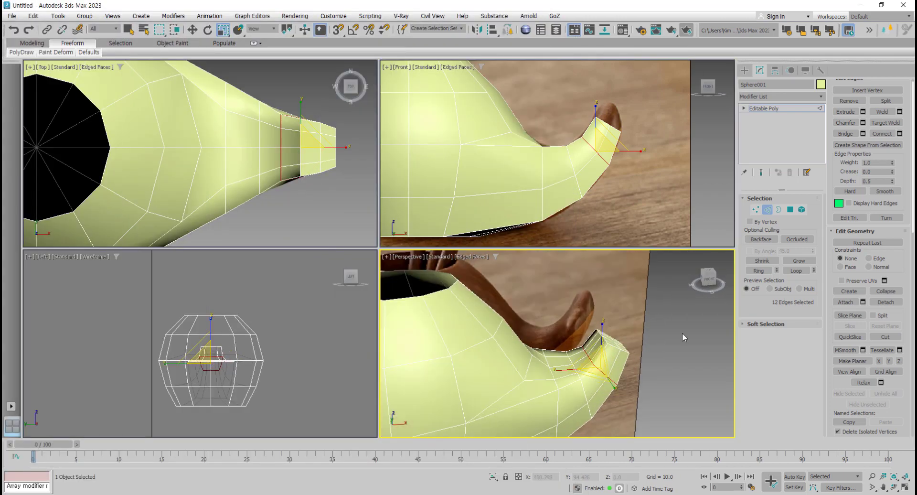
click(790, 209)
click(610, 355)
ctrl+click(619, 368)
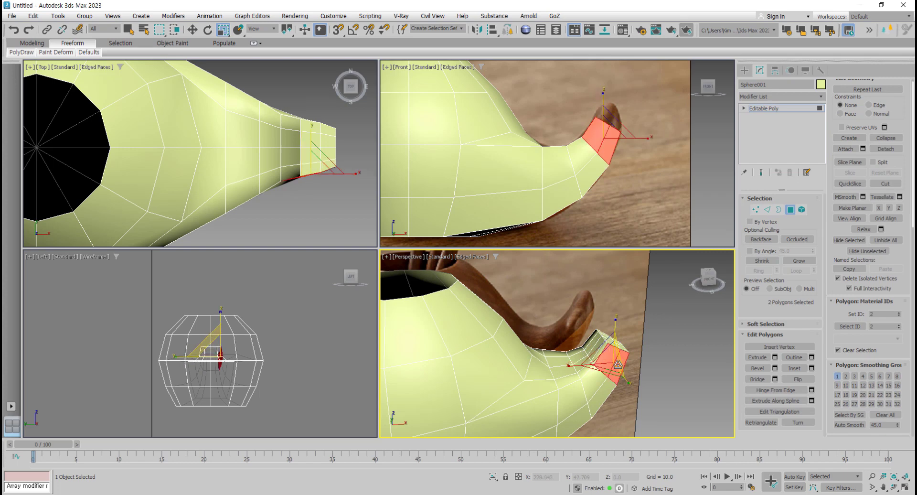
alt+middle_drag(598, 385, 465, 386)
alt+middle_drag(662, 359, 586, 366)
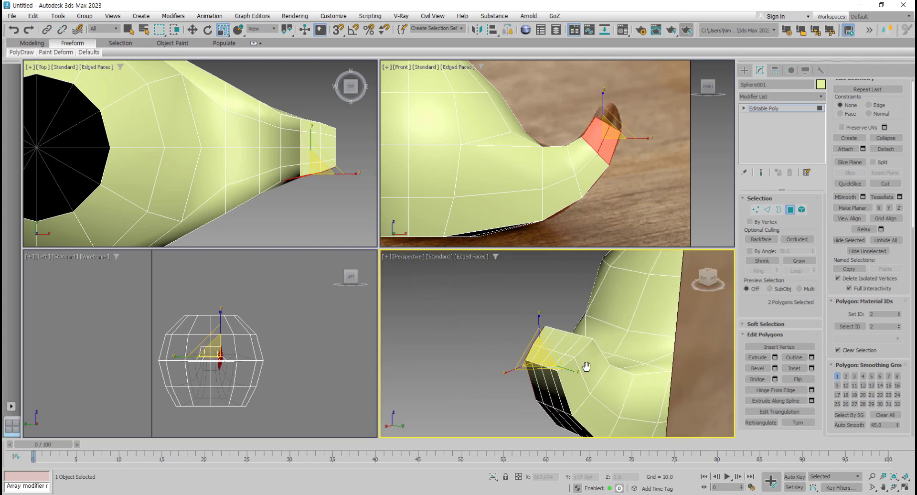
ctrl+click(592, 362)
ctrl+click(577, 378)
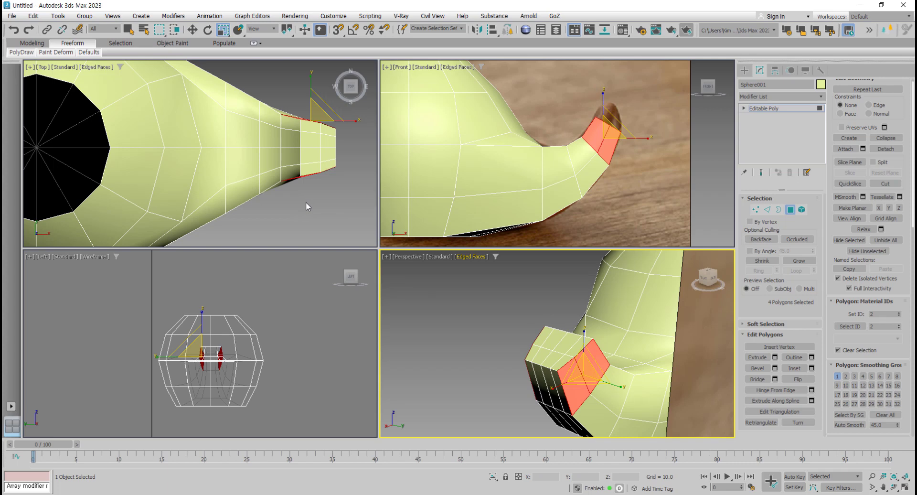
- Delete all vertices on the positive Y side of the whale's centre line in the maximized Top view, and leave vertex editing
click(790, 210)
scroll(223, 191, down, 4)
middle_drag(224, 194, 273, 195)
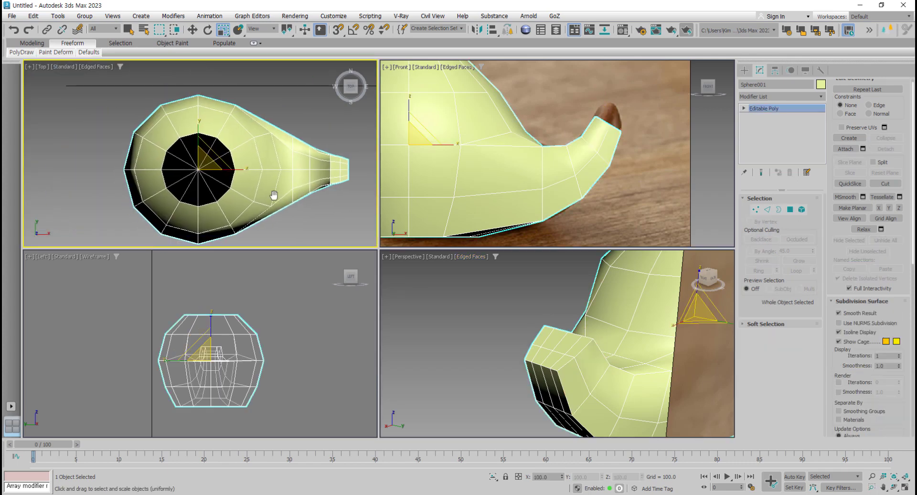
click(756, 211)
middle_drag(323, 167, 304, 171)
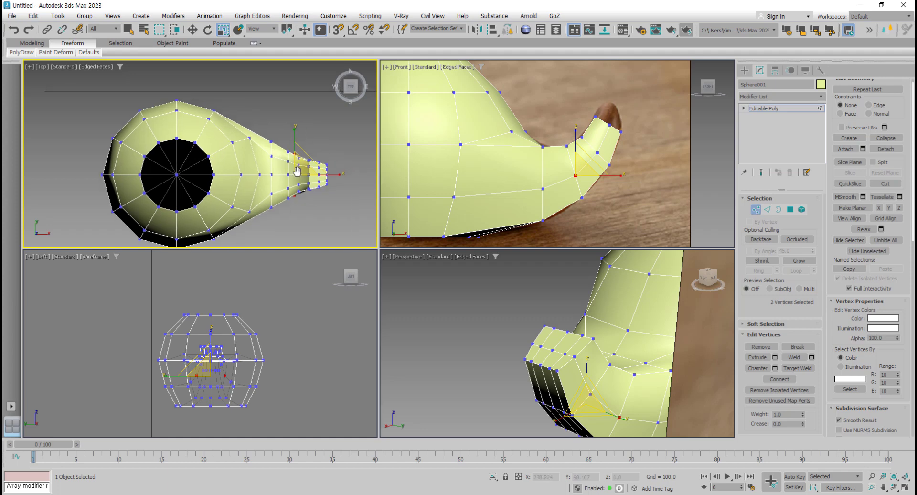
key(alt+w)
middle_drag(413, 217, 321, 200)
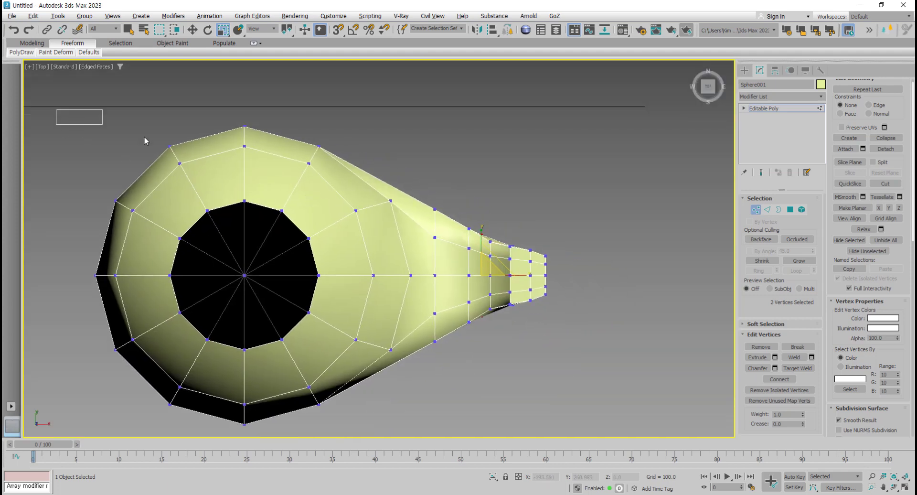
drag(145, 136, 88, 136)
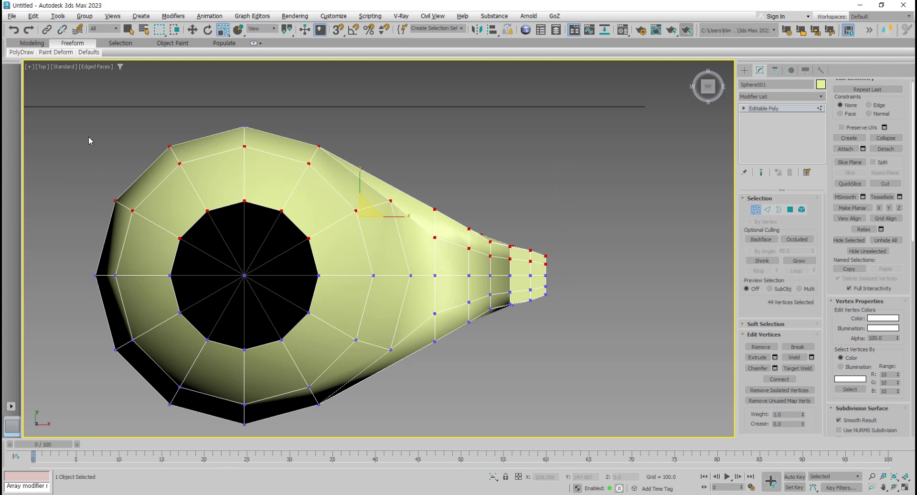
ctrl+drag(278, 118, 225, 151)
key(Delete)
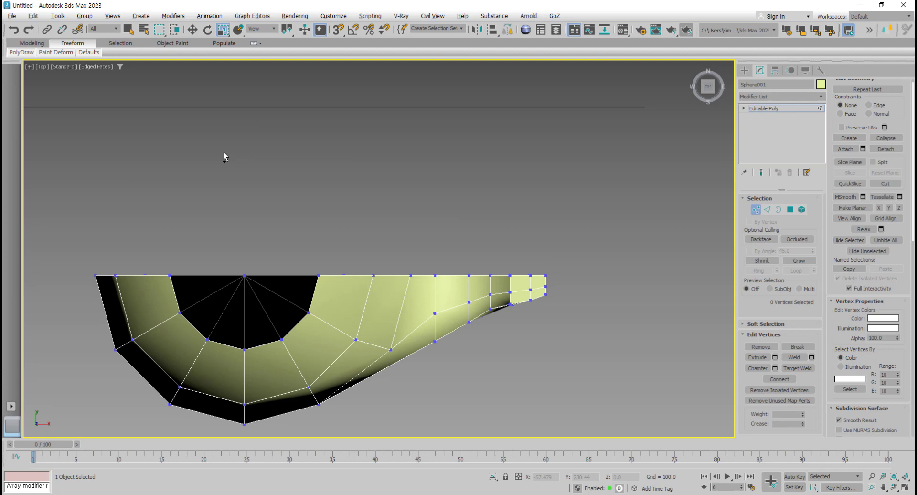
click(756, 209)
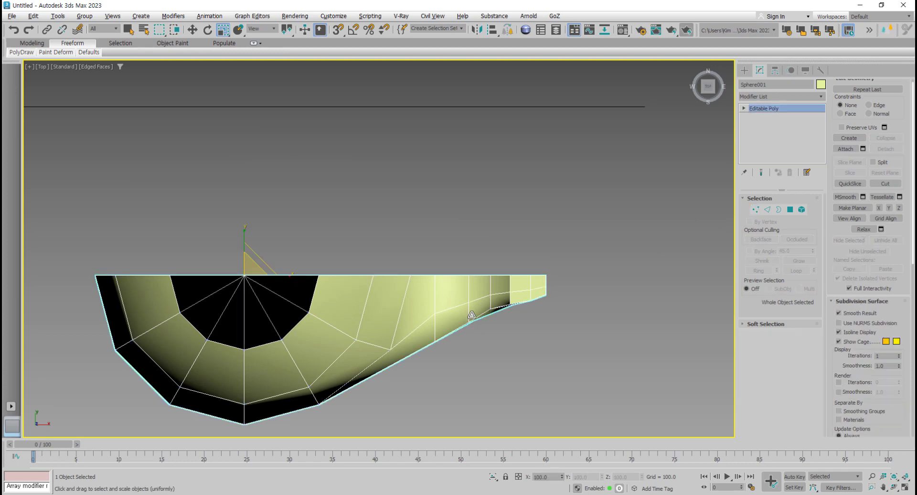
- Add a Symmetry modifier to the remaining half of the whale body
key(alt+w)
alt+middle_drag(597, 344, 589, 382)
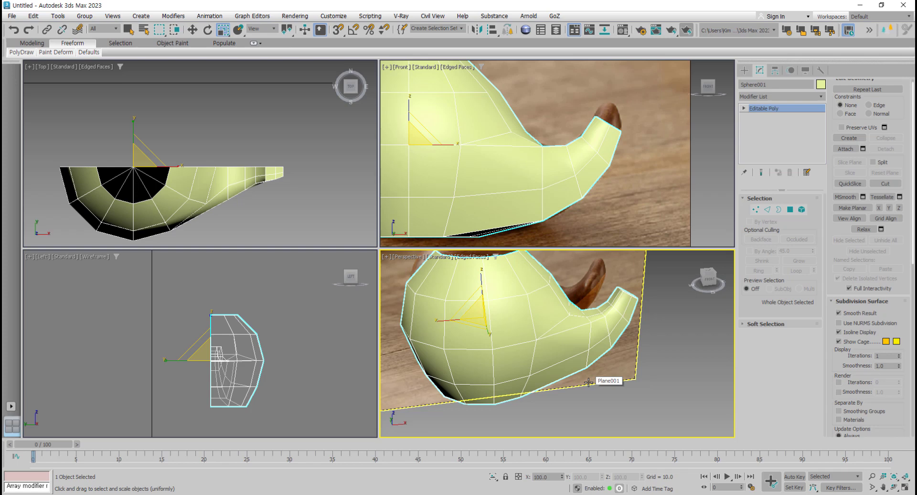
alt+middle_drag(589, 382, 521, 389)
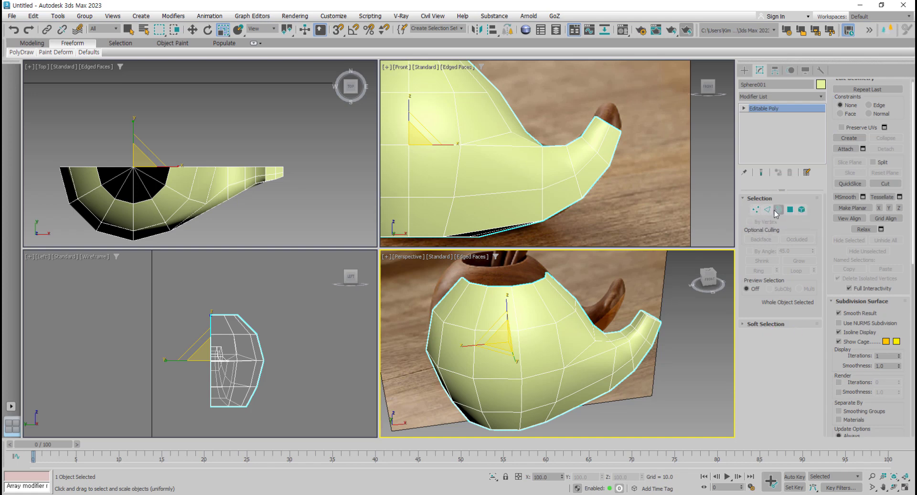
click(822, 97)
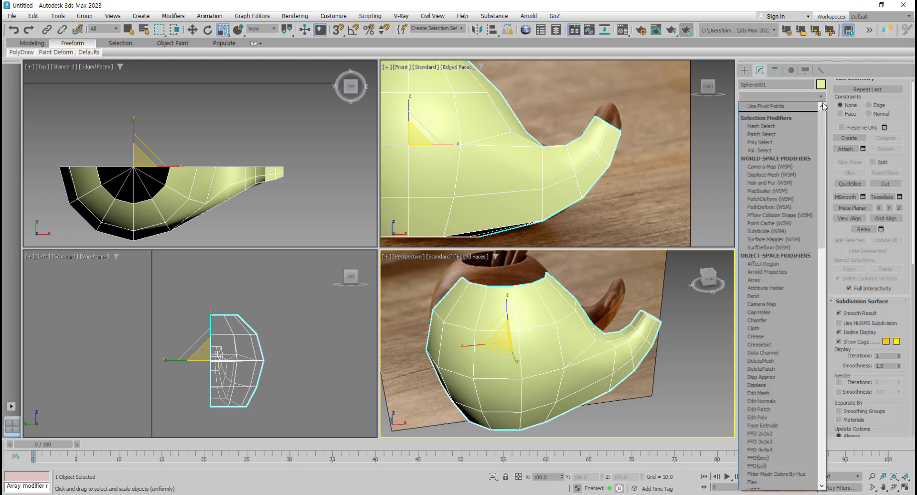
click(824, 98)
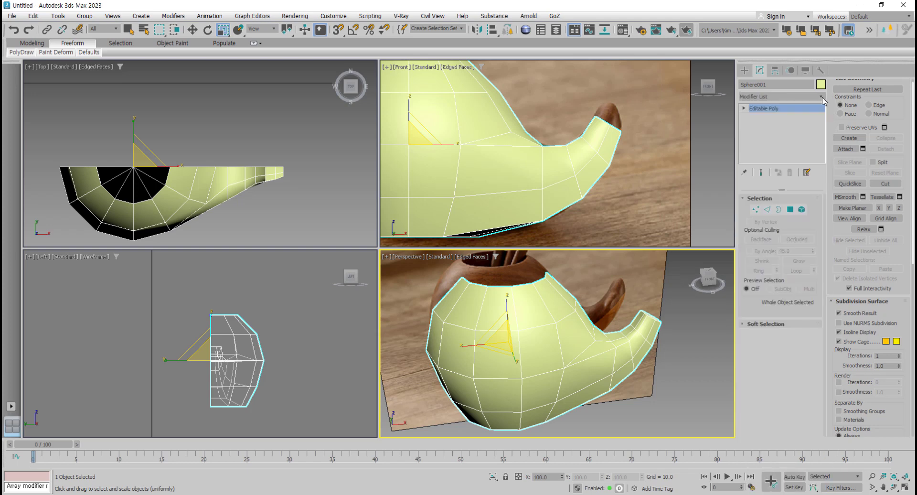
click(824, 98)
drag(822, 124, 834, 344)
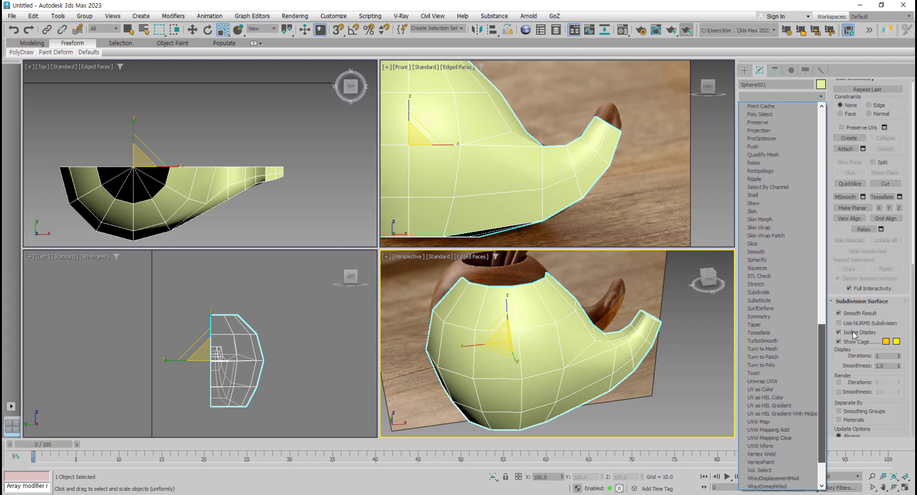
click(779, 317)
- Set the Symmetry modifier to mirror across the Y axis with Flip enabled in the maximized Perspective view
alt+middle_drag(564, 363, 462, 280)
key(alt+w)
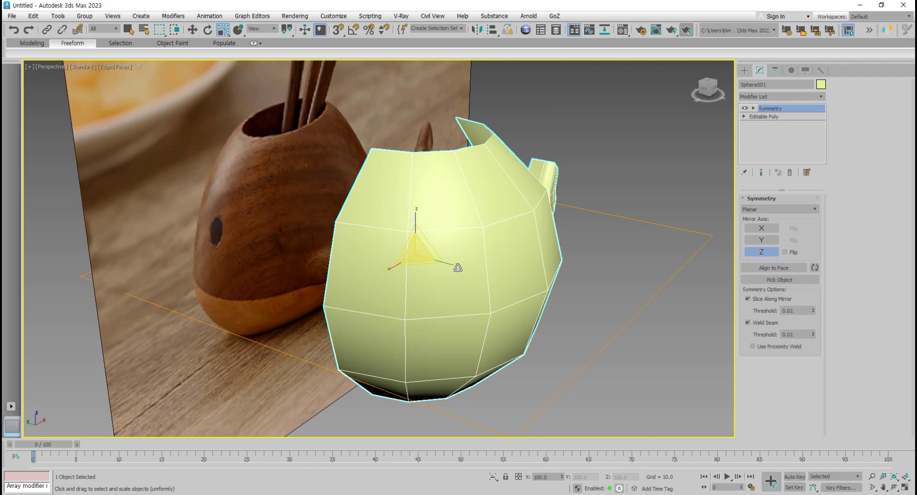
click(761, 240)
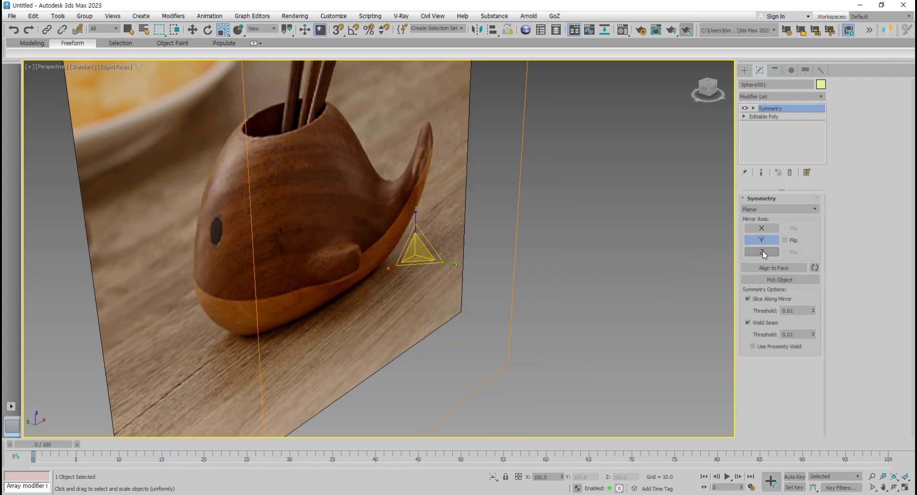
click(763, 252)
alt+middle_drag(621, 267, 560, 308)
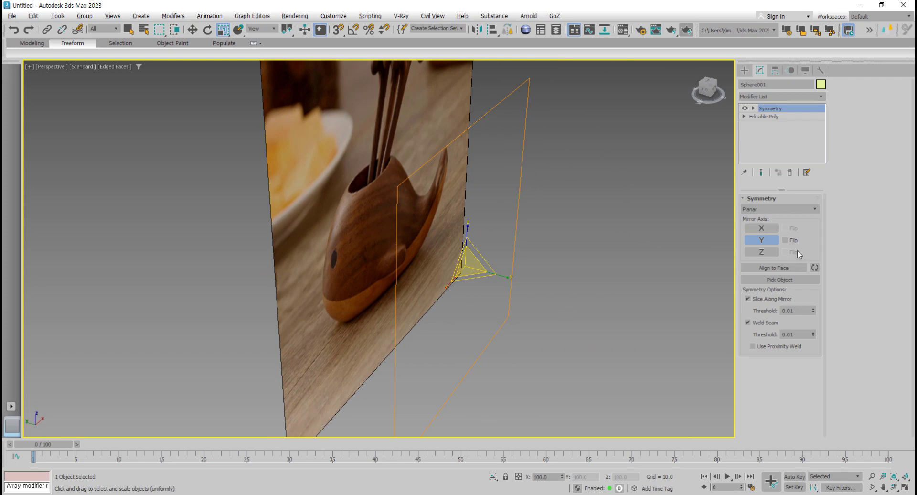
click(785, 241)
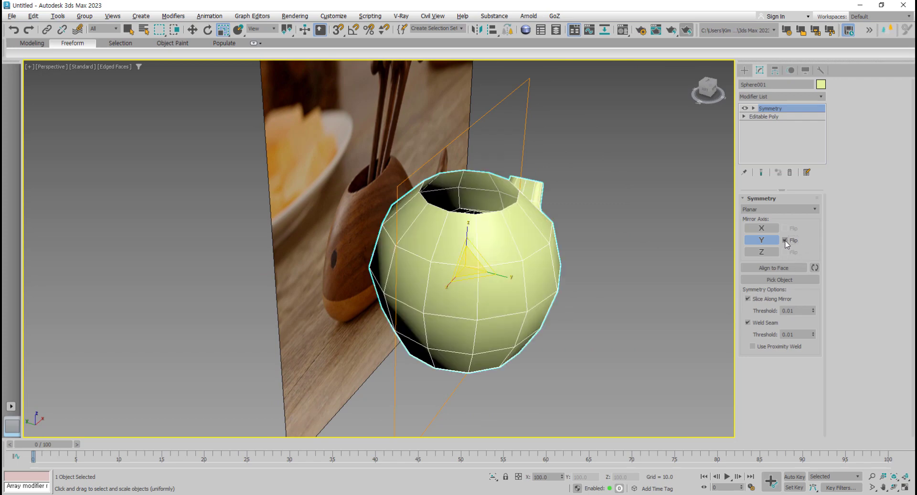
click(785, 240)
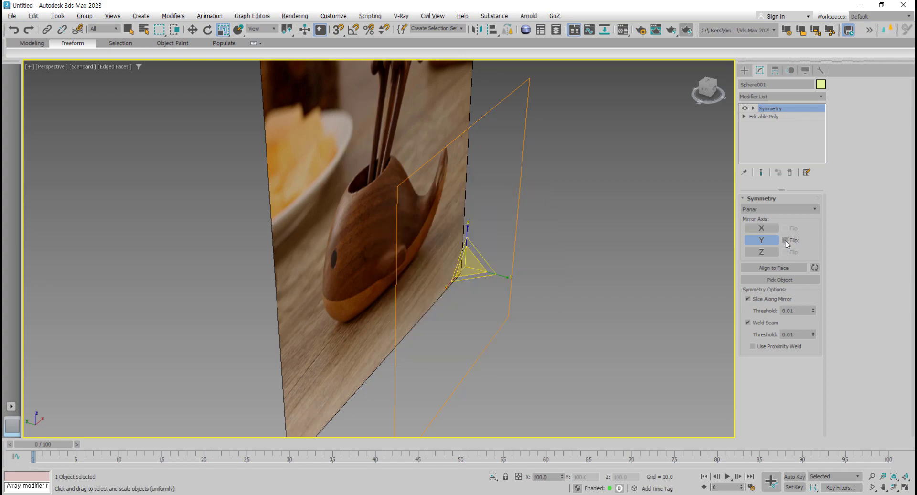
click(786, 240)
alt+middle_drag(636, 358, 662, 259)
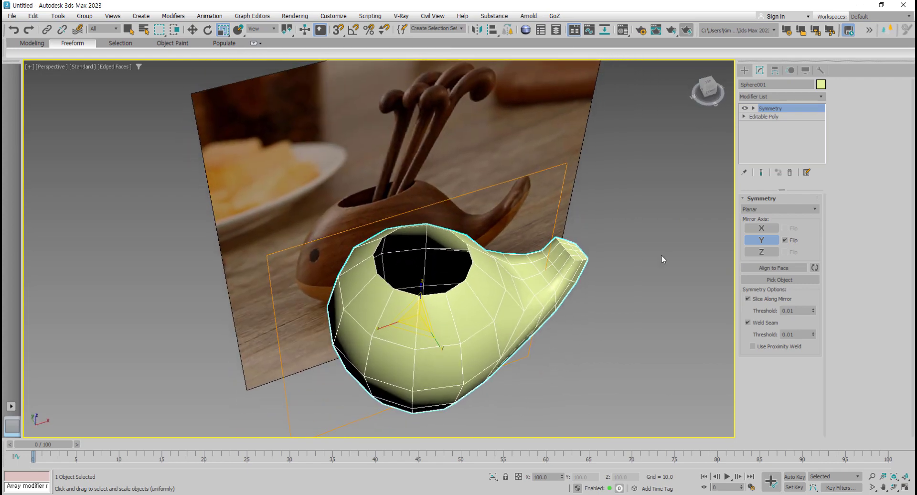
- Add a TurboSmooth modifier above Symmetry and set its iterations to 2
click(822, 97)
drag(823, 133, 830, 337)
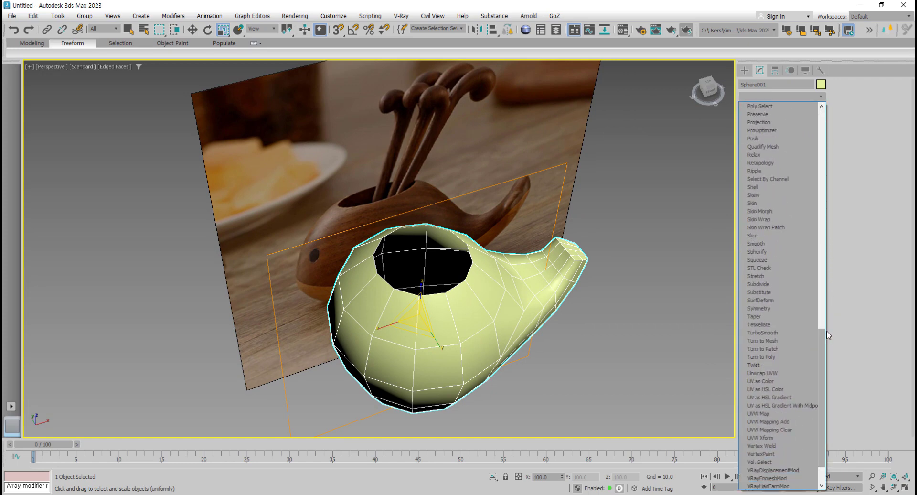
click(781, 333)
alt+middle_drag(621, 345, 621, 325)
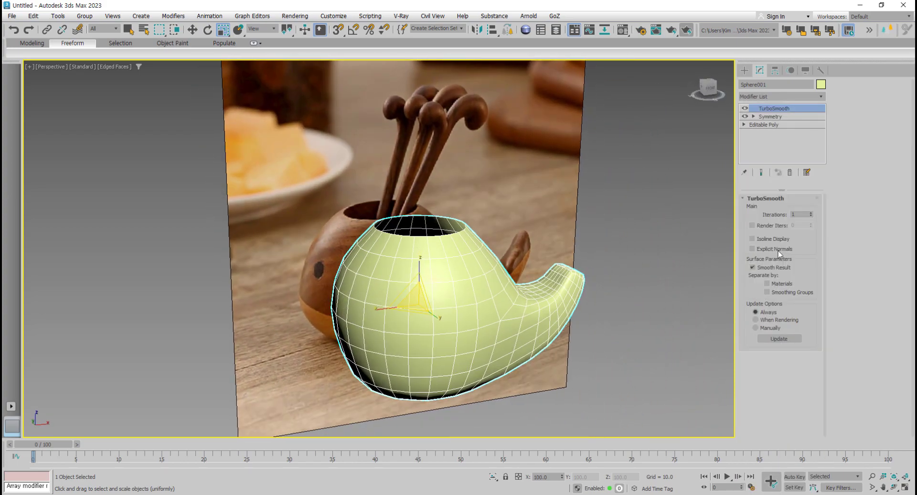
click(811, 213)
alt+middle_drag(589, 322, 625, 289)
scroll(549, 298, up, 3)
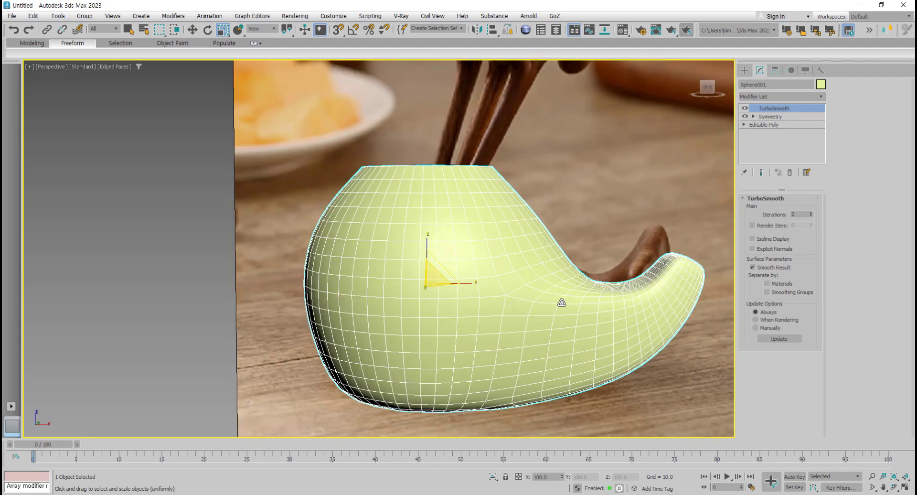
- Turn on Isoline Display for the whale's TurboSmooth modifier
alt+middle_drag(539, 304, 564, 306)
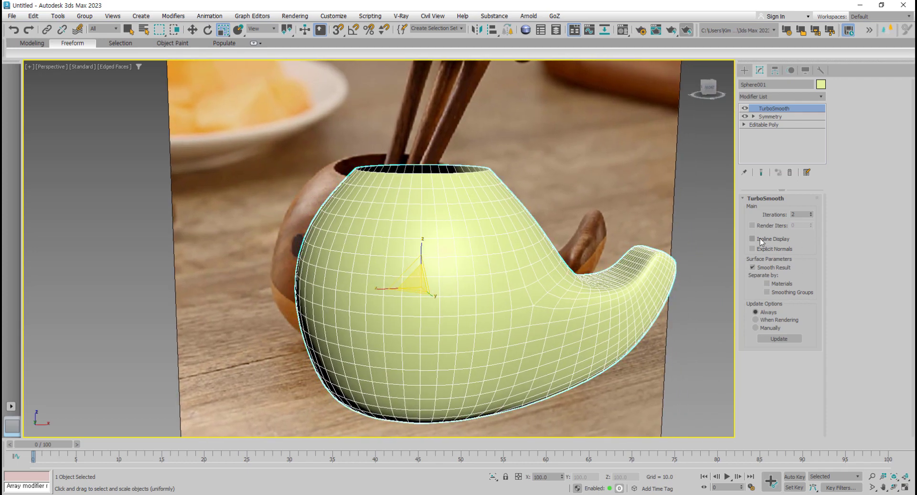
click(752, 238)
click(753, 239)
click(760, 241)
alt+middle_drag(553, 379, 563, 324)
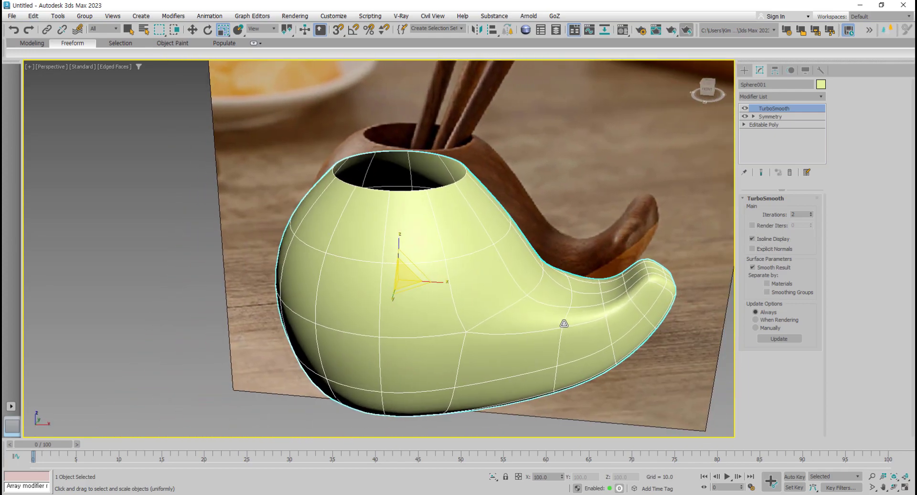
- Return to the Editable Poly base with the end result shown and enter vertex level
click(775, 126)
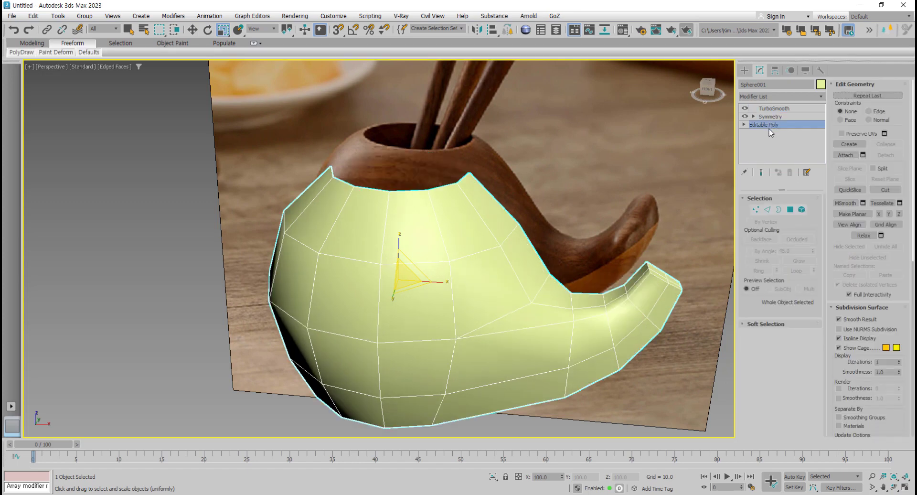
alt+middle_drag(587, 309, 521, 286)
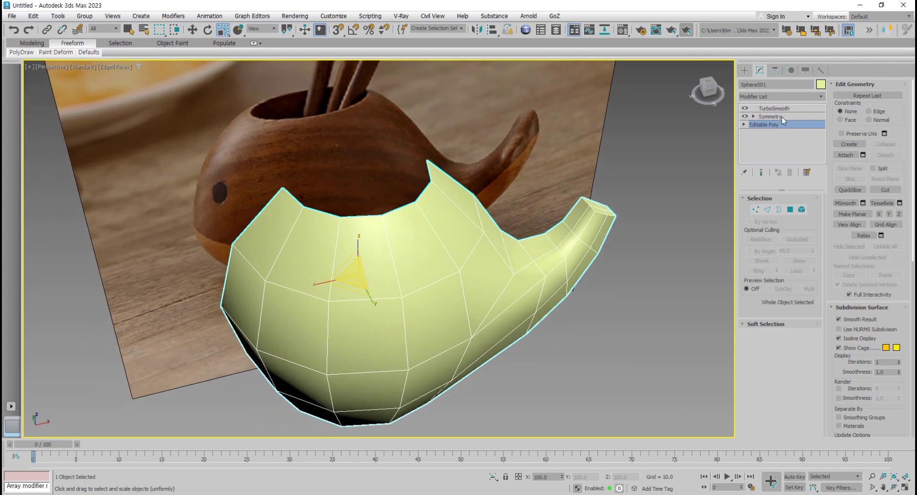
click(762, 173)
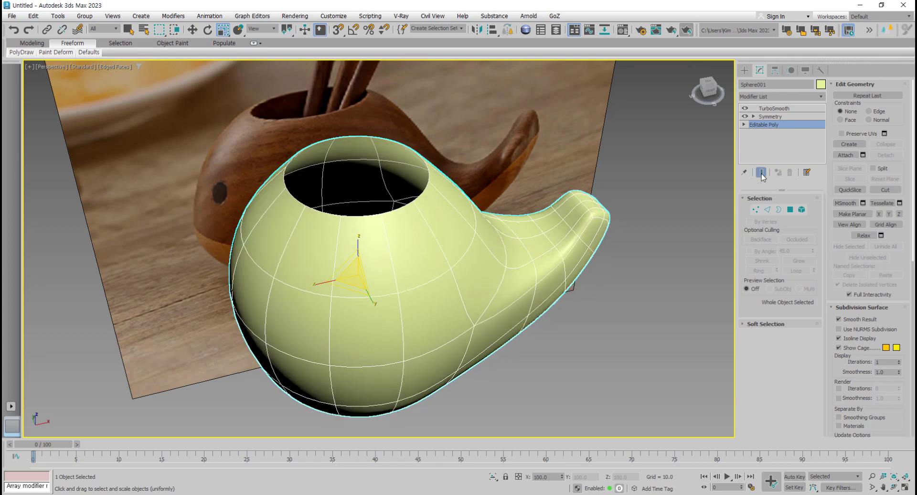
click(762, 173)
click(761, 173)
click(756, 211)
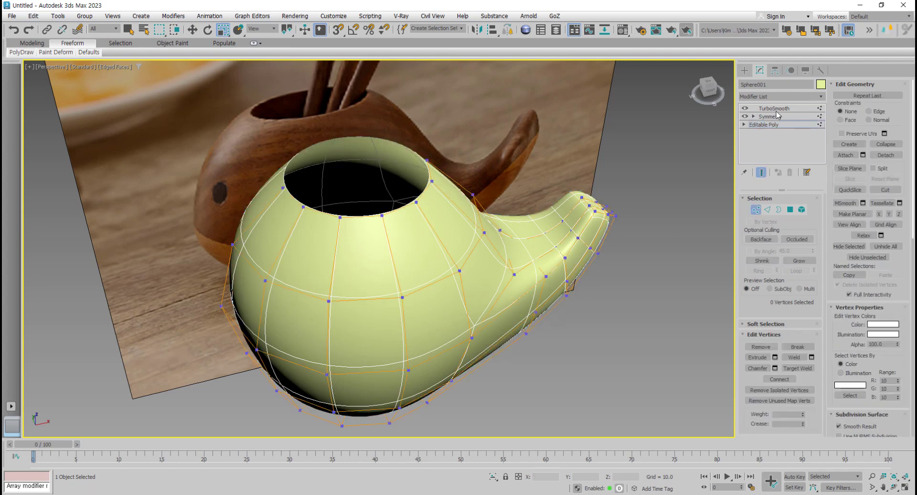
- Try to widen the tail by moving the six vertices at its tip outward along Y, and undo the move
alt+middle_drag(625, 241, 644, 251)
scroll(580, 182, up, 4)
middle_drag(580, 183, 607, 206)
scroll(607, 206, up, 3)
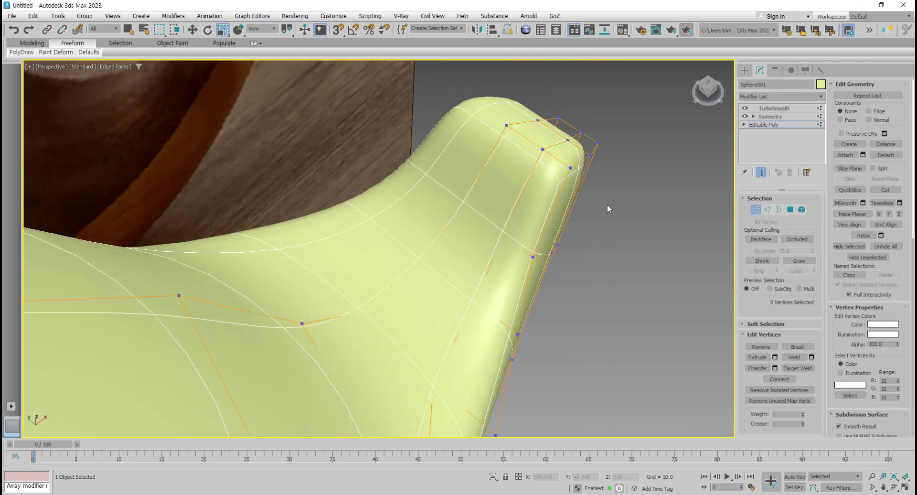
scroll(603, 202, down, 7)
drag(612, 181, 586, 196)
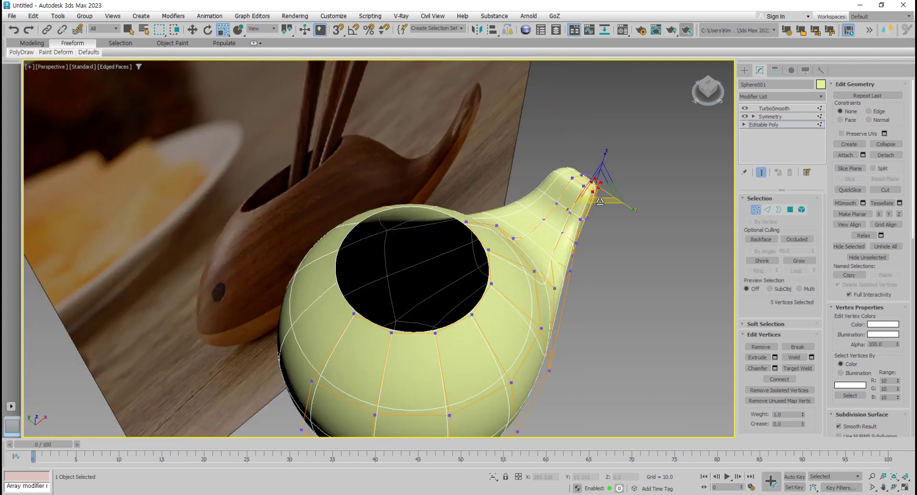
key(w)
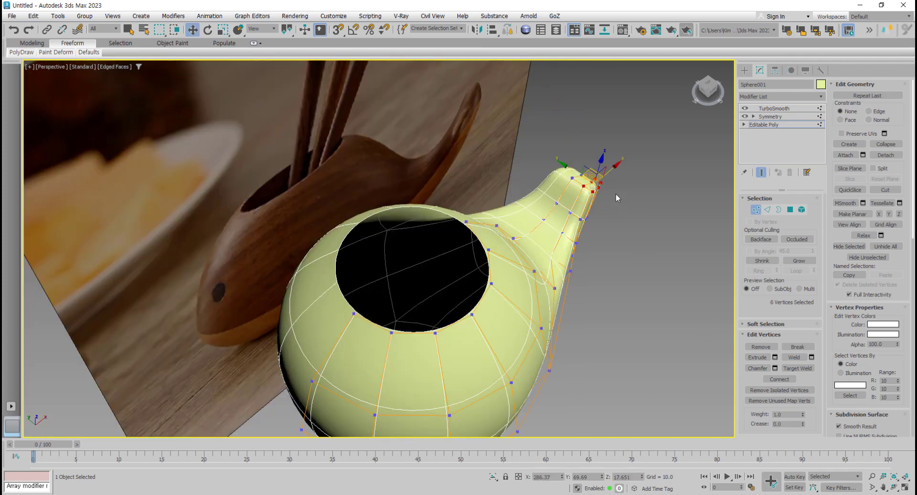
drag(595, 176, 614, 189)
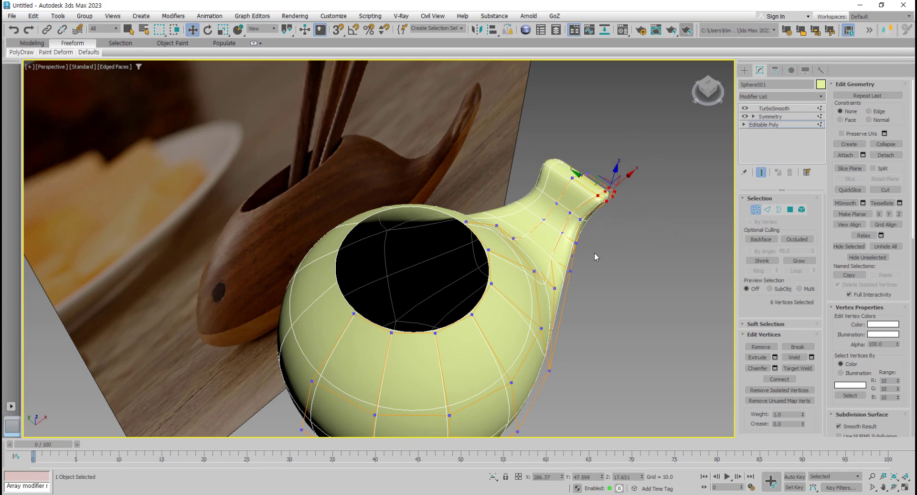
key(ctrl+z)
- Try to move the single vertex where the tail joins the body, and cancel the move
click(554, 289)
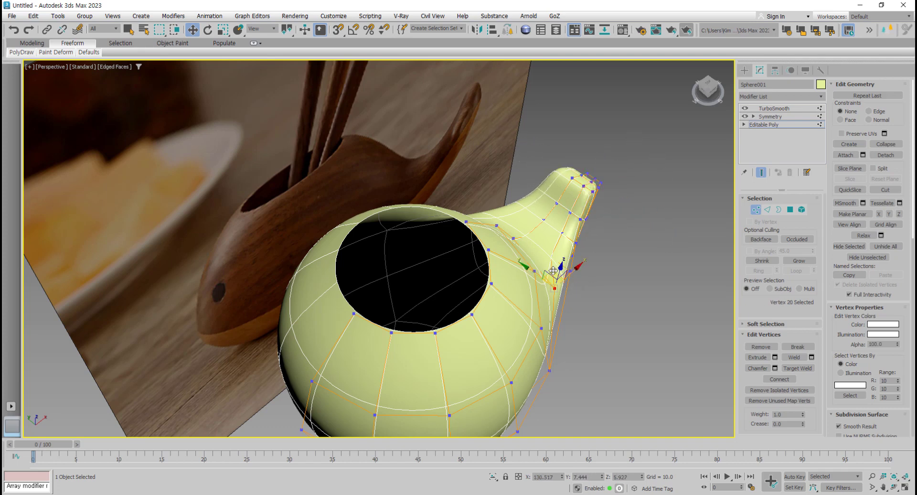
drag(553, 271, 635, 284)
right_click(635, 285)
- Compare the tail's base mesh with its smoothed shape by switching the end result display off and on
alt+middle_drag(624, 300, 616, 253)
scroll(566, 289, up, 6)
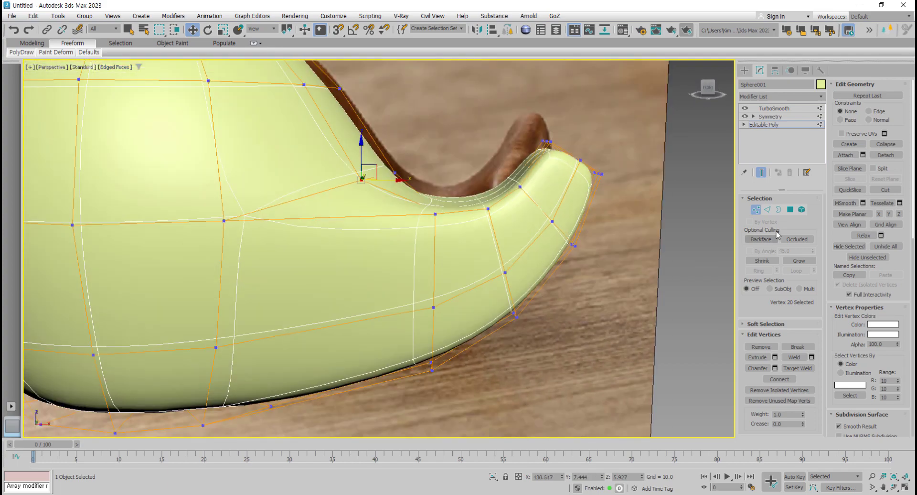
click(762, 173)
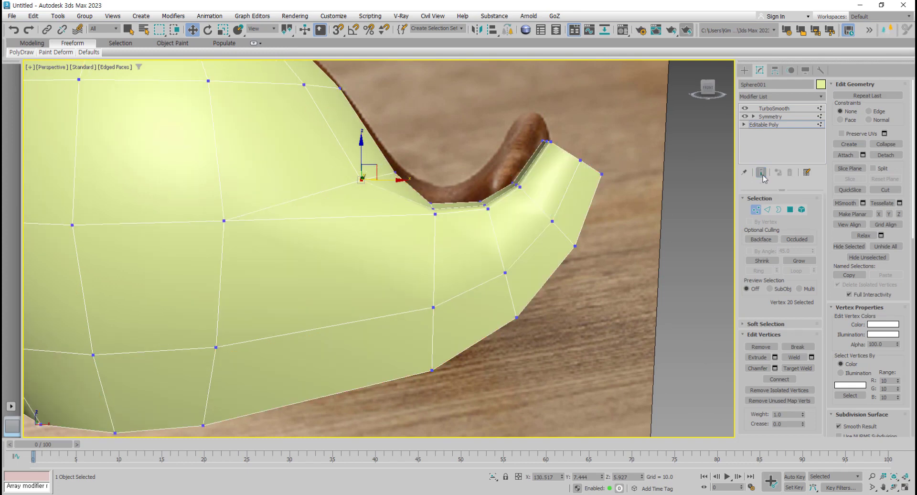
click(762, 173)
middle_drag(567, 234, 591, 277)
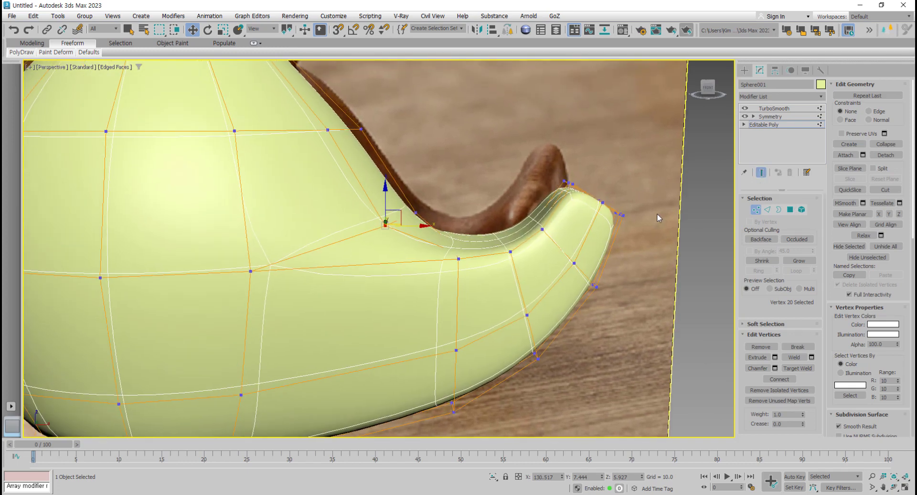
- Check the effect of TurboSmooth and Symmetry by switching each modifier off and on, leaving both enabled
click(746, 109)
scroll(607, 217, down, 5)
alt+middle_drag(606, 219, 625, 239)
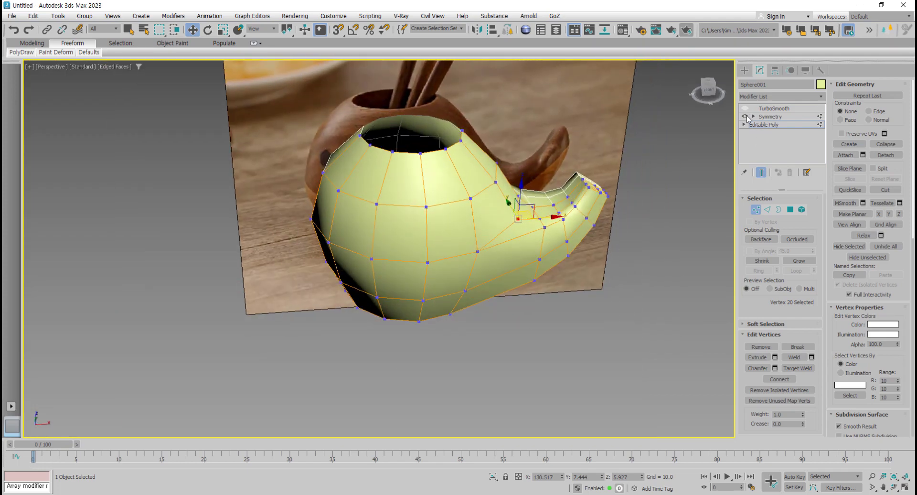
click(746, 116)
click(746, 116)
click(745, 116)
click(746, 116)
click(746, 109)
click(745, 116)
click(745, 116)
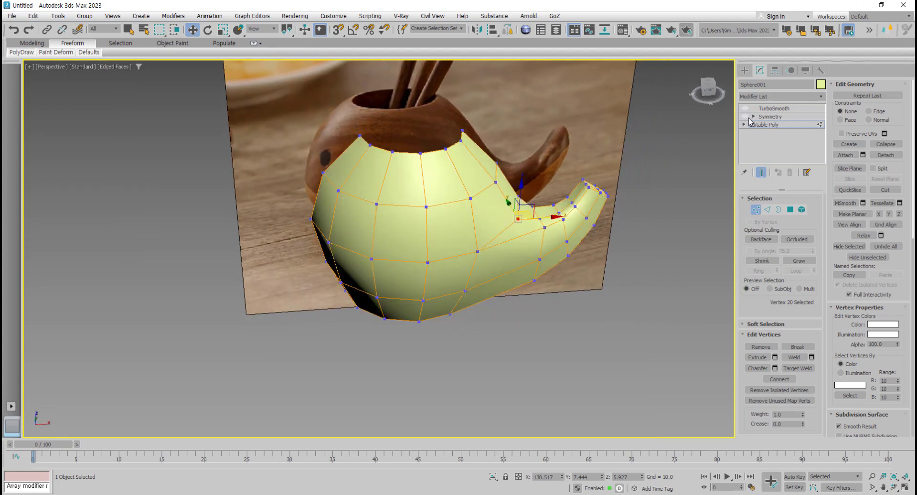
click(745, 117)
click(745, 117)
- Select the two polygons on the side of the tail tip at polygon level
alt+middle_drag(639, 158, 635, 237)
scroll(606, 223, up, 6)
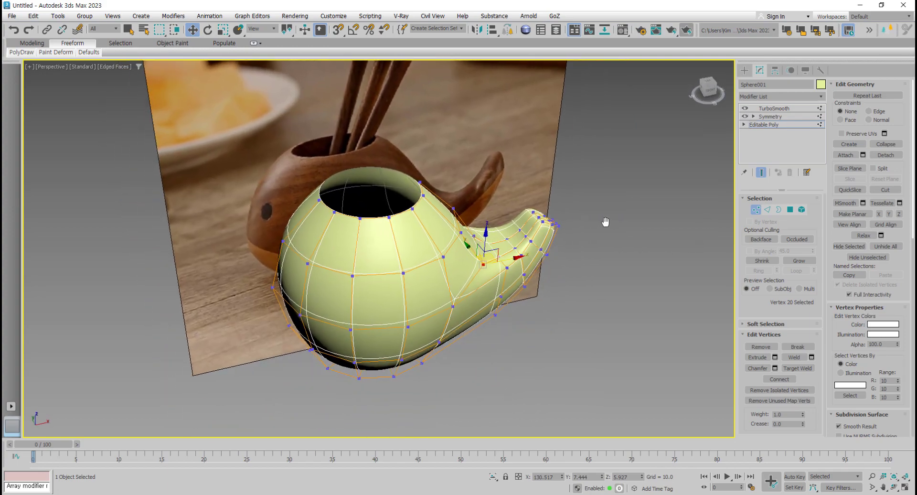
click(791, 210)
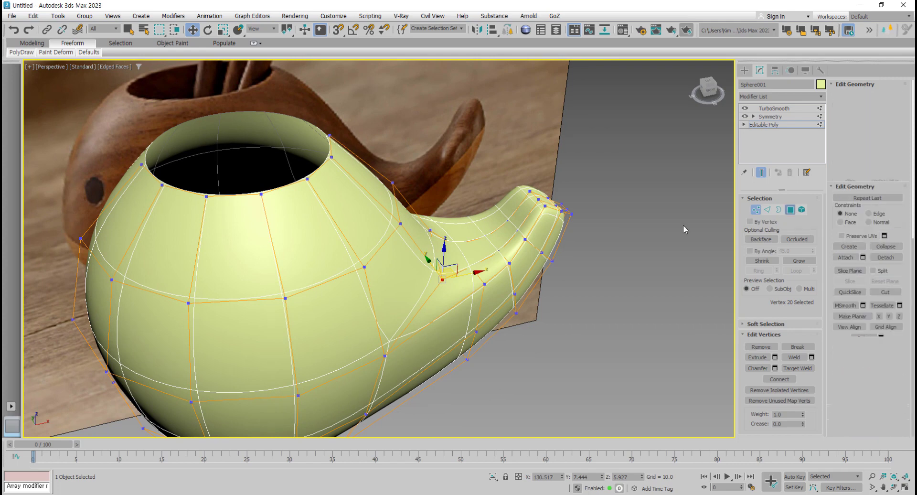
click(566, 234)
alt+middle_drag(574, 236, 526, 223)
alt+click(544, 245)
click(543, 244)
ctrl+click(547, 232)
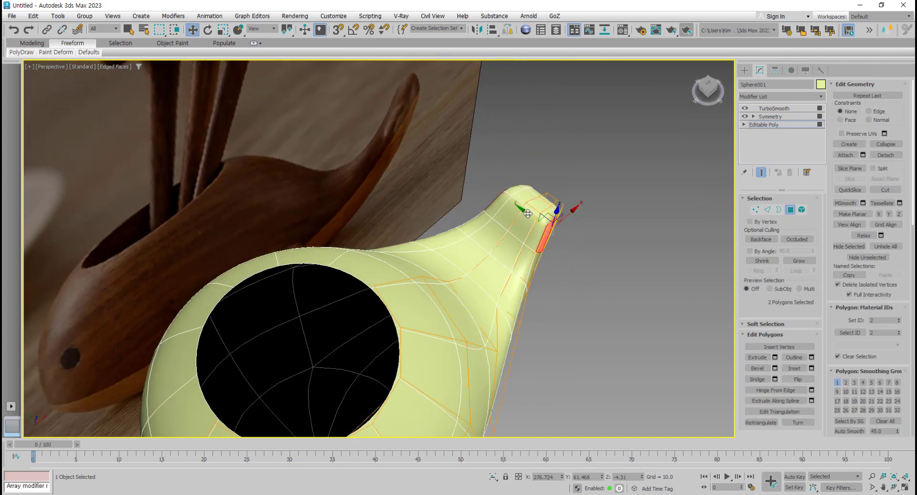
- Try extruding the two tail-tip side polygons outward about 61 units along Y, inspect the fin, and undo the extrusion
shift+drag(528, 213, 573, 251)
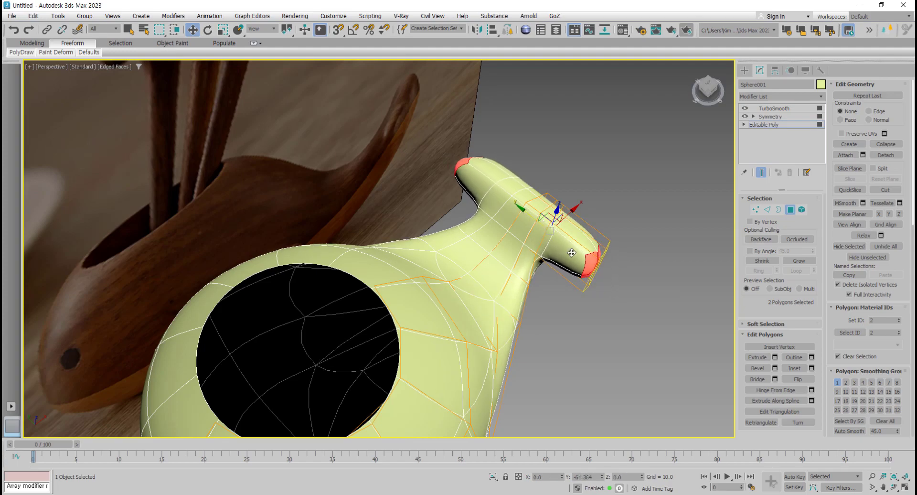
alt+middle_drag(573, 252, 558, 241)
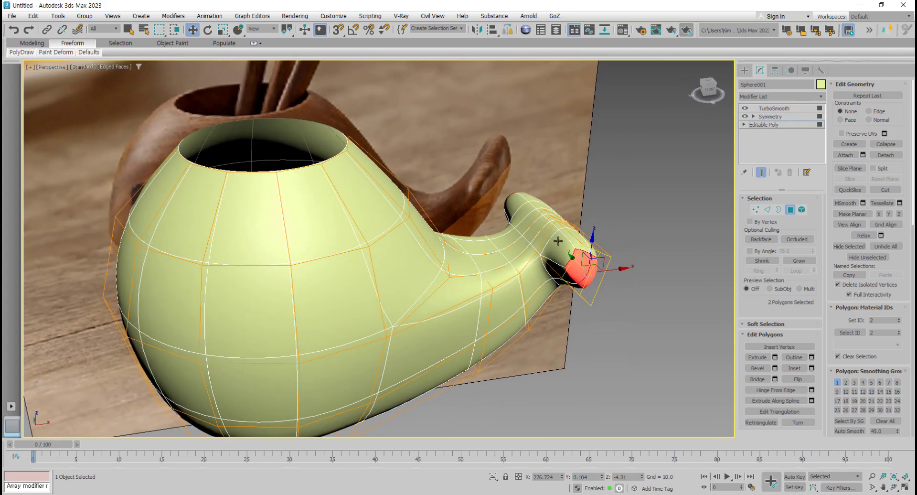
scroll(554, 253, up, 4)
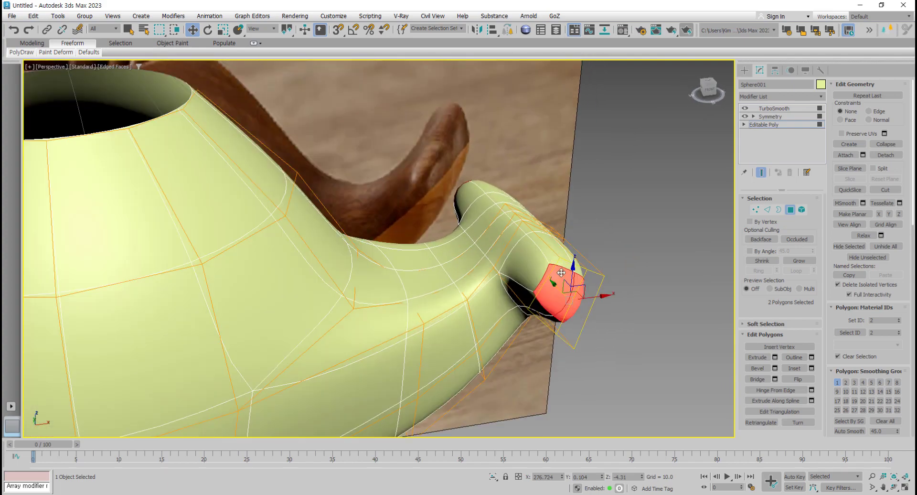
click(756, 211)
alt+middle_drag(587, 281, 619, 293)
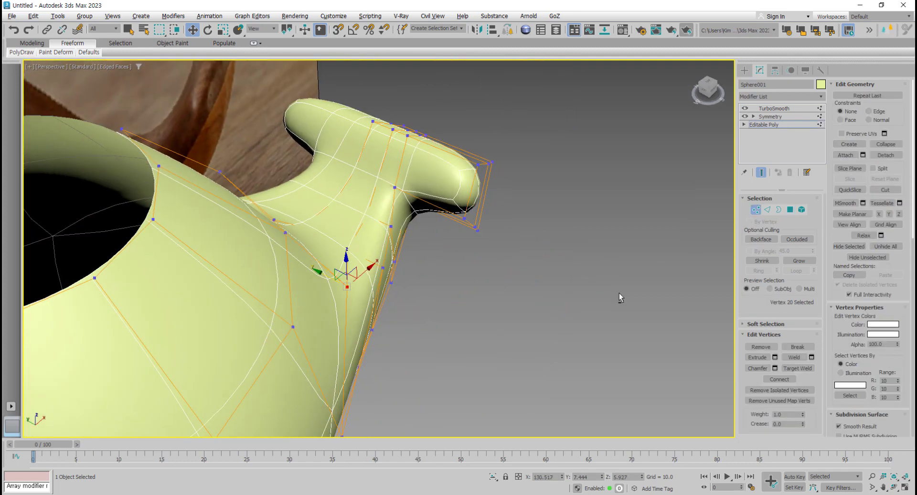
click(795, 212)
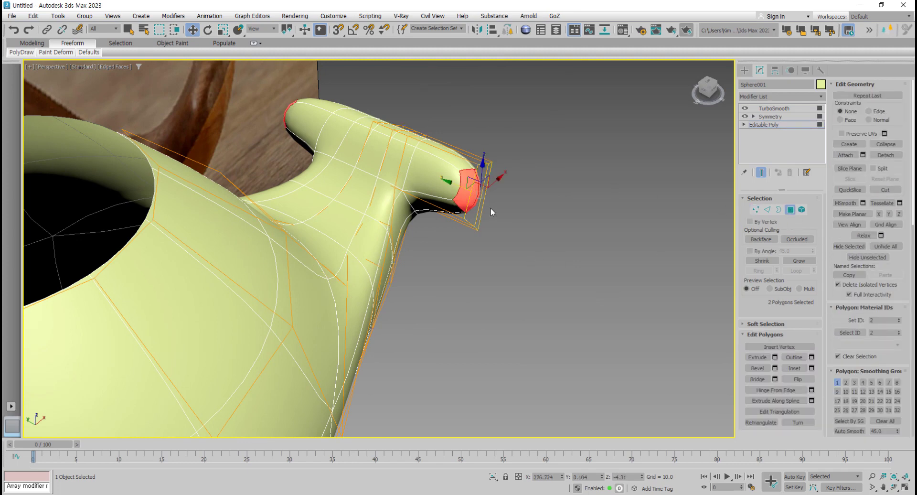
alt+middle_drag(491, 208, 507, 219)
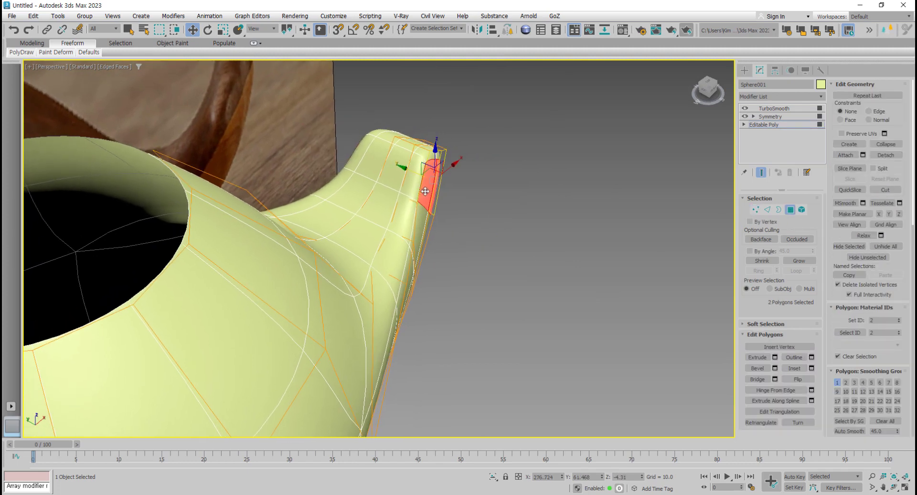
alt+middle_drag(426, 191, 423, 183)
- Extrude the two selected tail-tip side polygons outward along Y to about -1.6 to form the tail fin
drag(409, 173, 475, 201)
alt+middle_drag(525, 272, 487, 284)
scroll(477, 230, up, 3)
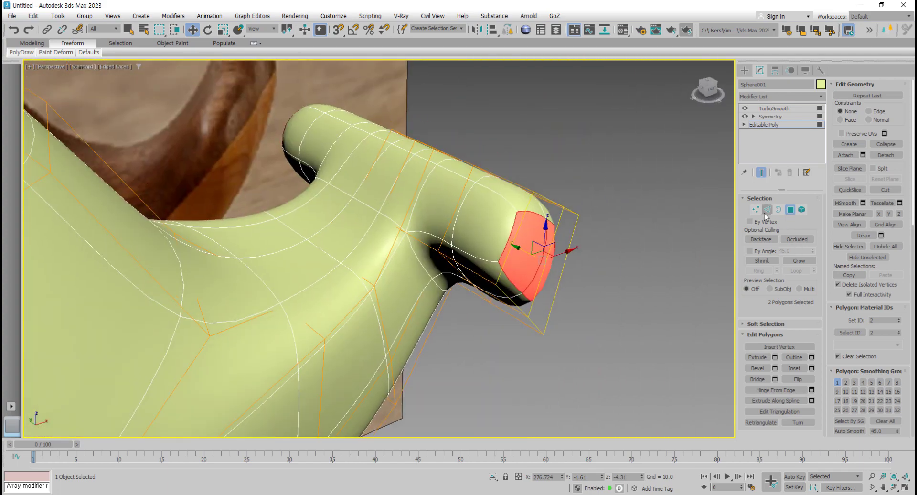
- Turn TurboSmooth display off and, at vertex level, shift the vertex column beside the tail tip's centre along Y to about 62–63
click(757, 210)
alt+middle_drag(577, 293, 675, 297)
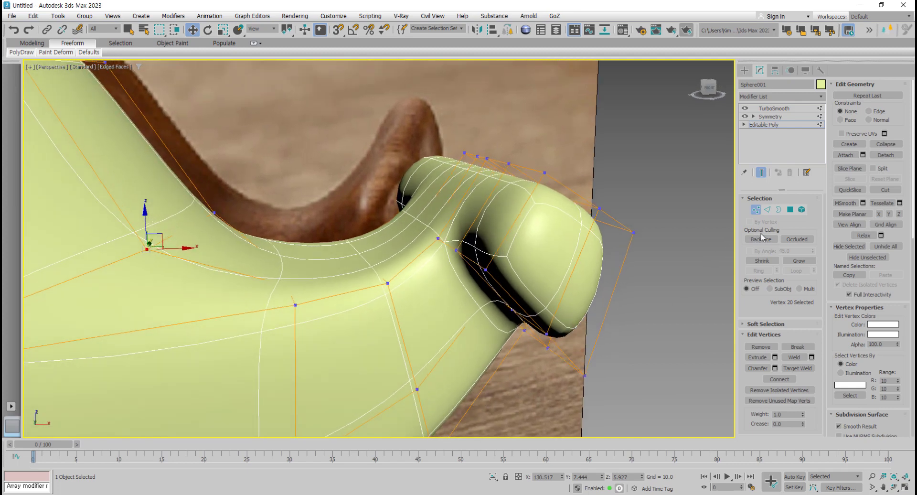
click(745, 109)
scroll(607, 337, down, 5)
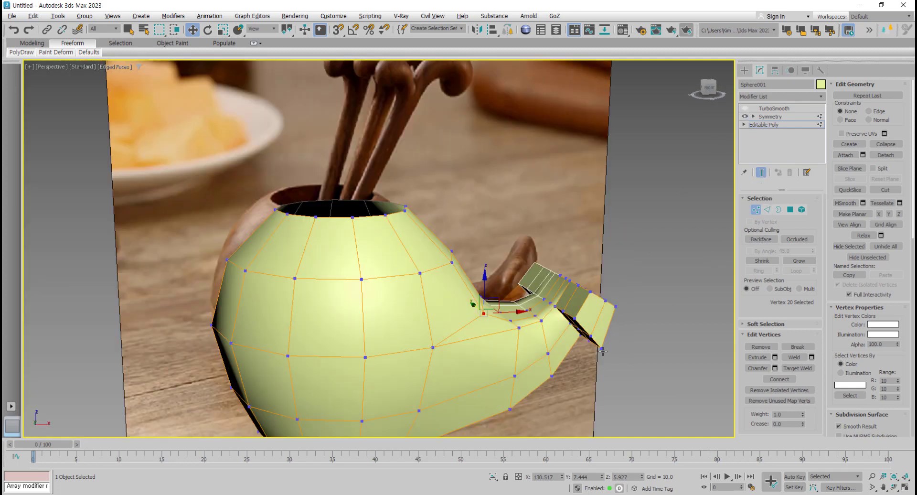
alt+middle_drag(598, 346, 519, 276)
click(496, 305)
scroll(497, 310, up, 3)
drag(506, 273, 505, 274)
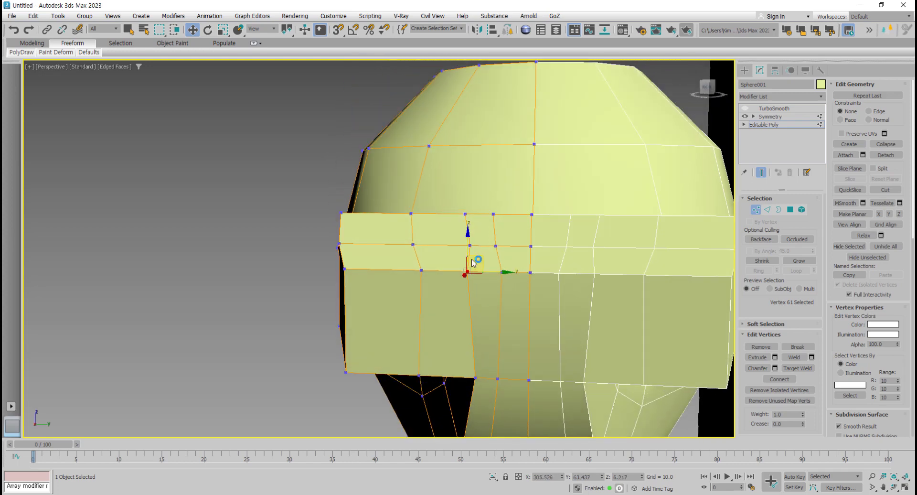
click(470, 247)
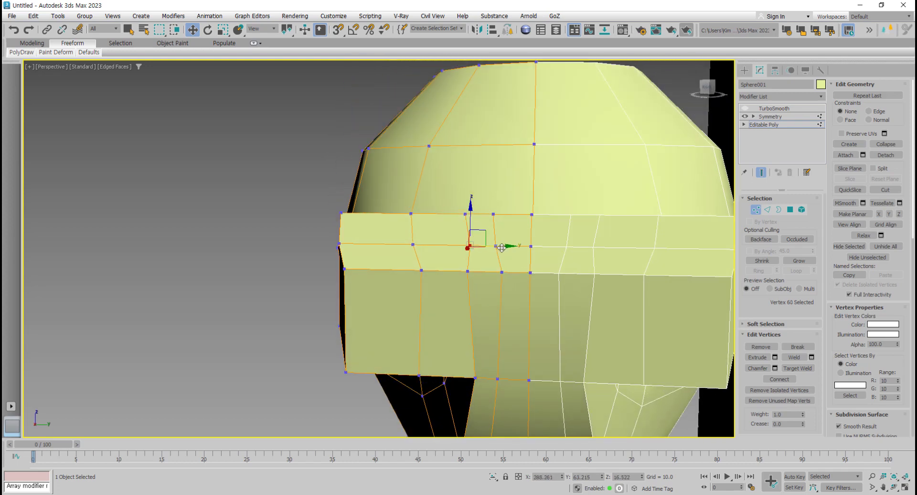
click(471, 378)
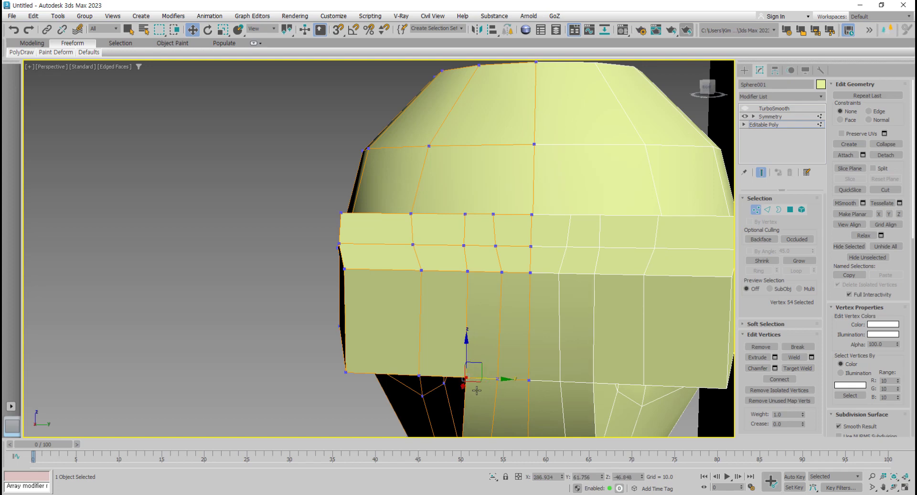
- Shift the vertices where the fin joins the tail outward along Y, on both the underside and the upper edge
alt+middle_drag(471, 376, 447, 367)
click(424, 350)
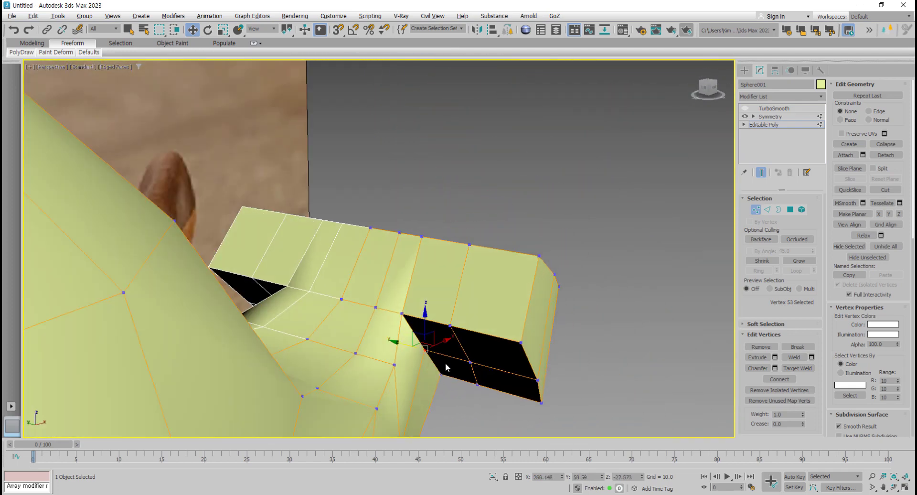
click(468, 362)
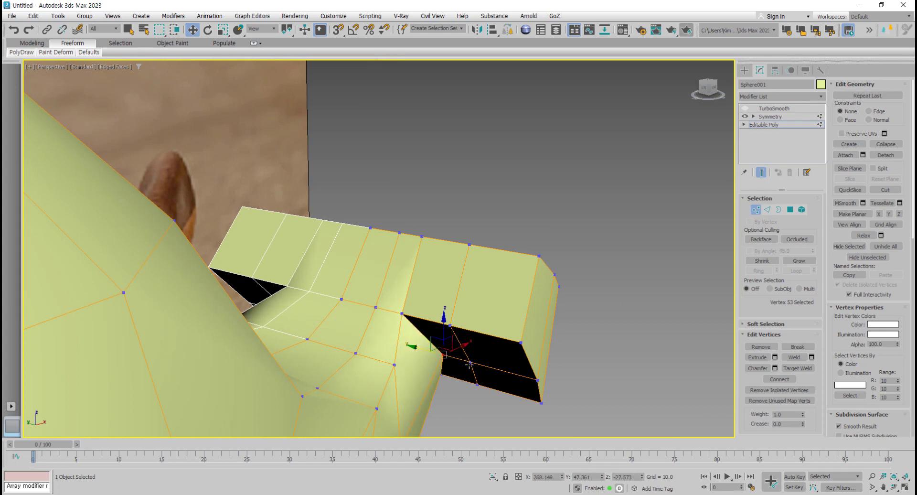
drag(453, 357, 460, 360)
click(403, 314)
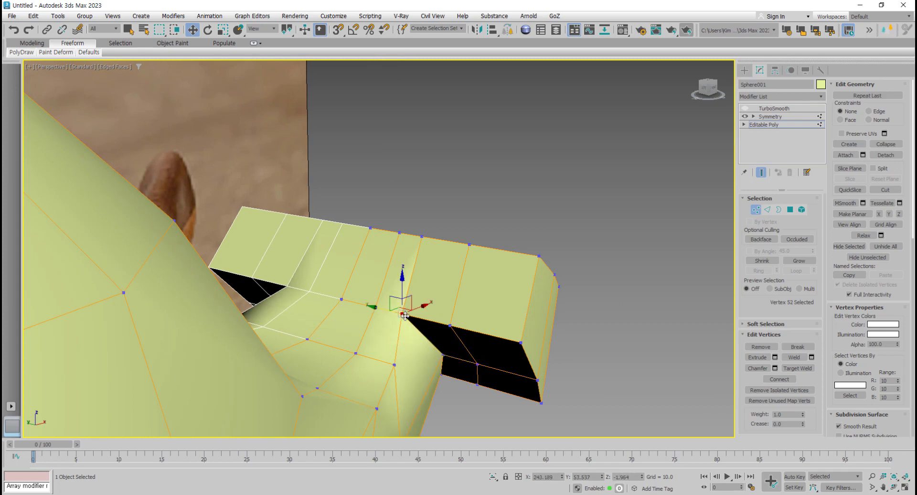
drag(394, 312, 408, 315)
click(422, 237)
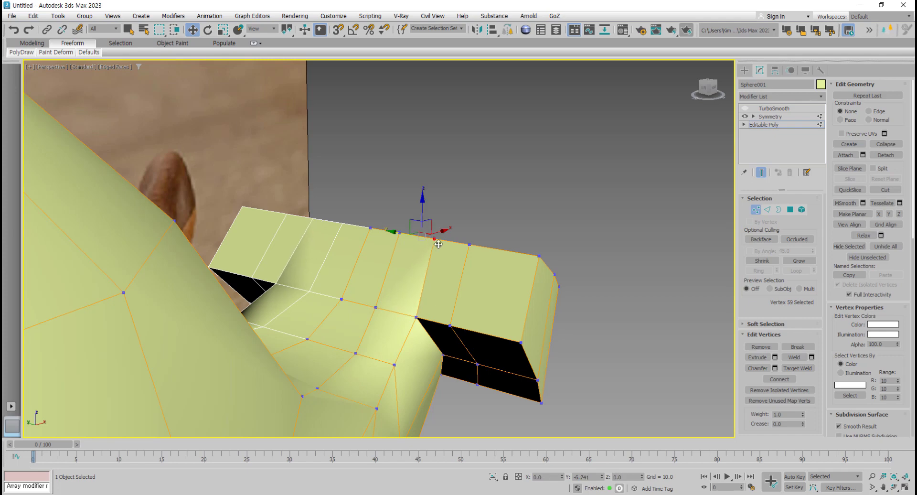
- Shift the fin's rear-face vertices outward along Y, bringing the middle of its inner column to about 60
alt+middle_drag(435, 243, 415, 181)
click(470, 291)
click(419, 175)
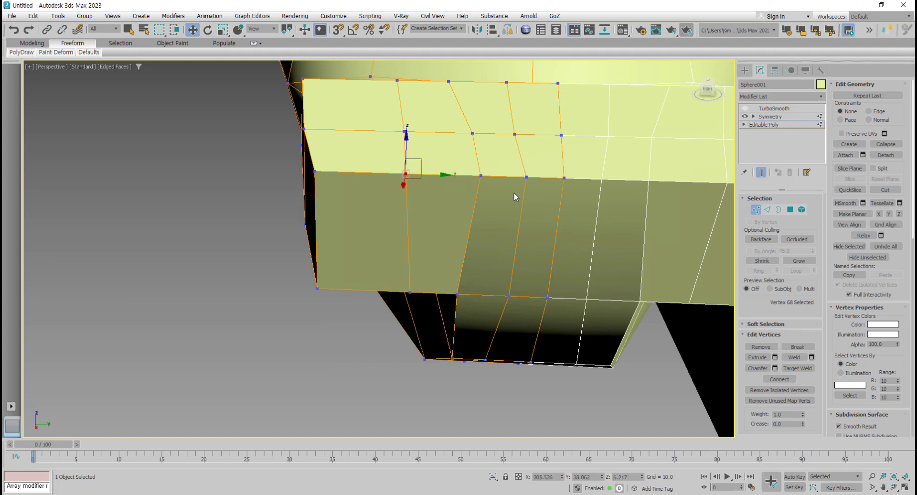
drag(482, 177, 471, 176)
click(472, 135)
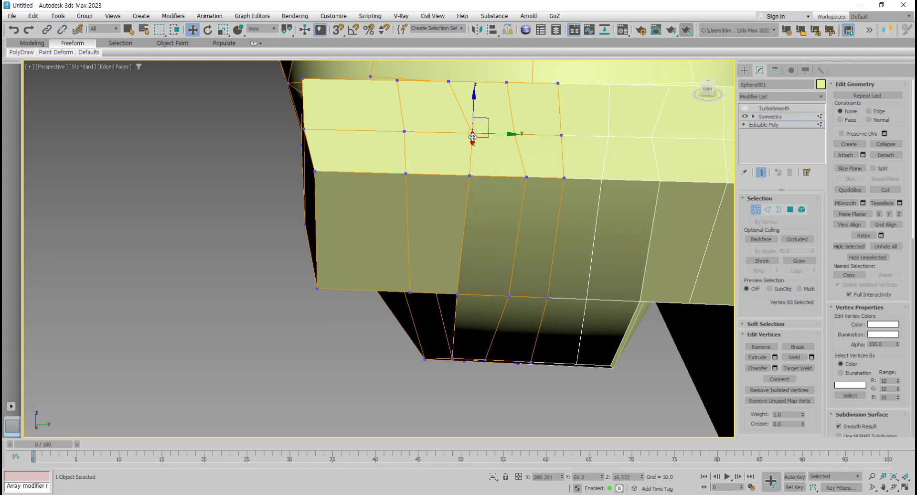
- Raise the underside vertices at the fin's outer tip and middle to about Z -34 and -38 to thin the fin
alt+middle_drag(497, 134, 503, 247)
click(504, 286)
drag(503, 248, 503, 239)
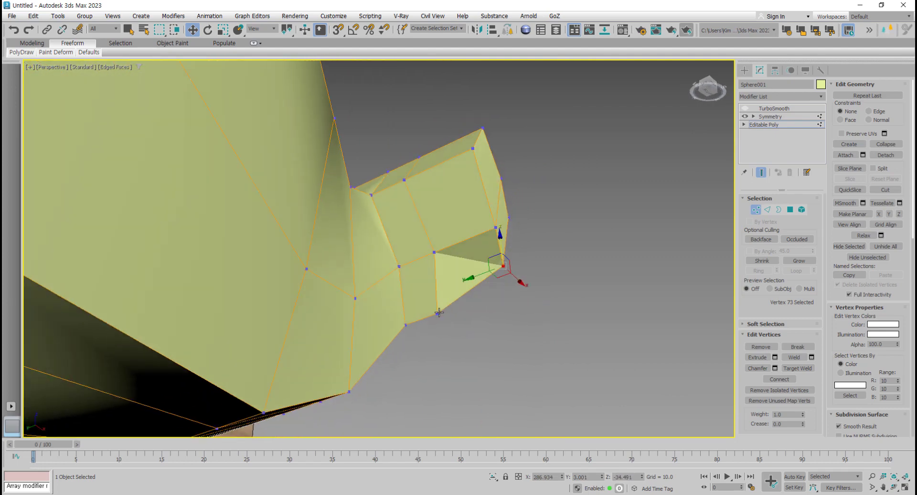
drag(438, 313, 448, 292)
alt+middle_drag(447, 292, 432, 240)
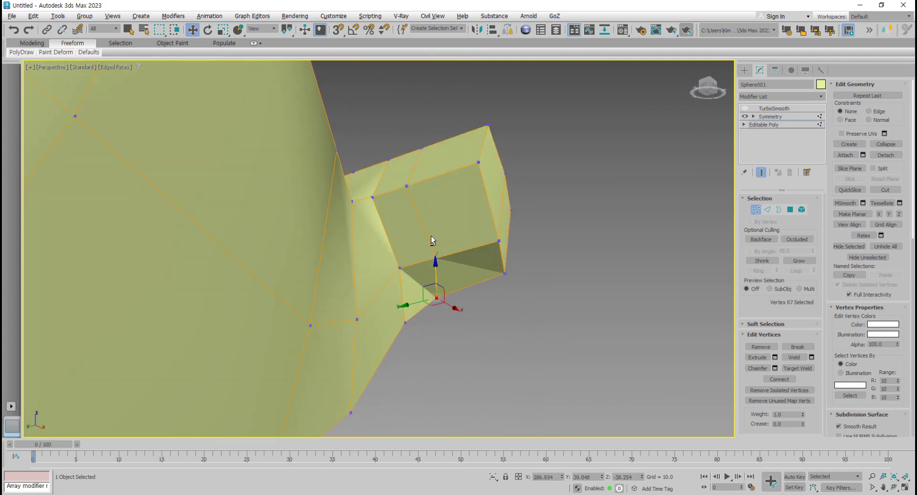
- In side view, move the fin's two front lower-edge vertices back and down, the outer one to about X 253, Z -11.6
click(404, 184)
alt+middle_drag(404, 184, 454, 279)
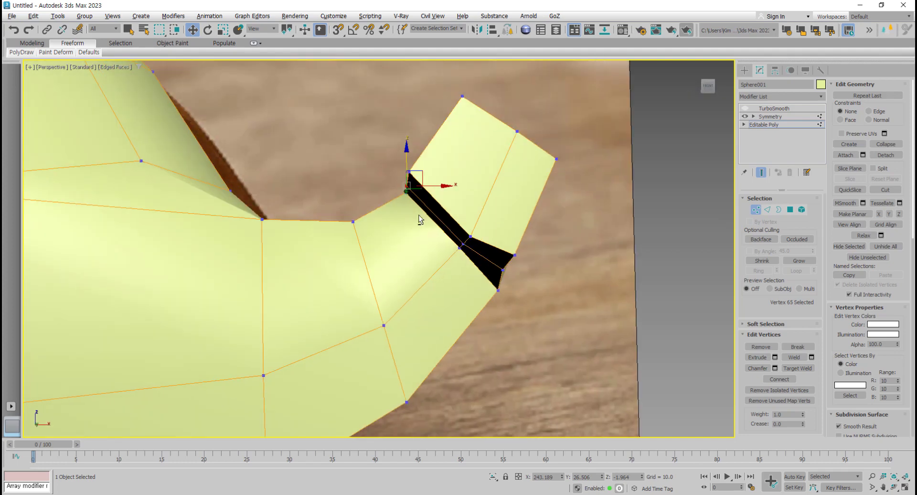
alt+middle_drag(419, 216, 421, 216)
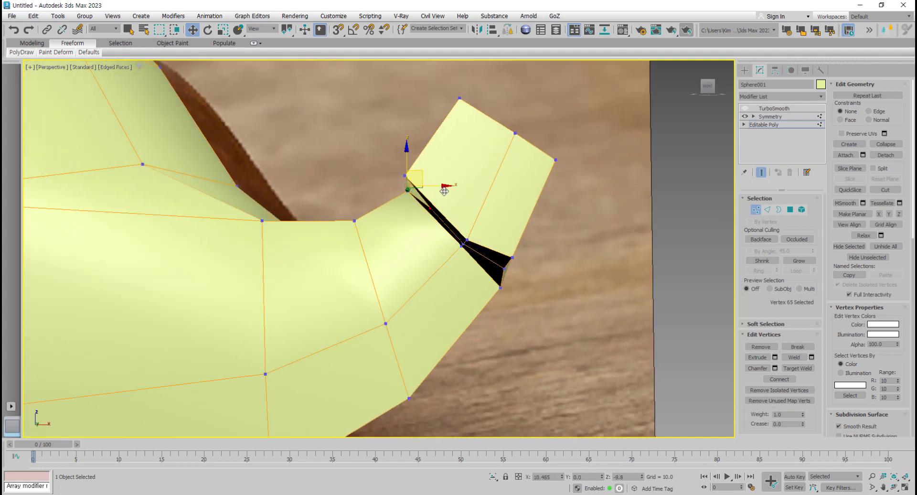
drag(444, 191, 446, 188)
click(407, 176)
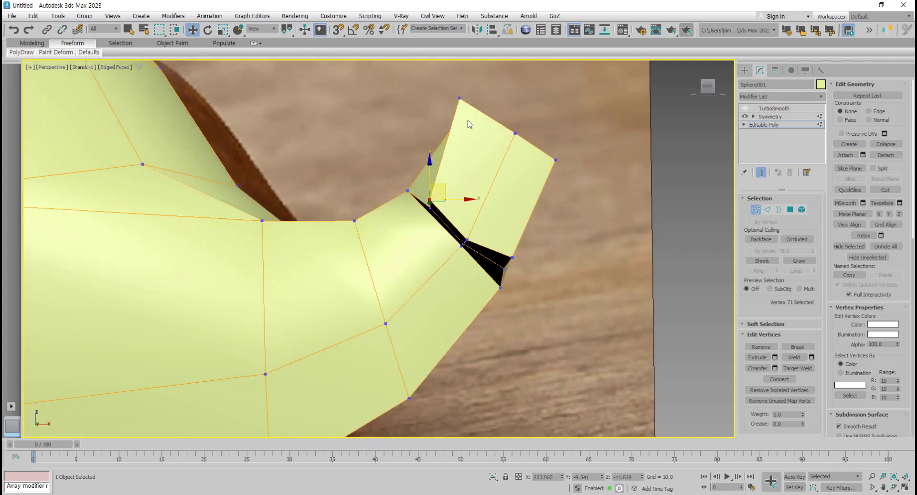
- Move the fin's top front-edge vertices back and down to slim the fin, placing the outer corner near X 275, Z 22
drag(461, 100, 482, 117)
middle_drag(484, 145, 455, 190)
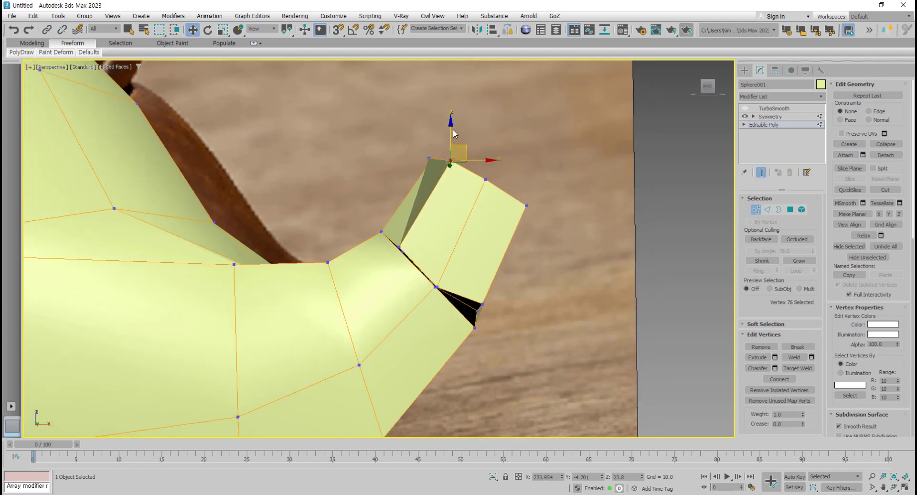
drag(429, 157, 444, 163)
click(486, 180)
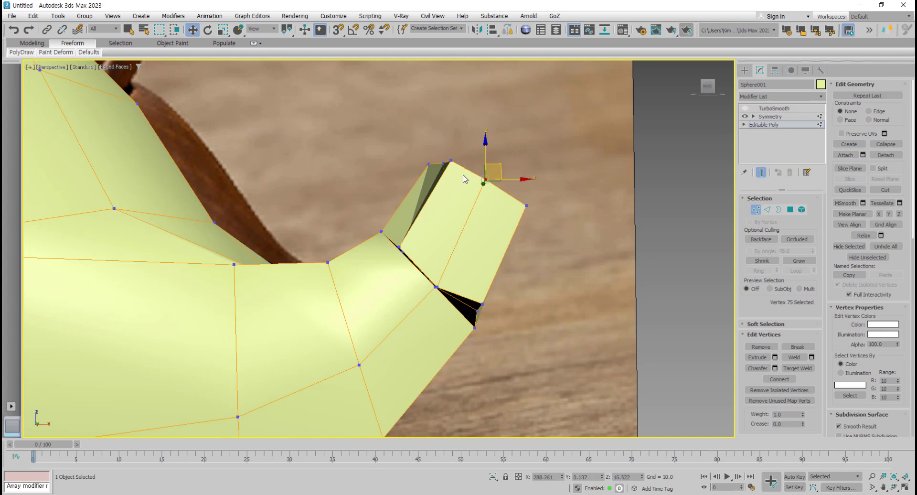
click(454, 160)
alt+middle_drag(453, 161, 440, 256)
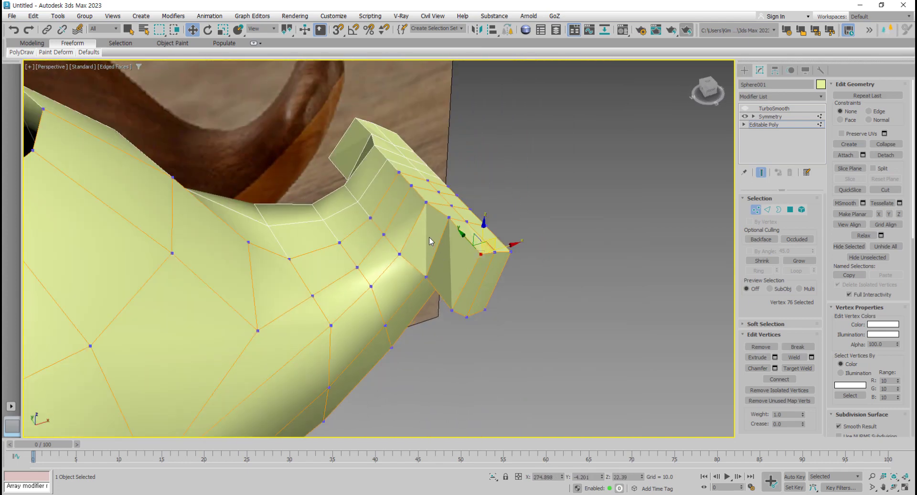
- Select the whole body at element level and apply Auto Smooth with a 45 threshold
click(803, 210)
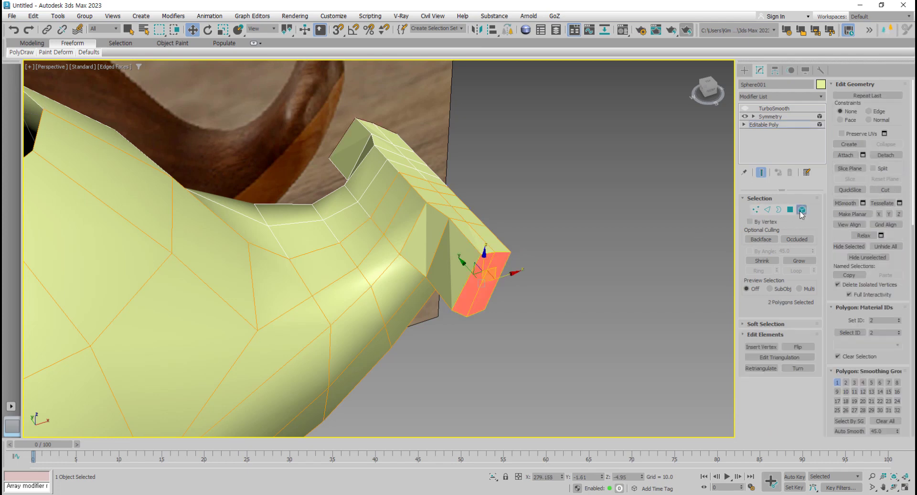
click(791, 210)
click(802, 213)
click(347, 254)
scroll(365, 287, down, 5)
scroll(365, 287, up, 3)
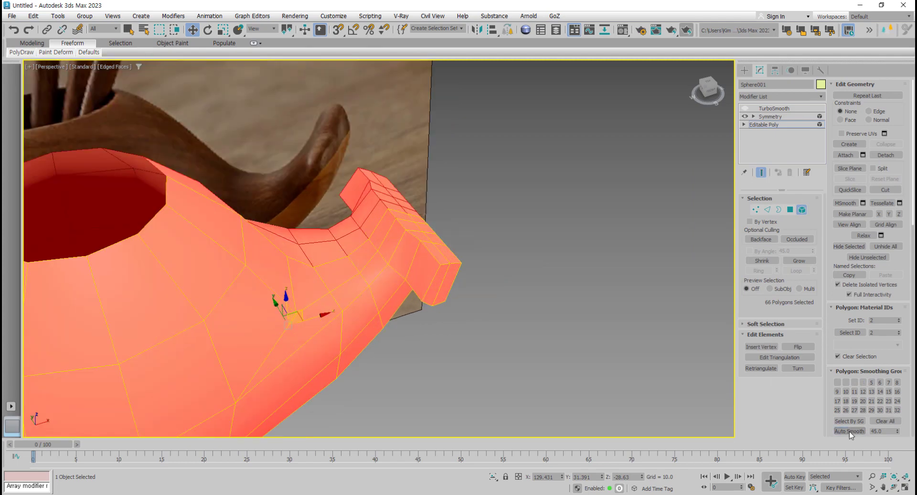
- Back at vertex level, lower the upper-edge vertex where the fin meets the tail to about Z 20
click(755, 210)
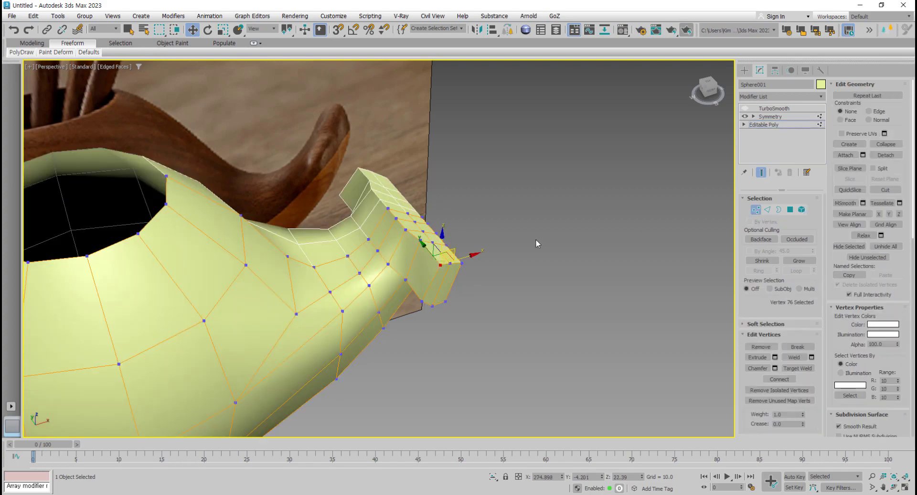
scroll(374, 207, up, 4)
click(370, 196)
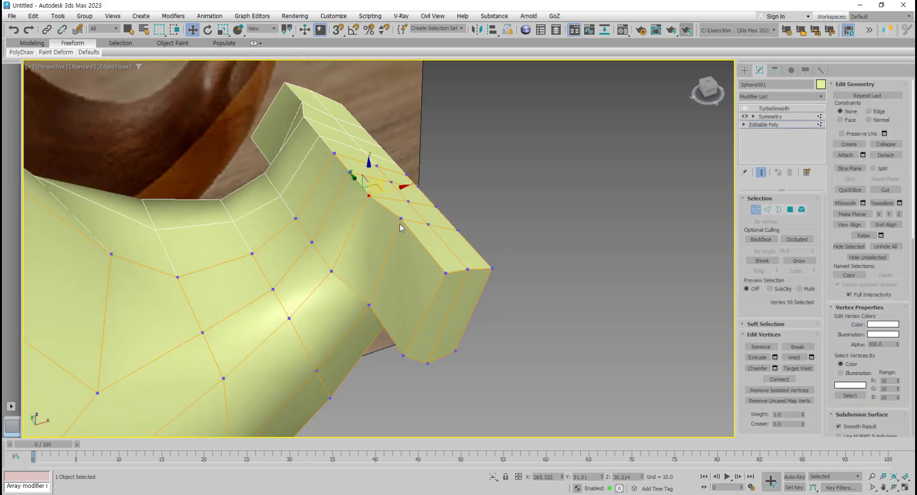
alt+middle_drag(470, 265, 432, 272)
middle_drag(432, 272, 430, 308)
alt+middle_drag(430, 308, 418, 319)
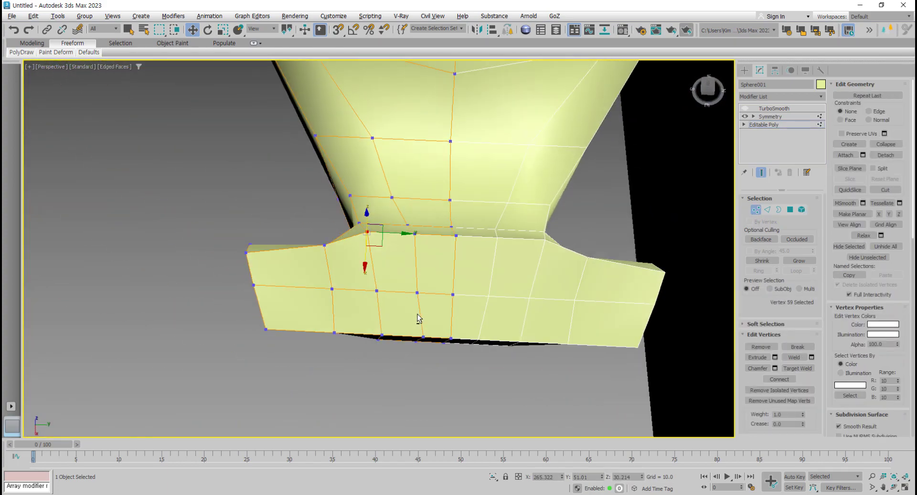
drag(367, 220, 323, 218)
- Raise the mid-fin vertex on the front lower edge to about Z 1.35, inspecting it from the side and above
alt+middle_drag(323, 218, 593, 292)
scroll(340, 250, up, 6)
alt+middle_drag(386, 271, 412, 266)
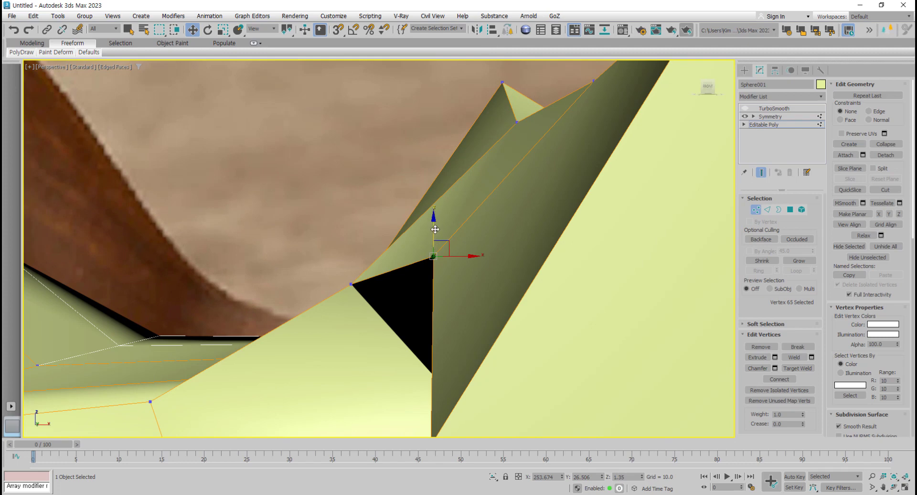
alt+middle_drag(446, 279, 401, 261)
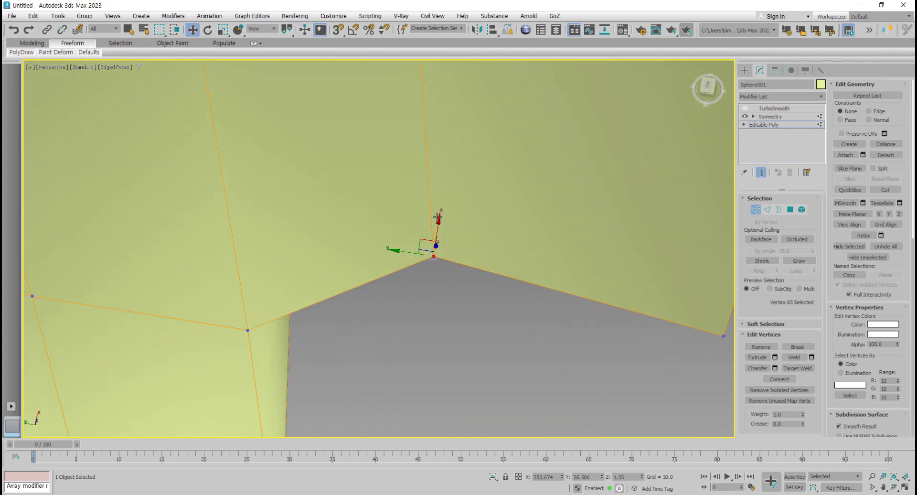
alt+middle_drag(442, 298, 449, 292)
- Set the reference coordinate system to Screen and check the move gizmo's alignment around the selected fin vertex from several angles
click(274, 30)
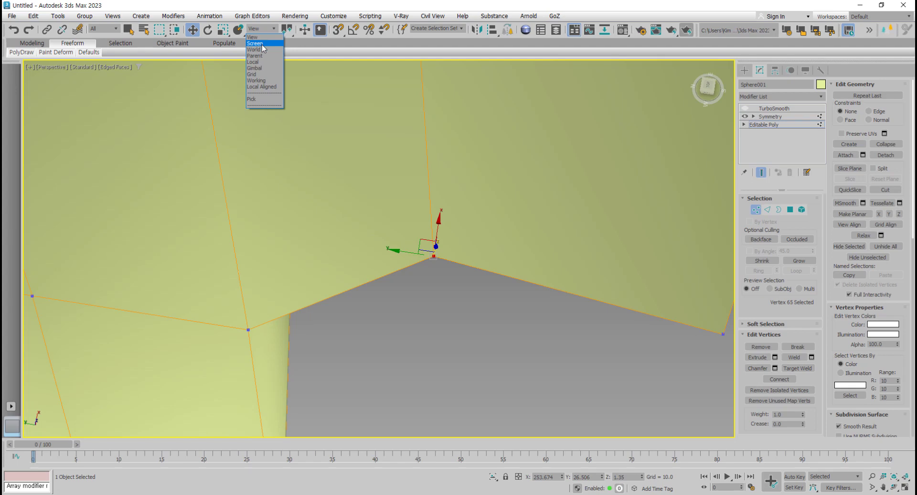
click(255, 43)
alt+middle_drag(480, 337, 427, 314)
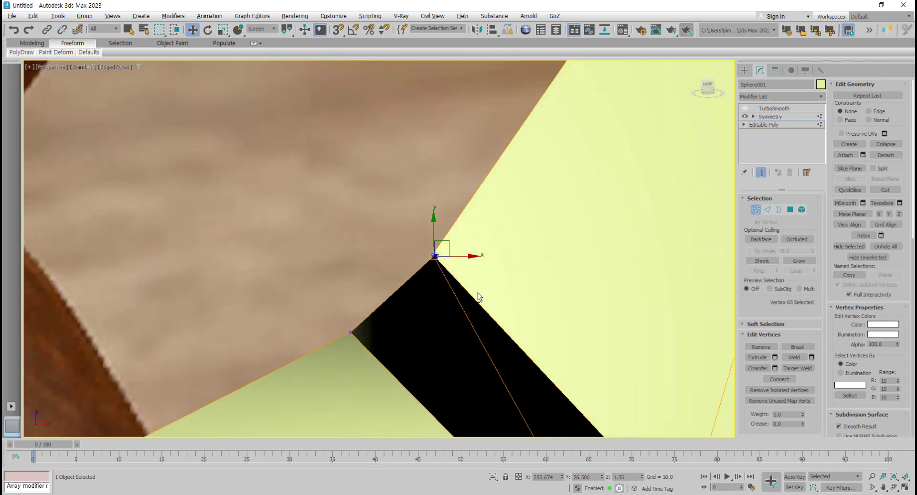
alt+middle_drag(478, 293, 562, 376)
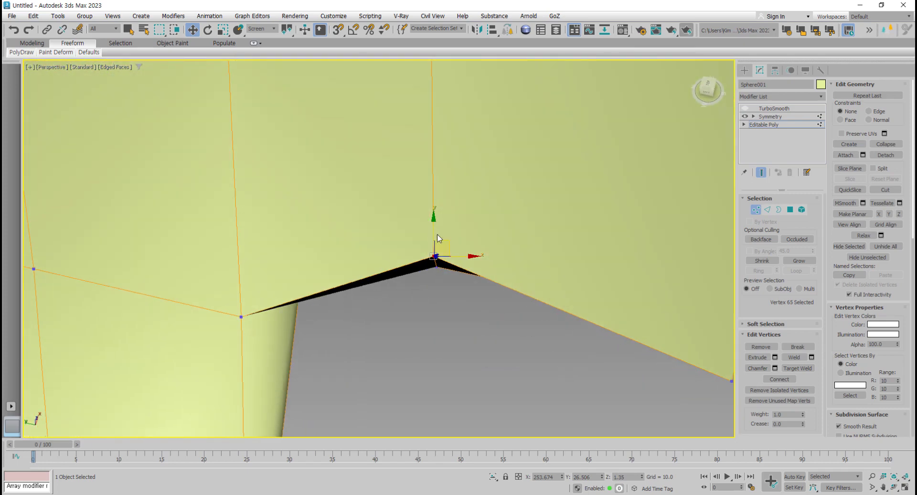
mouse_move(432, 223)
alt+middle_down()
mouse_move(477, 318)
mouse_move(482, 283)
mouse_move(431, 234)
alt+middle_up()
alt+middle_drag(474, 290, 477, 351)
alt+middle_drag(453, 247, 500, 349)
- Reposition the outer fin tip's front and middle lower vertices in the screen plane, the middle one near X 270, Z -24
click(486, 356)
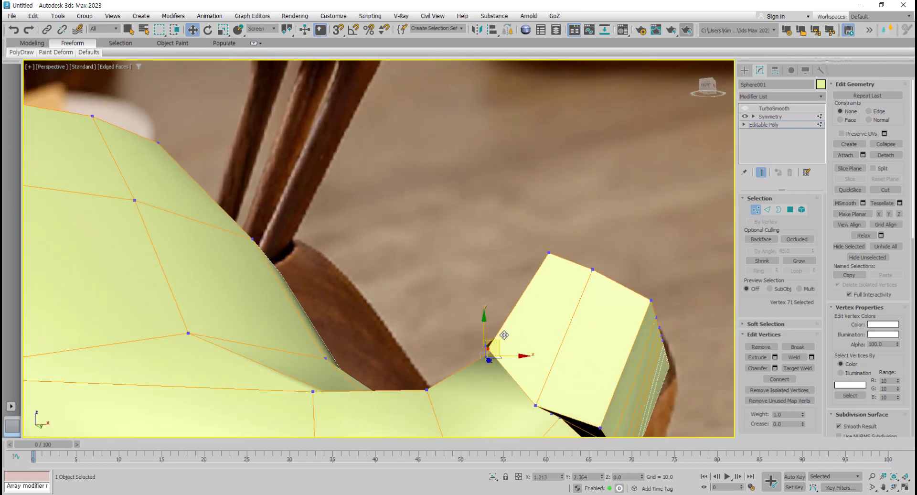
click(534, 405)
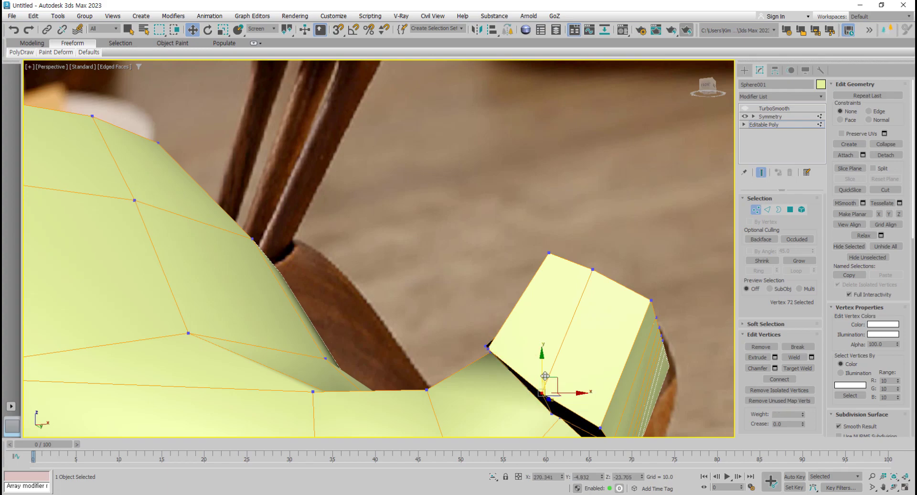
alt+middle_drag(533, 405, 605, 393)
scroll(509, 324, up, 2)
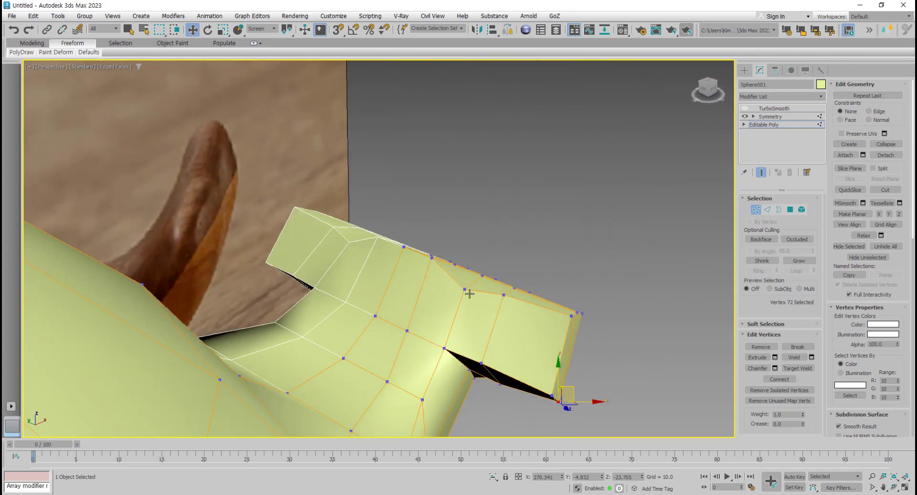
- Raise the dipped upper-edge vertex at the fin root to about Z 26 and lift its outer neighbour to even out the edge
click(467, 290)
alt+middle_drag(490, 315, 484, 285)
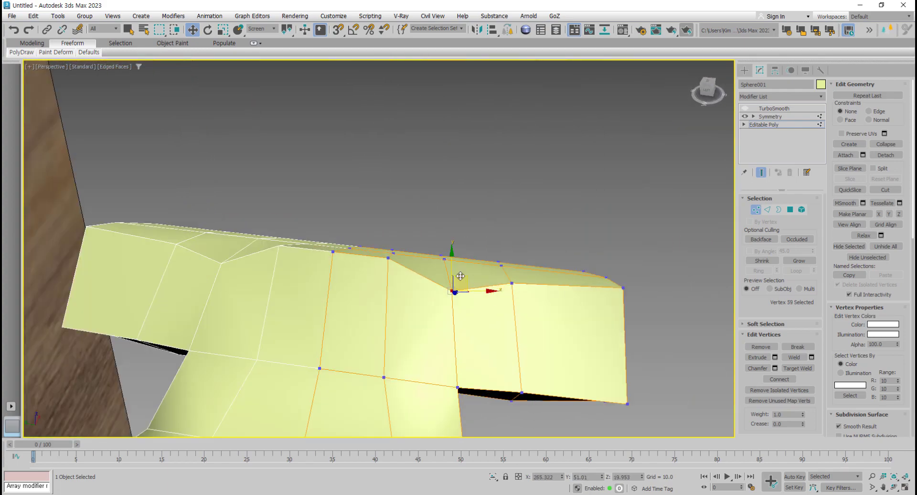
drag(460, 276, 460, 258)
drag(510, 282, 510, 272)
drag(452, 275, 452, 272)
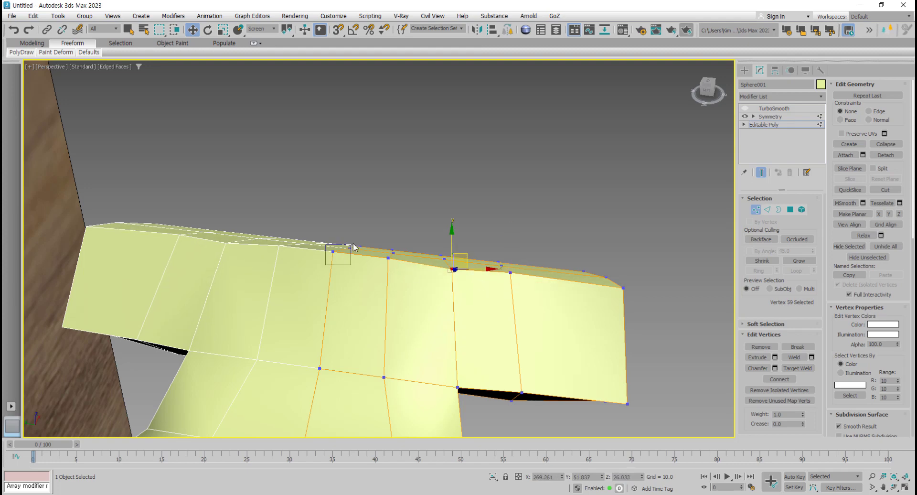
- Select the three centre-line vertices along the tail's top edge and lower them to form a notch between the fins
alt+middle_drag(360, 278, 358, 249)
drag(350, 231, 350, 246)
alt+middle_drag(428, 312, 391, 259)
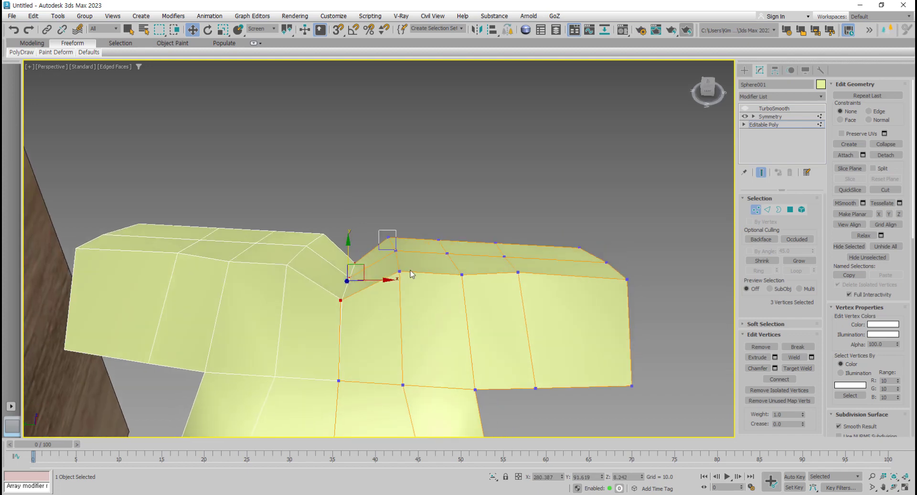
- Slightly lower the three top-edge vertices next to the tail's centre line and turn the TurboSmooth preview on
drag(412, 274, 420, 296)
drag(395, 232, 395, 240)
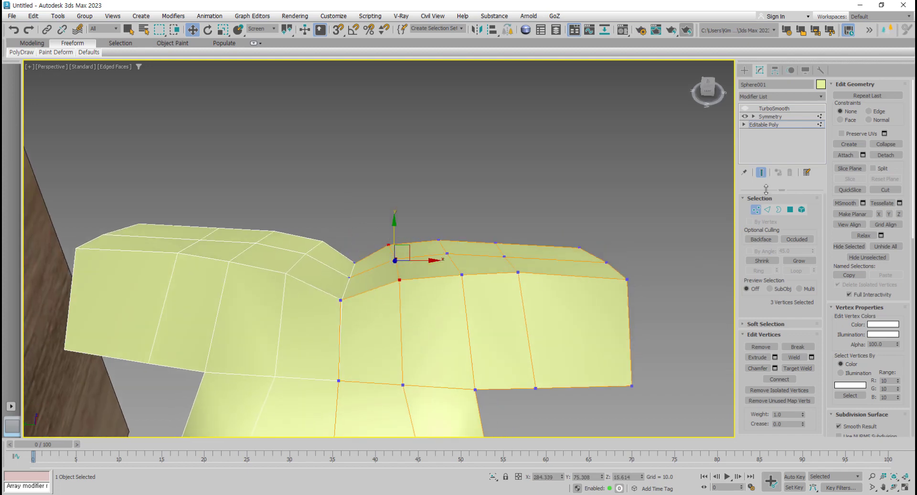
click(745, 109)
- Select the three centre-line vertices on the tail's top edge and lower them further to deepen the notch between the fins
alt+middle_drag(512, 313, 478, 315)
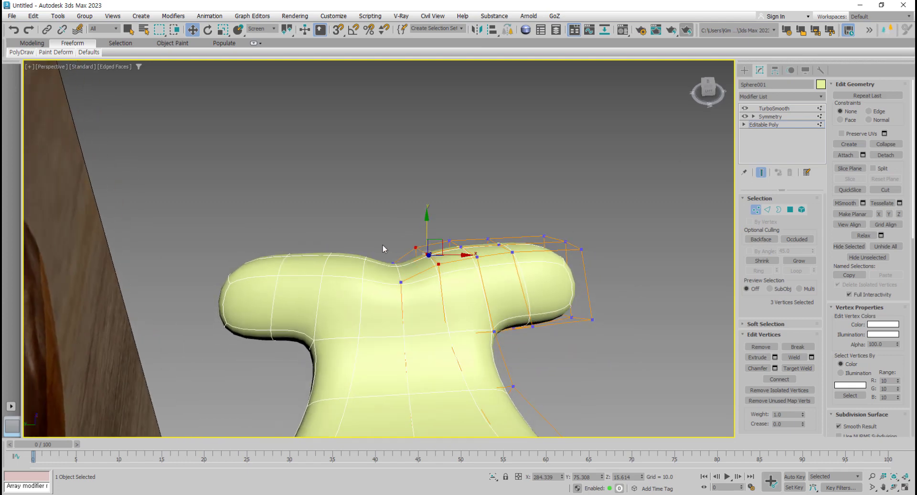
mouse_move(420, 328)
alt+middle_down()
mouse_move(415, 375)
mouse_move(417, 336)
alt+middle_up()
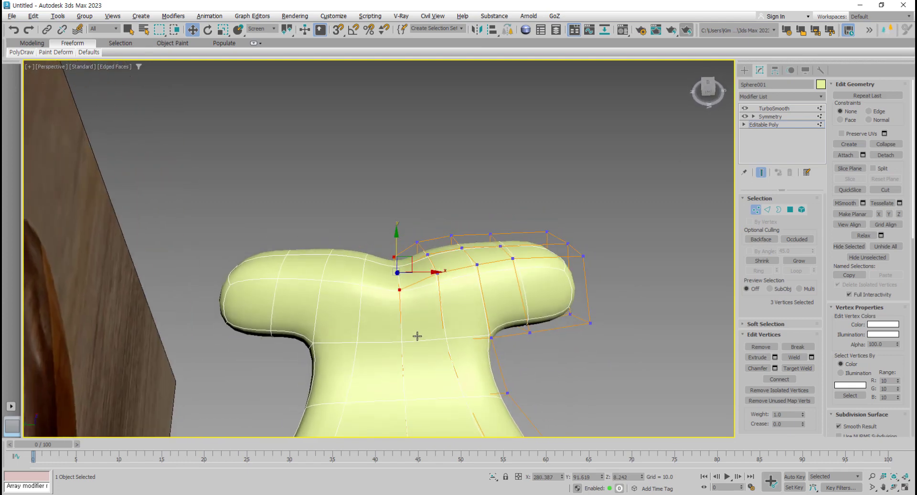
drag(400, 245, 400, 256)
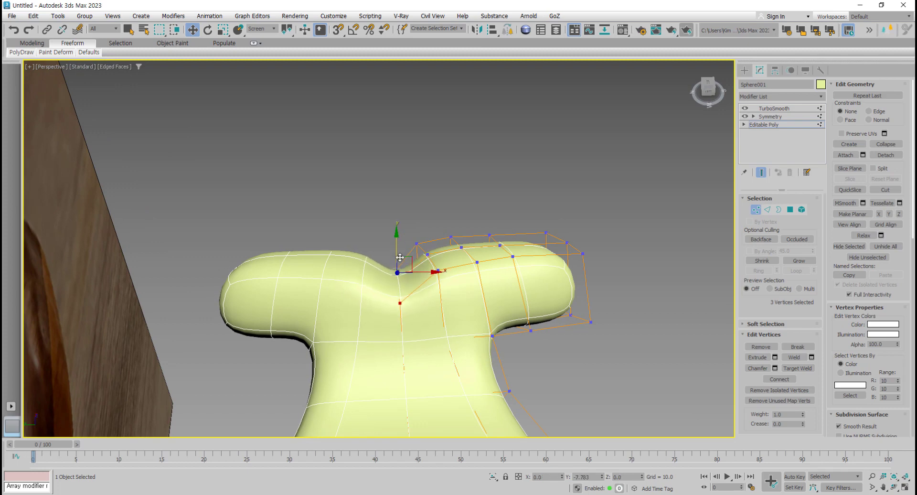
- Select the six vertices of the fin tip and scale them to about 81% in the Screen coordinate system
alt+middle_drag(399, 259, 491, 279)
alt+middle_drag(518, 221, 587, 302)
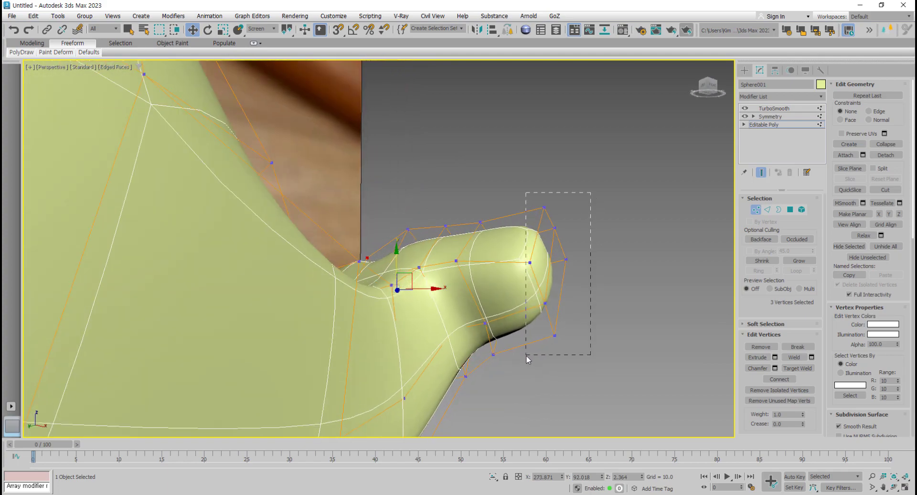
drag(527, 359, 527, 359)
alt+middle_drag(584, 373, 558, 305)
key(r)
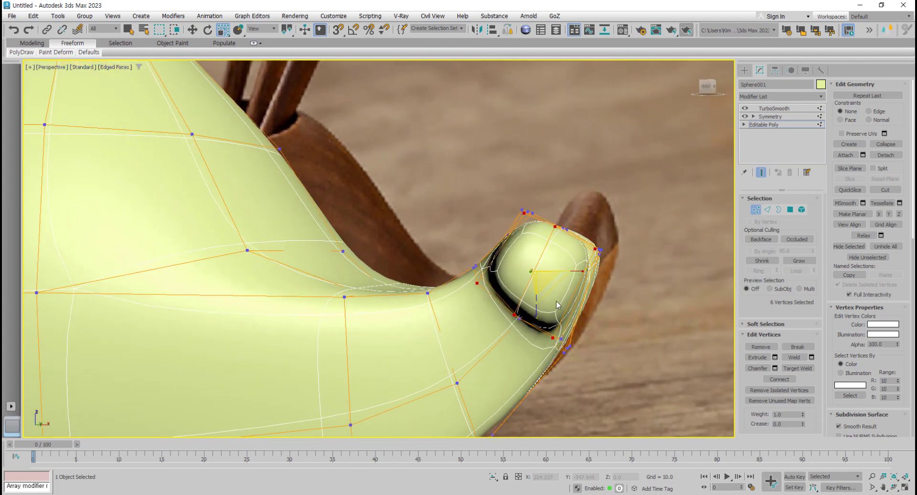
click(270, 29)
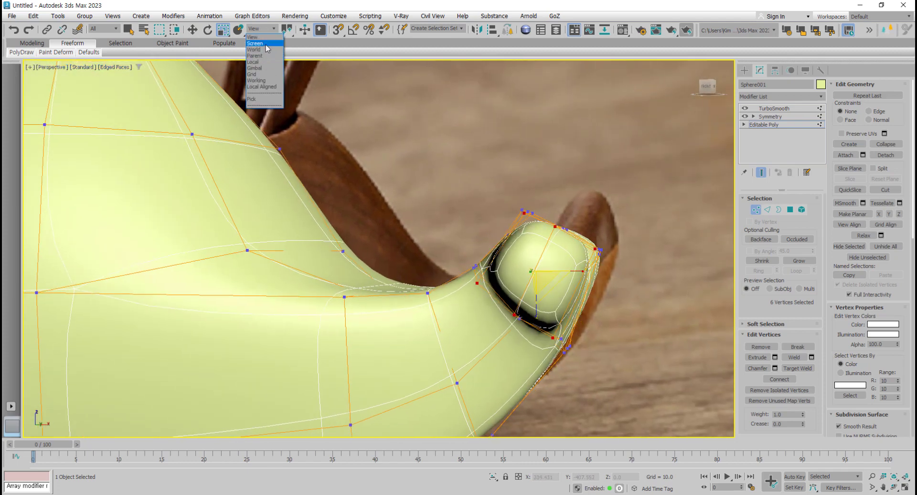
click(265, 44)
alt+middle_drag(570, 299, 575, 297)
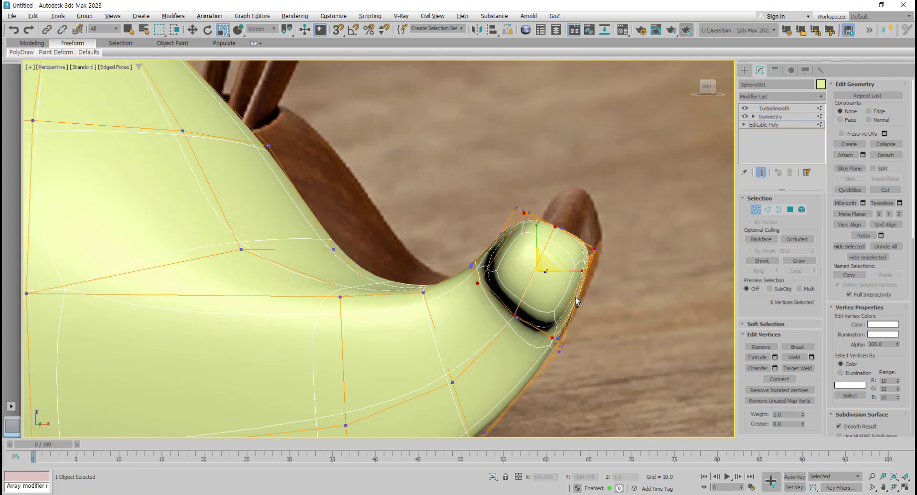
drag(557, 260, 551, 290)
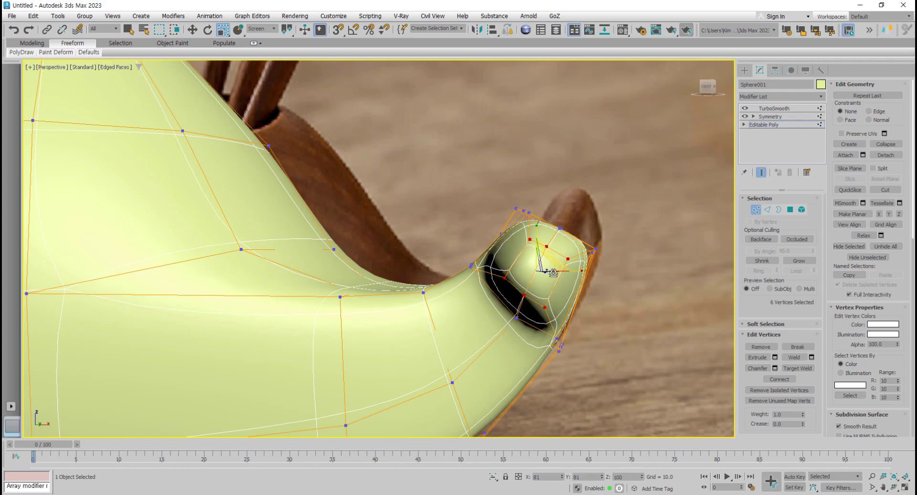
- Select the six-vertex loop just inside the fin tip and scale it down slightly to thin the fin there
alt+middle_drag(556, 258, 645, 303)
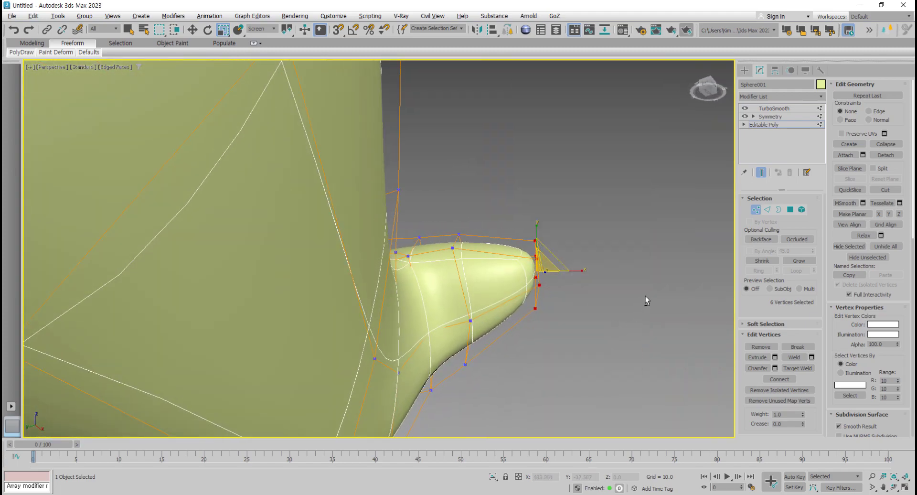
drag(452, 379, 452, 380)
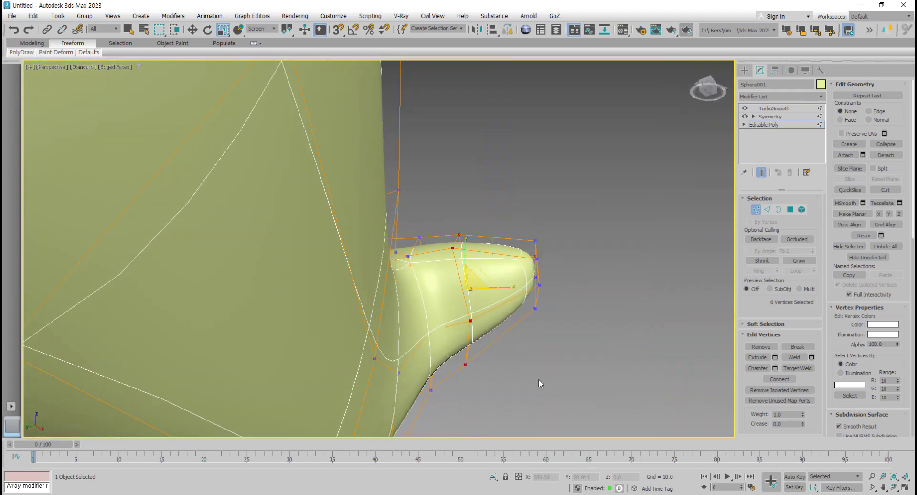
alt+middle_drag(538, 379, 526, 317)
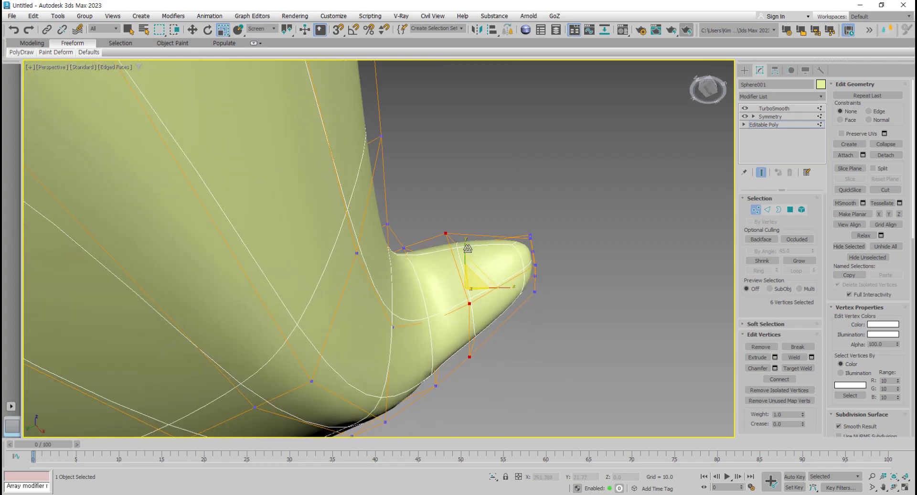
drag(466, 248, 467, 262)
- Select the three vertices beside the centre line across the tail's rear edge and scale them closer together to about 53%
alt+middle_drag(610, 388, 435, 298)
click(379, 282)
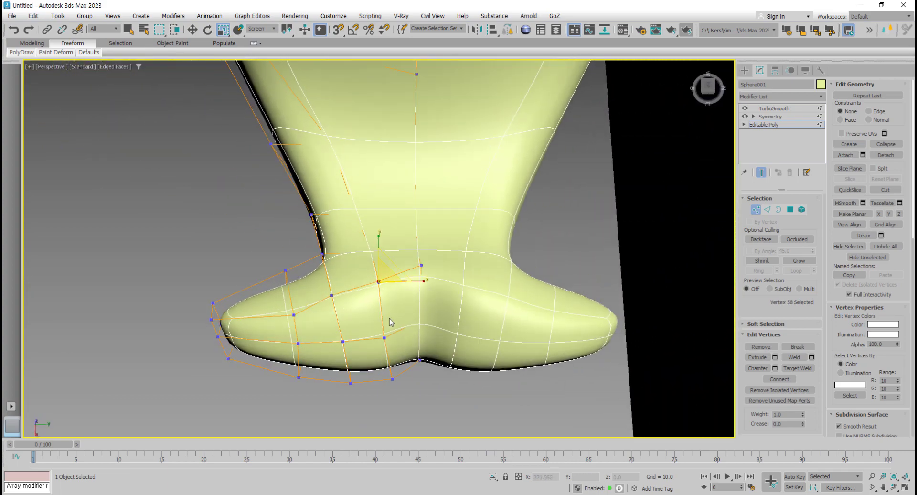
ctrl+click(385, 339)
ctrl+click(393, 380)
alt+middle_drag(419, 366, 494, 334)
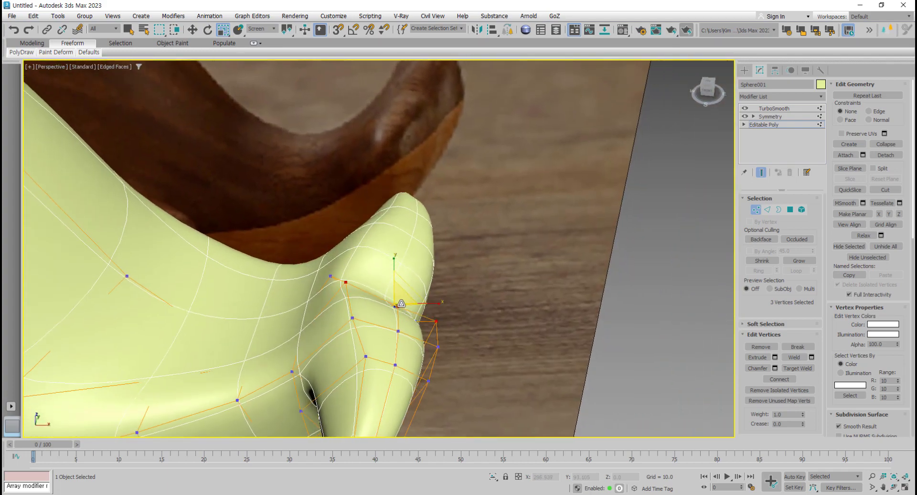
drag(401, 304, 421, 338)
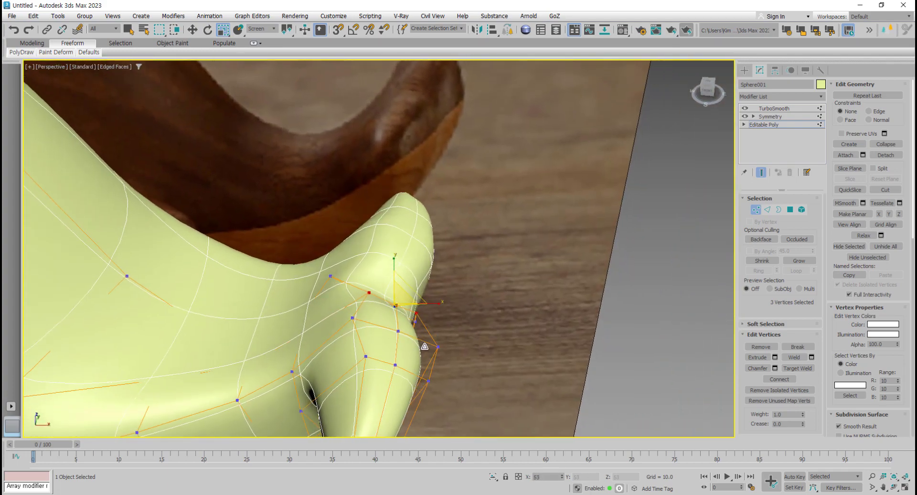
- Select the three centre-line vertices across the tail notch, using wireframe display to reach the hidden ones, and scale them closer together
alt+middle_drag(443, 350, 398, 340)
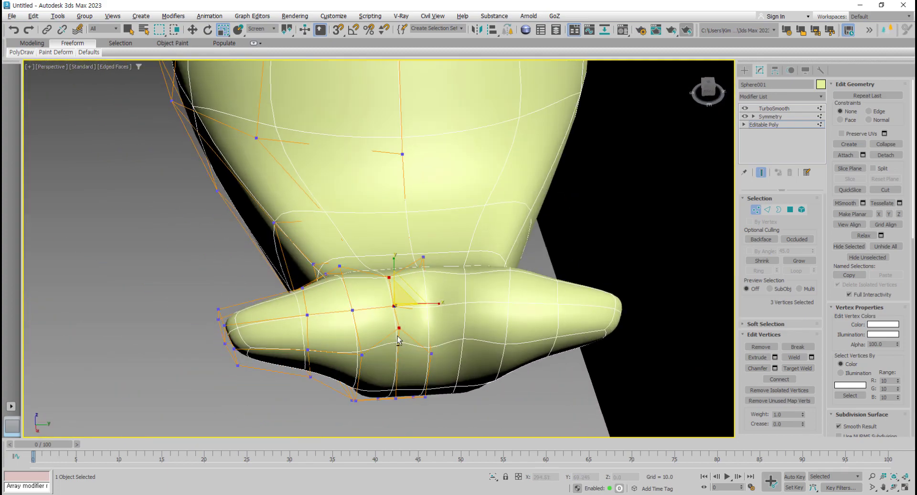
click(422, 259)
alt+middle_drag(437, 319, 440, 331)
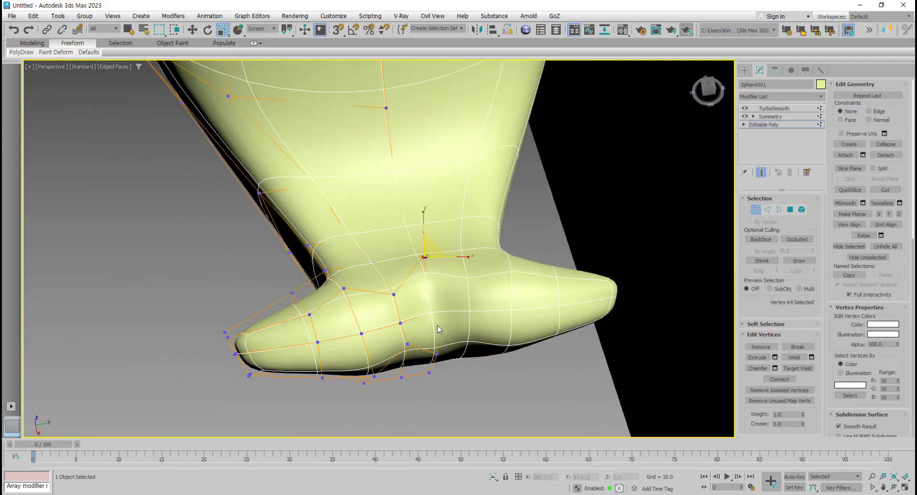
scroll(439, 330, up, 2)
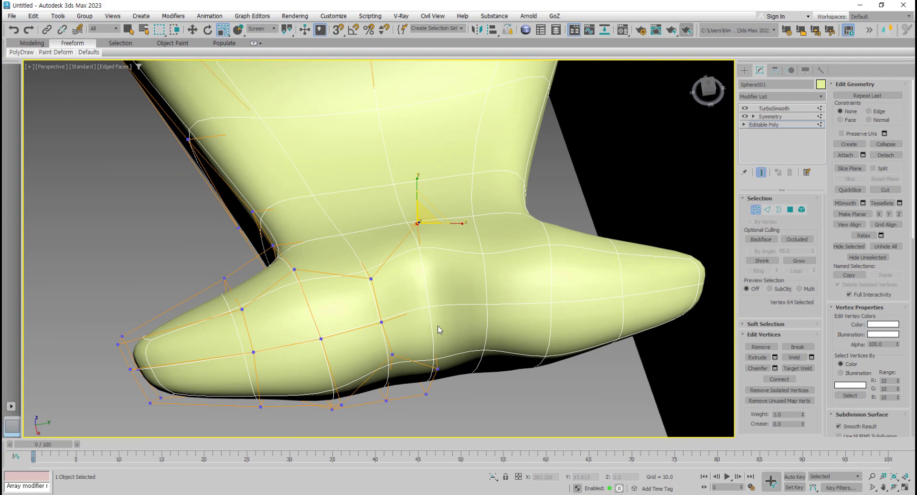
key(F3)
ctrl+click(429, 308)
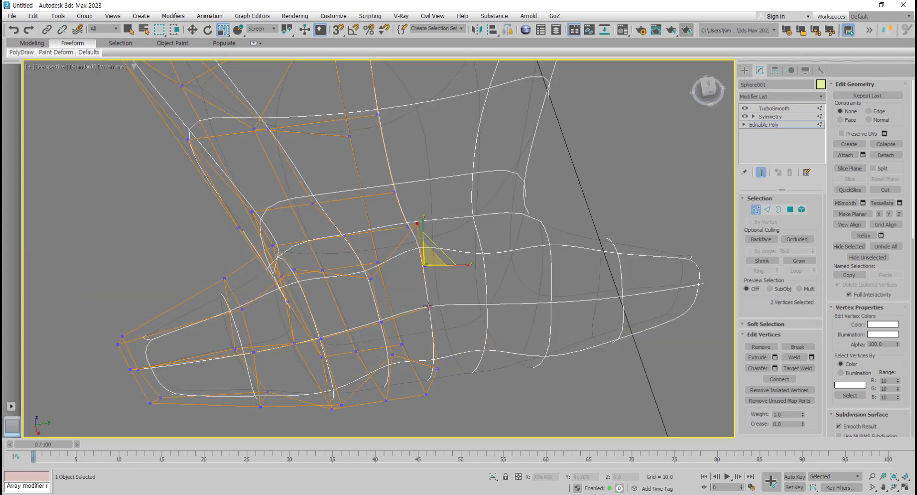
ctrl+click(439, 369)
mouse_move(440, 369)
alt+middle_down()
mouse_move(469, 384)
mouse_move(475, 377)
mouse_move(440, 301)
alt+middle_up()
key(F3)
drag(443, 308, 444, 354)
- Raise the centre vertex on the tail's underside and its neighbour to about Z -44
alt+middle_drag(446, 359, 478, 307)
click(462, 321)
key(w)
alt+middle_drag(526, 349, 484, 411)
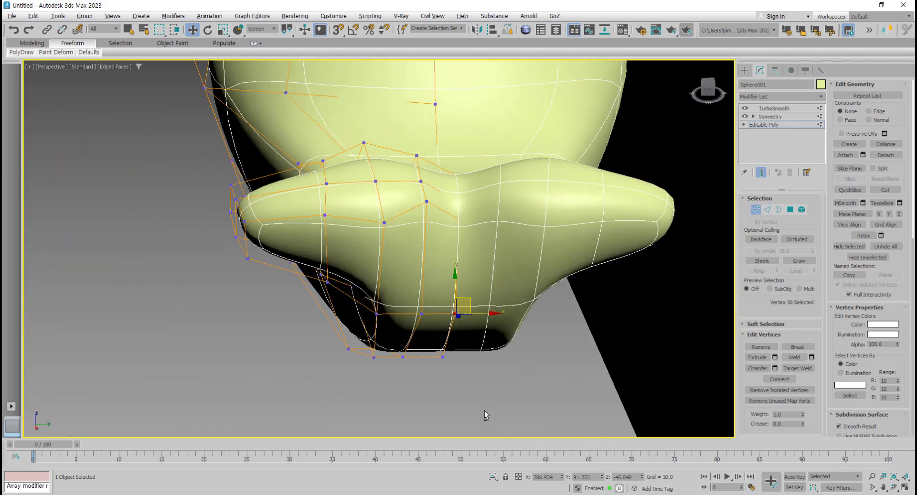
drag(457, 283, 459, 276)
drag(463, 308, 466, 289)
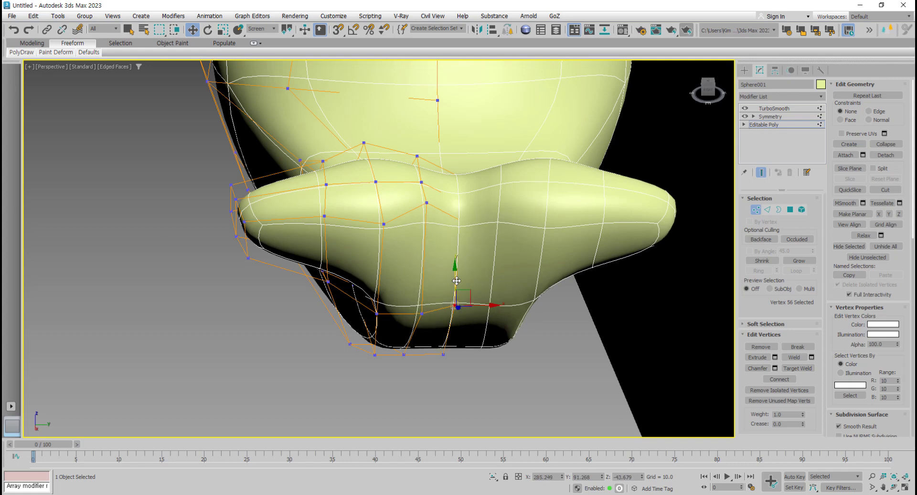
click(422, 314)
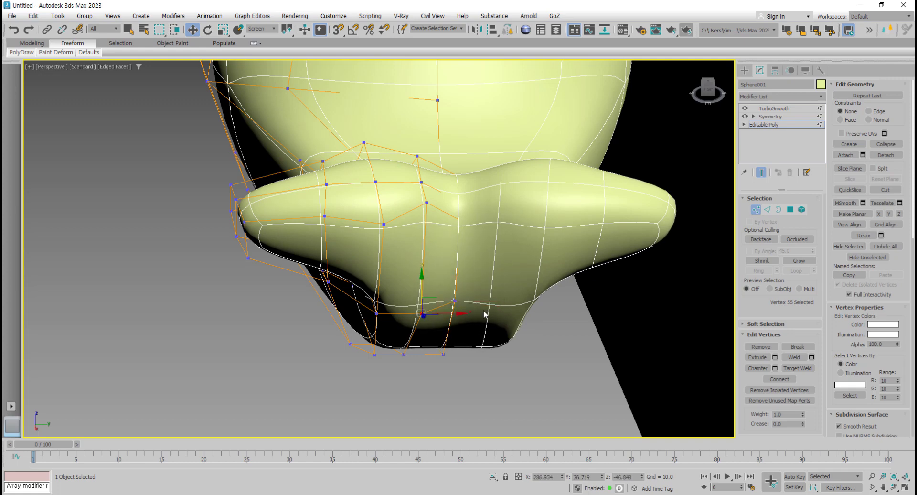
drag(425, 294, 424, 288)
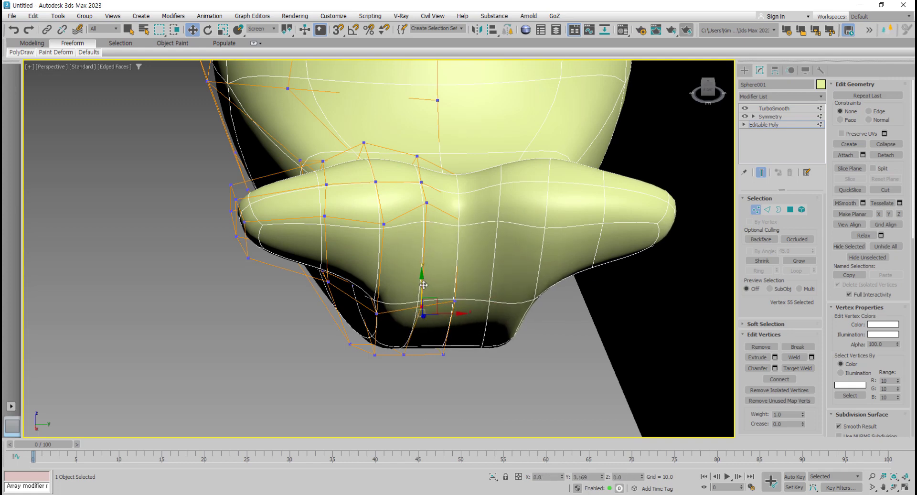
- Select the 12 vertices forming the fin's outer end and scale them up slightly in the screen plane
alt+middle_drag(425, 288, 520, 311)
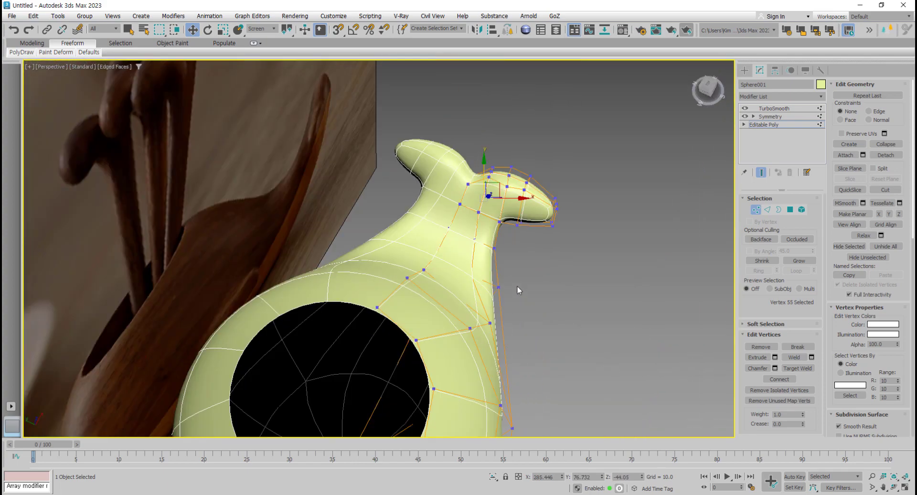
scroll(496, 237, up, 4)
alt+middle_drag(503, 269, 522, 262)
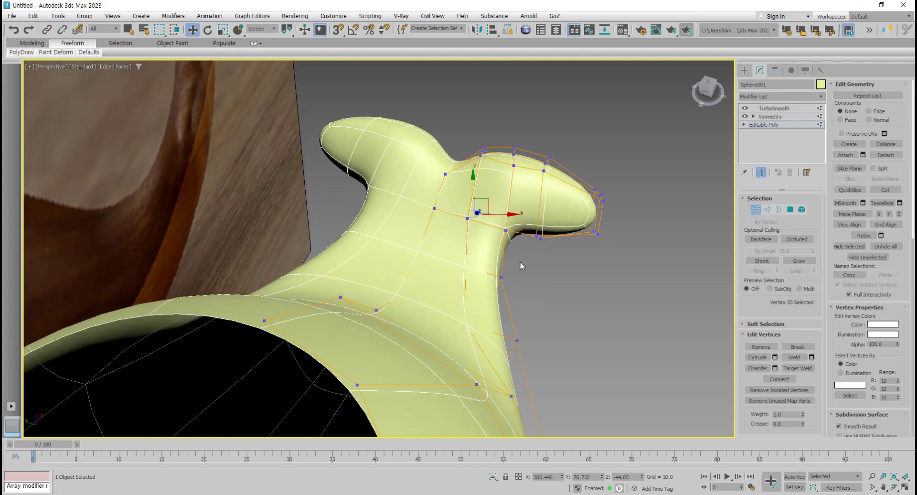
scroll(498, 291, down, 5)
alt+middle_drag(498, 291, 529, 326)
scroll(505, 284, up, 5)
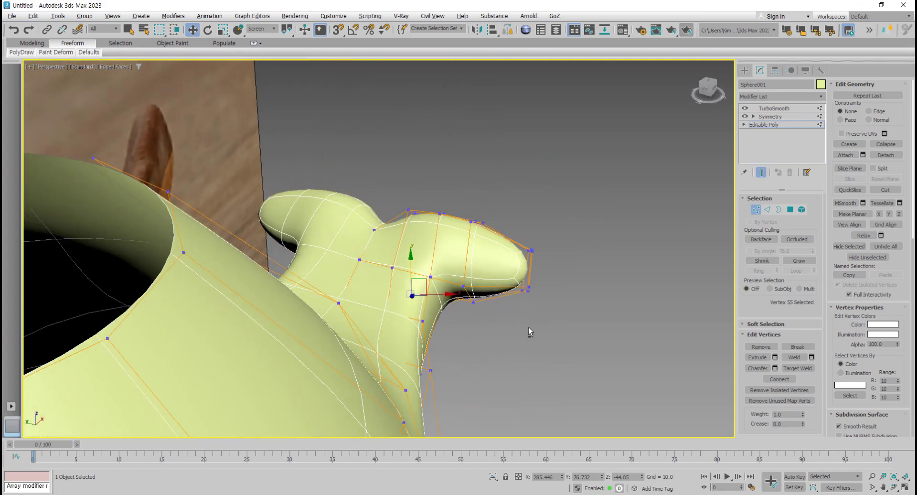
drag(567, 203, 455, 320)
scroll(474, 328, up, 2)
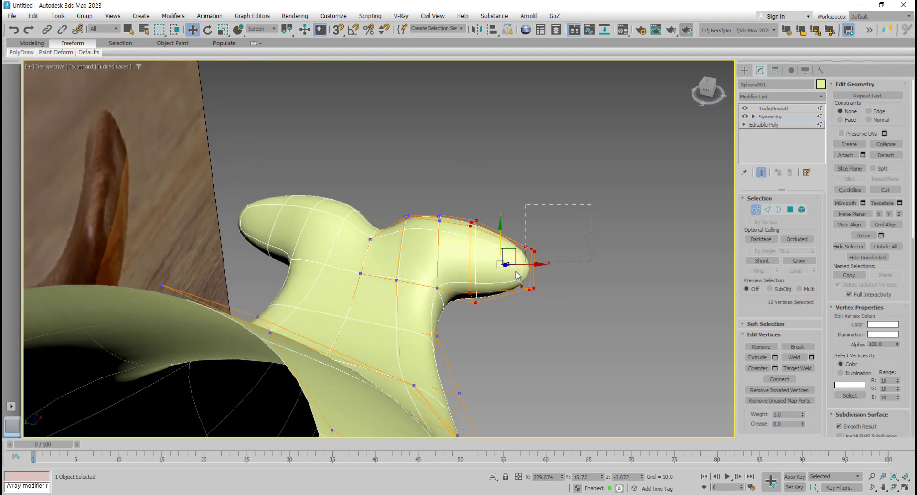
middle_drag(466, 310, 471, 318)
key(r)
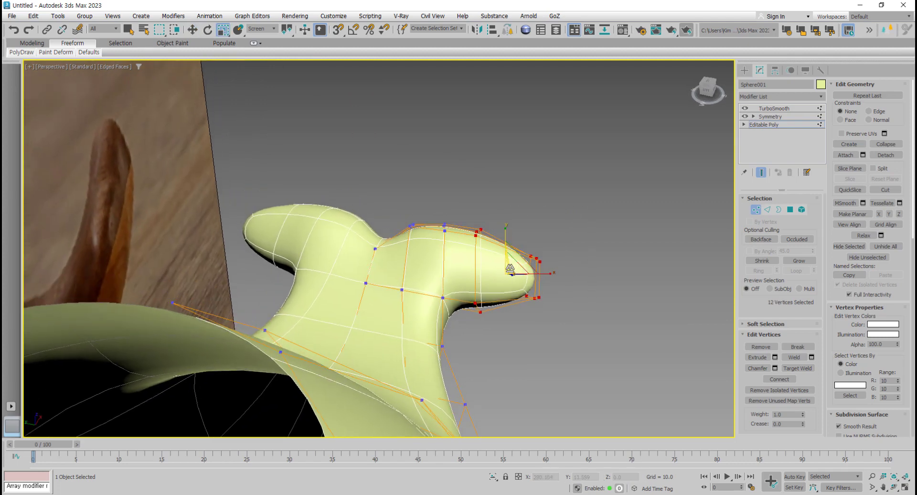
alt+middle_drag(517, 268, 504, 276)
drag(514, 267, 521, 259)
- Move the fin's 12 outer vertices outward along the screen X axis to lengthen the fin
key(w)
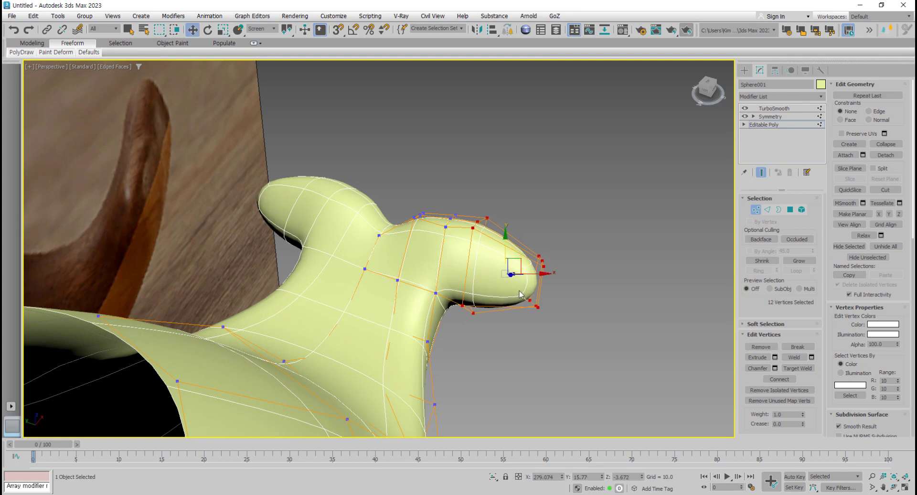
alt+middle_drag(519, 262, 544, 272)
drag(543, 274, 559, 275)
- Select the three side vertices running from the tail stem to the fin root and lower them
alt+middle_drag(558, 276, 496, 345)
scroll(490, 292, down, 5)
scroll(473, 330, up, 4)
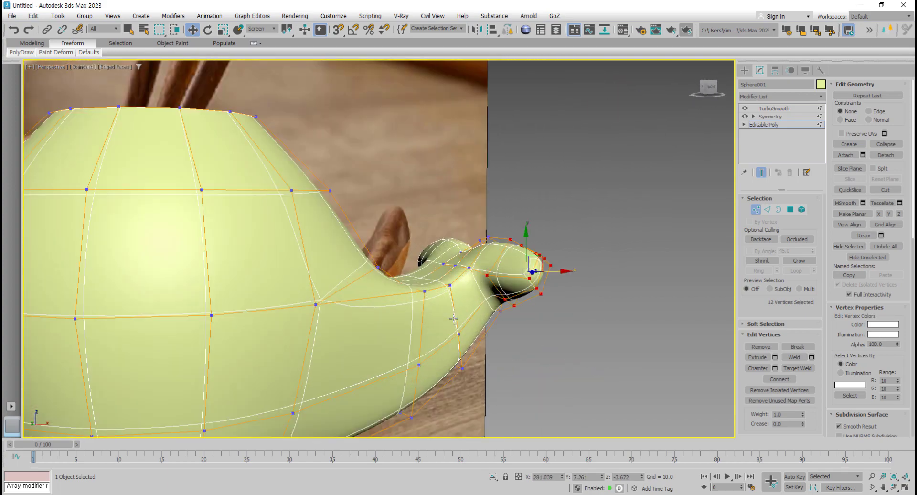
scroll(418, 321, down, 4)
middle_drag(418, 321, 434, 322)
scroll(439, 318, up, 5)
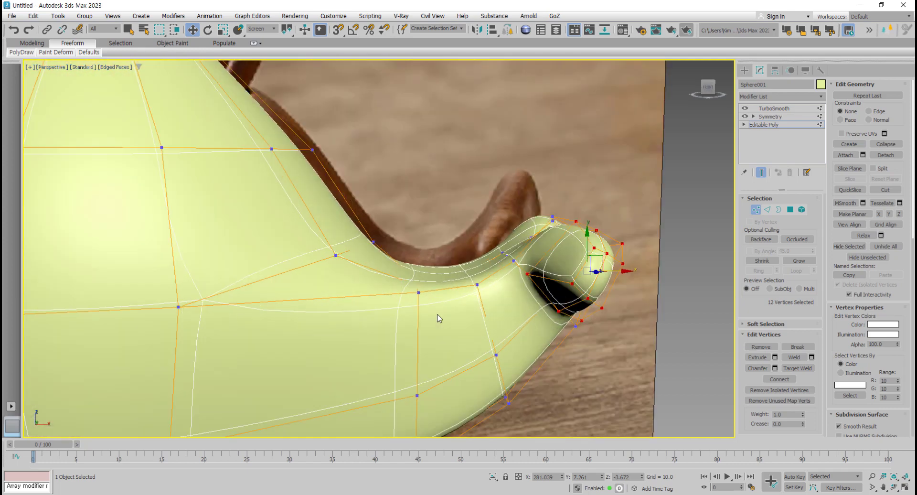
click(419, 293)
ctrl+click(477, 286)
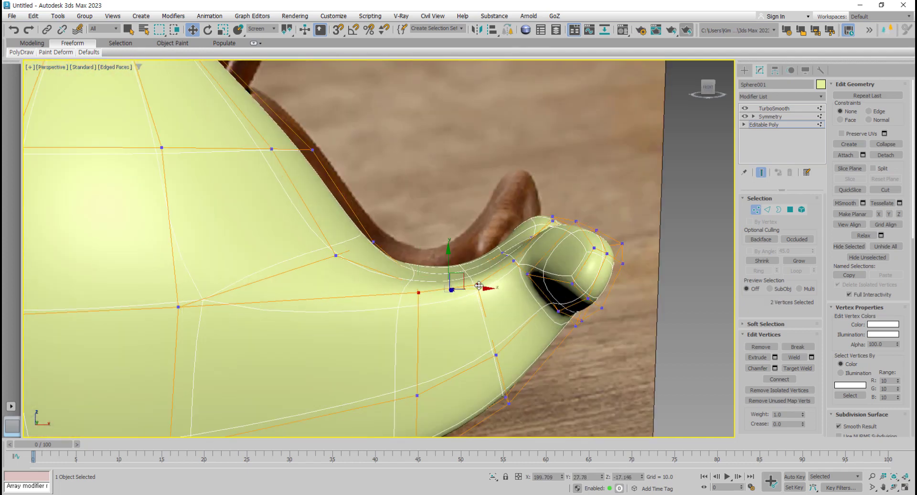
ctrl+click(514, 263)
alt+middle_drag(496, 300, 487, 293)
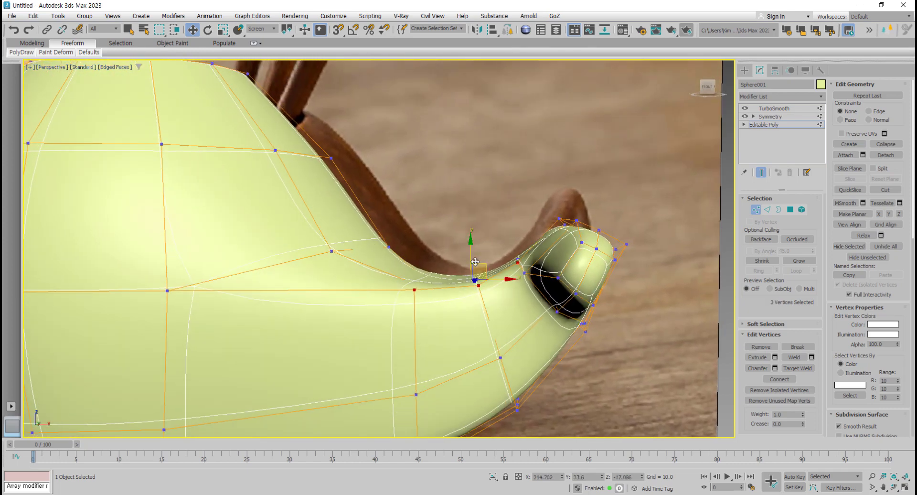
drag(471, 251, 475, 269)
- Lower the vertex at the fin root and nudge the neighbouring fin vertex slightly down and outward
click(528, 282)
click(524, 273)
alt+middle_drag(536, 326, 507, 296)
click(493, 284)
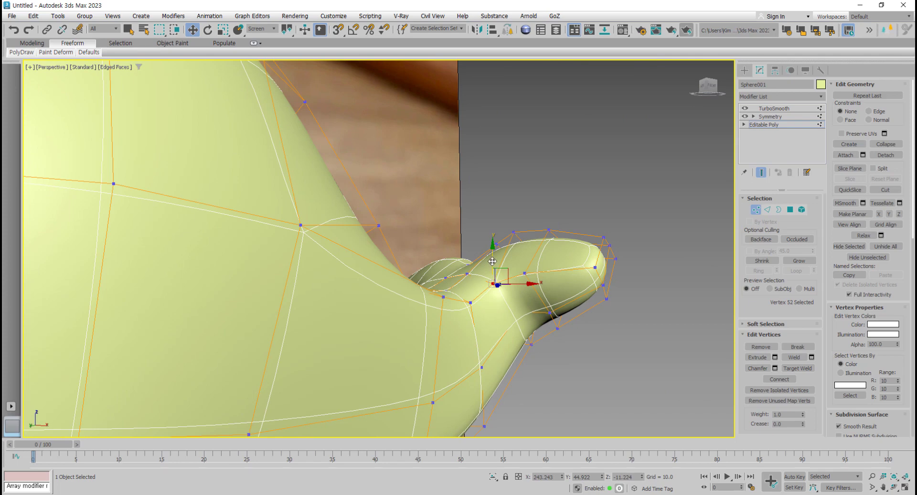
drag(492, 262, 492, 271)
click(531, 280)
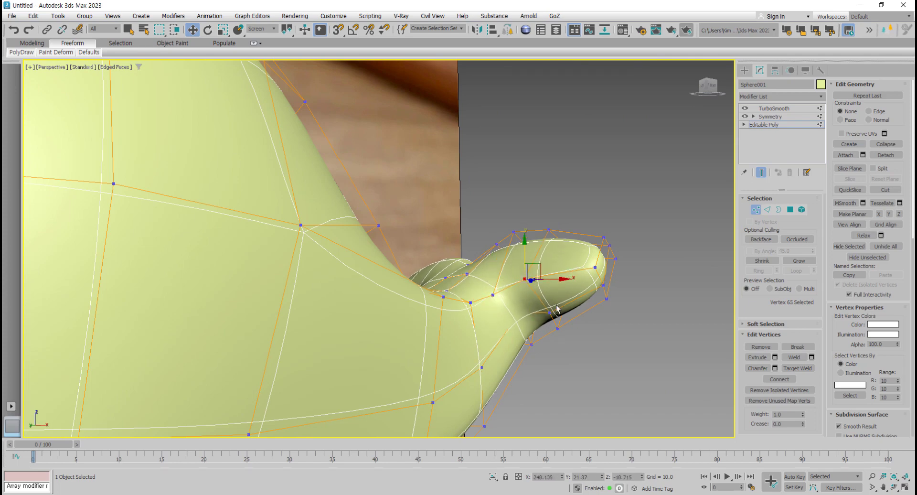
alt+middle_drag(558, 310, 525, 310)
drag(539, 265, 544, 269)
scroll(472, 331, down, 4)
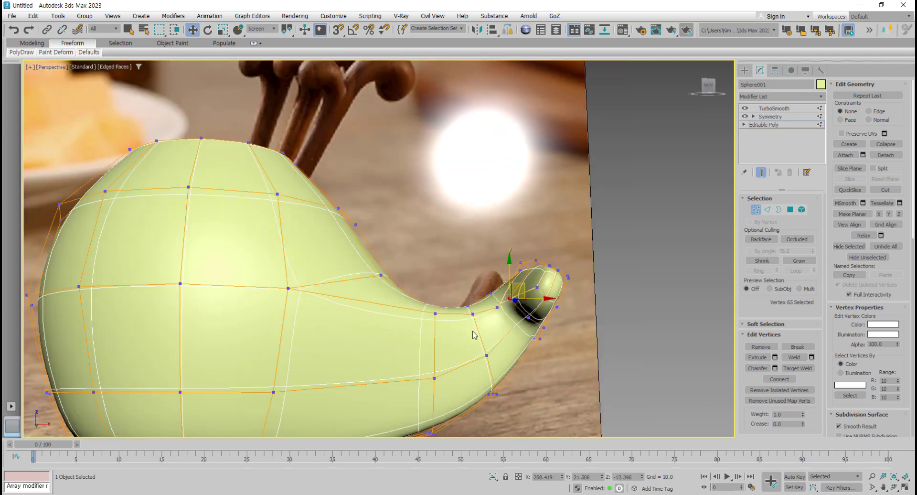
- Lower the tail stem's two upper side vertices, hiding the modifier result, to about Z -34 and Z -30
alt+middle_drag(472, 331, 443, 327)
click(435, 315)
drag(436, 316, 435, 321)
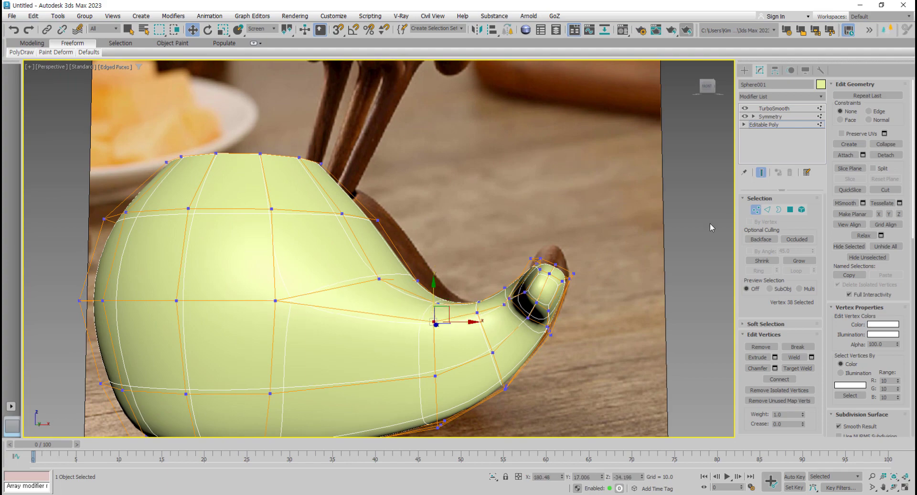
click(761, 174)
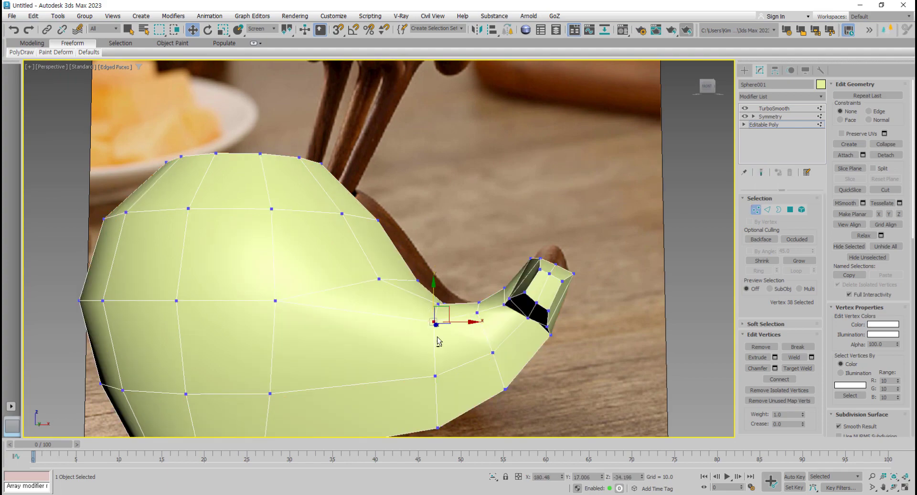
alt+middle_drag(438, 340, 463, 350)
click(466, 310)
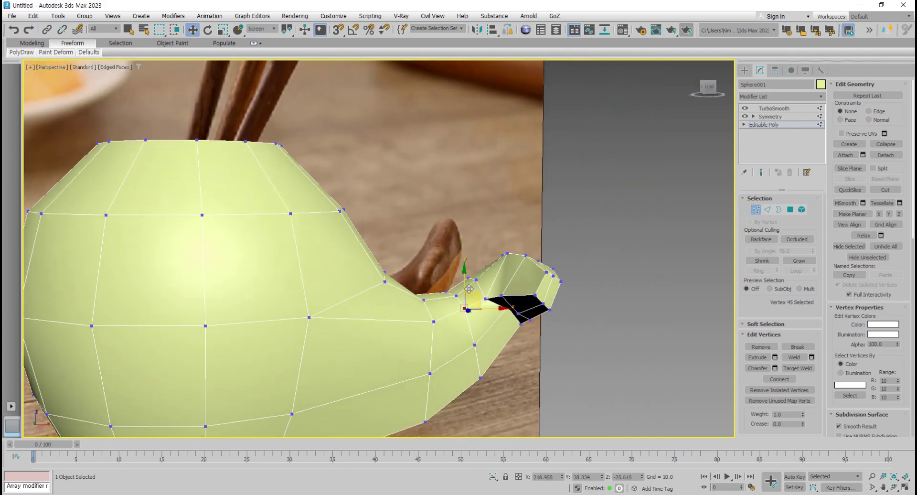
drag(465, 287, 466, 291)
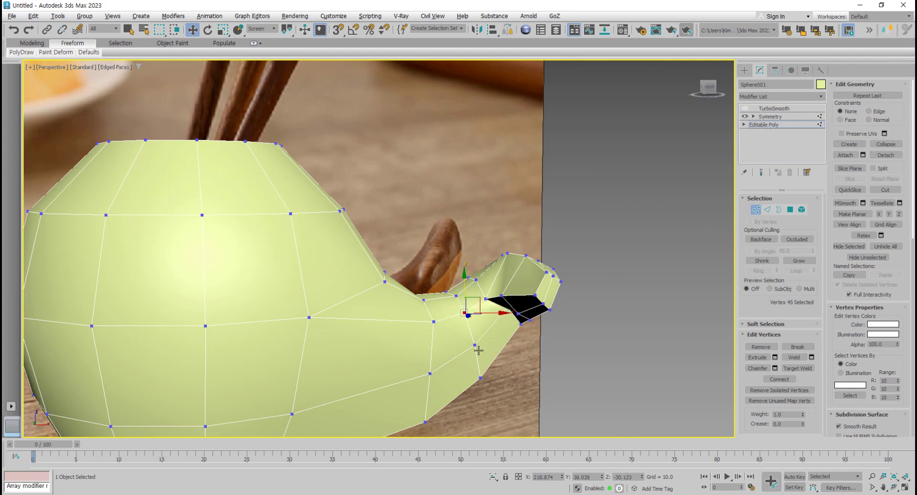
- Show the mirrored body without smoothing and check the vertices around the fin root and upper tail from several angles
alt+middle_drag(478, 351, 409, 387)
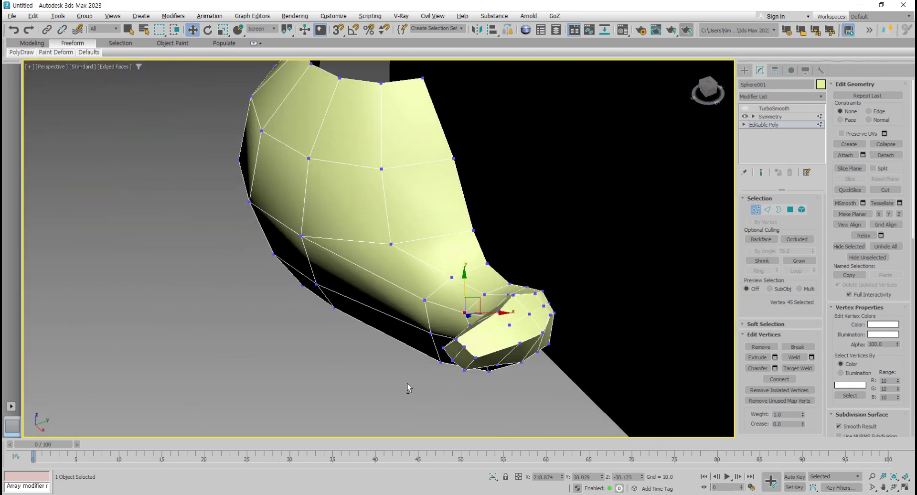
click(762, 173)
alt+middle_drag(458, 332, 413, 352)
click(455, 304)
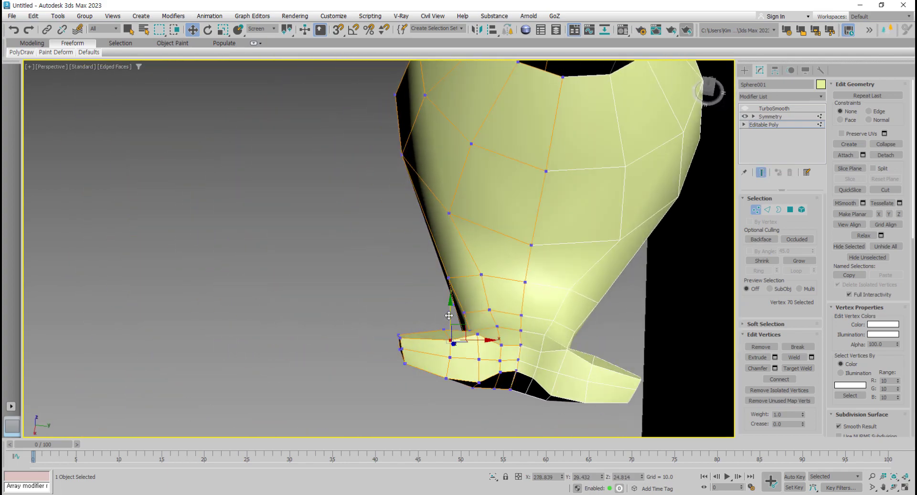
click(477, 334)
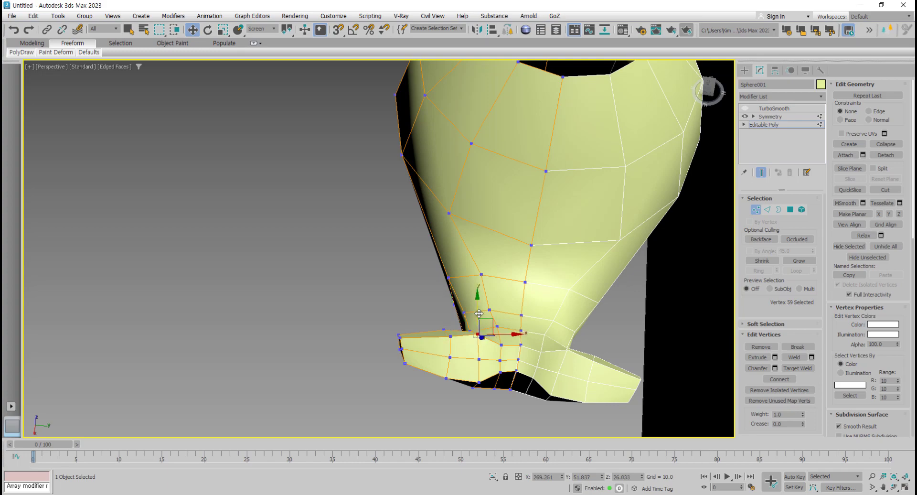
alt+middle_drag(480, 330, 537, 284)
click(419, 290)
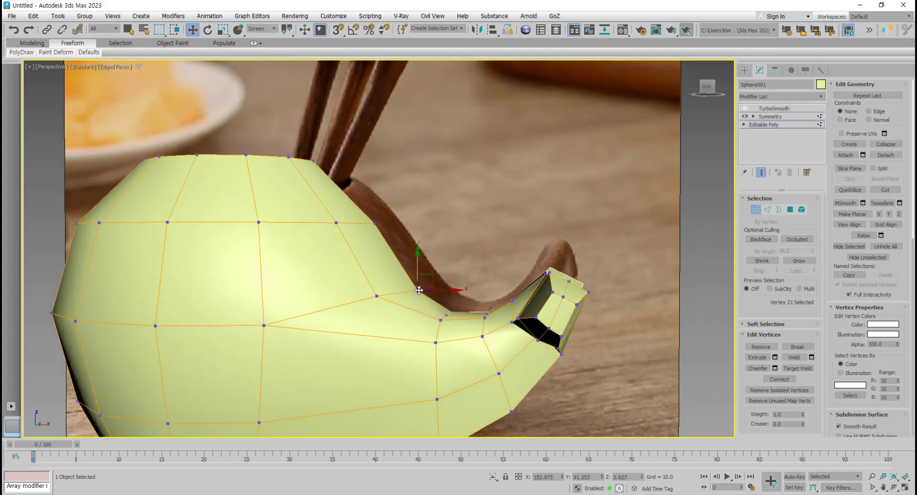
alt+middle_drag(440, 311, 451, 316)
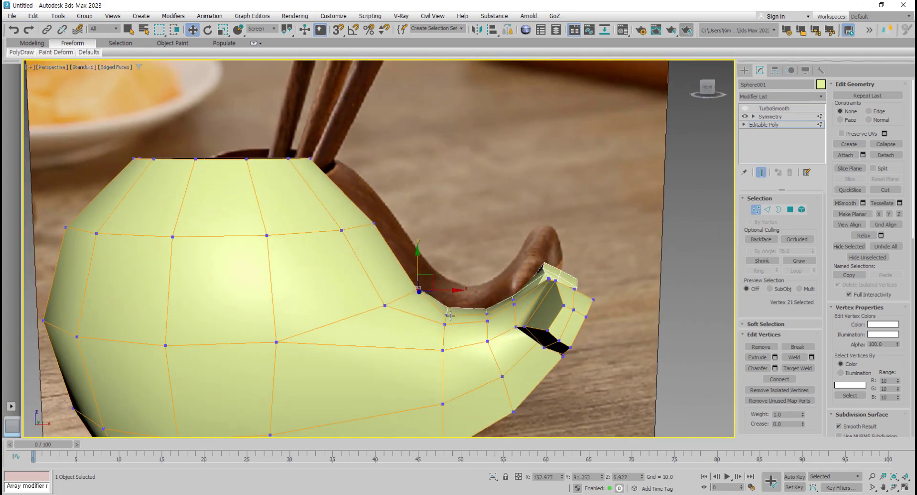
- Lower the tail stem's side vertices a little further, bringing the one nearest the fin to about Z -35
click(445, 326)
click(444, 350)
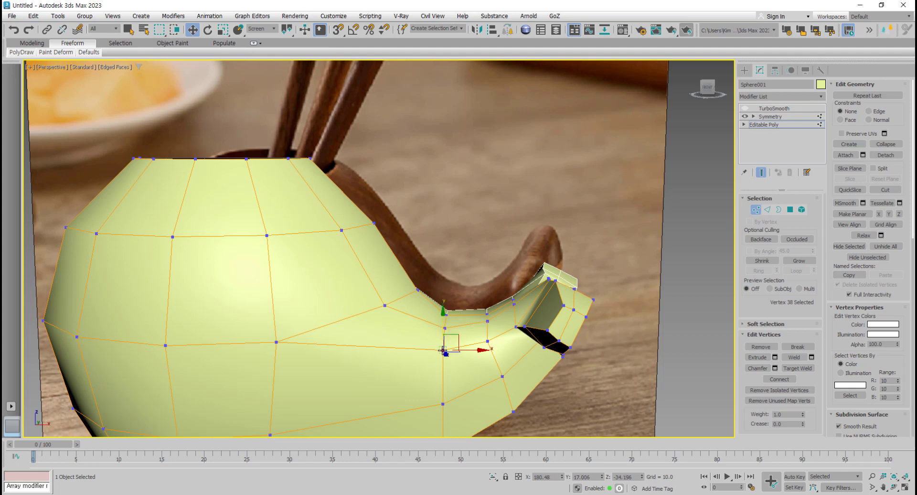
drag(444, 329, 454, 333)
click(488, 341)
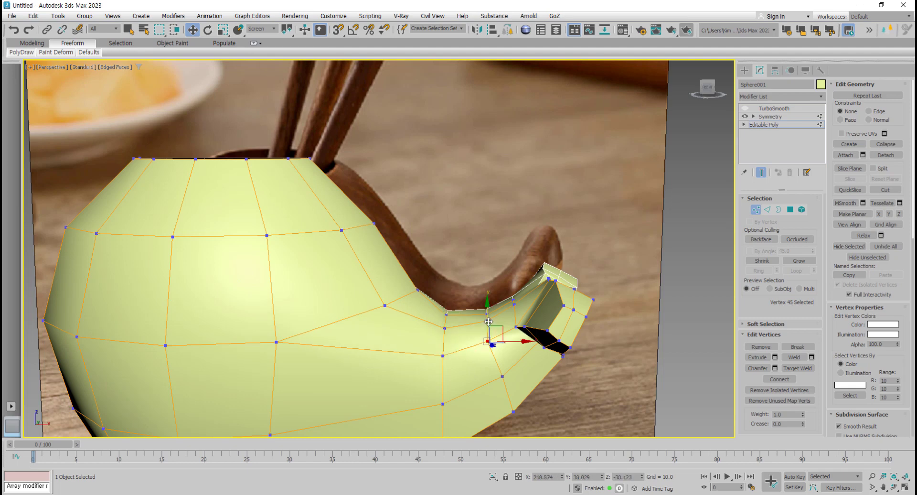
alt+middle_drag(487, 341, 386, 323)
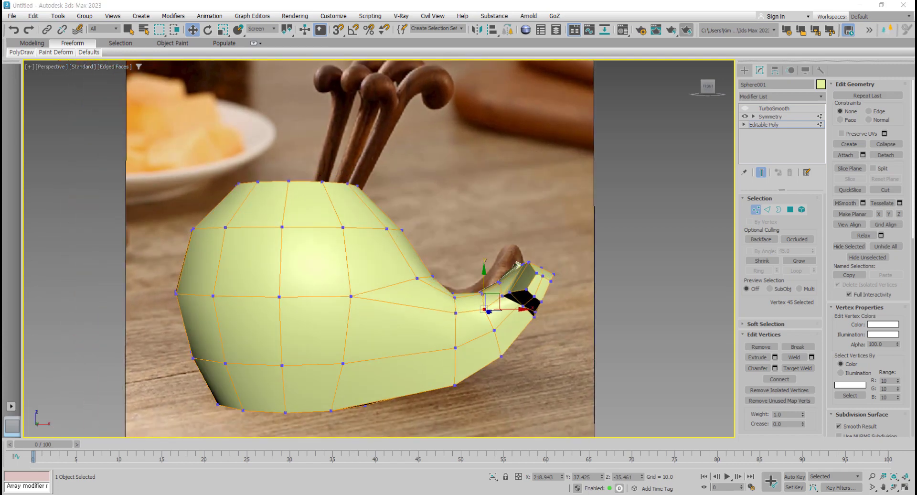
- Turn on see-through display for the body and maximize the Front view over the lower body and tail
middle_drag(482, 333, 492, 328)
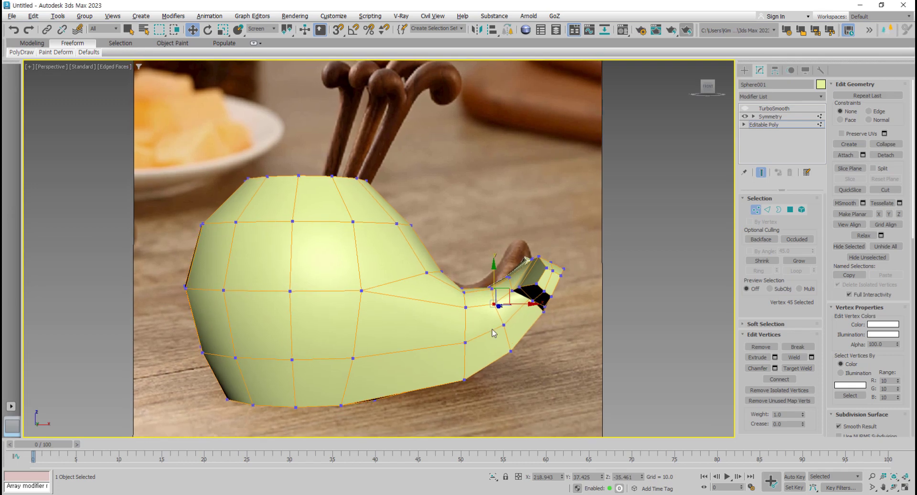
key(alt+w)
middle_drag(508, 209, 519, 206)
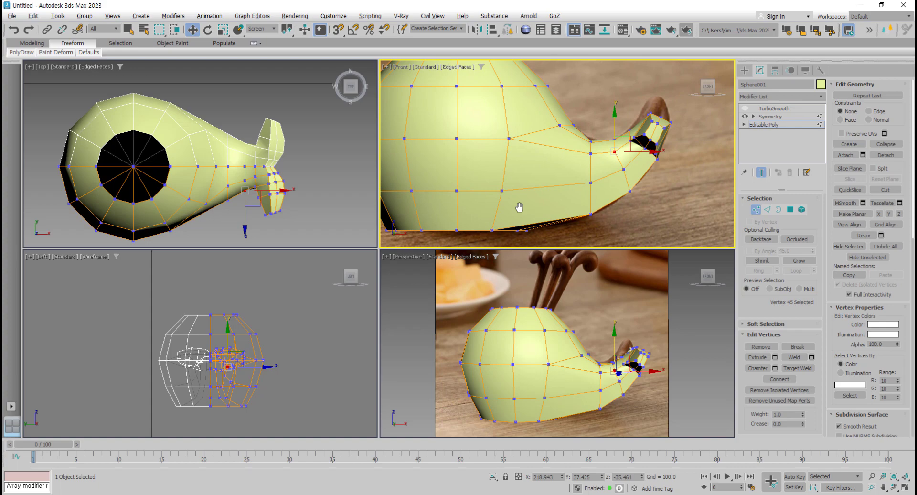
key(alt+x)
scroll(506, 209, down, 3)
scroll(510, 207, up, 3)
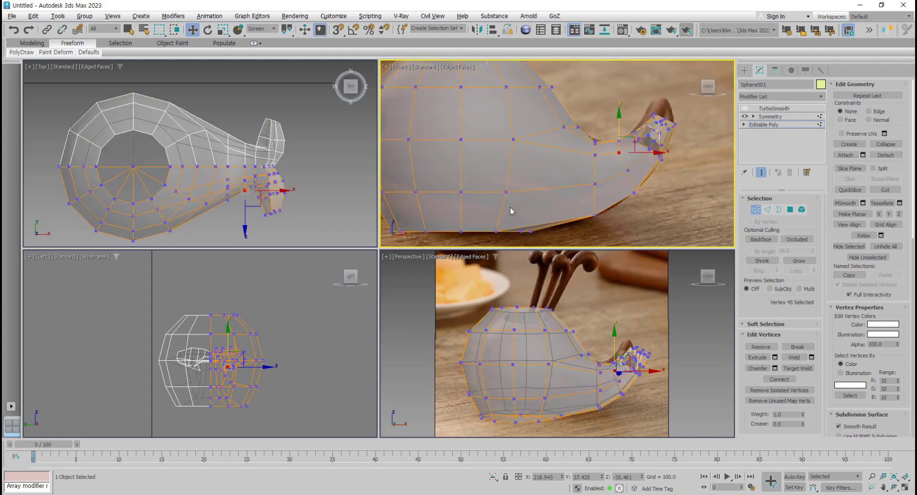
key(alt+w)
middle_drag(348, 235, 484, 208)
scroll(443, 293, up, 4)
scroll(443, 294, down, 2)
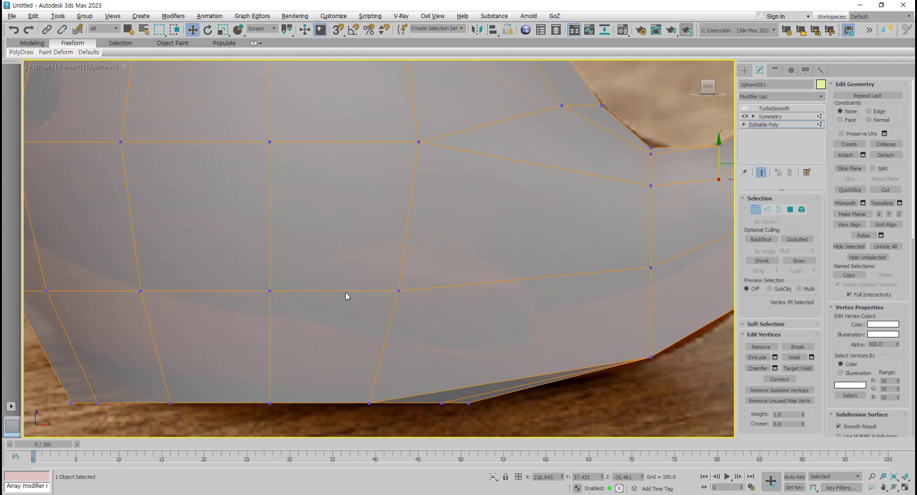
scroll(345, 291, down, 3)
scroll(320, 301, up, 1)
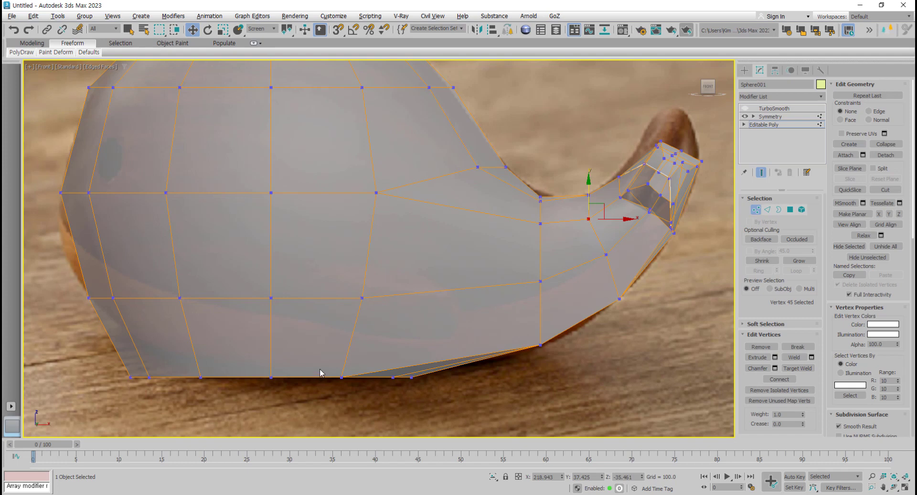
- Shift the base vertex toward the tail along X and move the side vertex above it to about X 54
drag(351, 409, 365, 408)
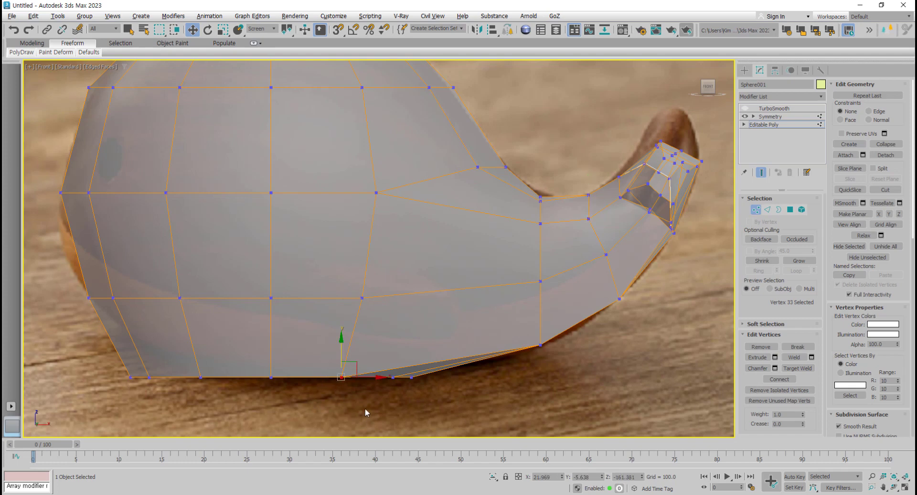
key(alt+w)
alt+middle_drag(545, 365, 559, 351)
middle_click(556, 221)
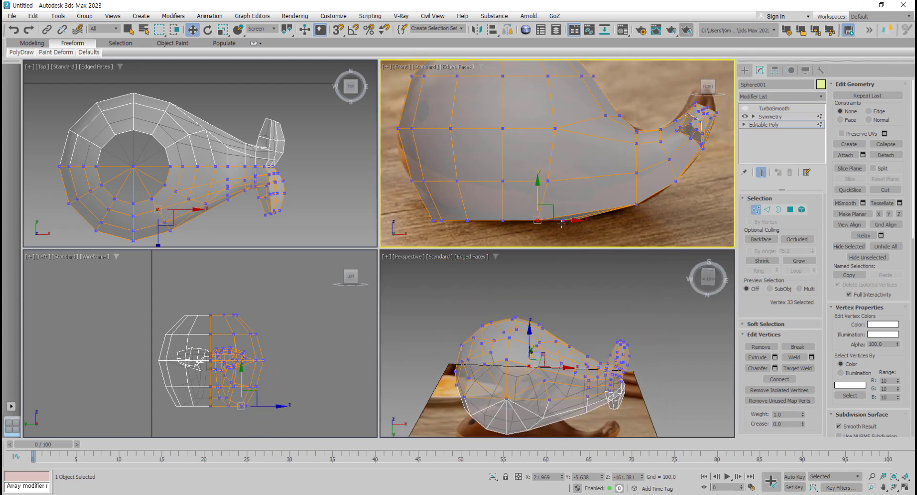
drag(561, 223, 572, 219)
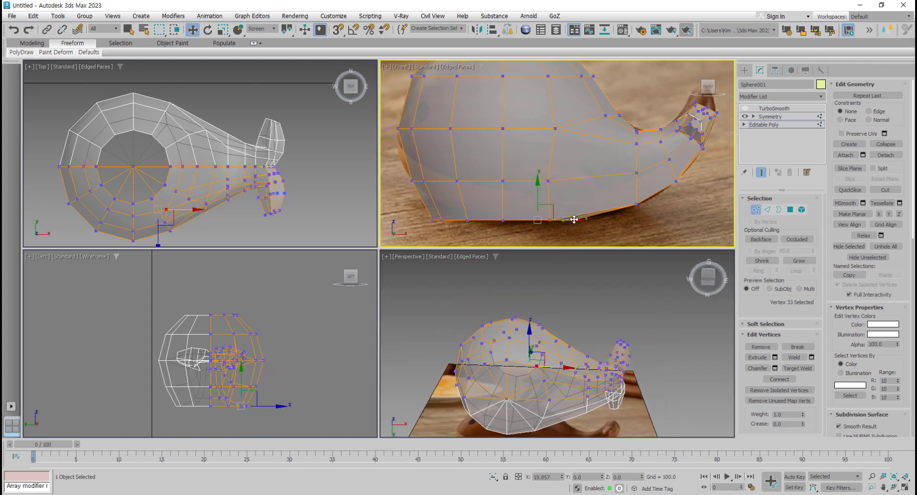
click(548, 181)
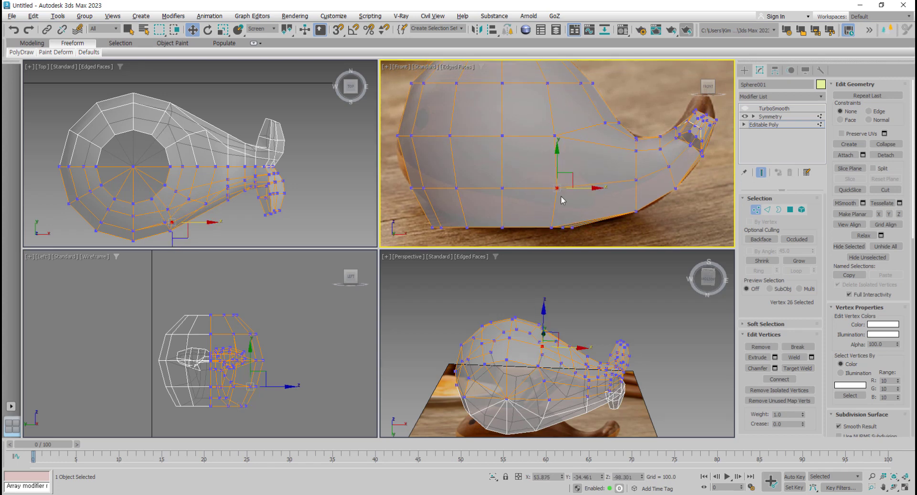
key(alt+w)
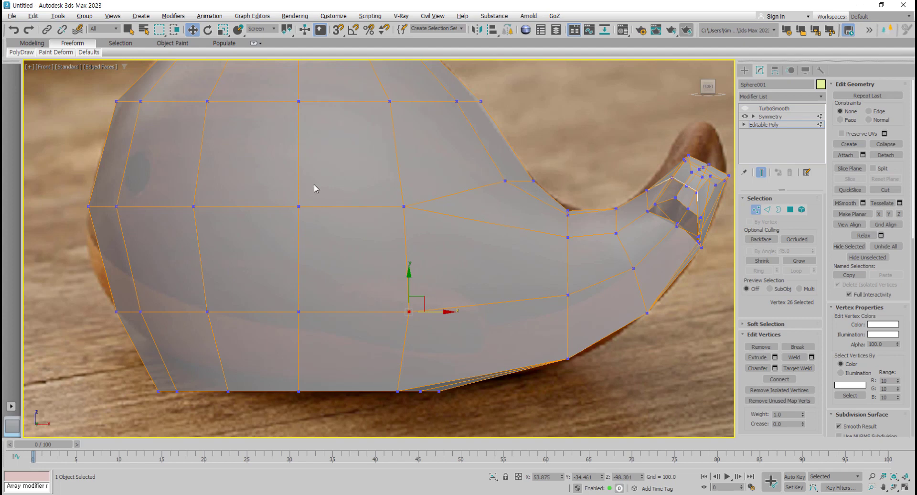
- Raise the five vertices of the body's middle row by about 16 units, then raise the full seven-vertex row further
drag(69, 157, 452, 262)
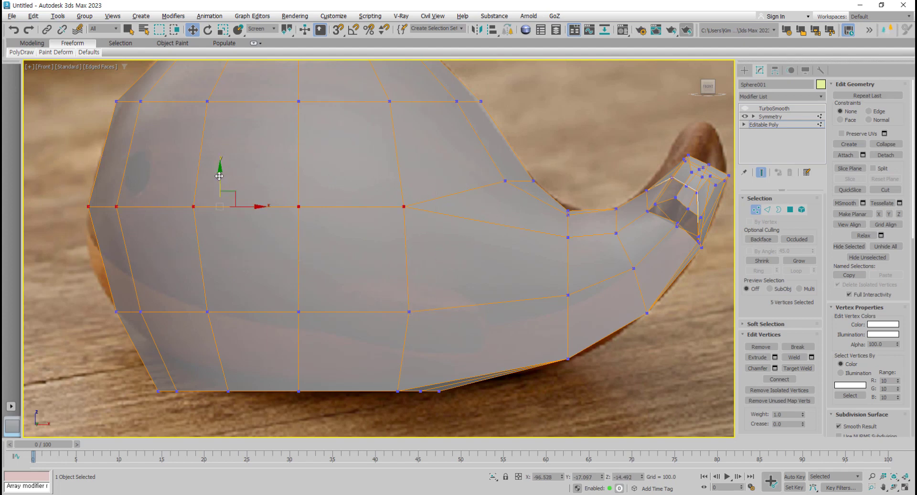
drag(221, 176, 227, 156)
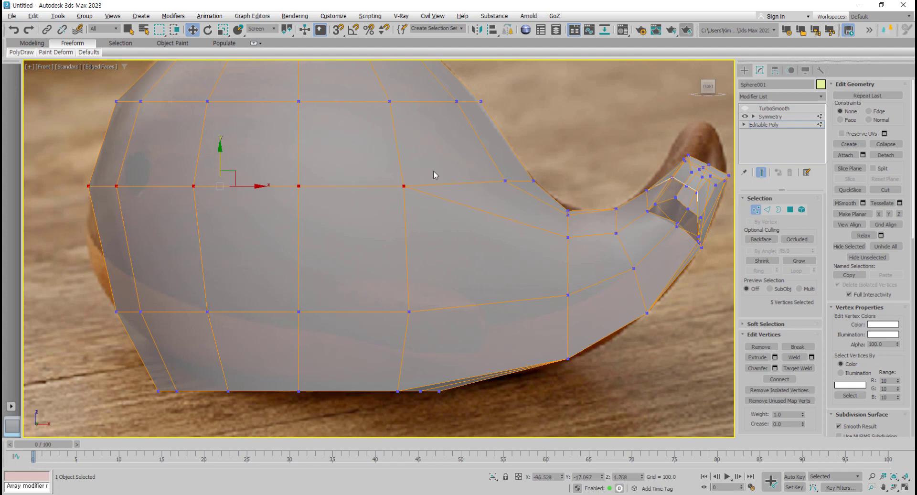
middle_drag(100, 174, 106, 184)
drag(82, 174, 569, 210)
drag(312, 164, 314, 150)
- Scale the raised seven-vertex row slightly narrower along X to follow the whale's outline in the photo
key(r)
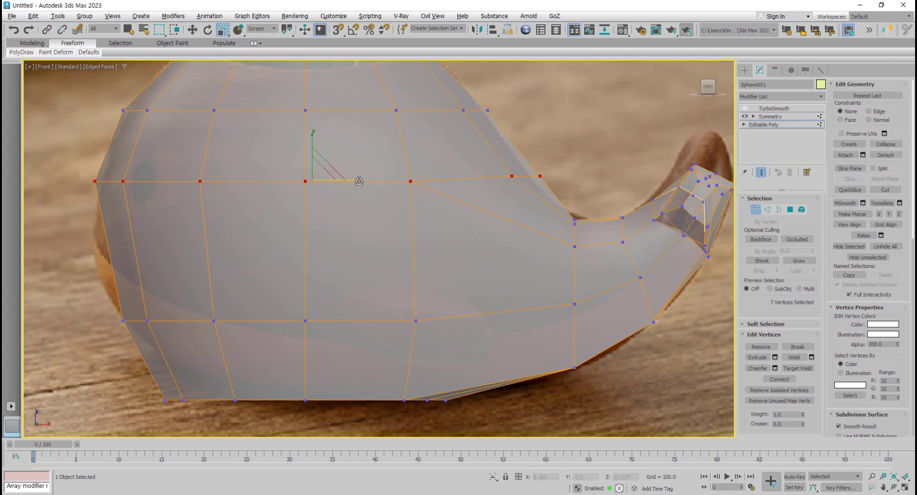
drag(358, 180, 357, 181)
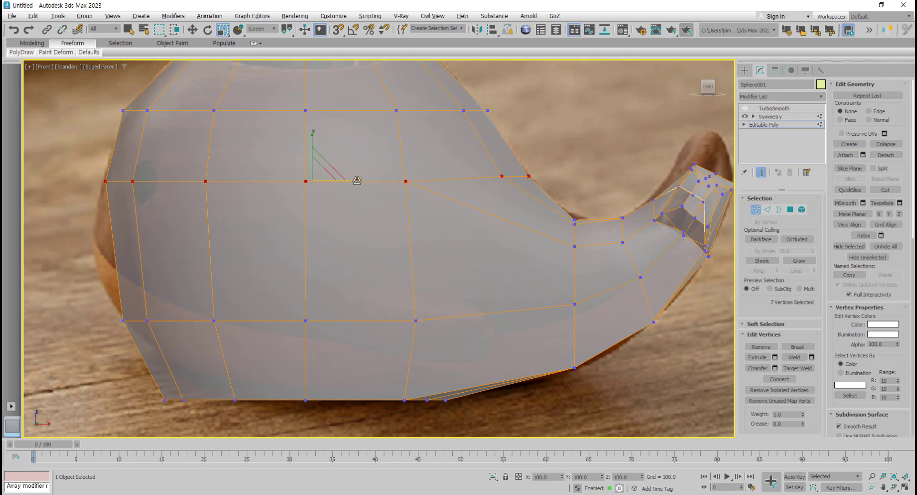
key(alt+w)
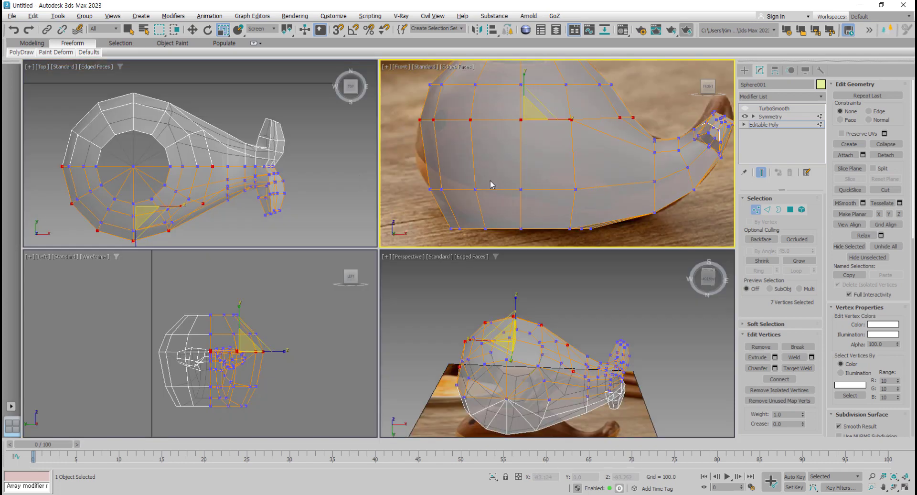
drag(533, 113, 568, 119)
key(alt+w)
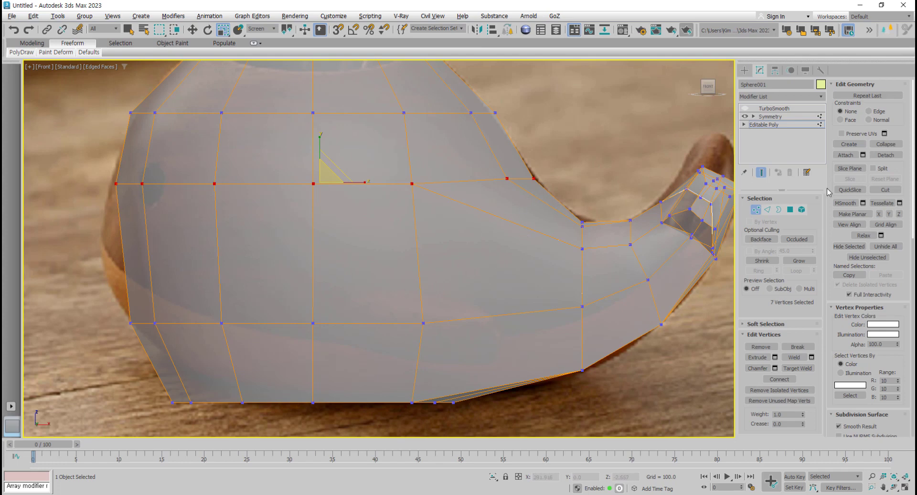
key(2)
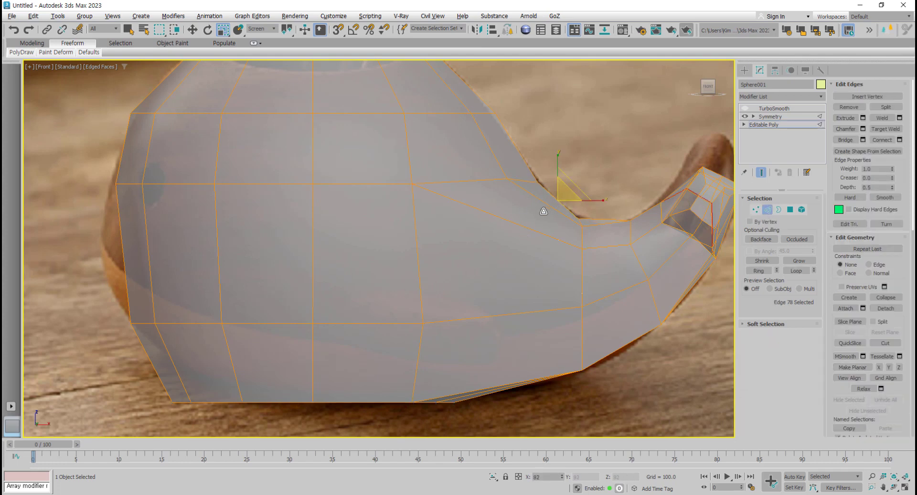
click(542, 253)
click(548, 217)
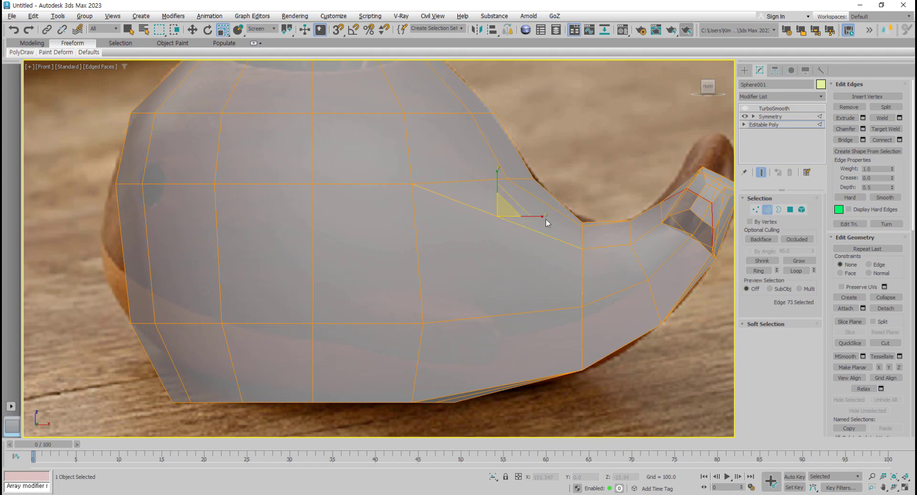
ctrl+click(555, 206)
click(758, 270)
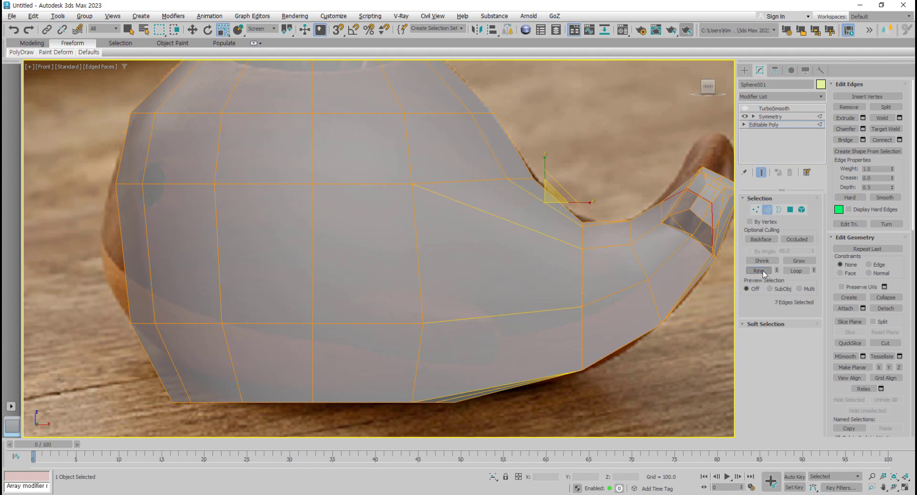
drag(564, 201, 494, 363)
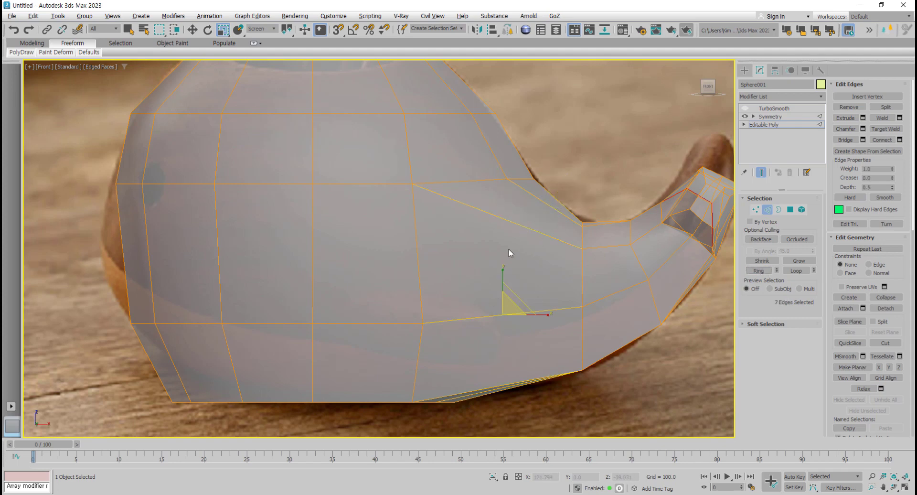
click(569, 185)
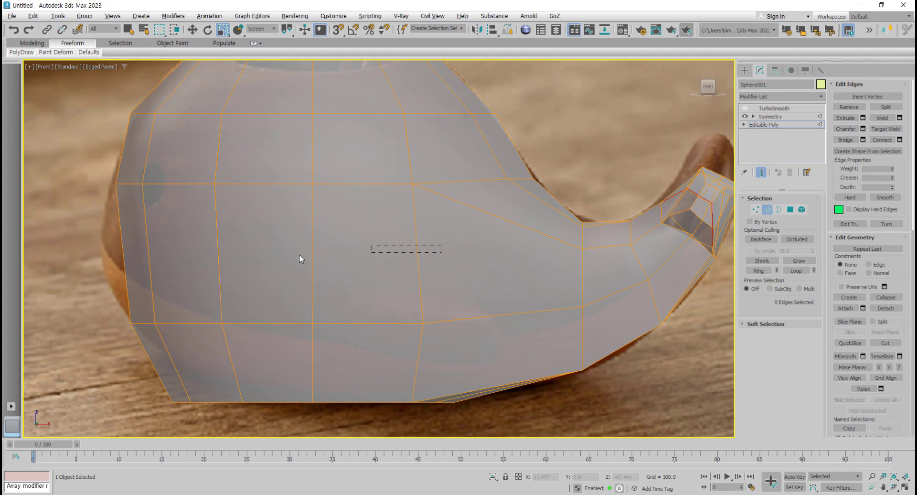
- Select the upright edges across the body's middle band plus the slanted edges running to the tail, and connect them with a new edge row
double_click(300, 259)
scroll(484, 203, up, 3)
ctrl+click(582, 193)
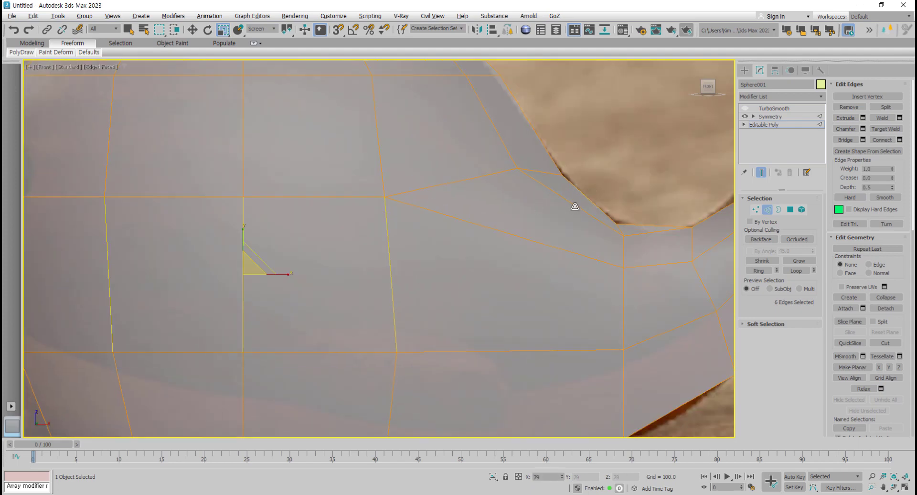
click(192, 30)
ctrl+click(509, 226)
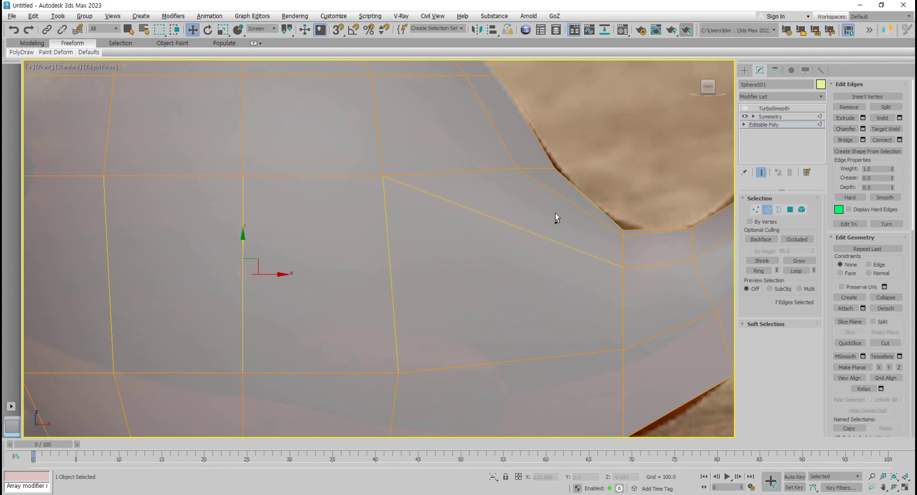
scroll(481, 254, down, 3)
key(alt+w)
alt+middle_drag(532, 335, 521, 419)
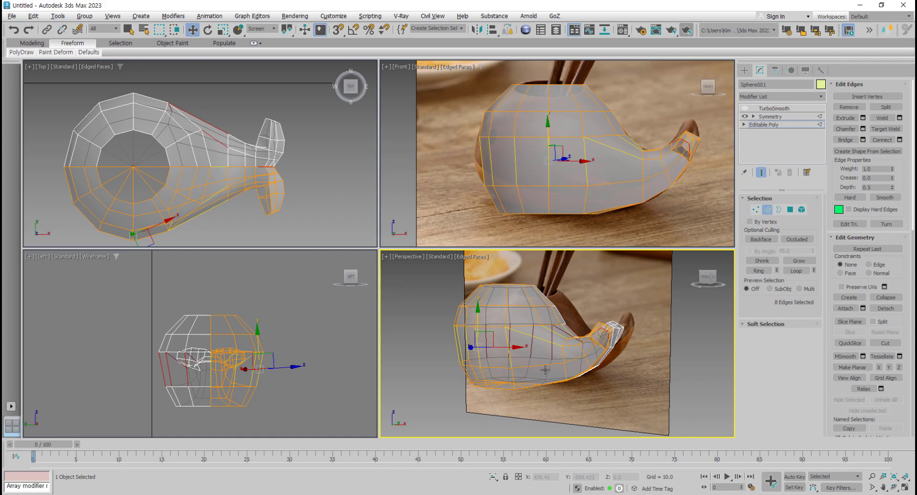
key(alt+w)
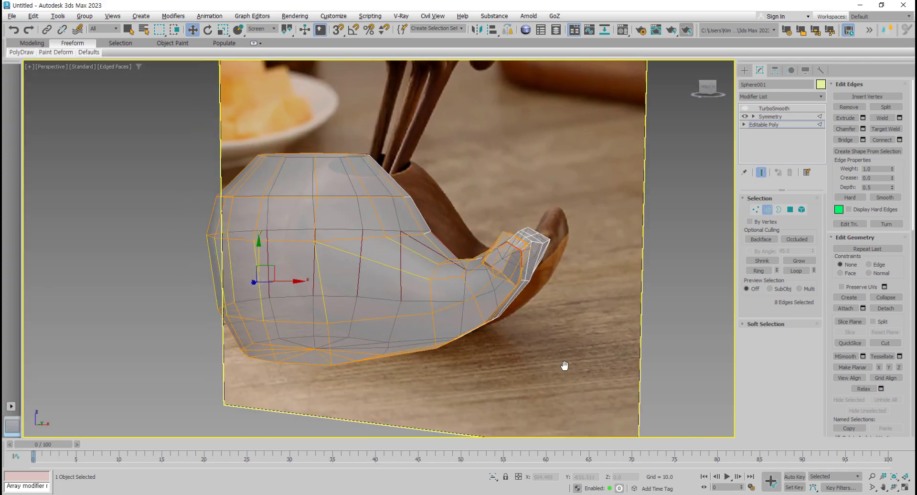
click(882, 140)
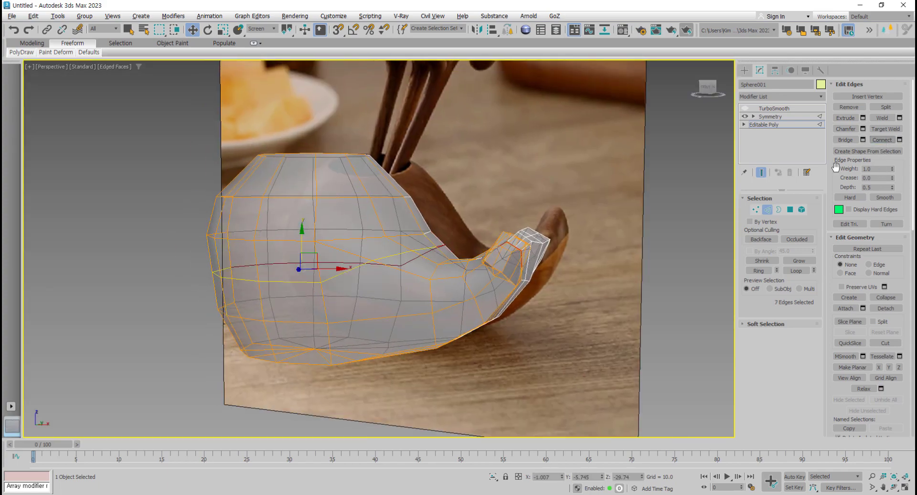
- Check the new edge row in perspective and bring back the maximized Front view over the lower body and tail
alt+middle_drag(444, 337, 457, 329)
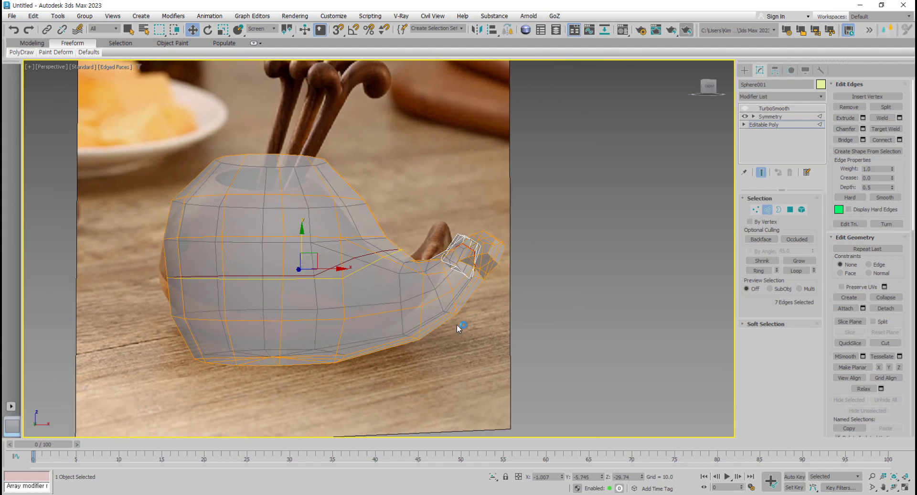
key(alt+w)
middle_click(561, 191)
key(alt+w)
middle_drag(500, 236, 550, 230)
scroll(483, 277, up, 4)
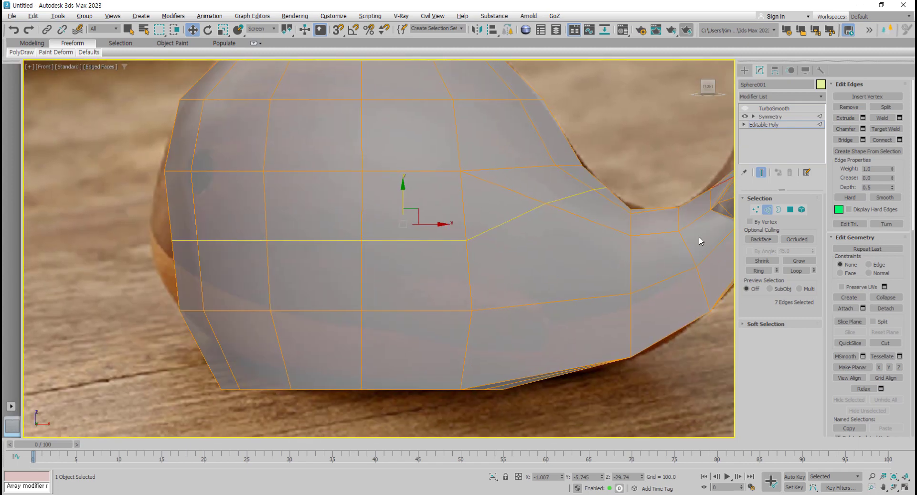
- Raise the vertex row above the body's widest row slightly and push both rows' front-end vertices outward to the reference outline
click(757, 210)
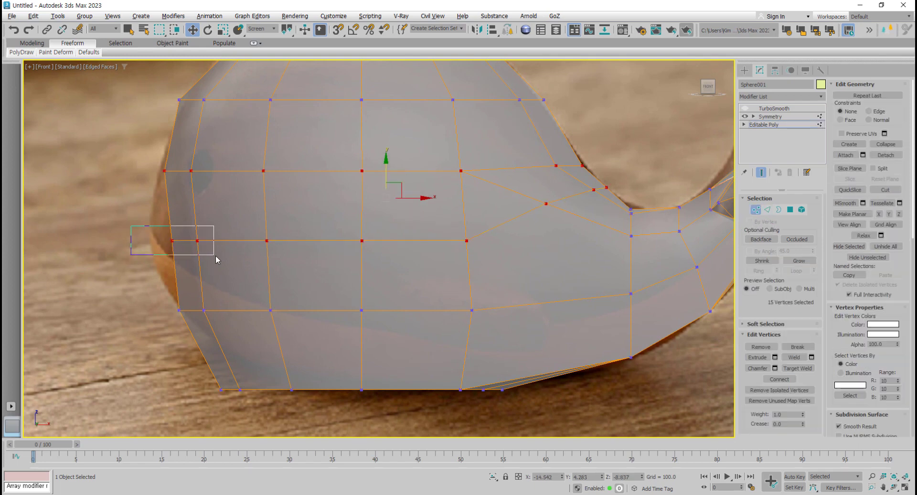
drag(216, 255, 288, 240)
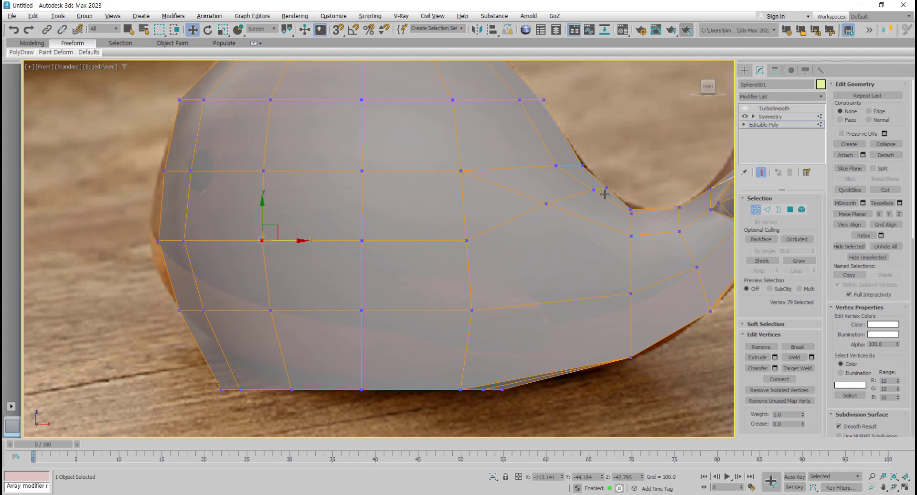
middle_drag(577, 175, 536, 198)
scroll(534, 196, up, 2)
drag(558, 175, 144, 205)
scroll(234, 207, down, 2)
middle_drag(236, 207, 322, 233)
ctrl+drag(107, 208, 268, 240)
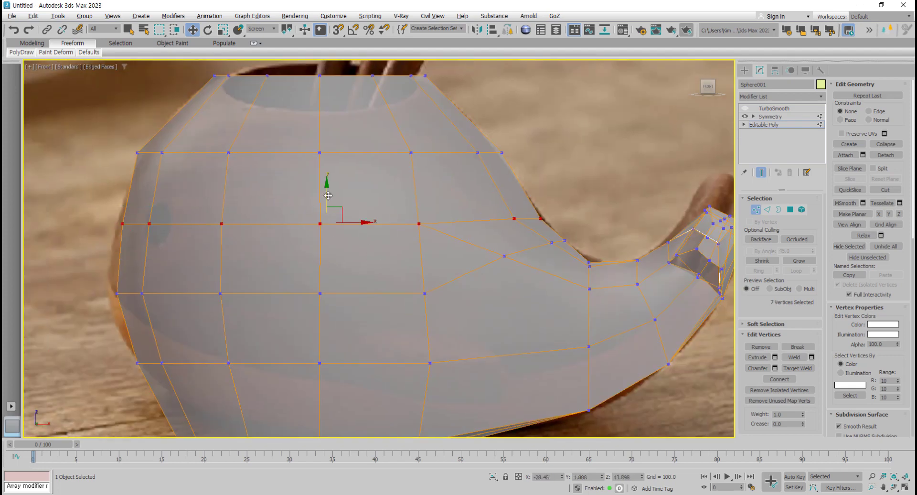
drag(333, 198, 330, 193)
drag(136, 224, 166, 219)
mouse_move(154, 280)
mouse_down()
mouse_move(108, 305)
mouse_move(159, 294)
mouse_up()
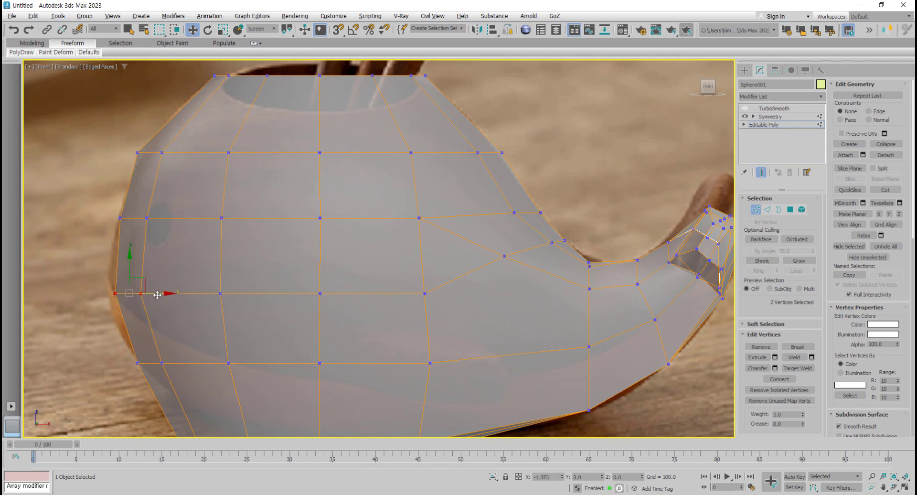
- Reposition the vertices where the body curves into the tail so they follow the reference outline and spread evenly
middle_drag(256, 303, 197, 305)
click(446, 258)
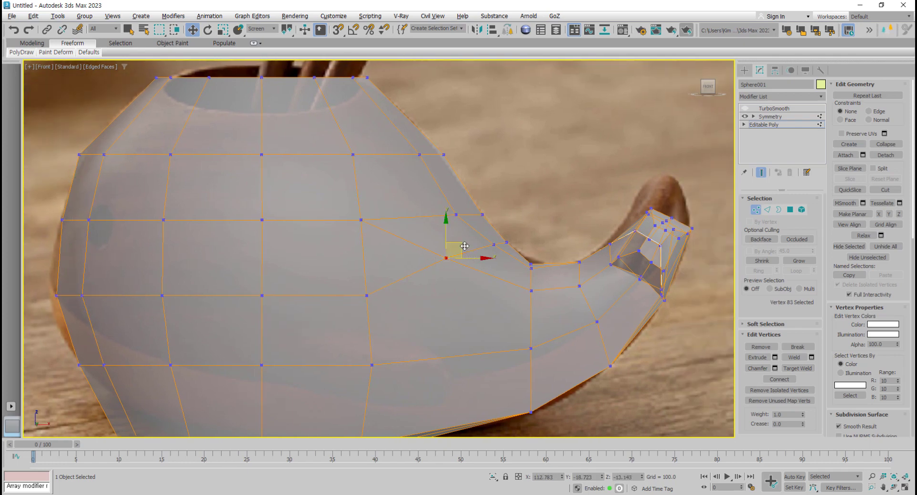
drag(466, 249, 481, 262)
scroll(491, 251, up, 3)
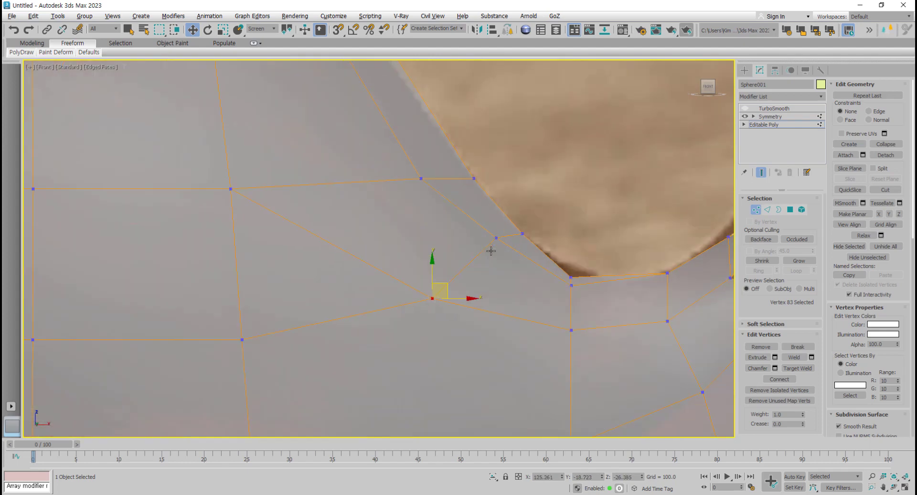
click(497, 237)
drag(511, 226, 527, 236)
ctrl+click(523, 234)
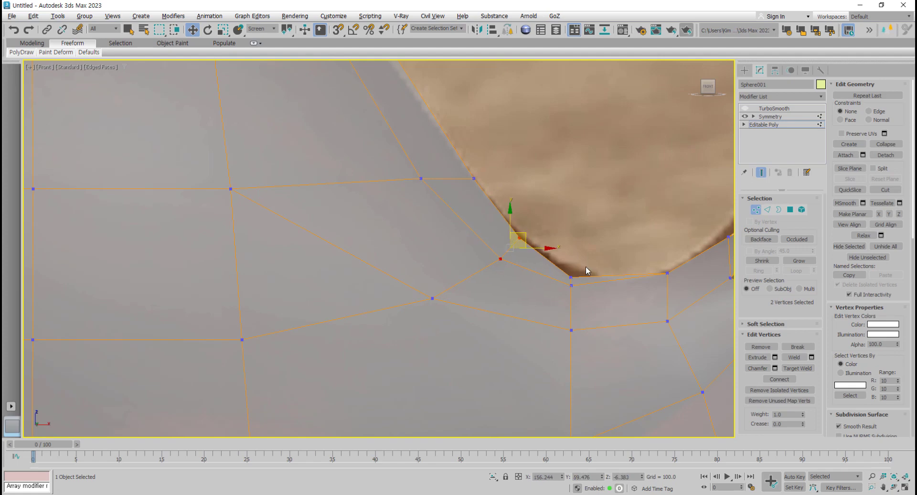
mouse_move(588, 271)
mouse_down()
mouse_move(563, 301)
mouse_move(595, 271)
mouse_up()
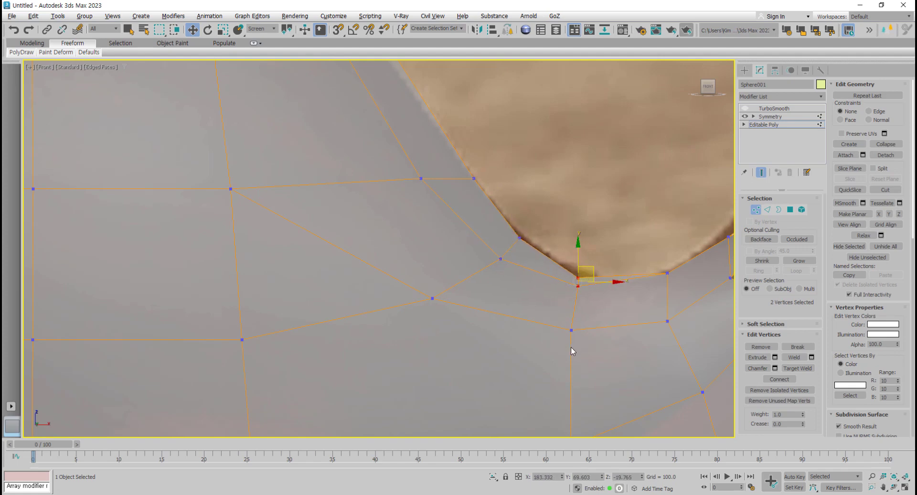
- Shift the two side vertices before the tail root toward the tail, lower the widest vertex row slightly, and adjust the tail-root vertex
scroll(572, 346, down, 5)
middle_drag(558, 379, 565, 309)
scroll(562, 339, up, 2)
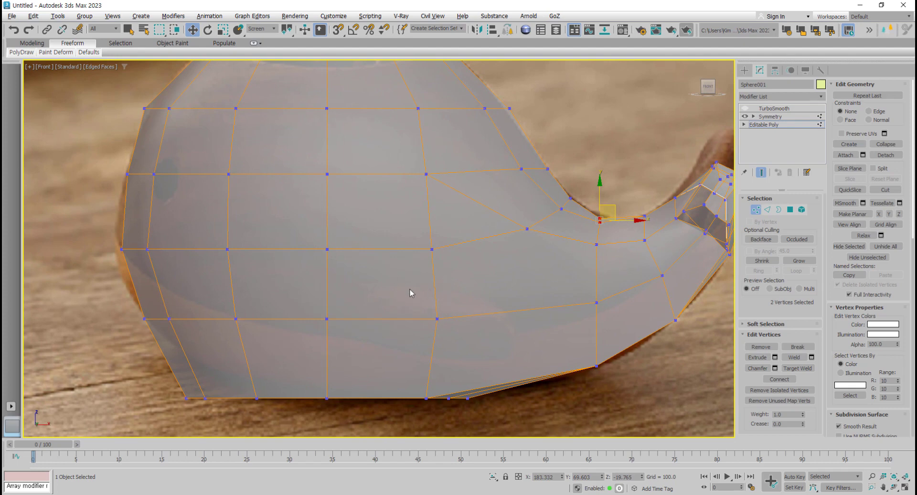
drag(440, 278, 457, 375)
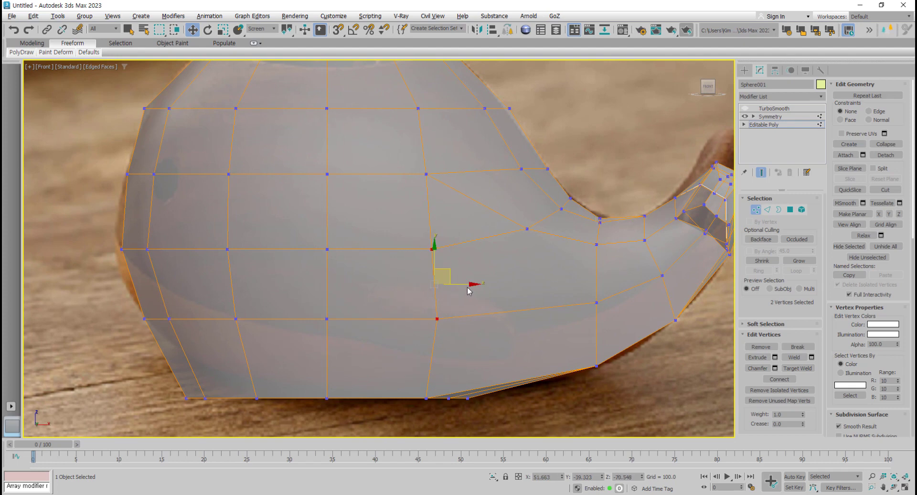
drag(476, 285, 485, 249)
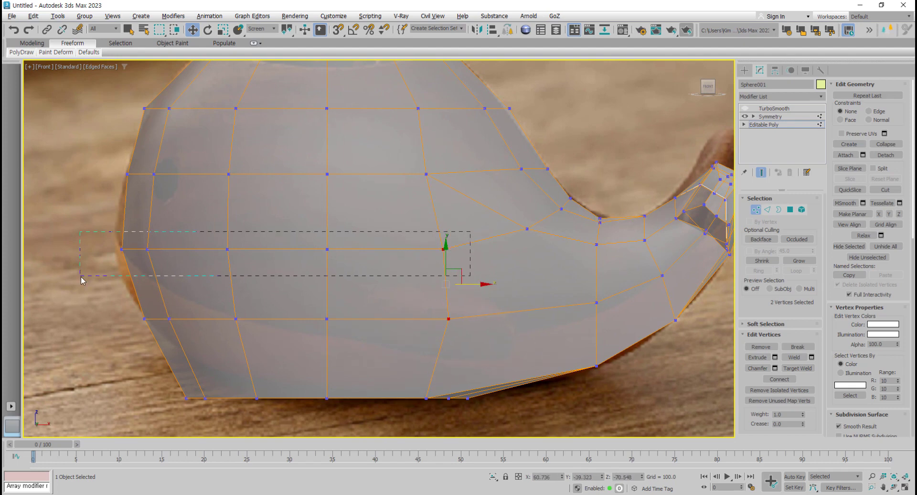
drag(81, 277, 81, 278)
drag(253, 222, 255, 230)
drag(530, 236, 529, 236)
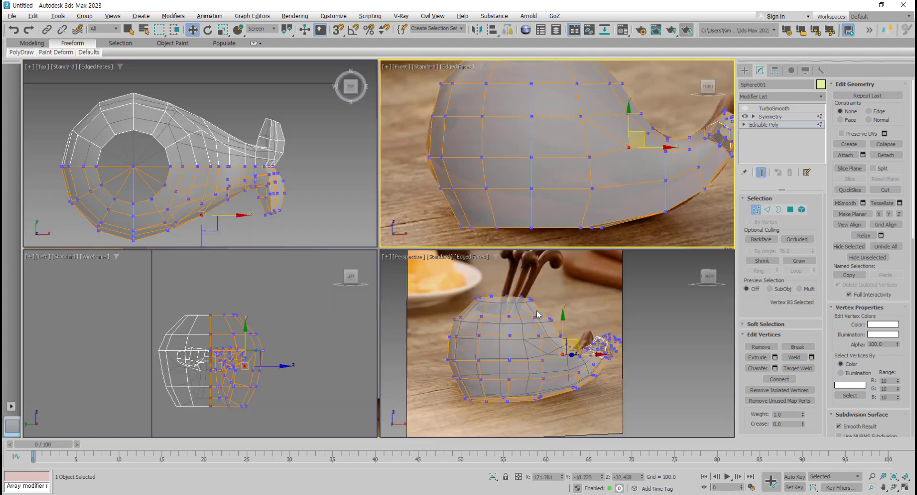
- Turn off the mesh's see-through display and clear the vertex selection in the perspective view
key(alt+w)
middle_click(517, 345)
key(alt+x)
mouse_move(516, 345)
middle_down()
mouse_move(527, 338)
mouse_move(488, 349)
mouse_move(416, 272)
mouse_move(379, 296)
mouse_move(374, 284)
mouse_move(392, 300)
mouse_move(405, 286)
mouse_move(359, 347)
mouse_move(403, 319)
mouse_move(393, 318)
mouse_move(385, 345)
mouse_move(400, 291)
mouse_move(389, 298)
mouse_move(249, 258)
mouse_move(279, 311)
mouse_move(267, 313)
middle_up()
key(alt+w)
scroll(397, 299, up, 5)
scroll(374, 284, down, 3)
click(394, 300)
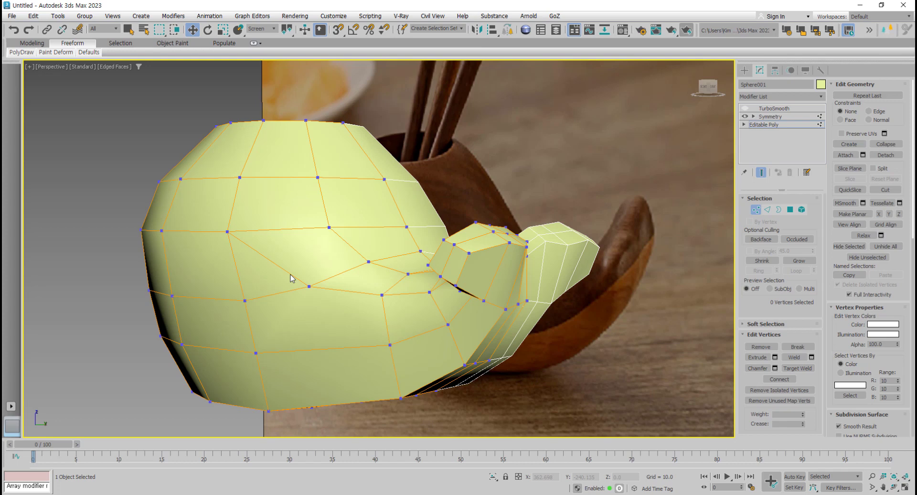
alt+middle_drag(302, 291, 285, 239)
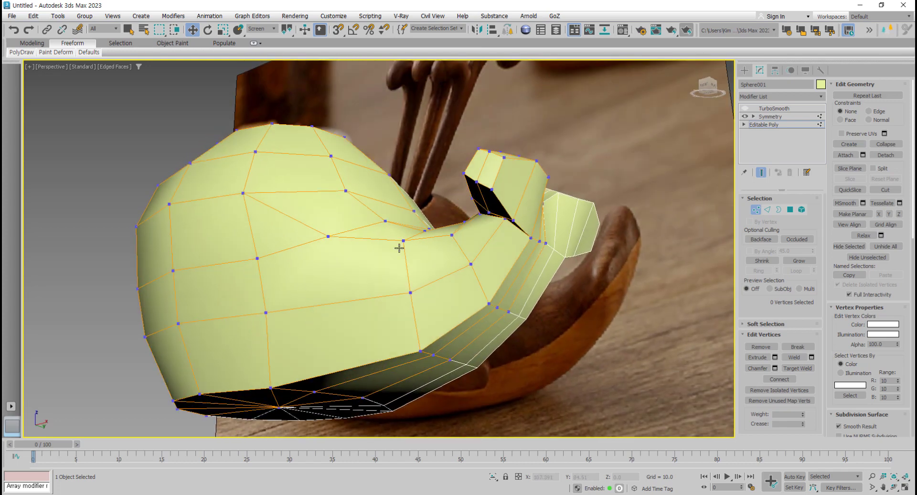
middle_drag(325, 294, 312, 289)
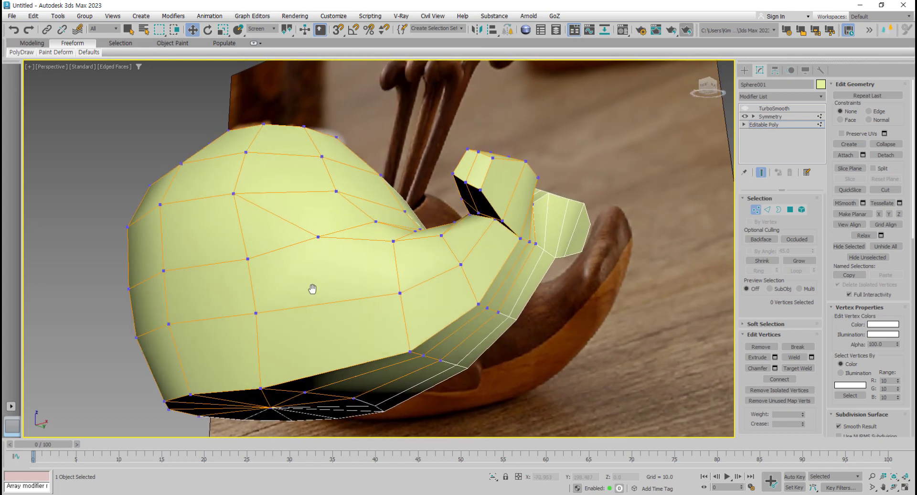
- Cut a new edge line from the tail-root vertex down the side of the body to its underside
click(885, 190)
middle_drag(379, 321, 362, 329)
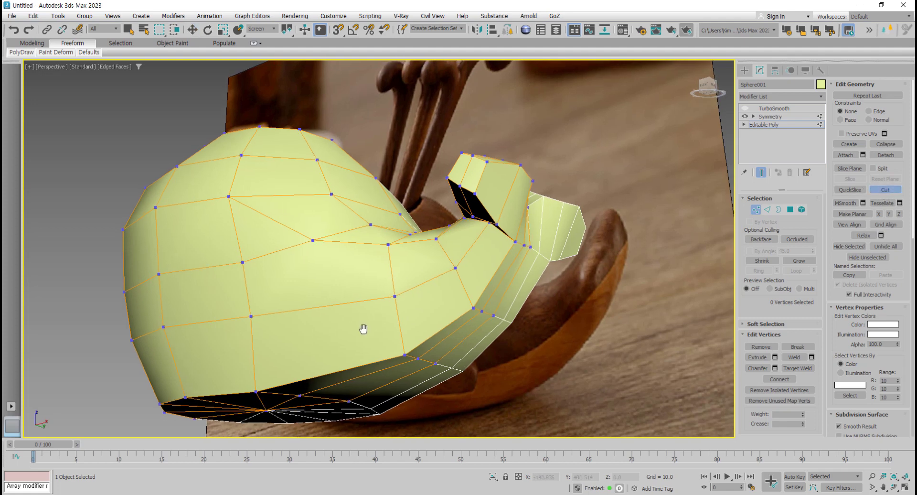
click(878, 193)
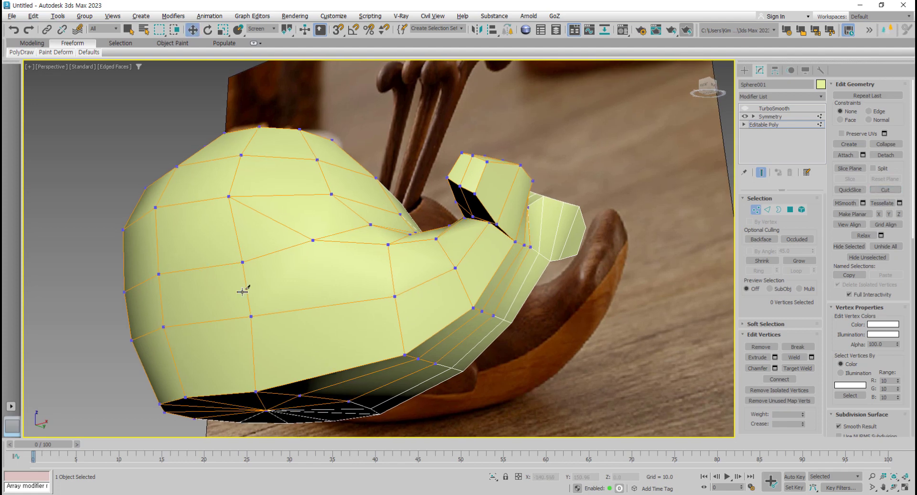
click(879, 190)
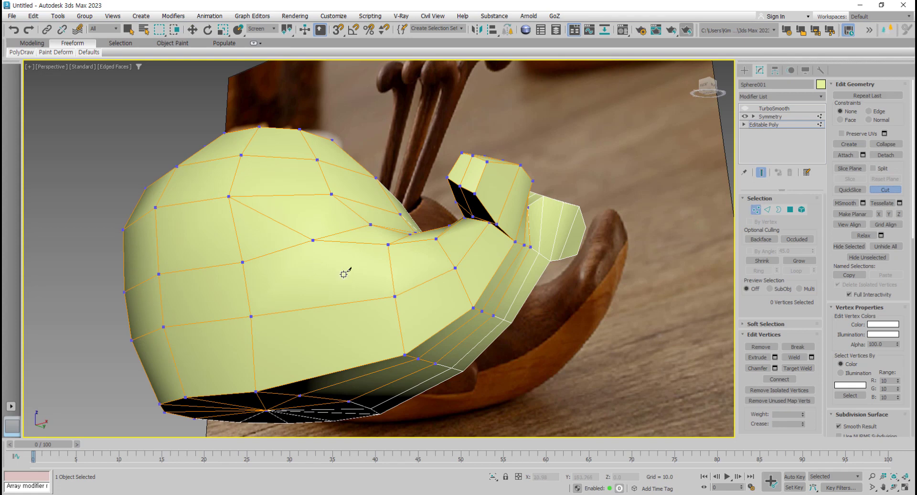
middle_drag(326, 236, 321, 213)
click(309, 214)
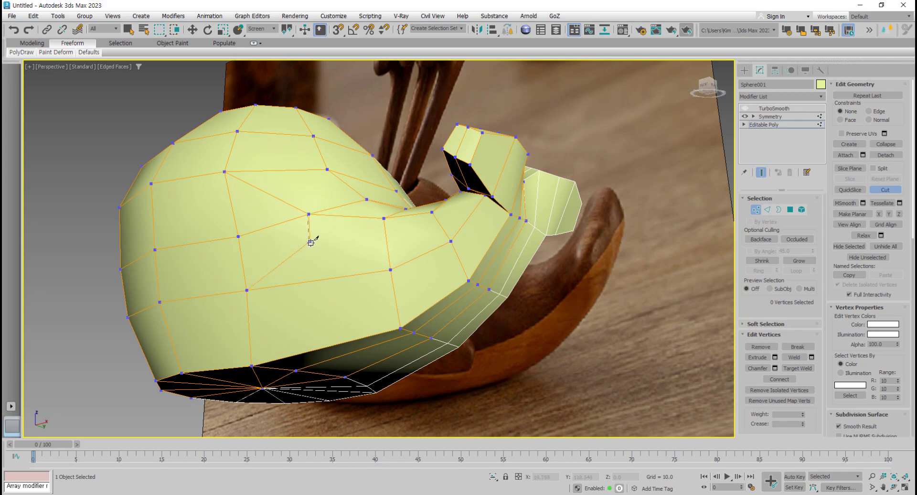
right_click(339, 325)
alt+middle_drag(339, 325, 324, 283)
key(ctrl+z)
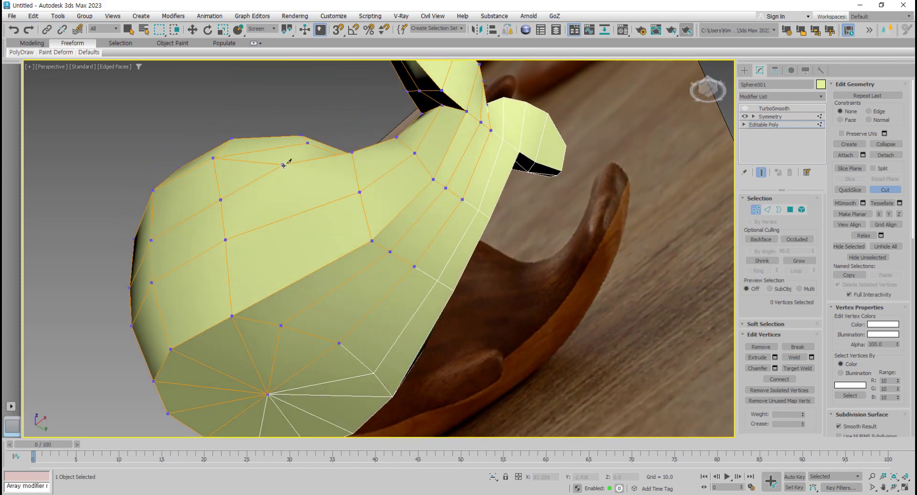
click(282, 164)
click(292, 216)
click(321, 267)
click(343, 283)
- Preview the whale body with TurboSmooth enabled, inspect the surface around the tail root, and disable the modifier again
alt+middle_drag(349, 321, 371, 337)
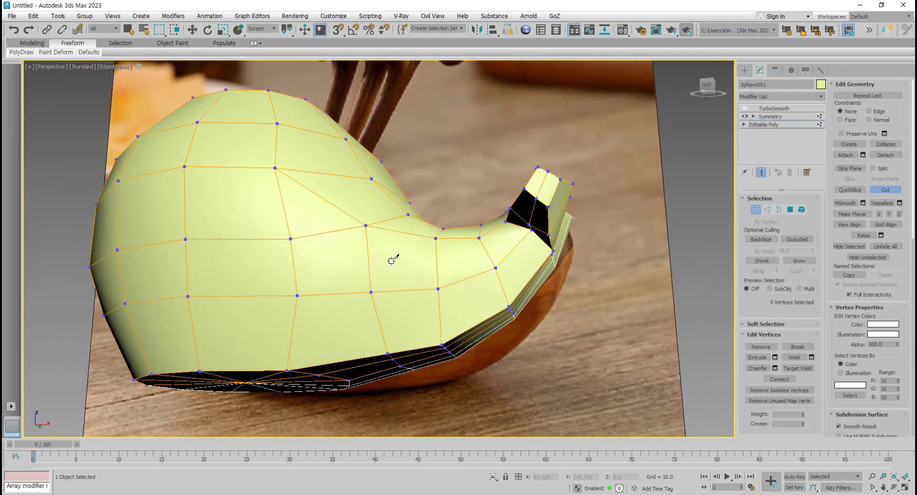
alt+middle_drag(379, 260, 352, 283)
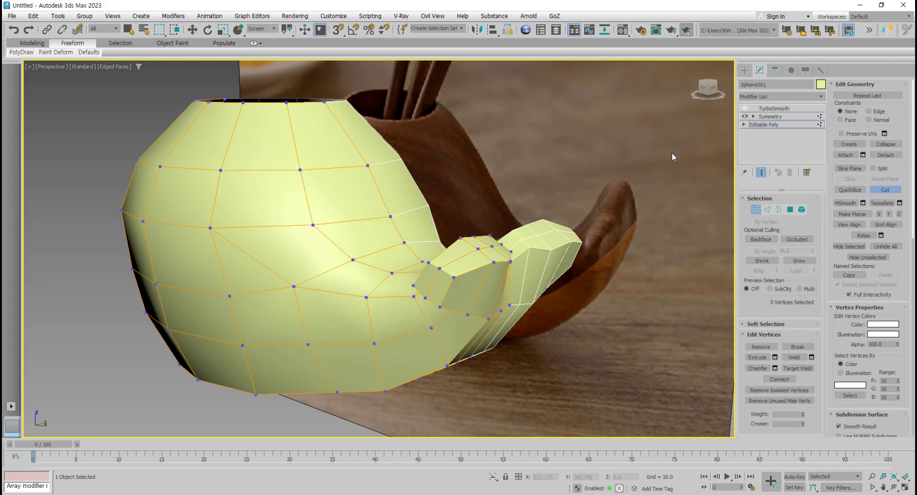
click(744, 108)
alt+middle_drag(443, 248, 489, 232)
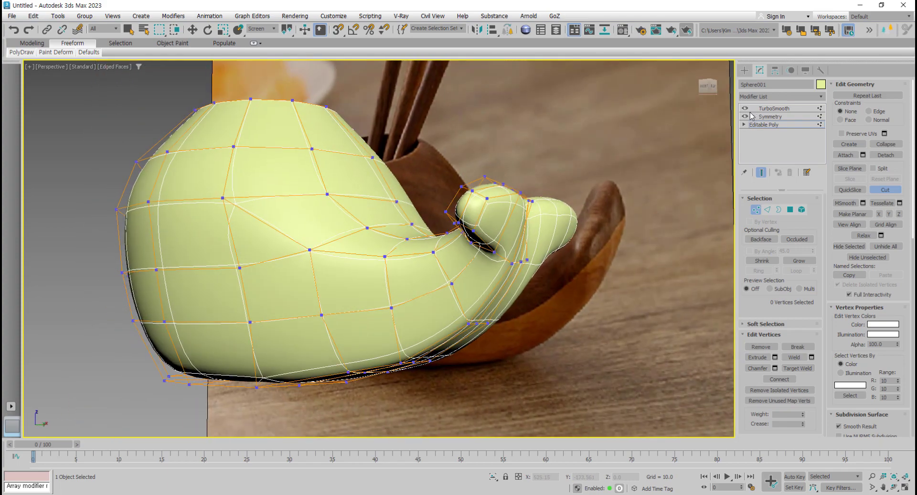
click(745, 108)
- Cut a new edge line from the diagonal edge at the tail root across the faces to the upper outline
alt+middle_drag(382, 305, 357, 302)
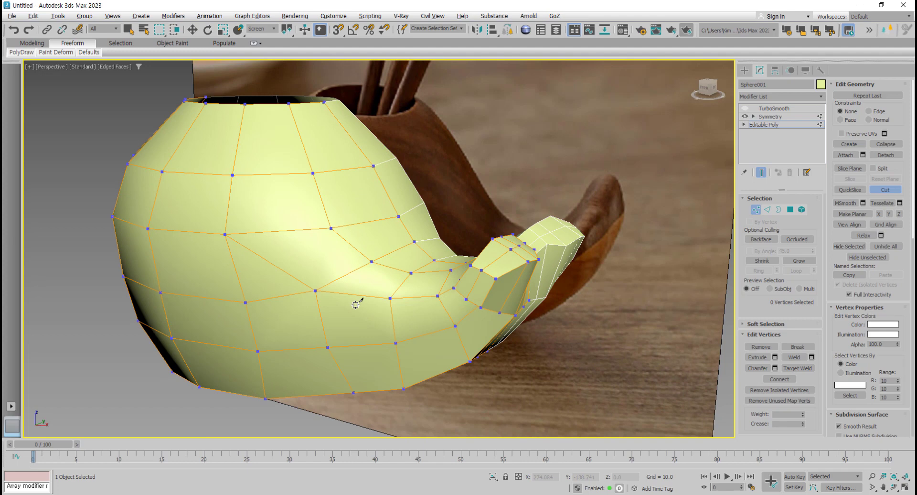
click(275, 266)
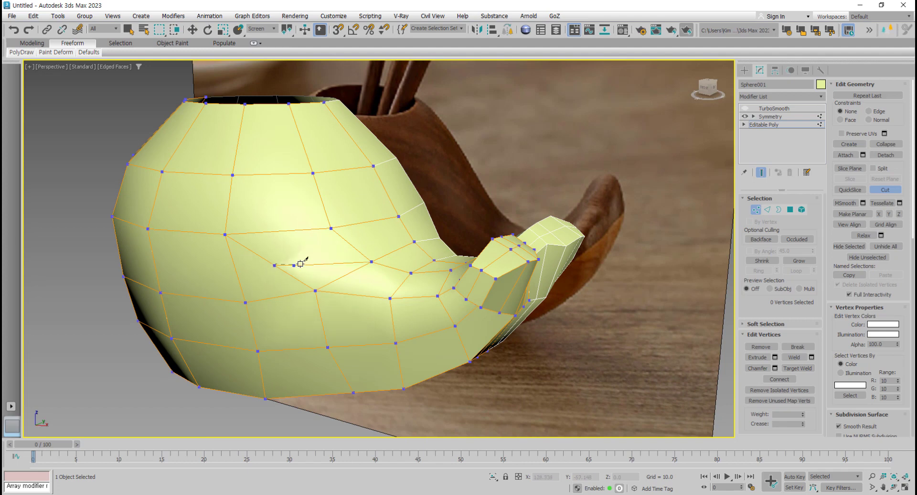
click(350, 244)
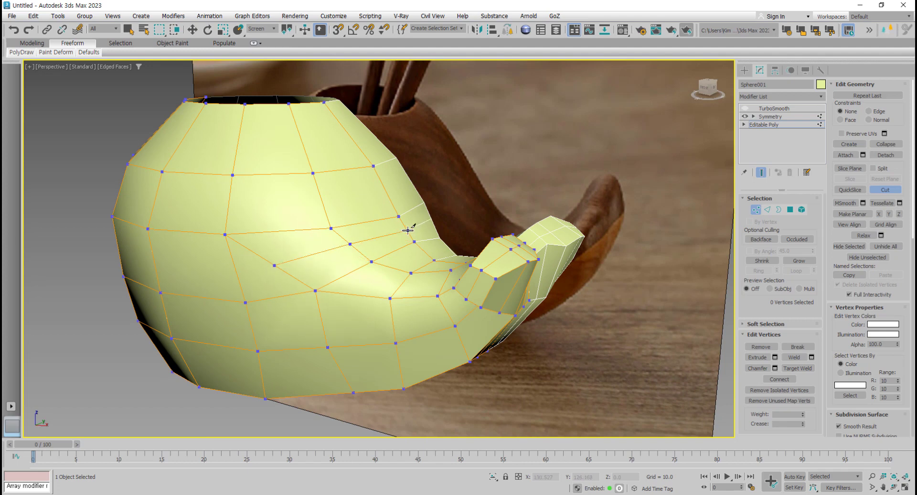
alt+middle_drag(293, 311, 301, 314)
- Move the newly cut vertex on the diagonal edge slightly up and toward the tail
key(w)
click(340, 244)
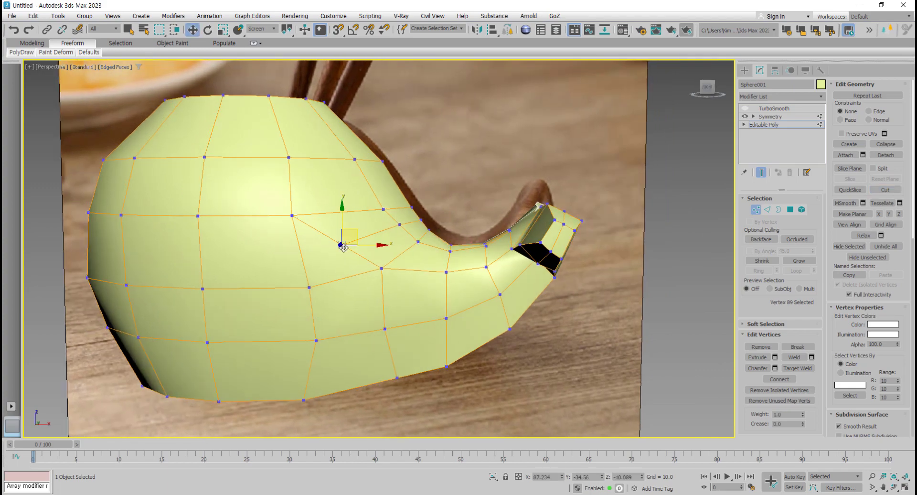
alt+middle_drag(364, 247, 368, 244)
drag(358, 231, 371, 223)
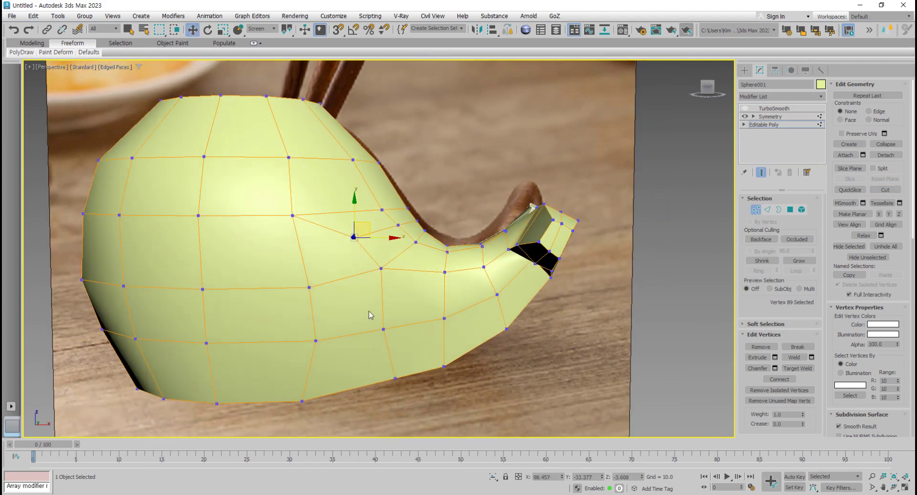
alt+middle_drag(369, 315, 468, 259)
- Make the mesh see-through in the Front view and move the vertex pairs along the upper back slope onto the reference outline
key(alt+w)
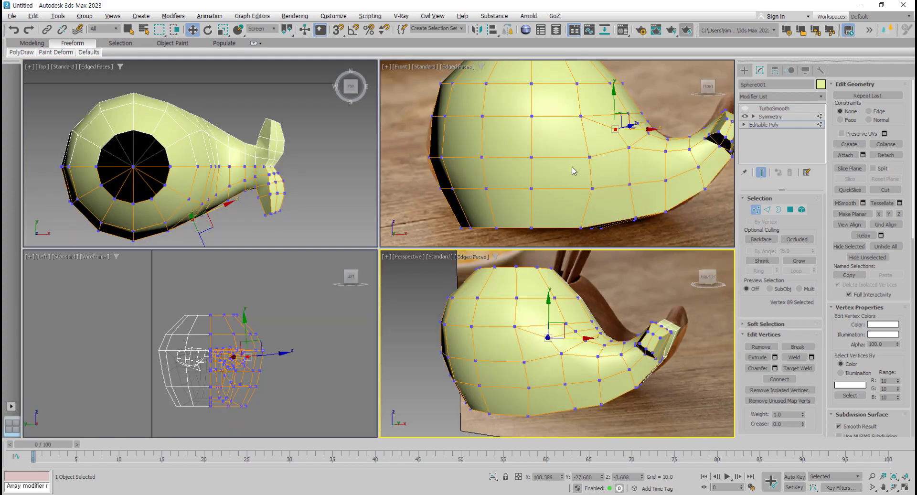
right_click(574, 171)
key(alt+w)
scroll(526, 195, up, 4)
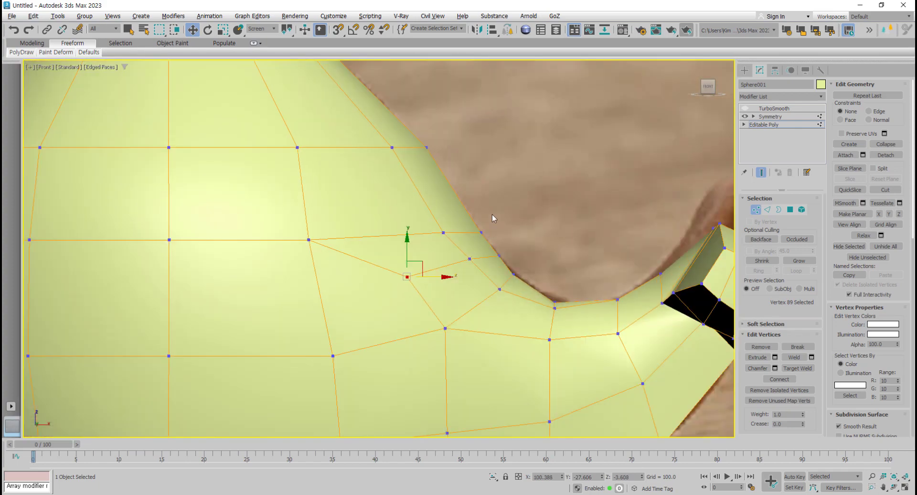
drag(492, 218, 435, 242)
key(alt+x)
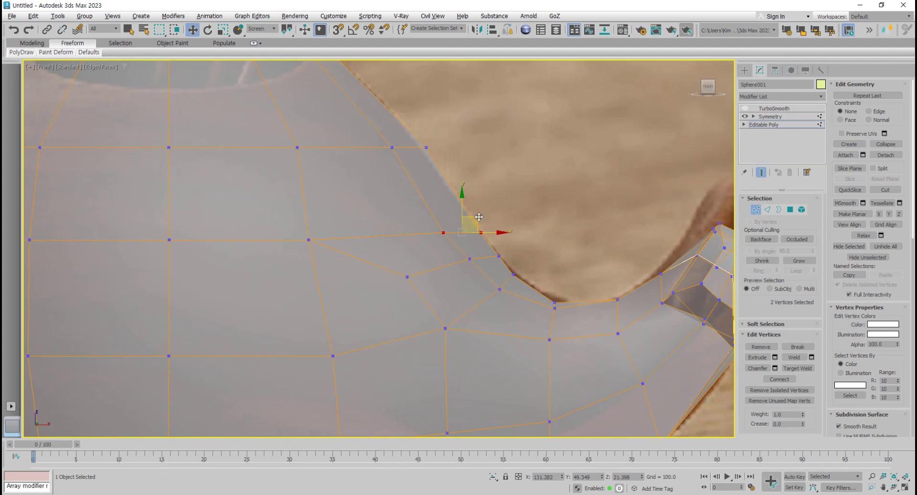
drag(479, 217, 459, 195)
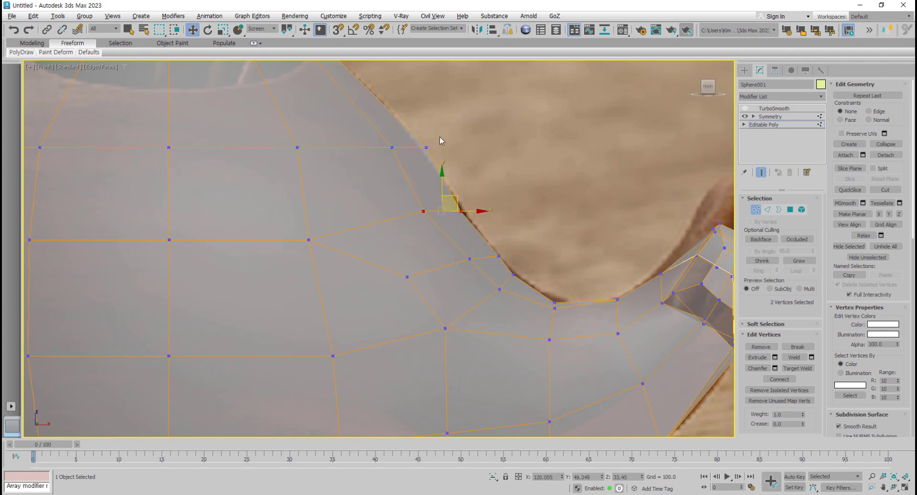
drag(440, 137, 403, 113)
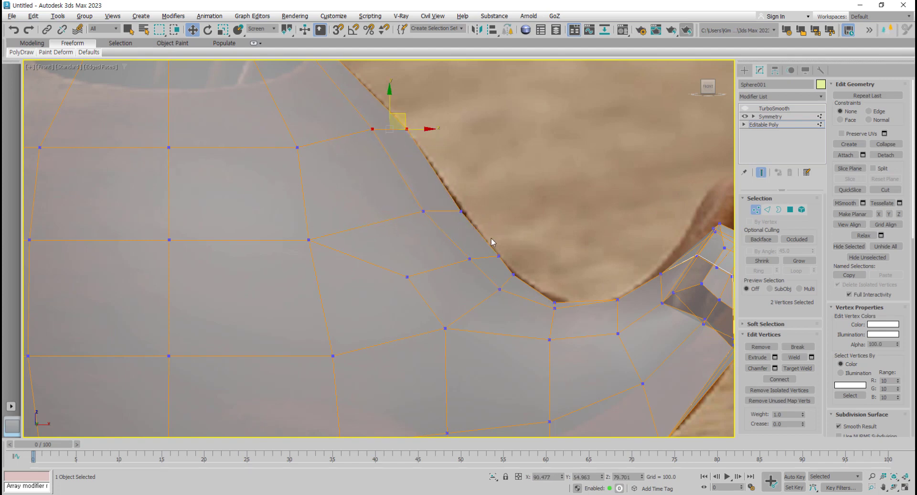
drag(475, 205, 415, 234)
drag(449, 203, 441, 186)
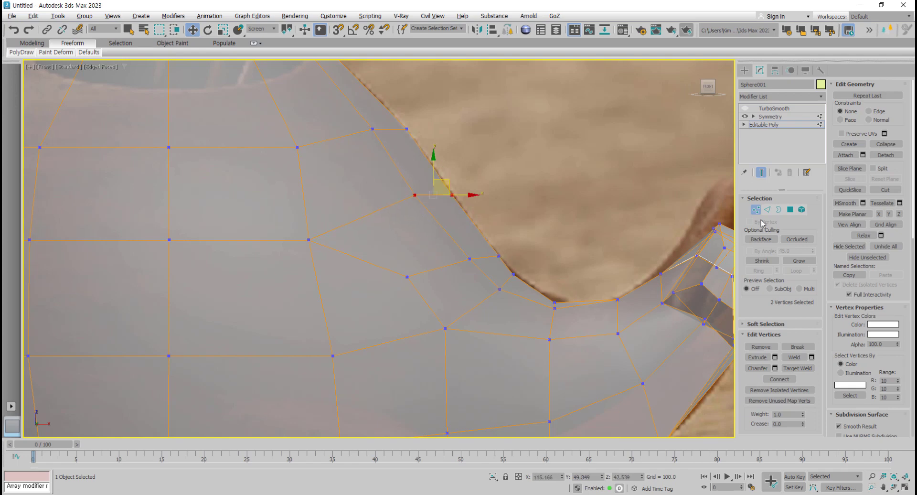
- Enable the TurboSmooth modifier to compare the smoothed shape with the reference outline
click(746, 109)
click(746, 109)
click(746, 109)
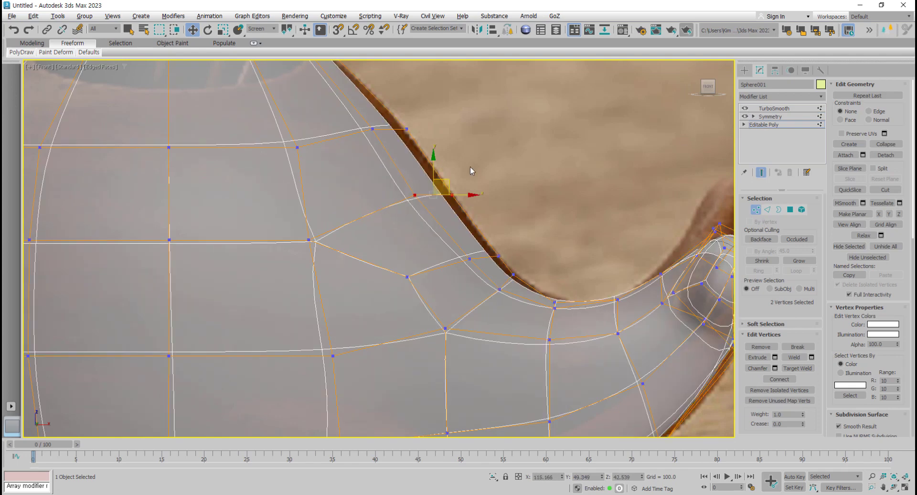
- Move the vertex pairs on the upper back slope and the nearby inner vertex so the smoothed surface follows the reference outline
drag(441, 187, 448, 178)
drag(363, 138, 410, 107)
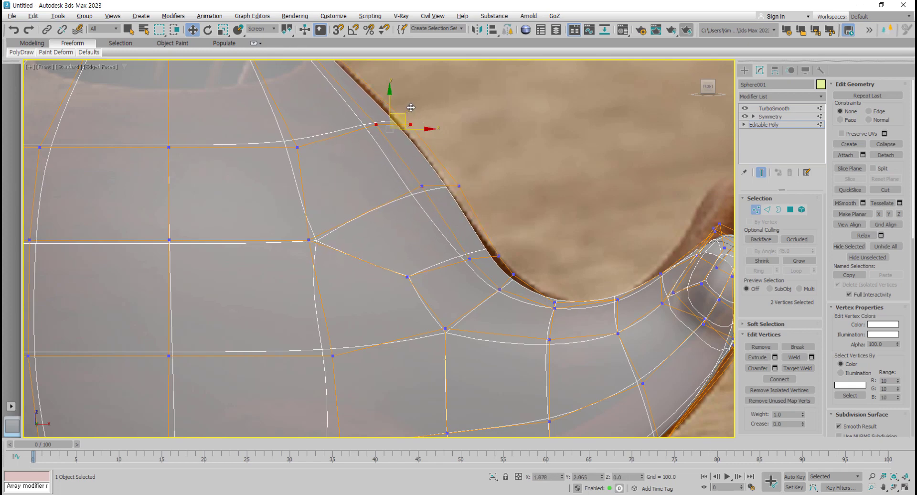
click(297, 147)
drag(311, 129, 297, 124)
click(470, 259)
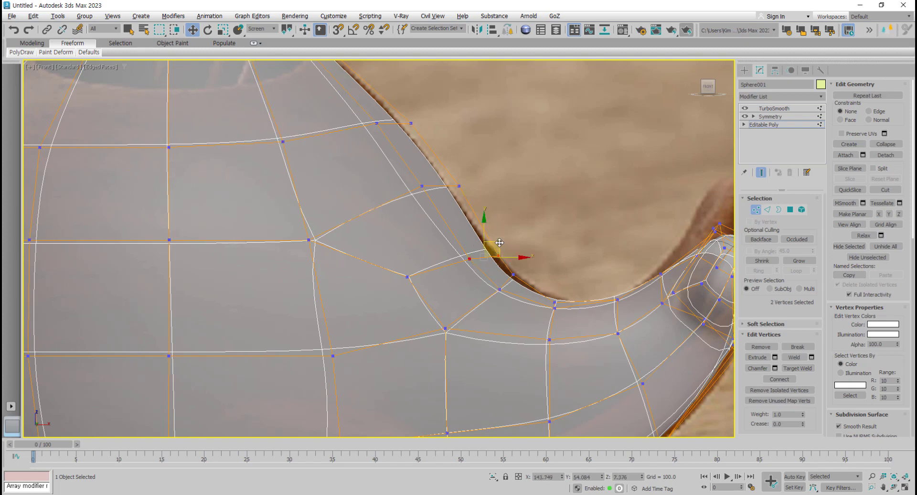
drag(500, 243, 482, 218)
- Move the inner junction vertex slightly toward the head and adjust the vertex pairs in the tail dip to the reference outline
click(310, 240)
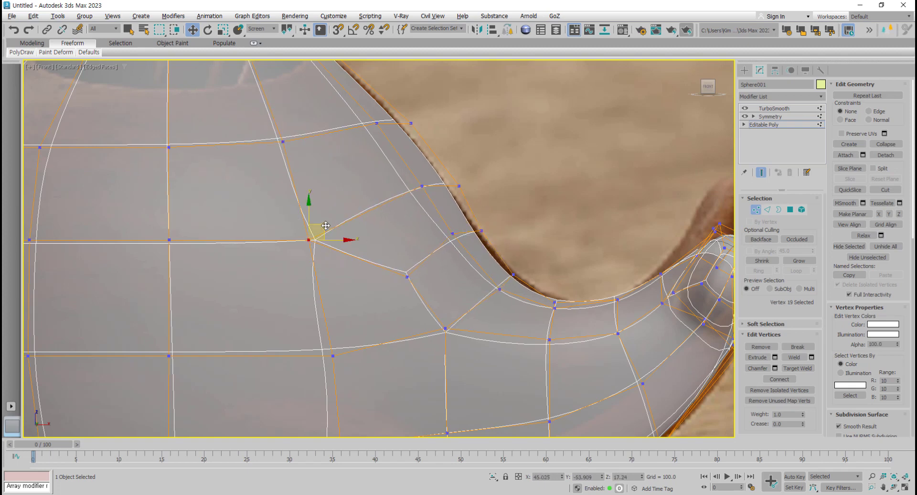
drag(490, 303, 492, 302)
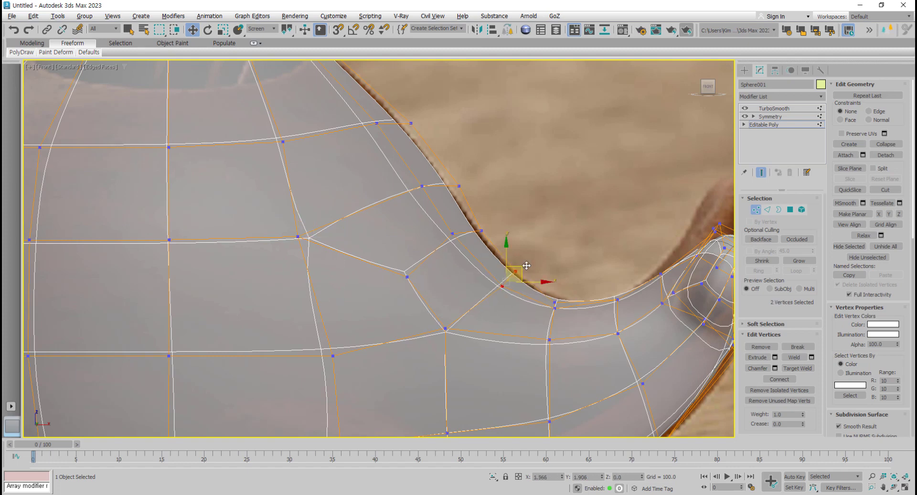
drag(547, 296, 561, 312)
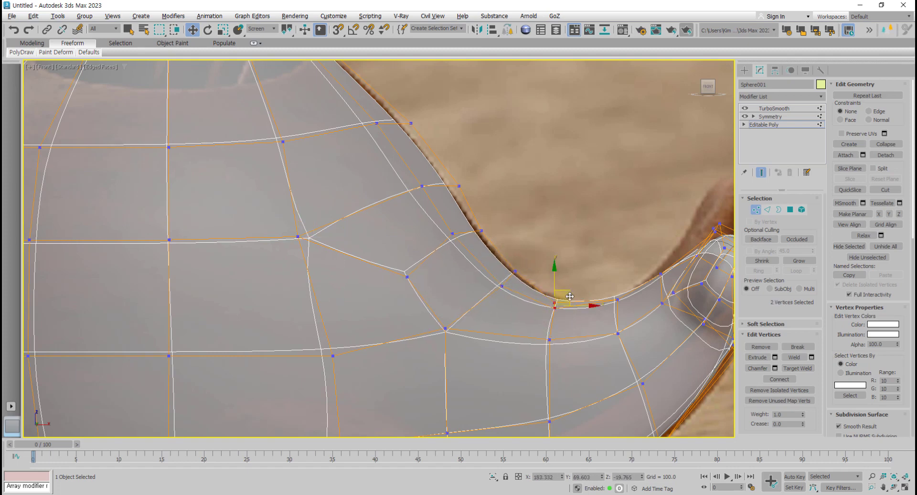
click(619, 294)
click(618, 279)
middle_drag(617, 280, 514, 295)
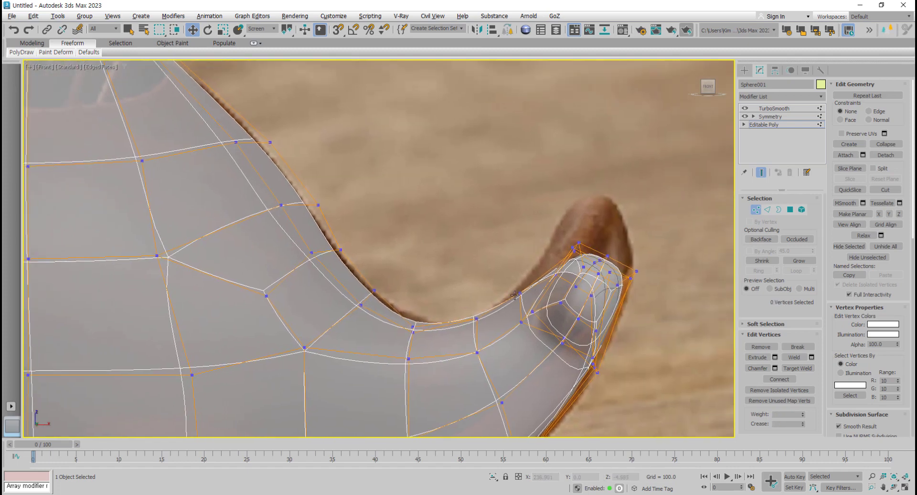
- Select the tail fluke vertices in the Front view, scale them up to about 112% and adjust them toward the reference tail tip
drag(518, 210, 658, 374)
middle_drag(597, 295, 588, 257)
key(r)
drag(581, 254, 580, 248)
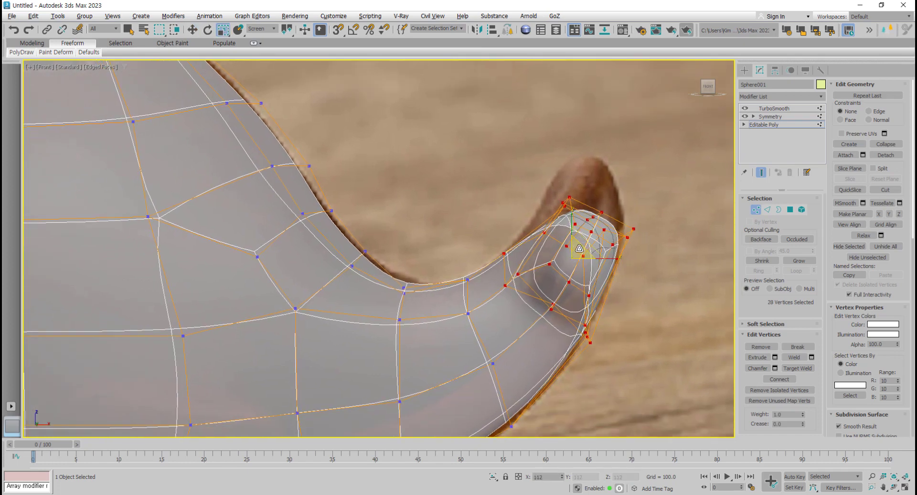
key(alt+w)
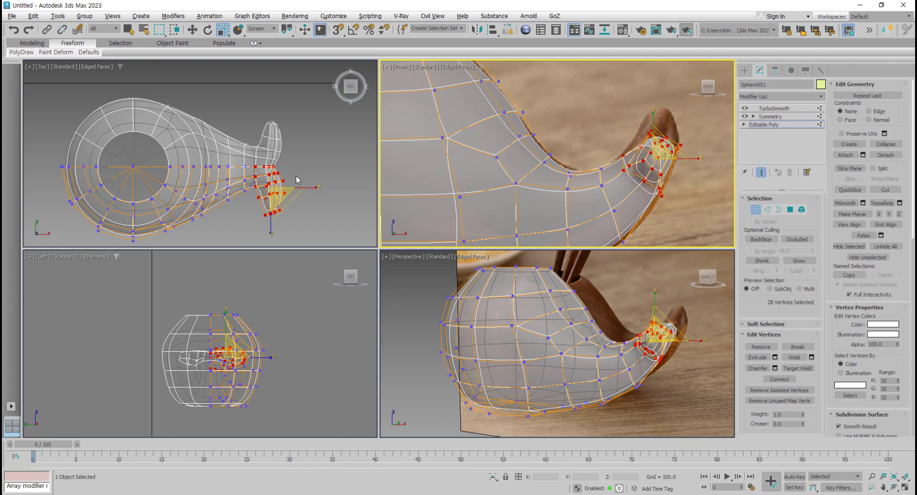
drag(653, 159, 663, 148)
scroll(282, 154, up, 6)
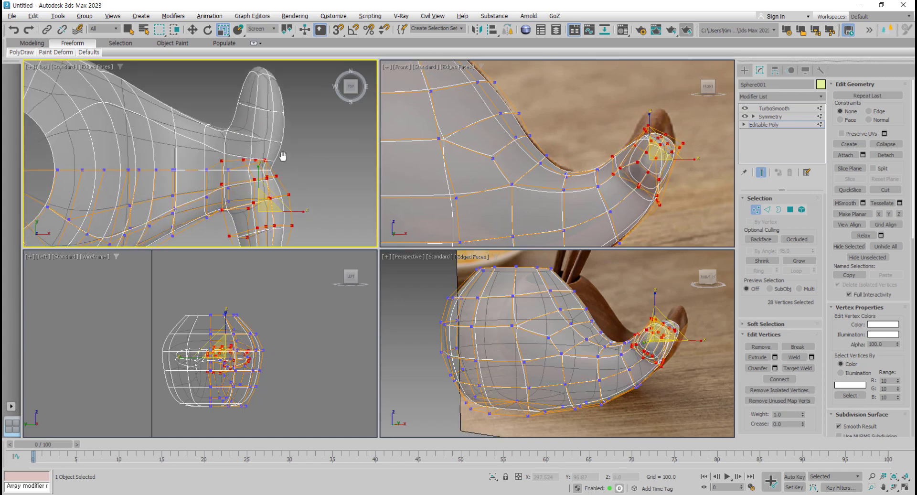
alt+middle_drag(680, 336, 727, 258)
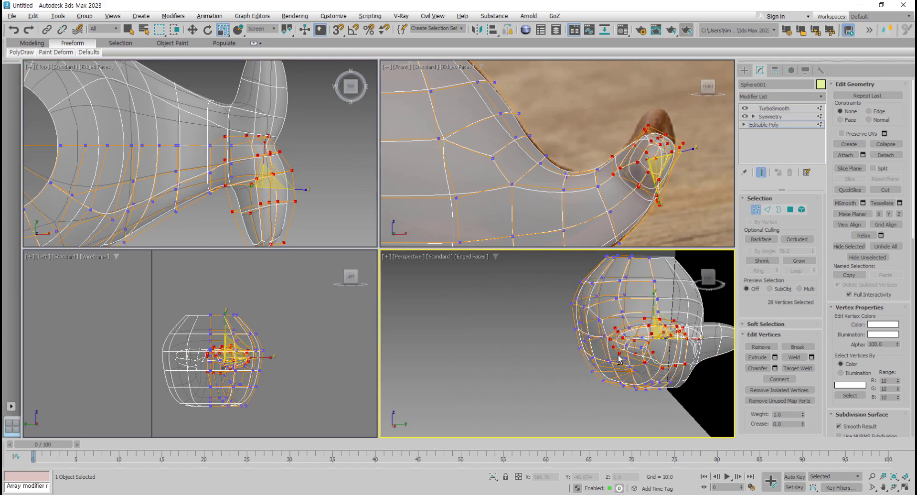
- Turn off the end-result display and reselect all tail fluke vertices in the Top view
click(761, 172)
alt+middle_drag(621, 331, 586, 325)
middle_click(289, 180)
drag(224, 144, 330, 207)
scroll(566, 186, down, 3)
middle_drag(579, 184, 566, 186)
scroll(566, 186, up, 2)
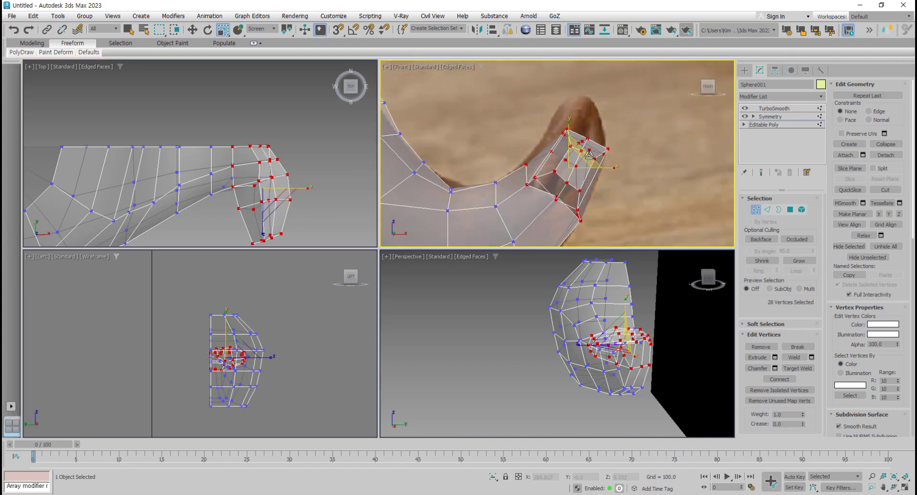
- Scale up, rotate and move the fluke vertices in the Front view to match the reference tail, then show the end result again
mouse_move(589, 155)
mouse_down()
mouse_move(604, 145)
mouse_move(588, 143)
mouse_move(593, 132)
mouse_move(614, 155)
mouse_move(603, 134)
mouse_move(590, 137)
mouse_up()
key(w)
key(e)
key(r)
key(e)
key(r)
key(e)
key(w)
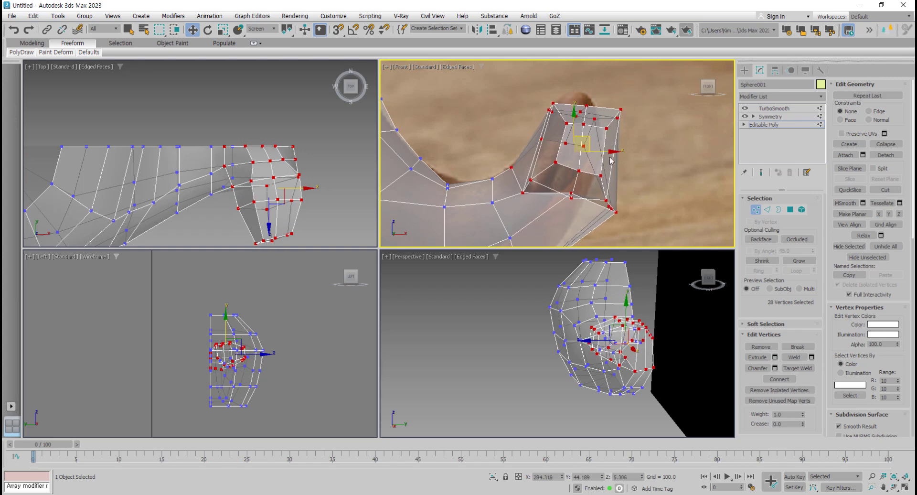
click(763, 171)
alt+middle_drag(549, 306, 562, 326)
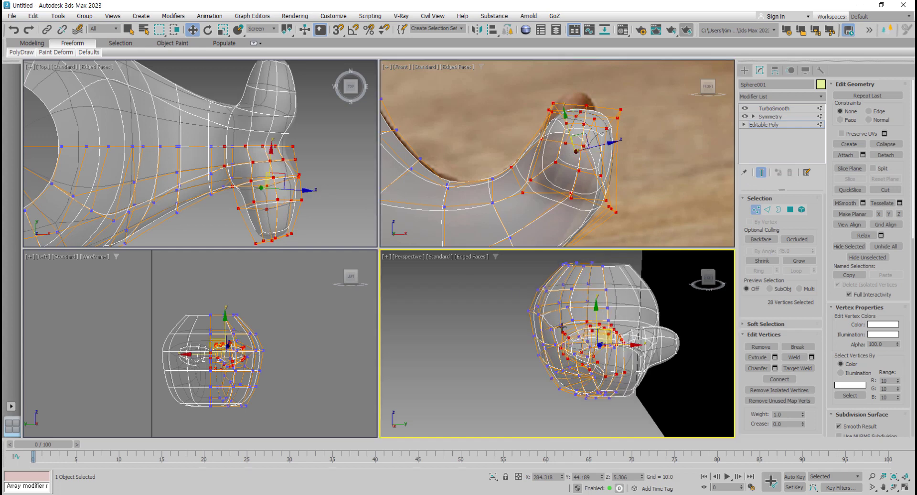
- Select the single polygon low on the body's side for the fin and turn off see-through display
scroll(624, 180, up, 8)
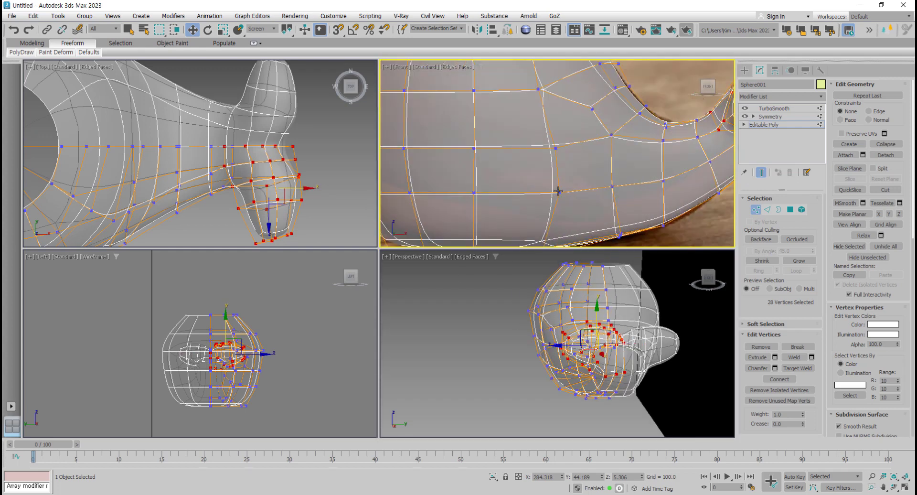
middle_drag(557, 194, 569, 198)
click(791, 210)
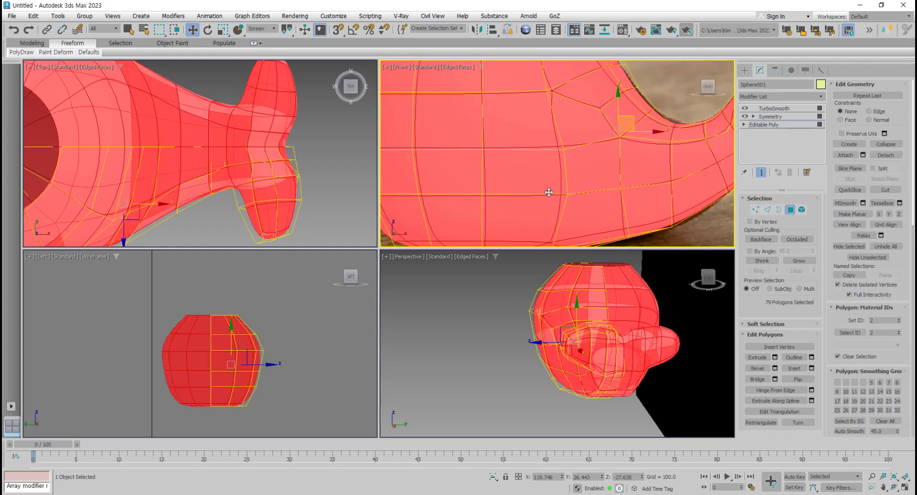
click(539, 182)
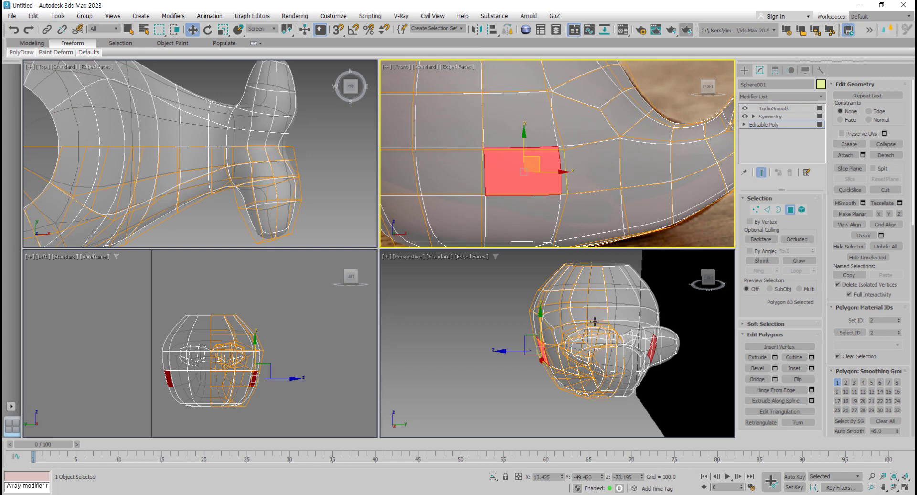
alt+middle_drag(557, 326, 573, 265)
middle_drag(547, 193, 536, 193)
alt+middle_drag(560, 369, 587, 378)
scroll(545, 378, up, 3)
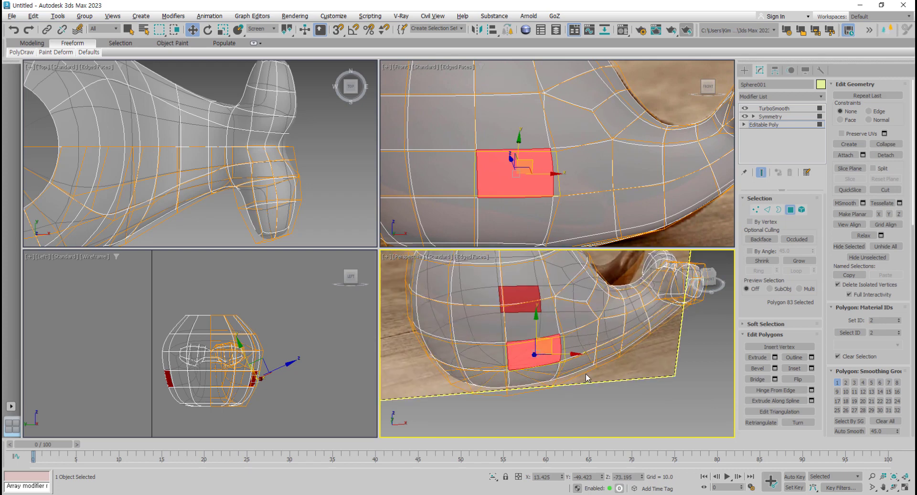
key(alt+x)
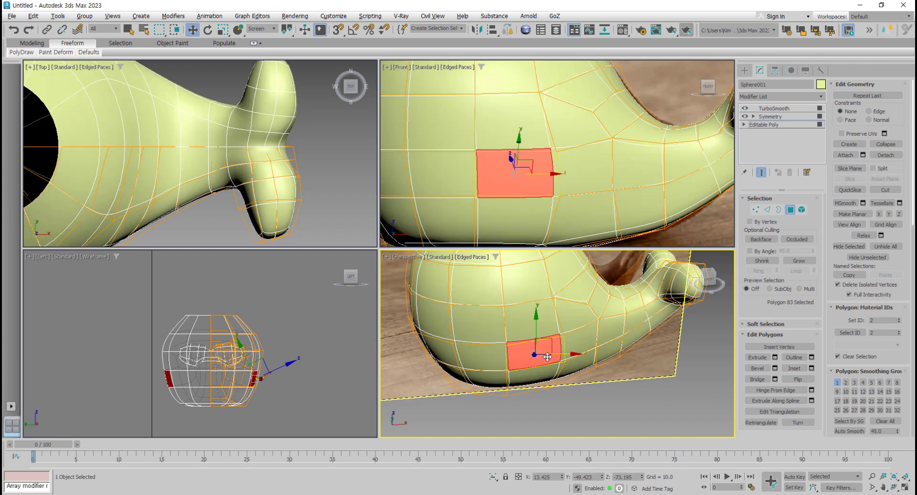
- Set the reference coordinate system to View and extrude the side polygon outward along Y to about -157.5 as a two-segment fin
alt+middle_drag(548, 356, 309, 254)
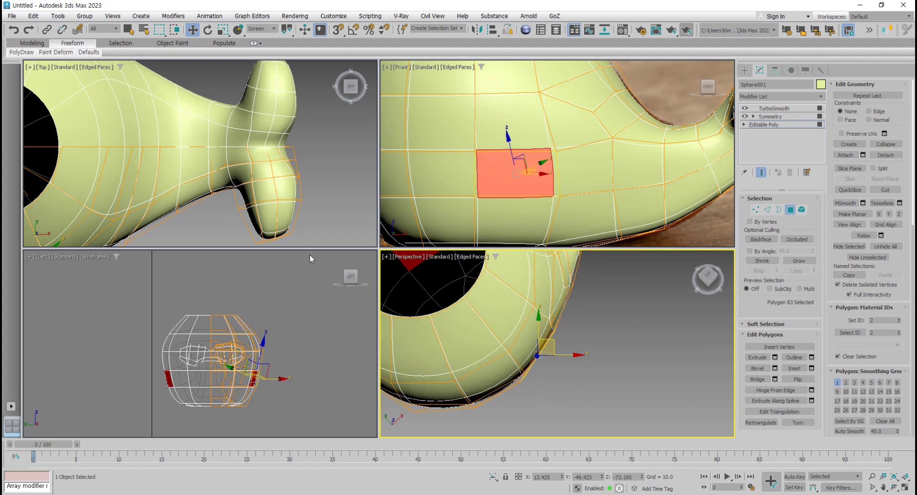
click(264, 29)
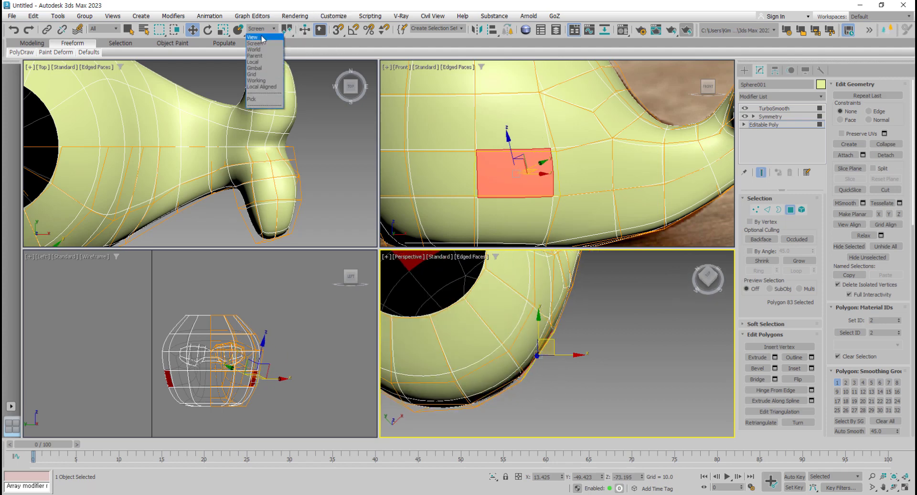
click(253, 37)
alt+middle_drag(564, 365, 518, 341)
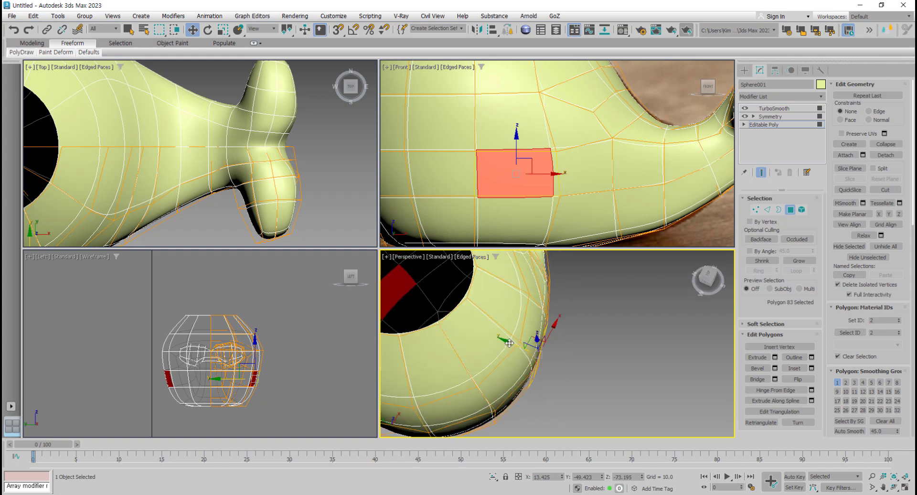
drag(510, 343, 572, 366)
- In the Top view, move the fin's front tip and front middle vertices toward the tail to taper its leading edge
scroll(265, 175, down, 4)
middle_drag(263, 183, 335, 156)
scroll(238, 213, up, 2)
middle_drag(244, 208, 257, 178)
key(alt+w)
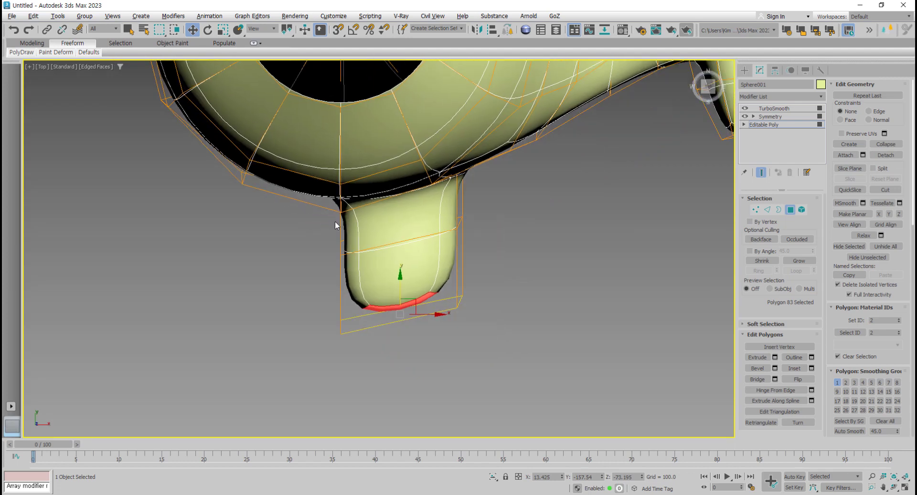
click(756, 209)
drag(285, 342, 364, 279)
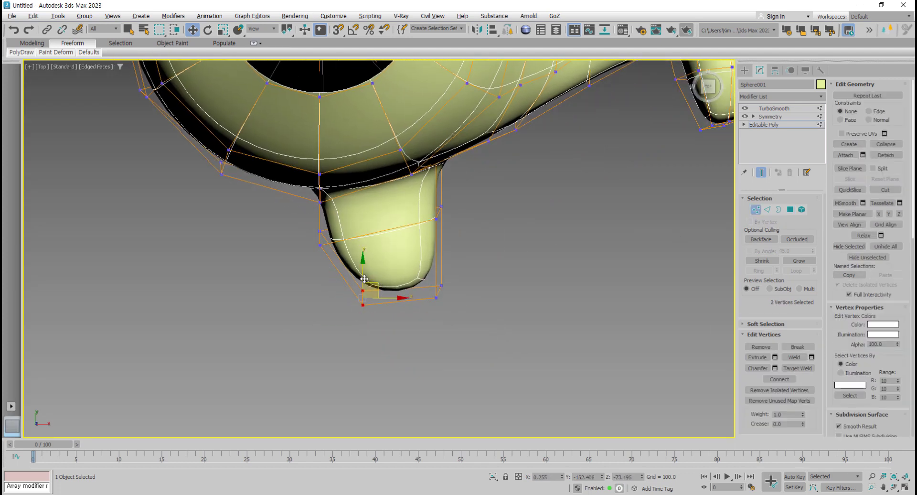
drag(351, 239, 348, 221)
- Shift the fin's four tip vertices and its rear middle vertices toward the tail to sweep the fin back
drag(338, 274, 517, 325)
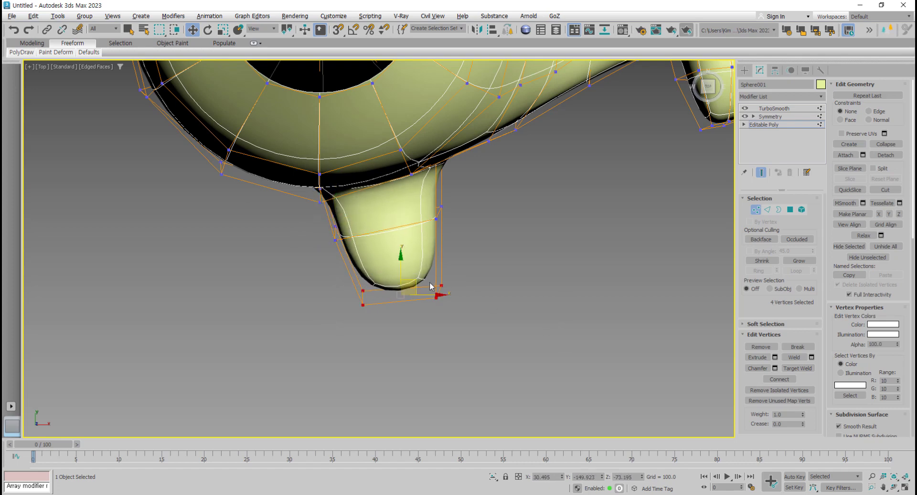
drag(415, 280, 449, 268)
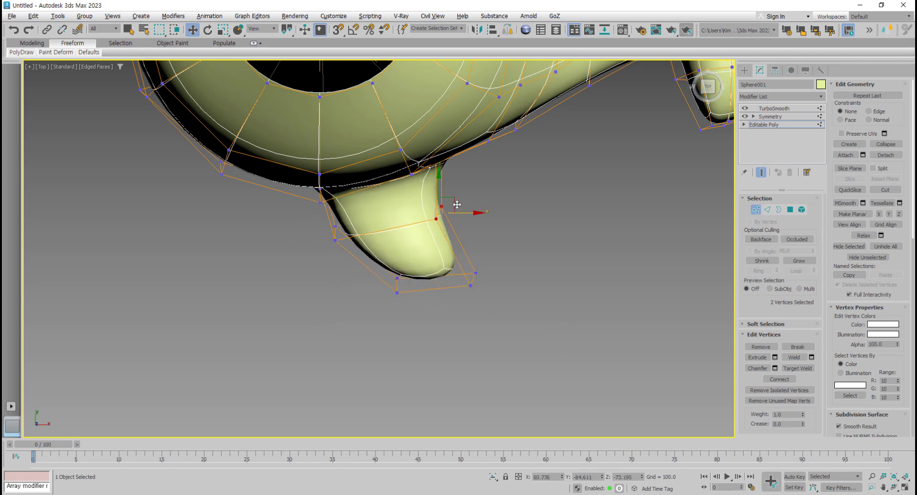
drag(452, 198, 471, 188)
- Fine-tune the front middle and front tip vertices of the fin to round its leading edge
drag(328, 247, 361, 225)
drag(378, 321, 421, 279)
middle_drag(386, 295, 385, 304)
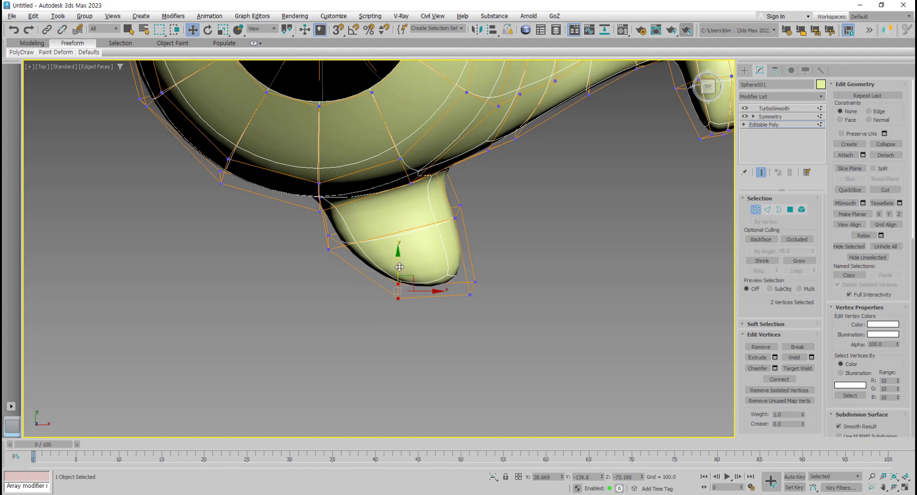
drag(411, 279, 411, 274)
middle_drag(464, 322, 465, 330)
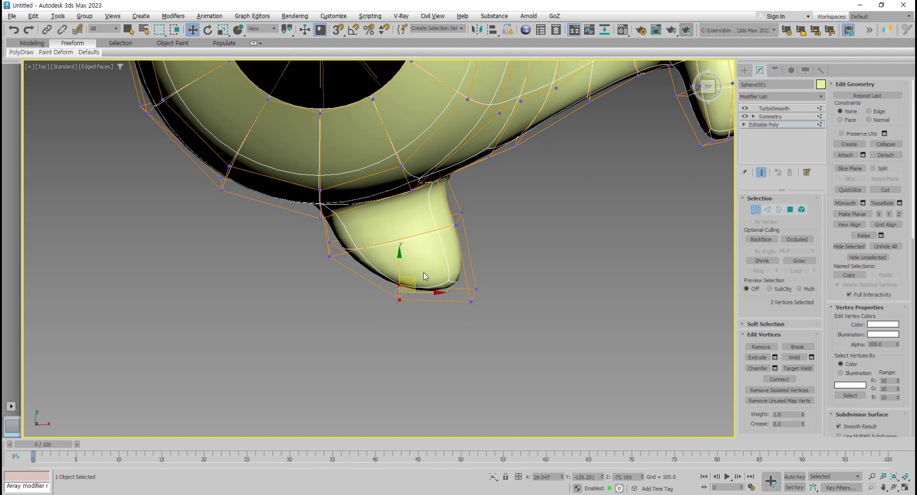
drag(414, 282, 413, 289)
- Examine the fins and body end-on in Perspective and in an enlarged, shaded Left view
key(alt+w)
alt+middle_drag(487, 351, 540, 341)
key(alt+w)
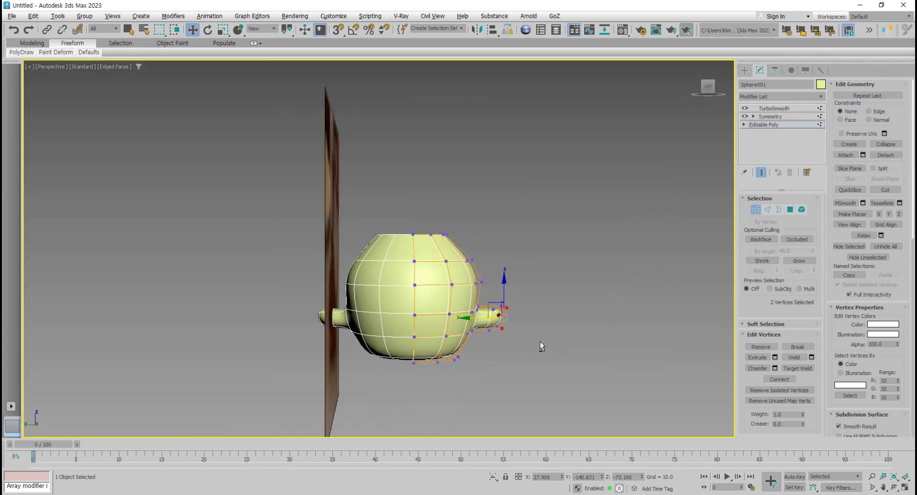
scroll(470, 283, up, 3)
scroll(470, 283, down, 2)
key(alt+w)
right_click(305, 339)
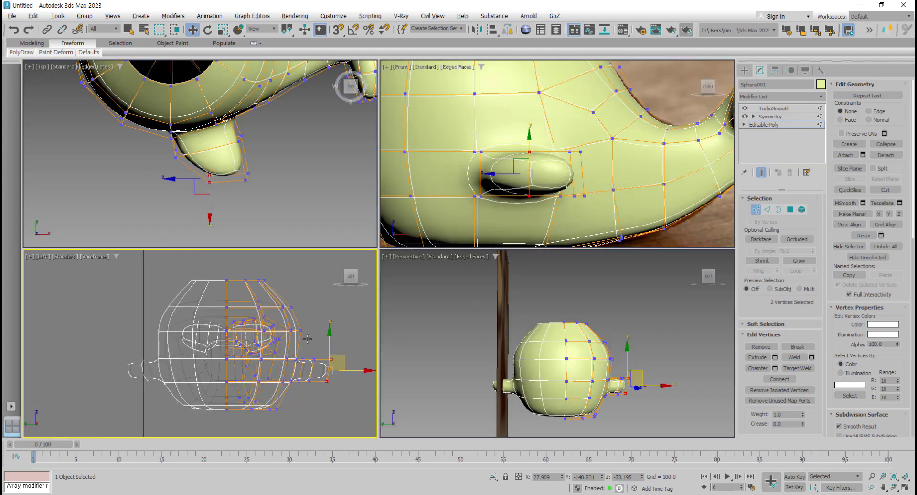
key(alt+w)
middle_drag(450, 291, 428, 307)
key(F3)
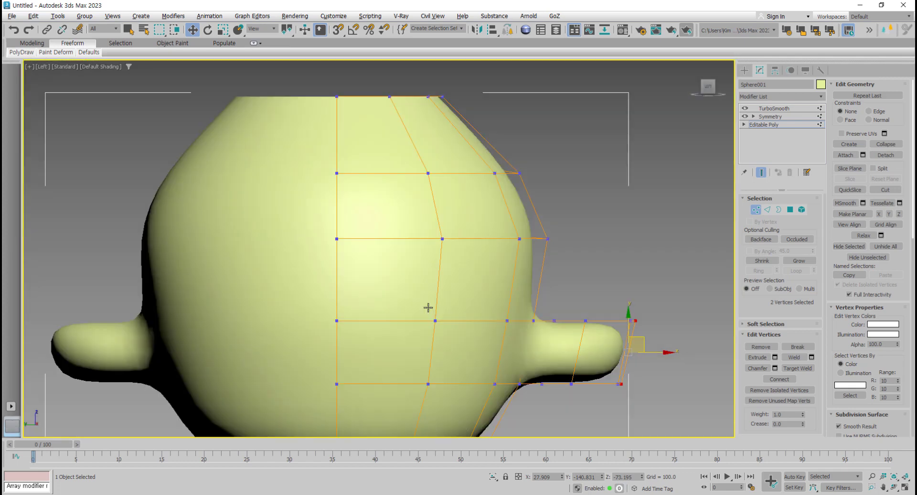
scroll(432, 308, down, 3)
- In the Left view, move the outer side vertices of the three rows above and at the fin inward to slim the body
drag(542, 249, 517, 261)
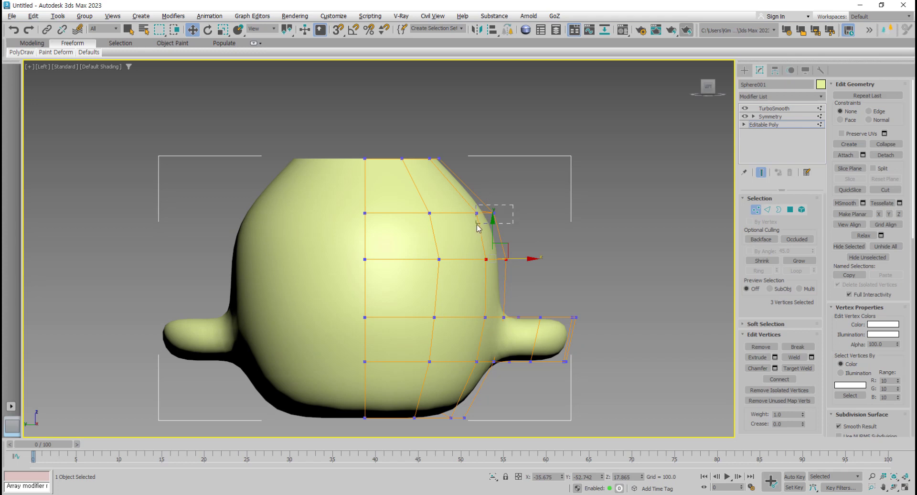
drag(513, 214, 506, 213)
mouse_move(526, 245)
mouse_down()
mouse_move(483, 274)
mouse_move(516, 259)
mouse_up()
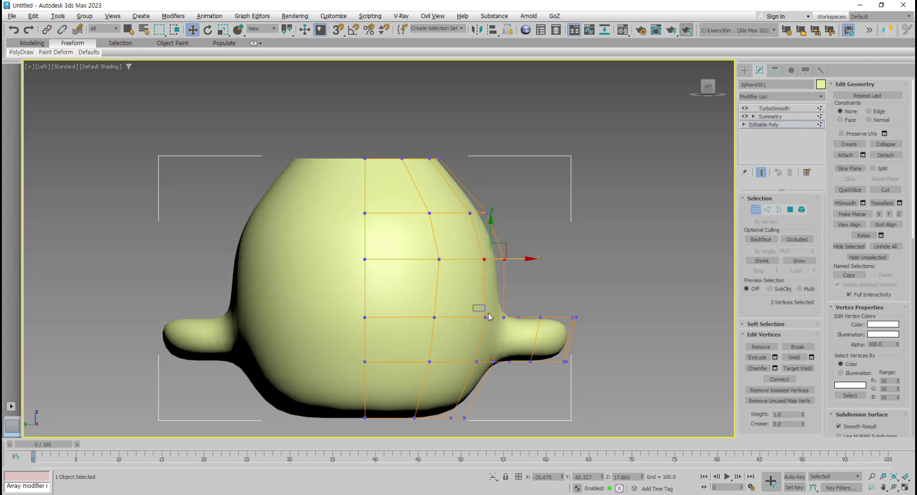
drag(488, 317, 515, 315)
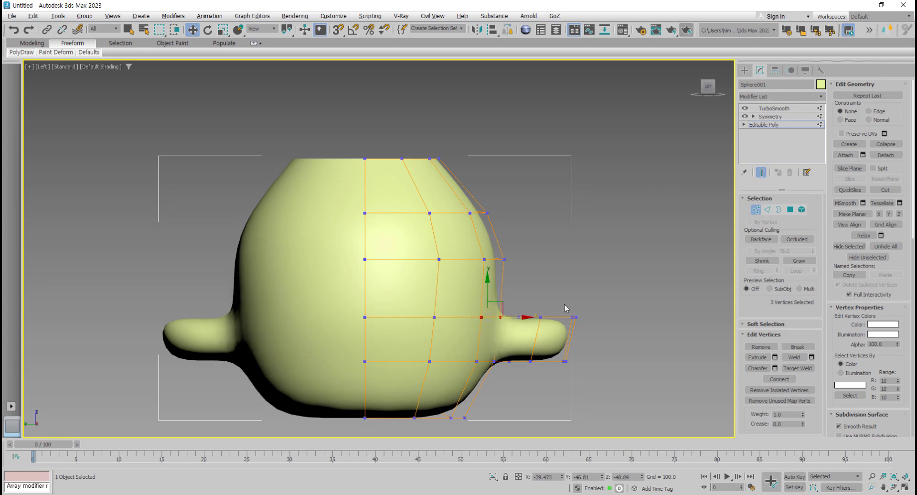
- In the Left view, nudge the outer vertices of the row above the fin outward and level that row with Scale
drag(534, 249, 386, 263)
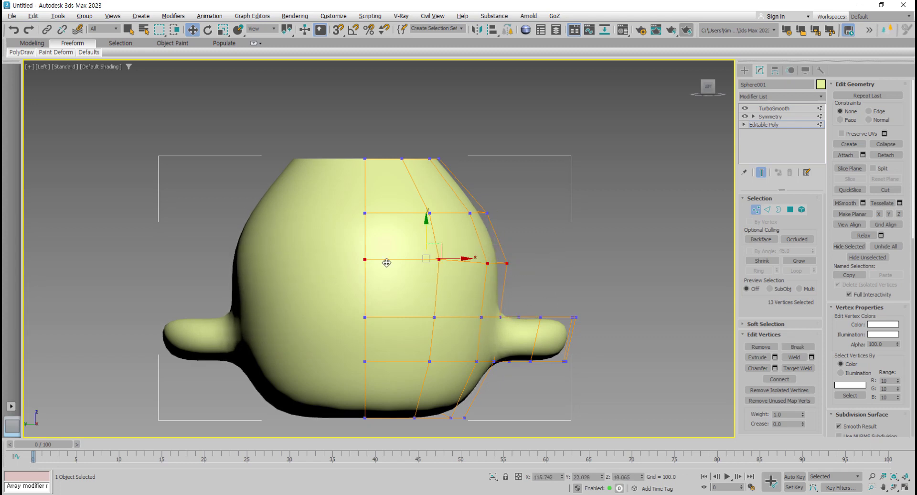
click(564, 266)
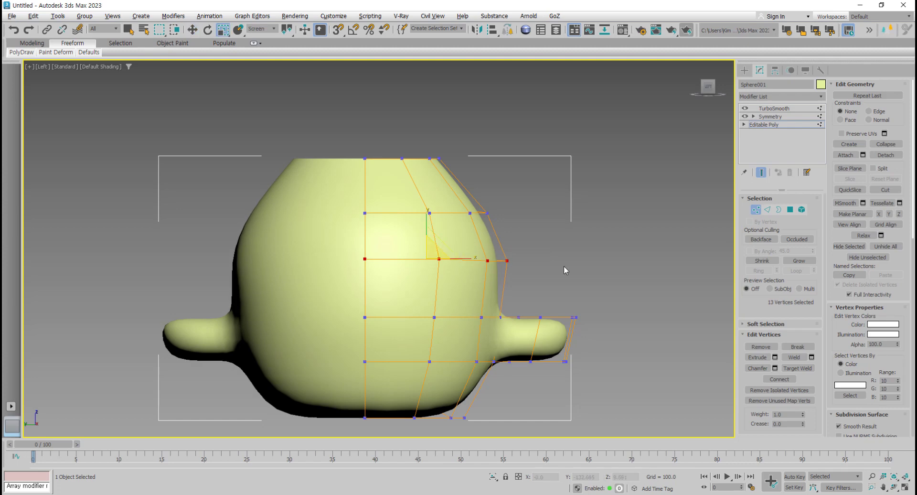
key(r)
key(alt+w)
key(alt+w)
scroll(560, 293, up, 5)
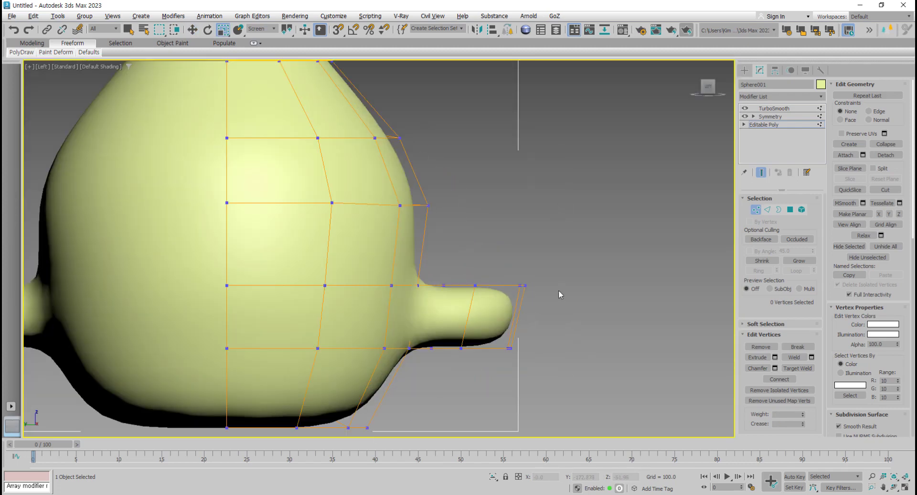
- Move the fin's three upper outer vertices inward in the Left view to line them up over the lower ones
drag(468, 300, 470, 296)
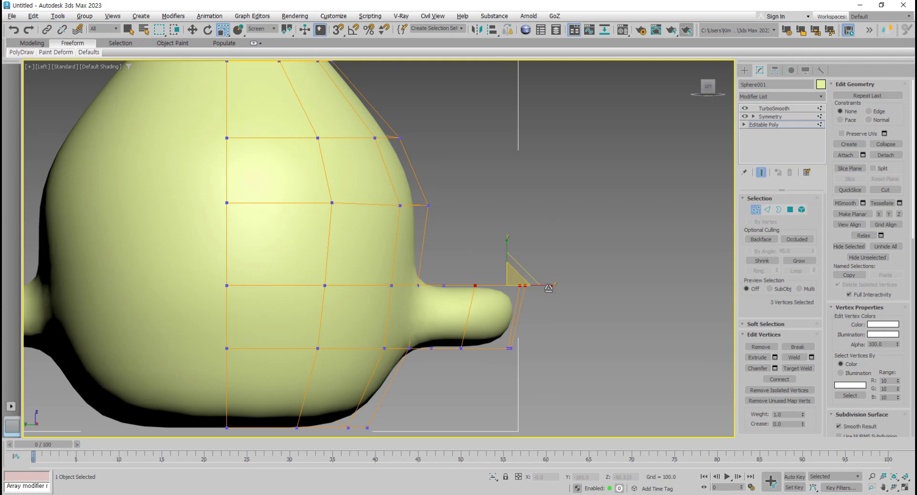
key(w)
drag(546, 286, 531, 286)
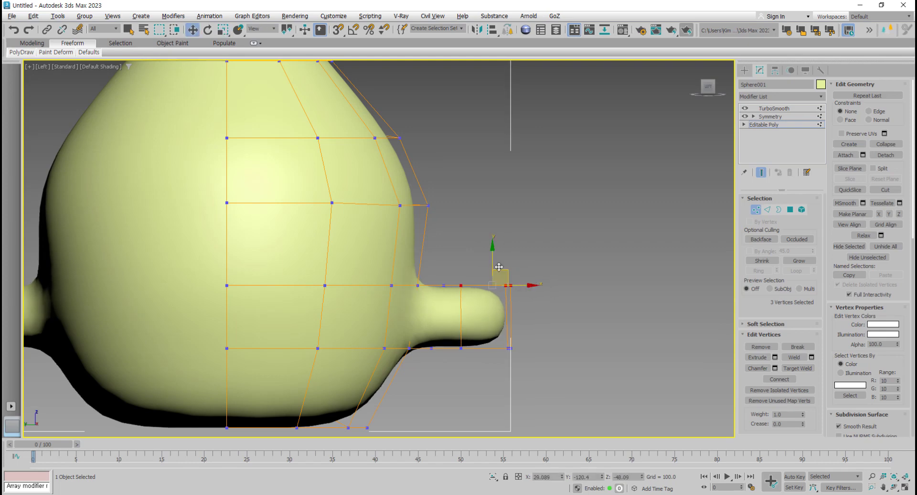
- Select the fin's eight outer vertices, set the reference coordinate system to View, and scale them vertically to thin the fin
drag(459, 273, 553, 380)
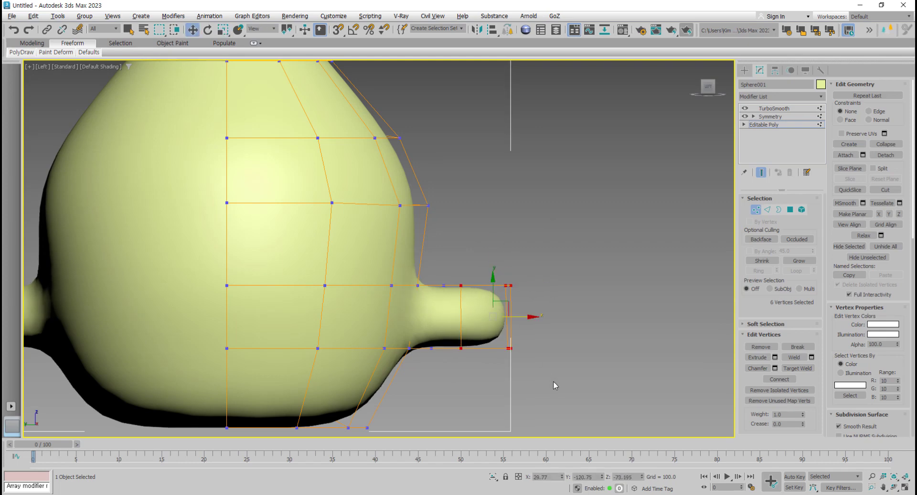
key(alt+w)
middle_click(617, 400)
alt+middle_drag(616, 400, 589, 333)
scroll(611, 401, up, 3)
key(alt+w)
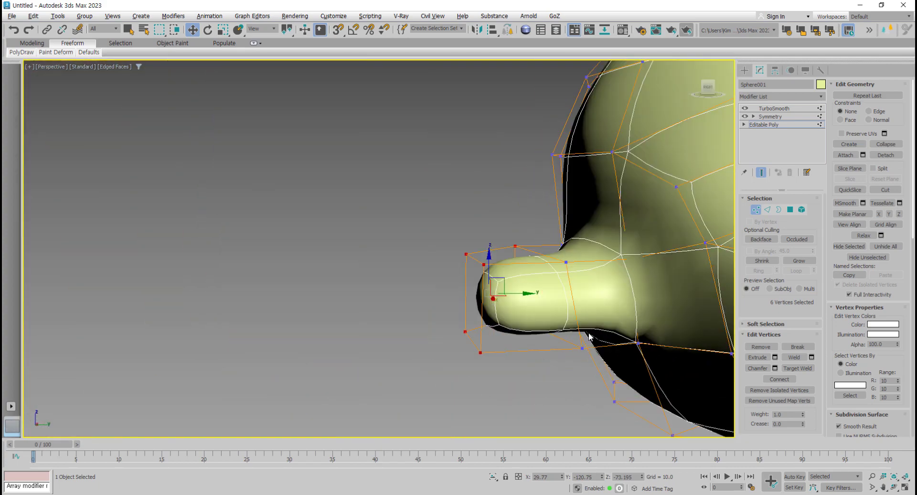
ctrl+click(583, 347)
ctrl+click(568, 261)
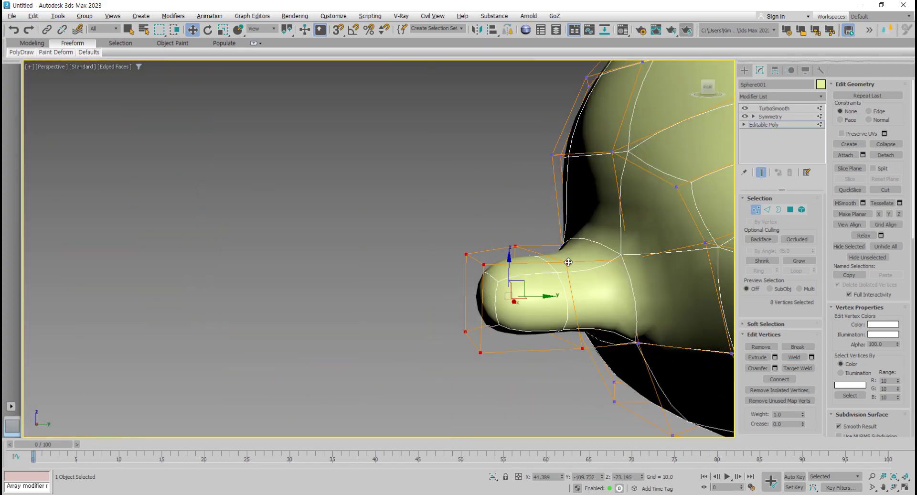
key(r)
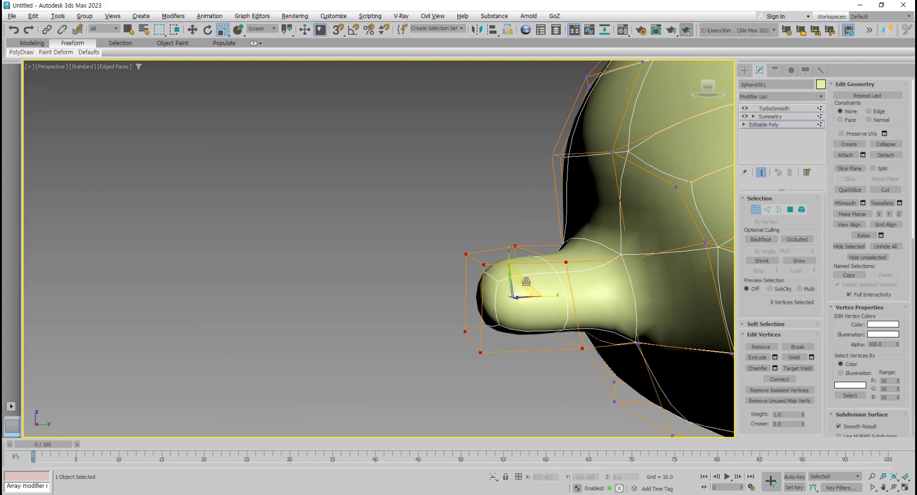
alt+middle_drag(526, 282, 525, 261)
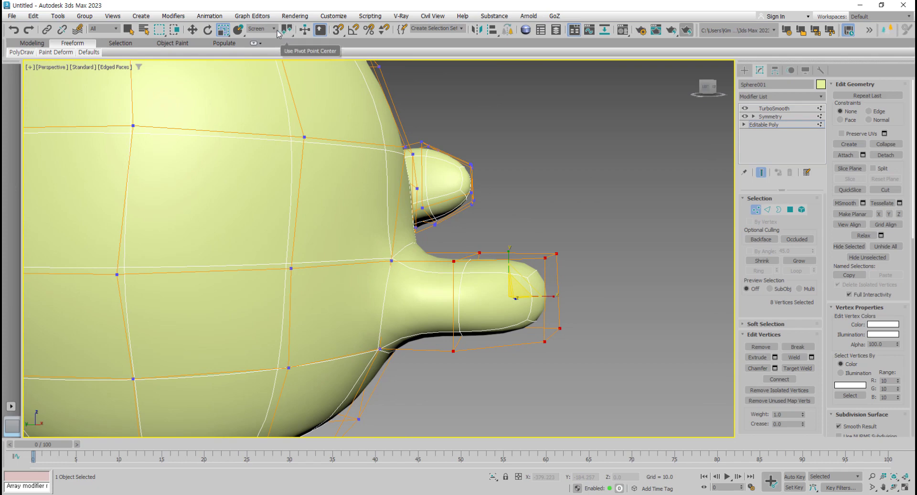
click(261, 29)
click(267, 39)
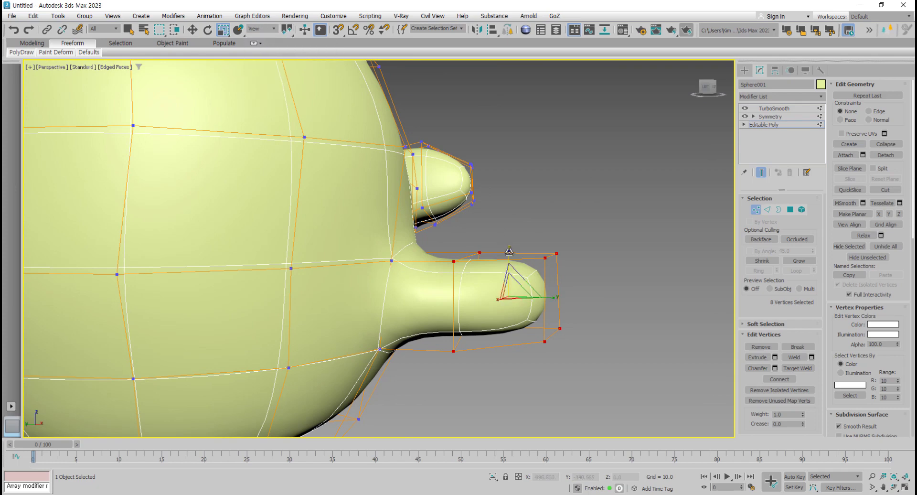
drag(509, 258, 521, 352)
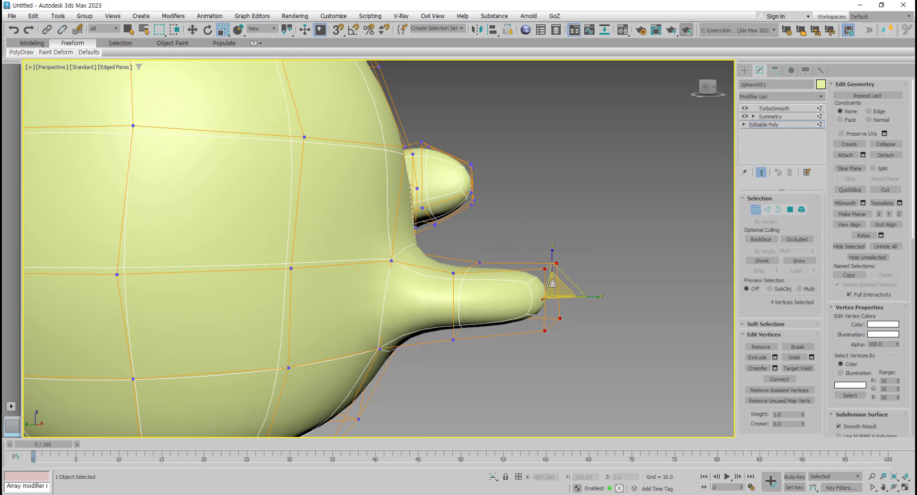
- Scale the fin's four tip vertices to 76% vertically, and flatten its four middle vertices as well
drag(553, 253, 553, 266)
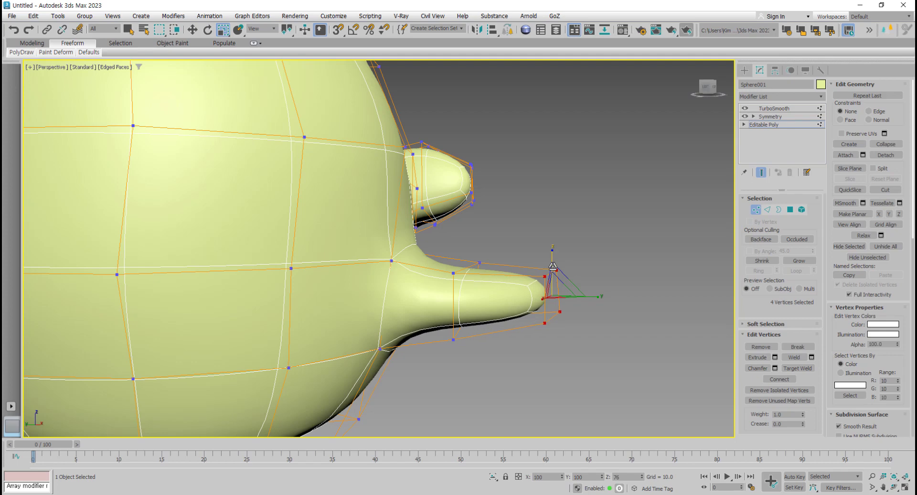
alt+middle_drag(553, 266, 565, 276)
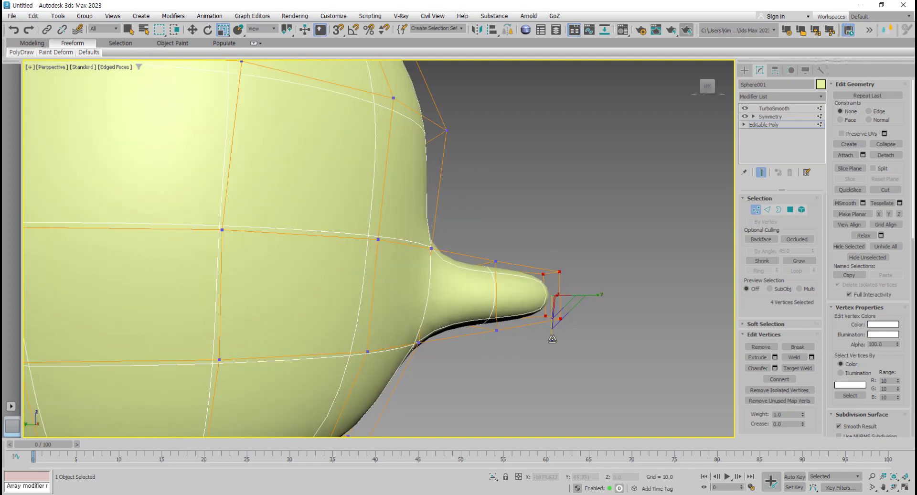
alt+middle_drag(554, 335, 483, 296)
drag(492, 256, 456, 373)
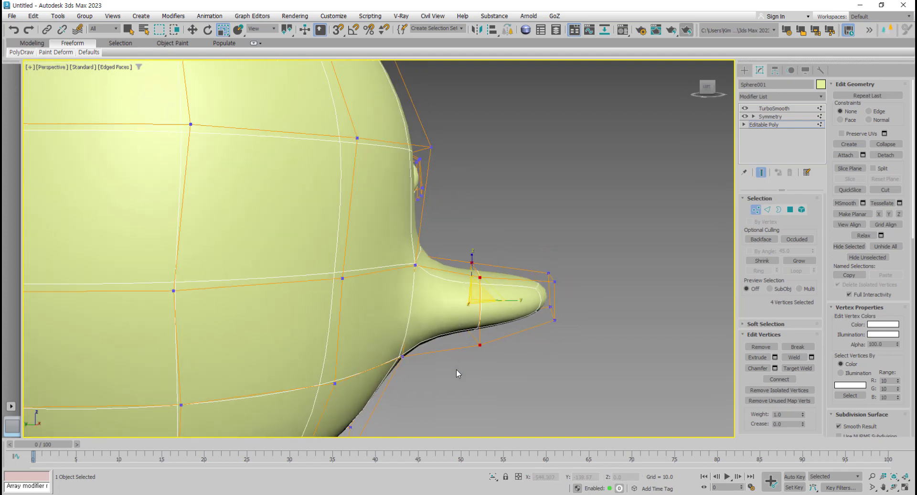
alt+middle_drag(476, 286, 564, 314)
- Select the fin's eight outer vertices and move them slightly down in the Front view
key(alt+w)
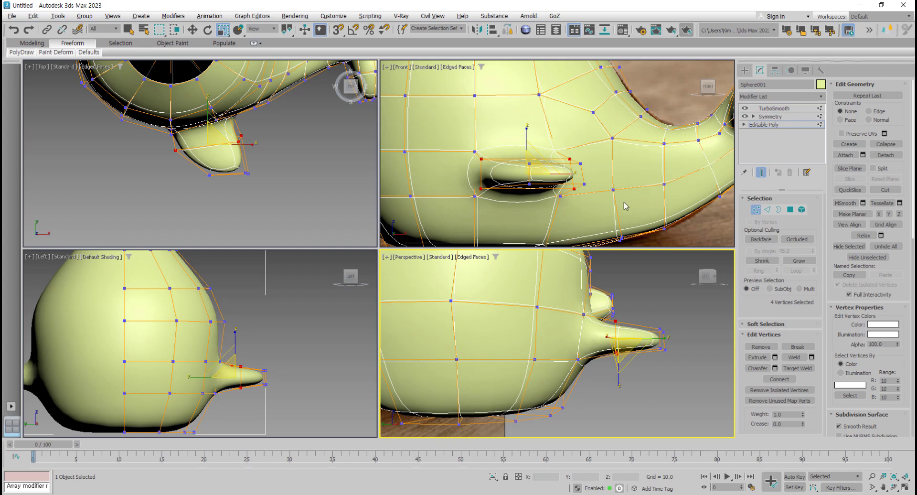
middle_drag(626, 206, 632, 197)
scroll(565, 189, down, 3)
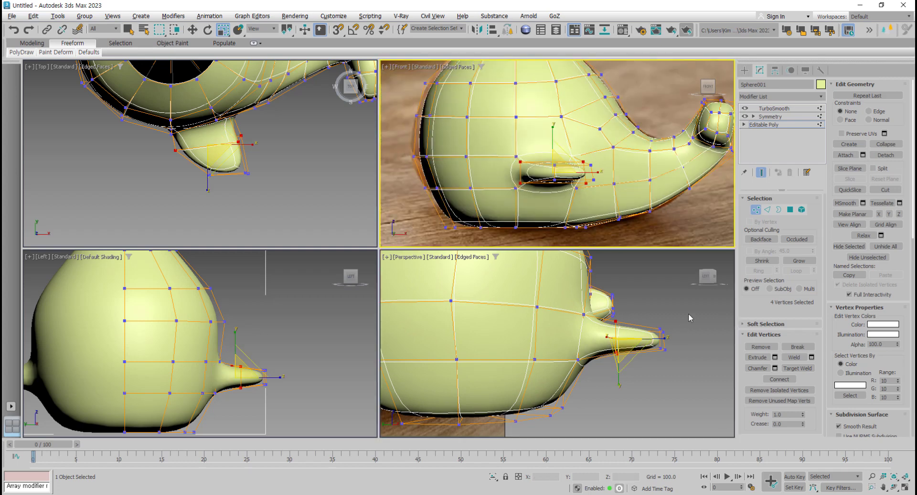
drag(690, 318, 623, 382)
scroll(649, 383, up, 2)
key(w)
middle_drag(568, 156, 572, 156)
drag(568, 147, 569, 153)
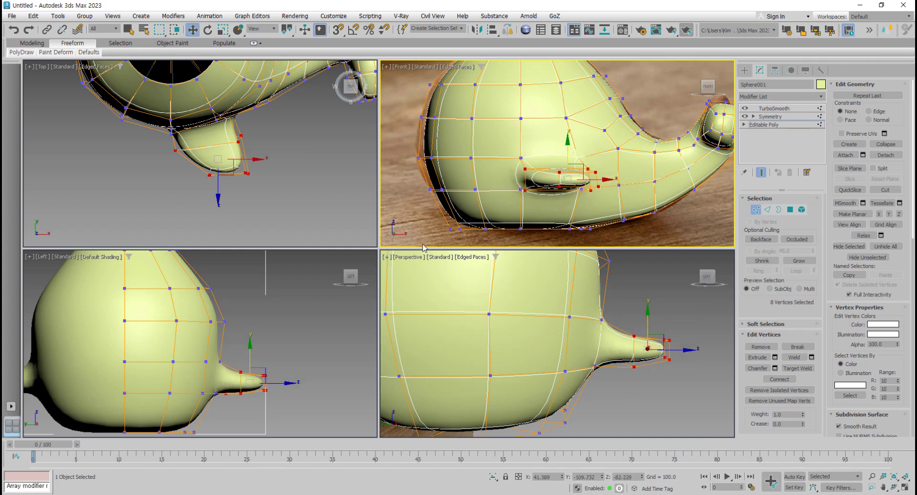
- Raise the fin's upper front middle vertex in the Left view to thicken the slope toward the body
right_click(270, 363)
scroll(271, 363, up, 3)
click(260, 356)
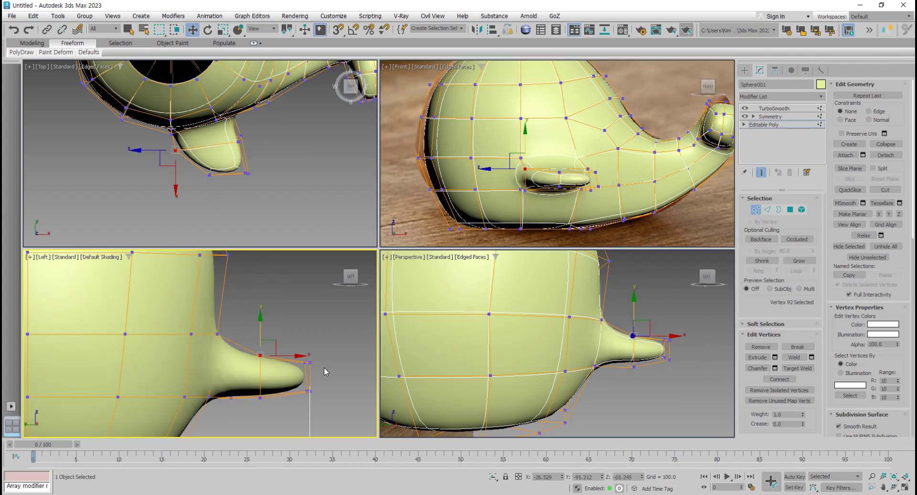
drag(258, 339, 258, 329)
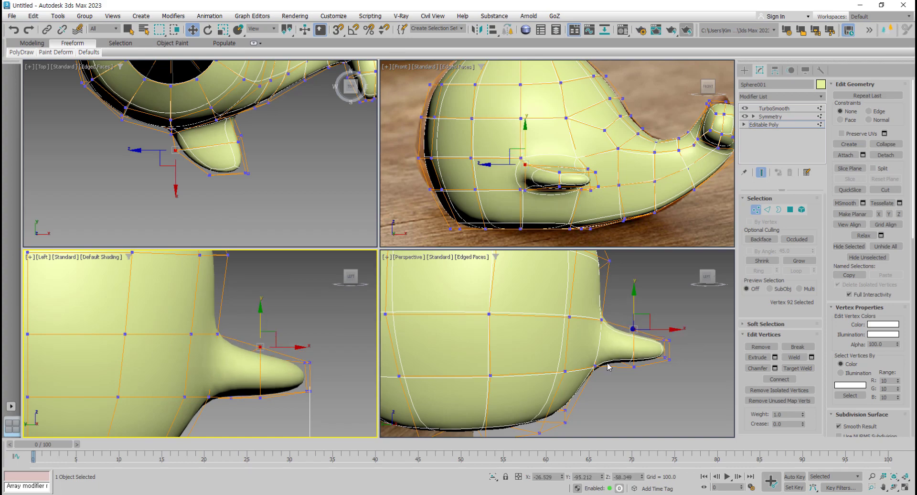
- Select the two body vertices at the fin's upper root and move them slightly outward from the body
middle_drag(608, 362, 606, 364)
key(alt+w)
scroll(553, 352, down, 5)
alt+middle_drag(500, 371, 480, 323)
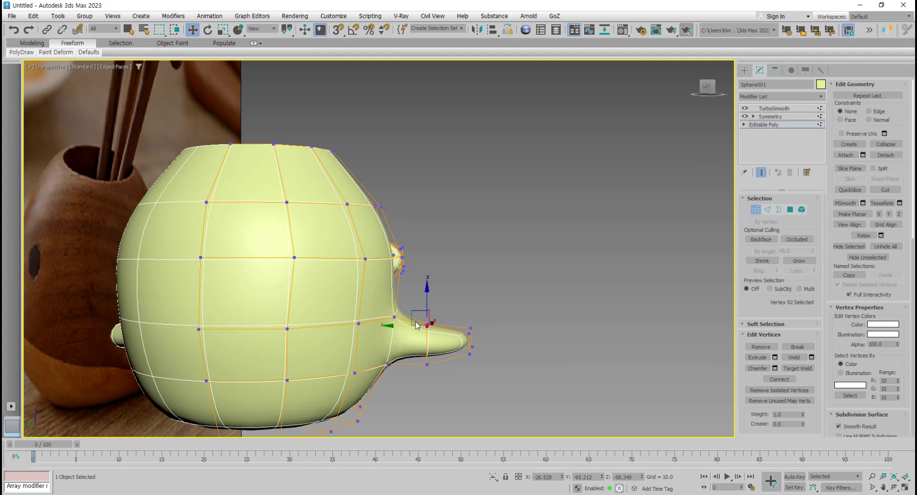
alt+middle_drag(404, 329, 386, 351)
click(397, 312)
alt+middle_drag(443, 317, 423, 341)
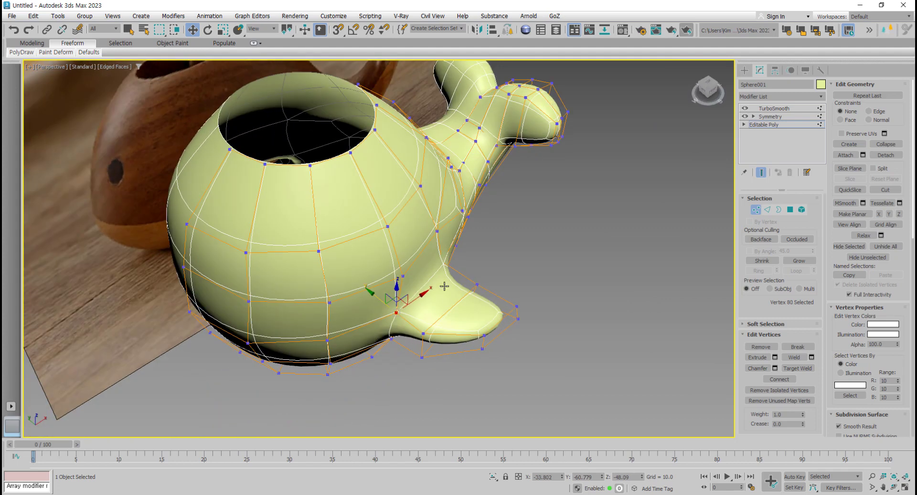
ctrl+click(444, 262)
drag(401, 273, 407, 275)
alt+middle_drag(480, 348, 483, 296)
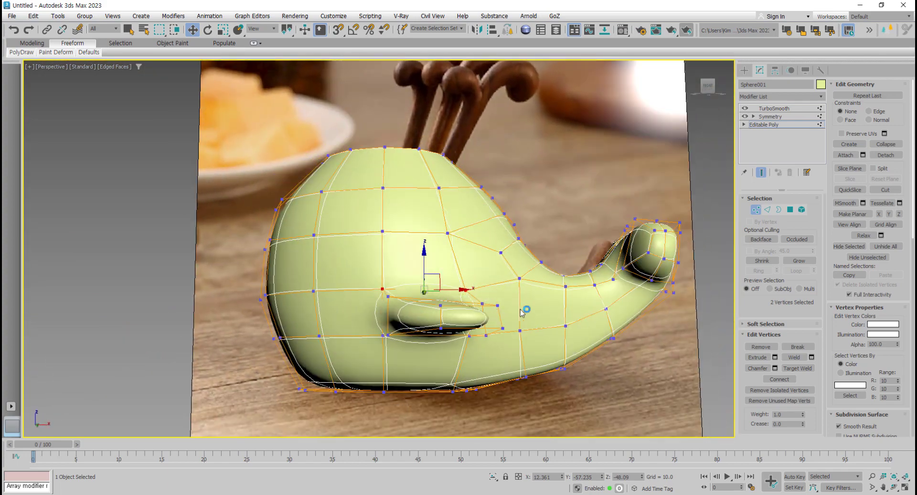
- Turn on see-through display in the Front view and adjust the tail's three underside vertices vertically against the photo's outline
key(alt+w)
scroll(569, 211, up, 2)
key(alt+x)
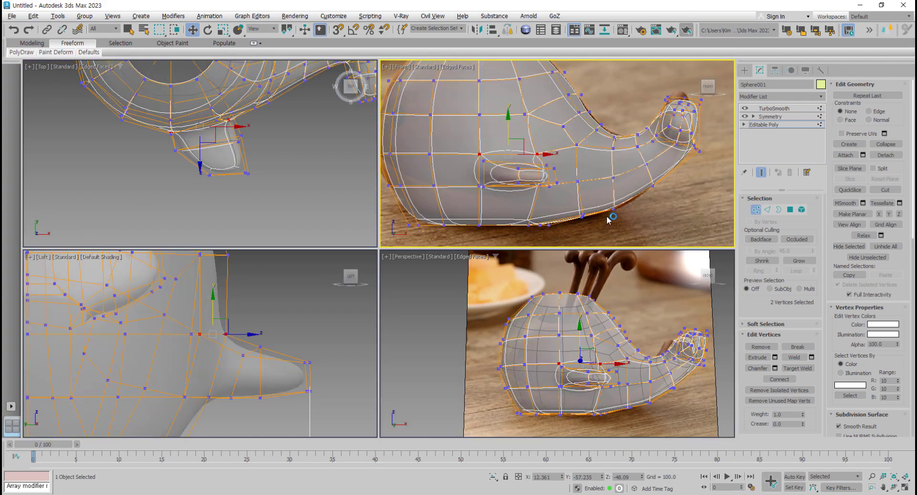
scroll(565, 210, up, 3)
scroll(565, 211, up, 2)
click(584, 193)
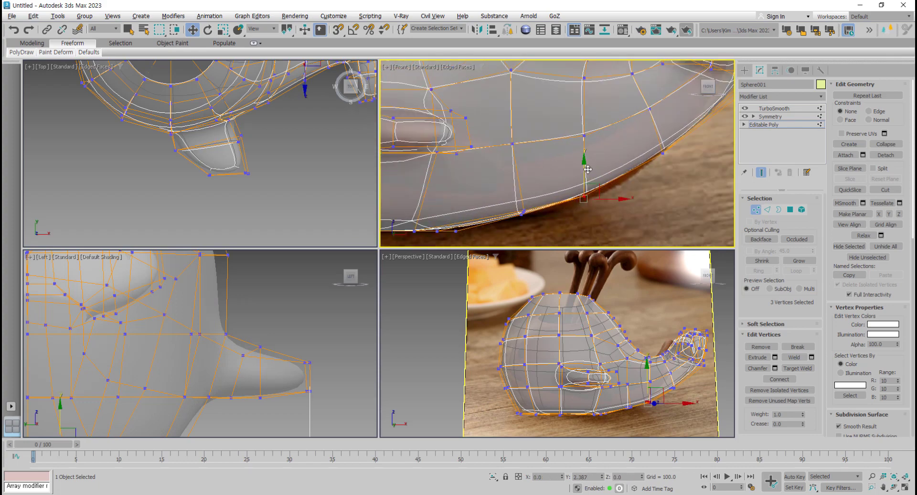
- Select the four lower side vertices running from behind the fin to the tail and move them inward along Y
key(alt+w)
alt+middle_drag(617, 227, 519, 305)
scroll(519, 297, up, 2)
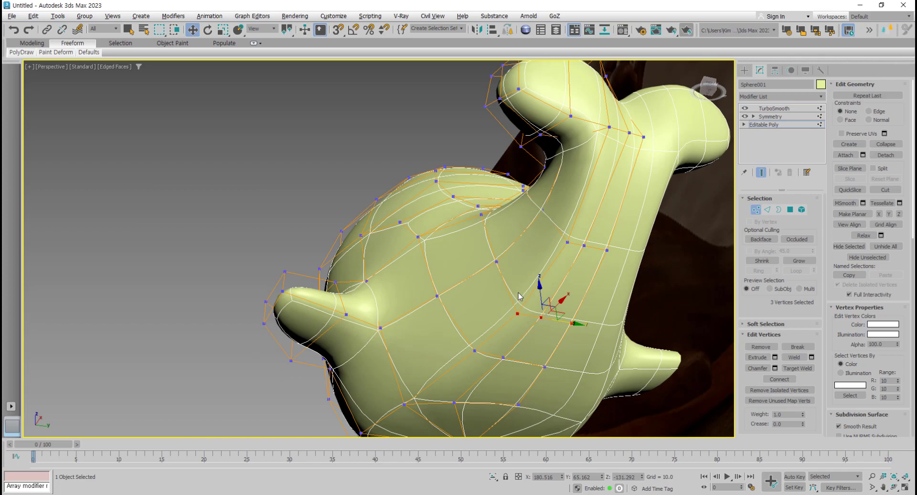
click(520, 316)
alt+middle_drag(521, 316, 492, 218)
click(492, 201)
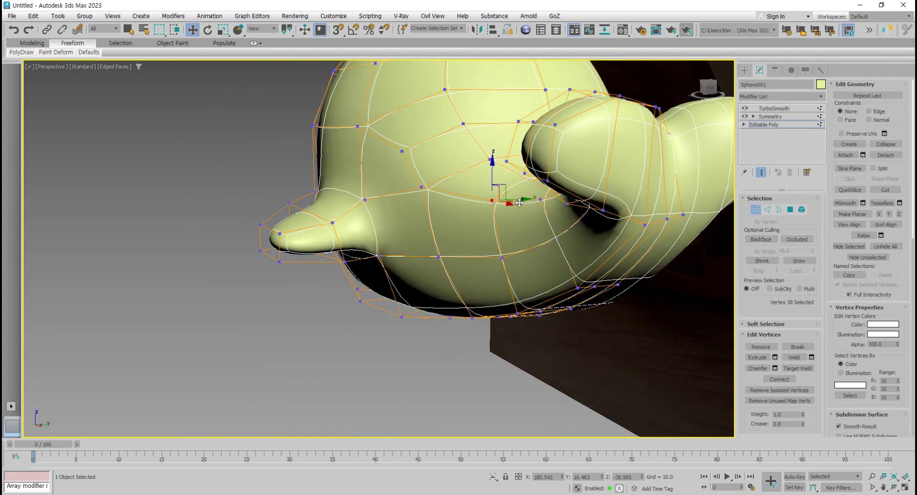
alt+middle_drag(571, 304, 581, 353)
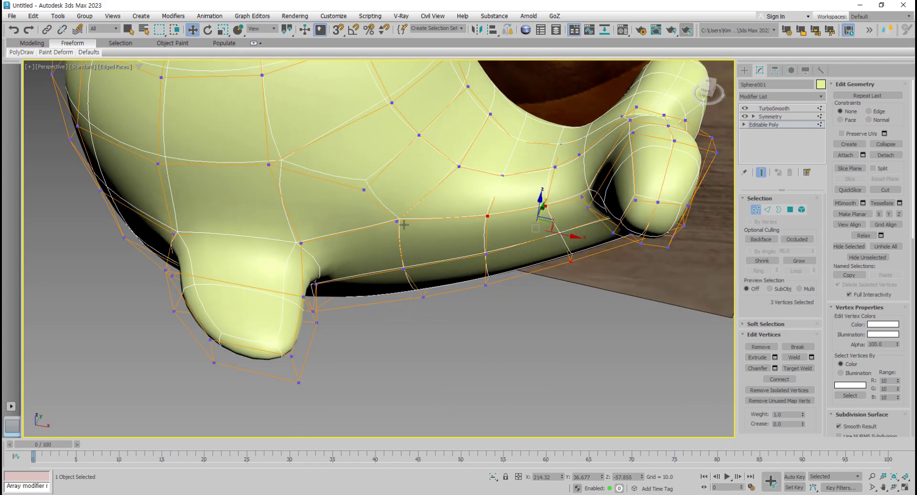
click(398, 222)
ctrl+click(490, 215)
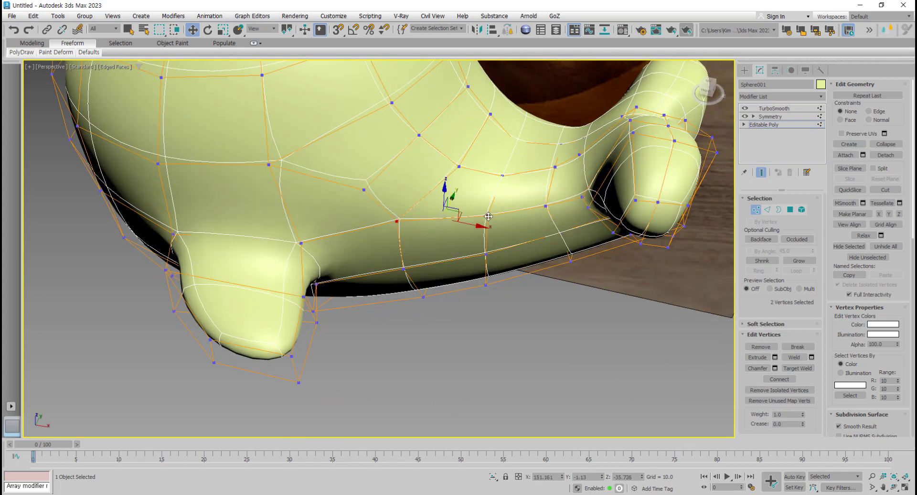
ctrl+click(548, 207)
ctrl+click(582, 196)
alt+middle_drag(583, 197, 526, 208)
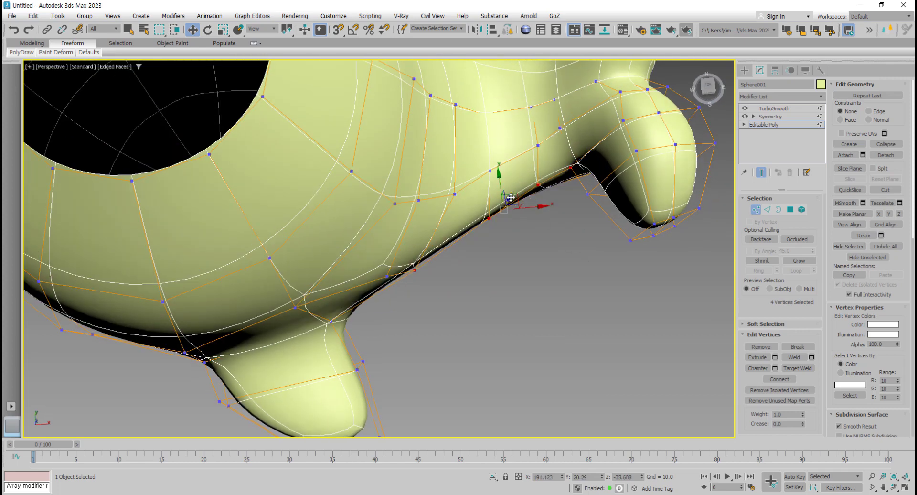
drag(511, 197, 501, 178)
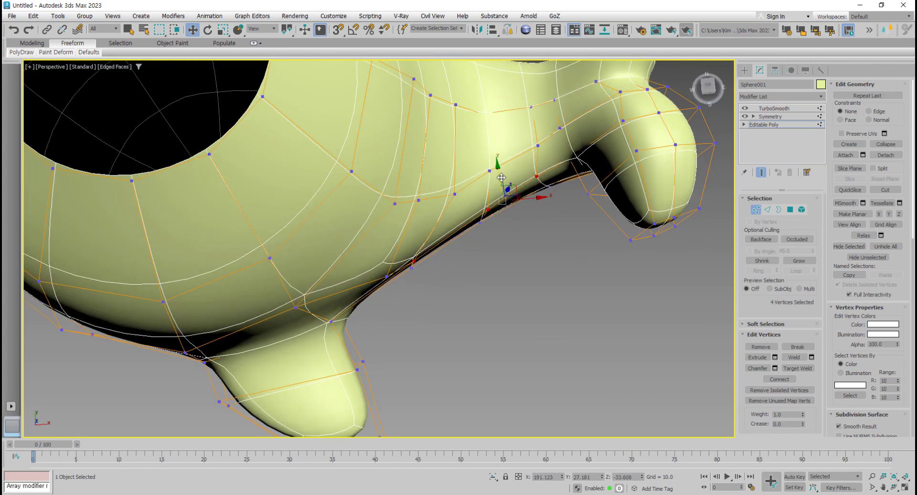
- Select the four side vertices of the next row up toward the tail and move them inward along Y
middle_drag(501, 178, 520, 228)
click(467, 258)
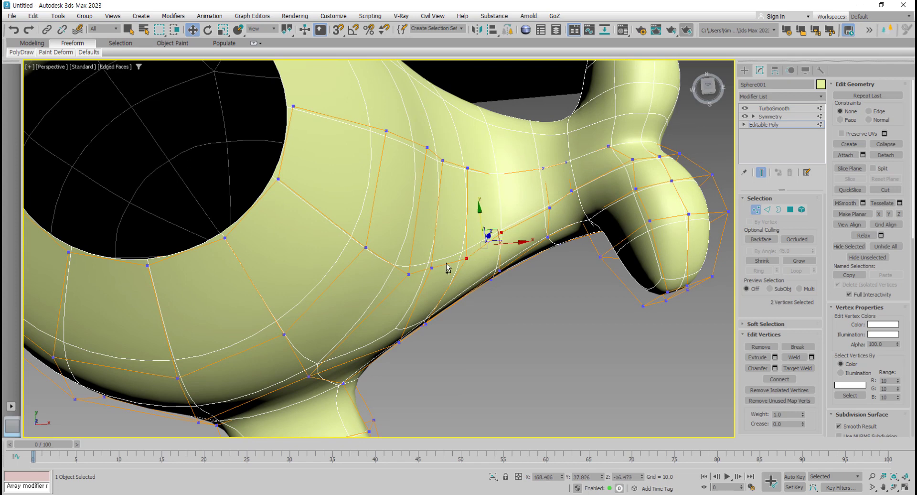
ctrl+click(431, 268)
ctrl+click(409, 275)
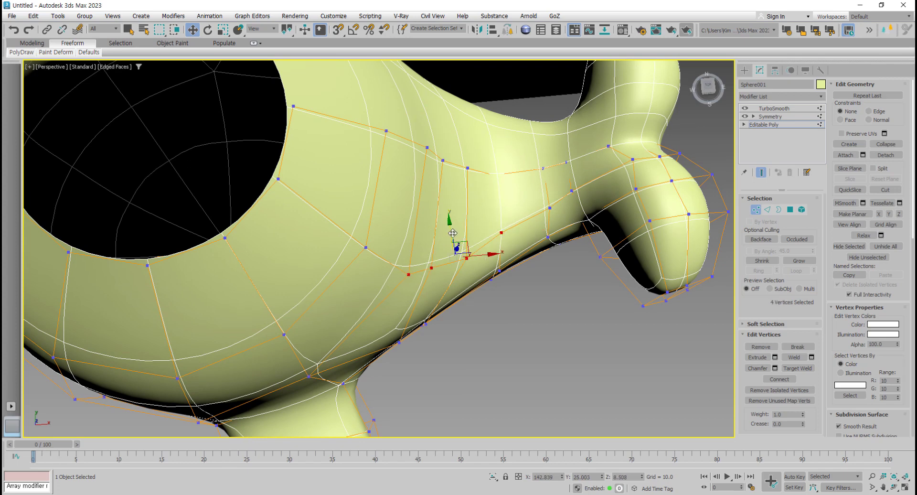
drag(453, 233, 453, 216)
- Adjust individual vertices beside the centre line on the body's back, between the opening and the tail, along Y to smooth the row
click(502, 215)
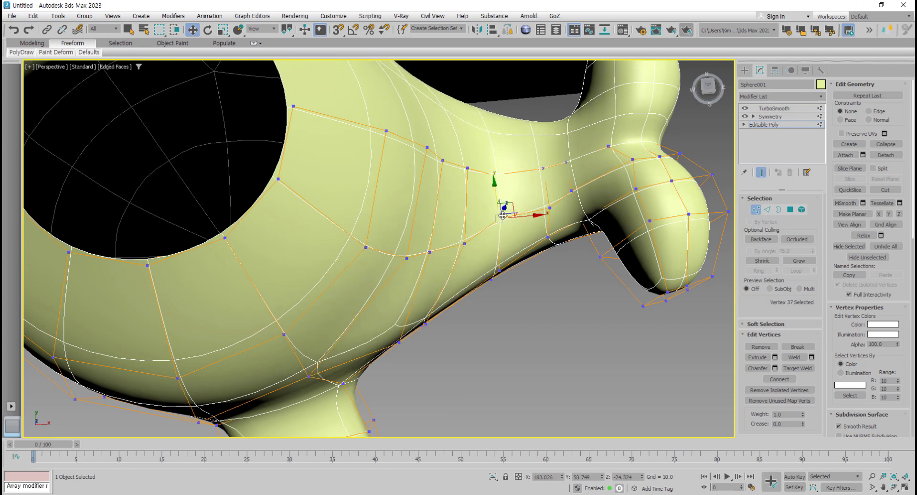
click(550, 207)
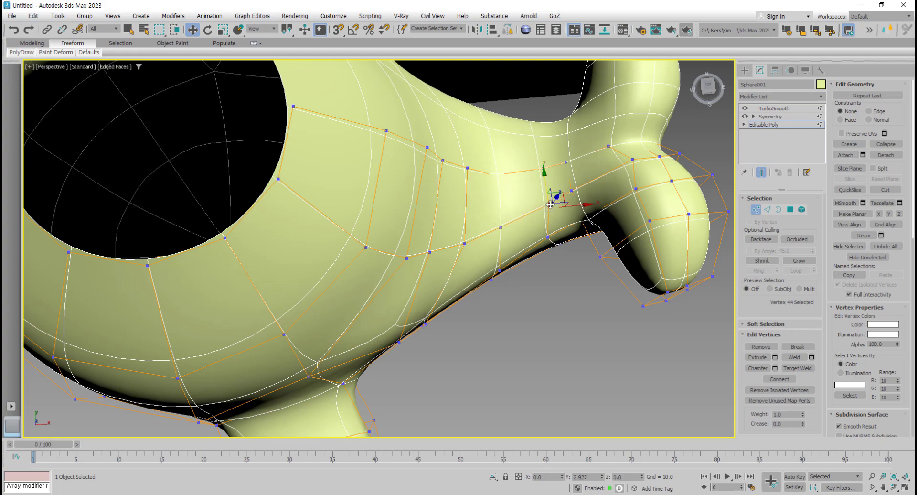
alt+middle_drag(551, 201, 474, 370)
click(496, 228)
drag(533, 232, 542, 233)
click(485, 179)
drag(496, 179, 504, 179)
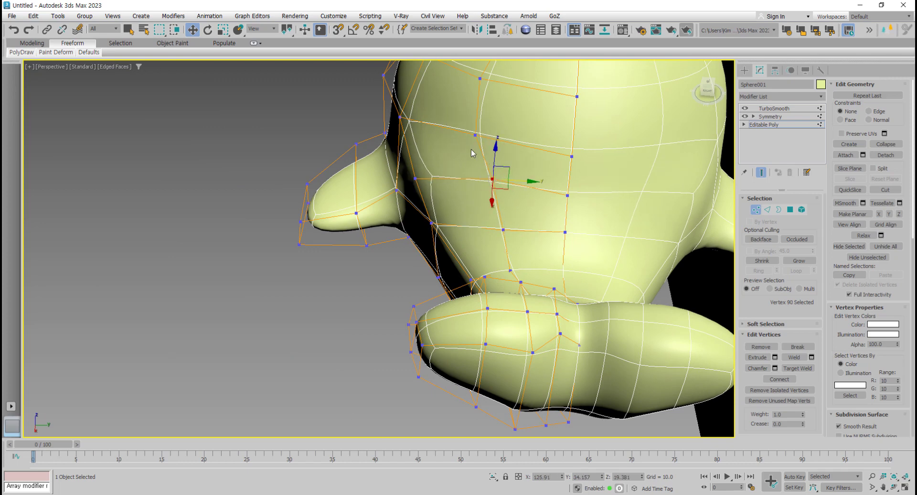
alt+middle_drag(476, 143, 469, 201)
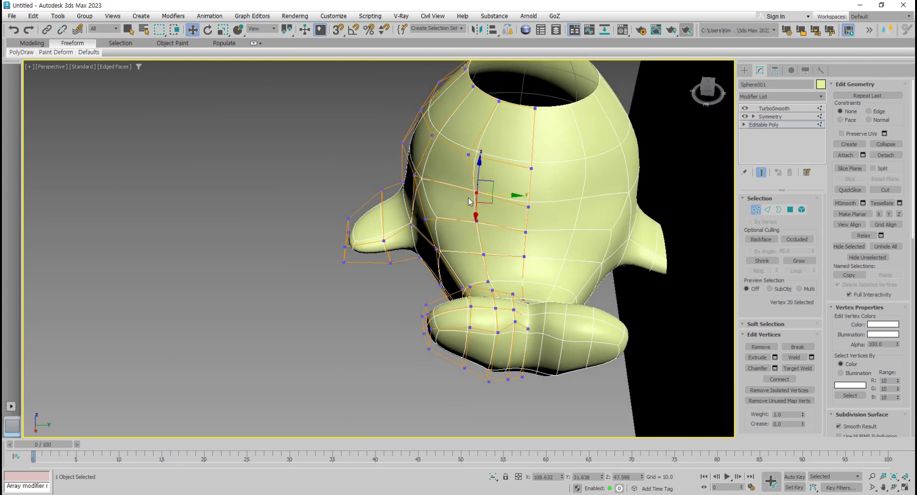
click(470, 154)
- Adjust the vertices on the underside's outer row behind the fin along Y, and raise them slightly along Z
alt+middle_drag(470, 154, 556, 183)
scroll(553, 266, up, 3)
drag(538, 287, 545, 304)
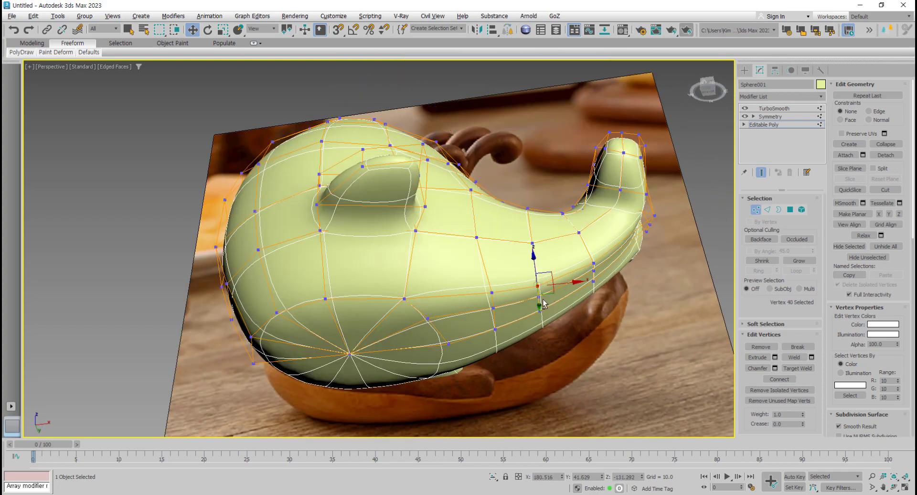
alt+middle_drag(545, 304, 536, 260)
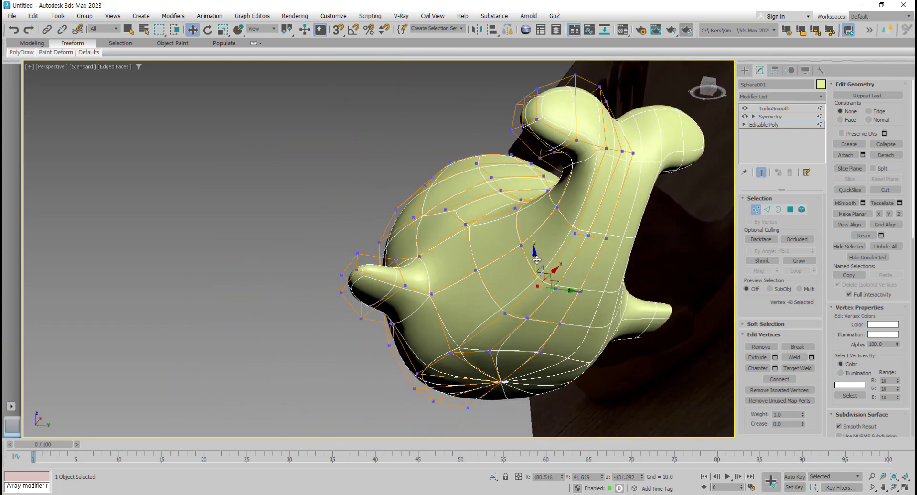
ctrl+click(575, 234)
drag(552, 238, 552, 223)
click(506, 315)
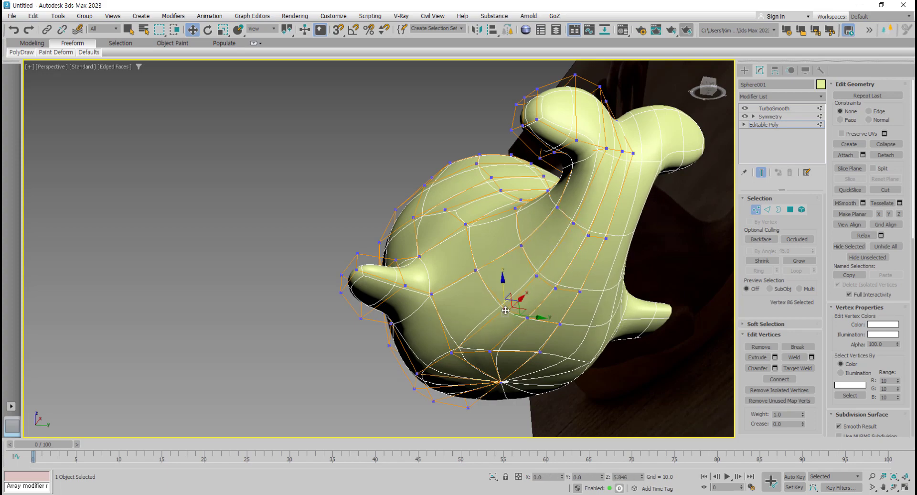
alt+middle_drag(505, 314, 469, 297)
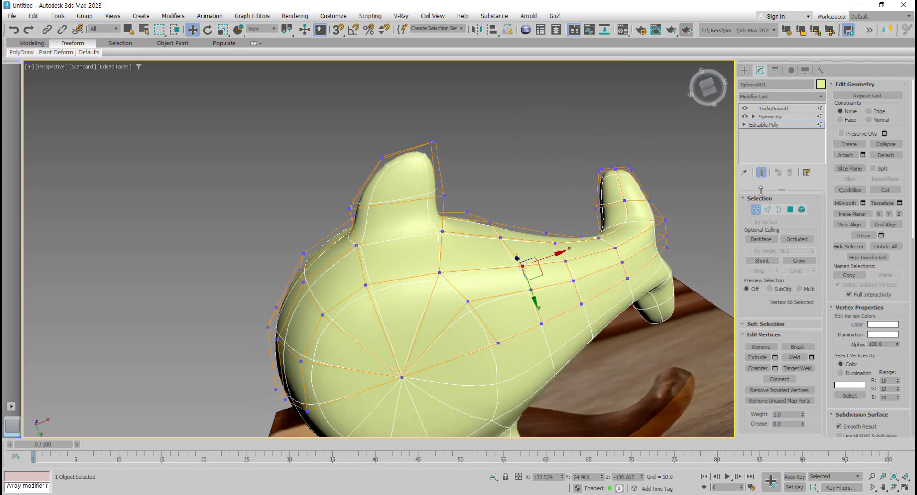
- Turn off the end-result display and remove the five edges fanning out from the middle of the body's flat underside
click(761, 172)
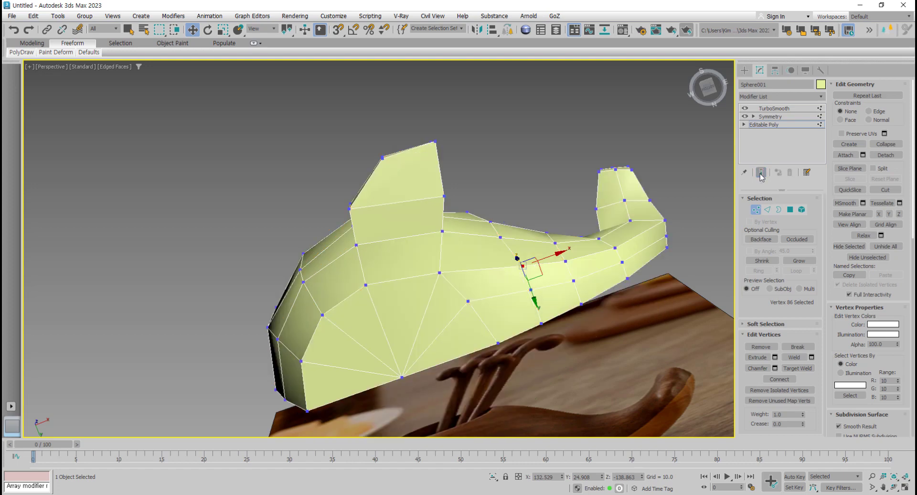
alt+middle_drag(470, 324, 468, 286)
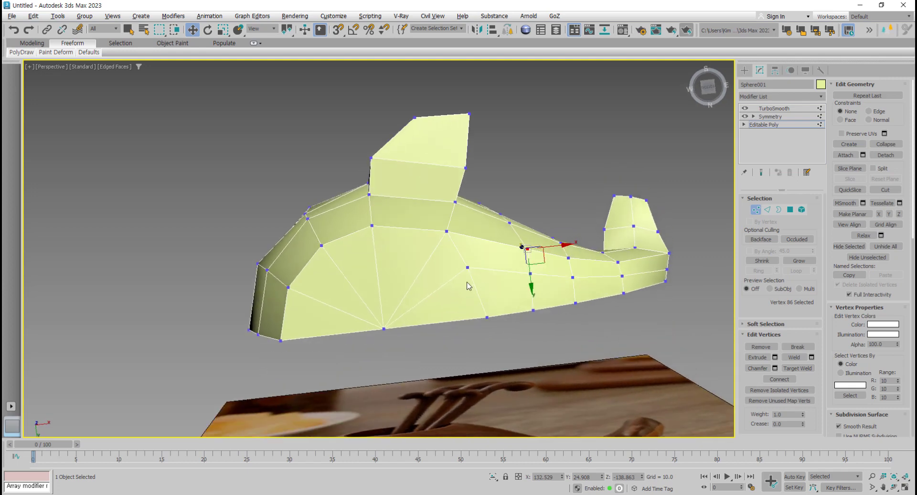
scroll(467, 286, up, 3)
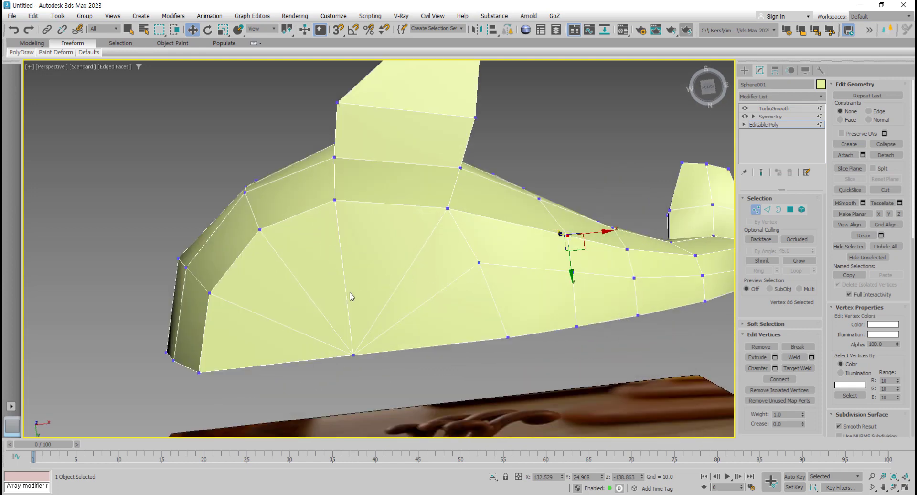
click(767, 211)
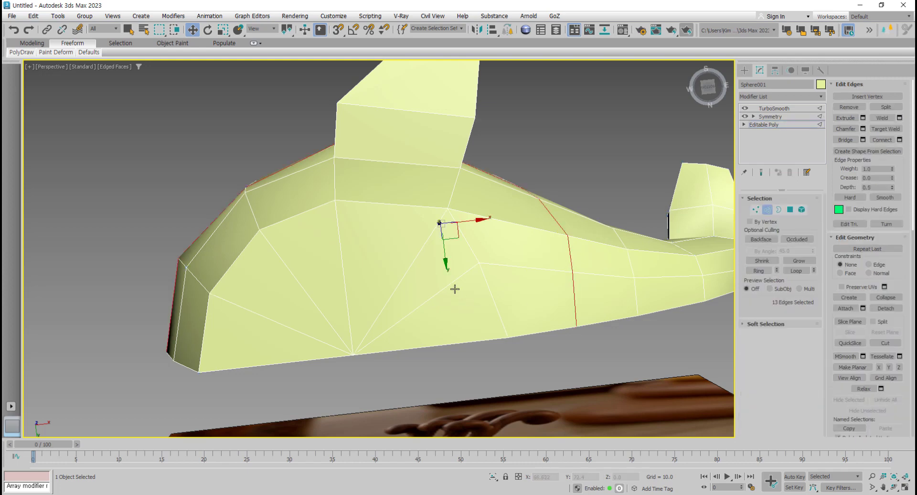
click(453, 283)
ctrl+click(414, 260)
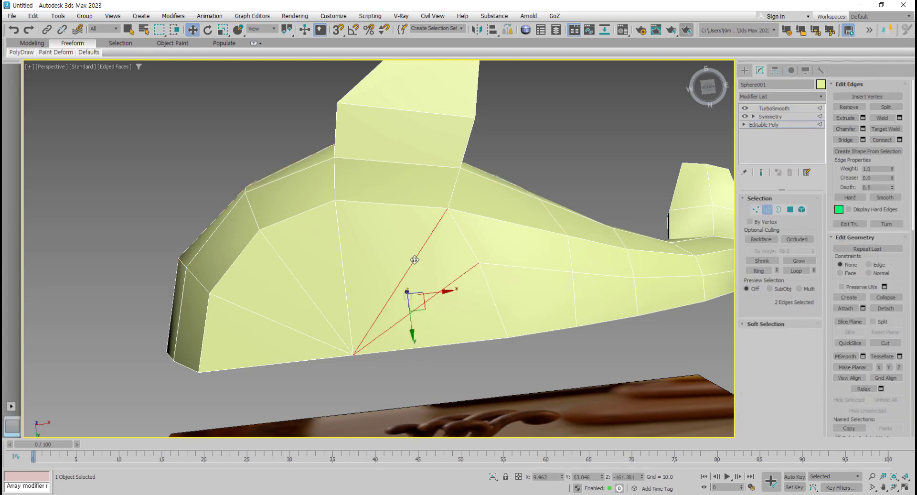
ctrl+click(342, 254)
ctrl+click(292, 272)
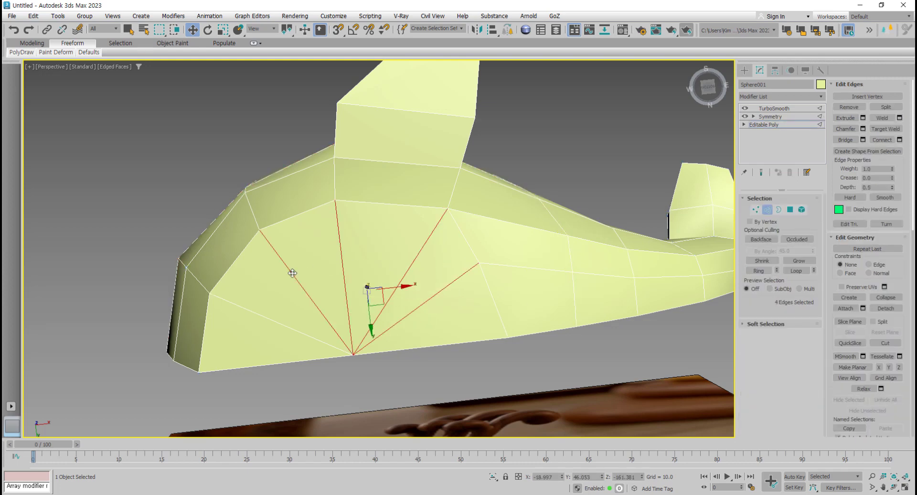
ctrl+click(278, 323)
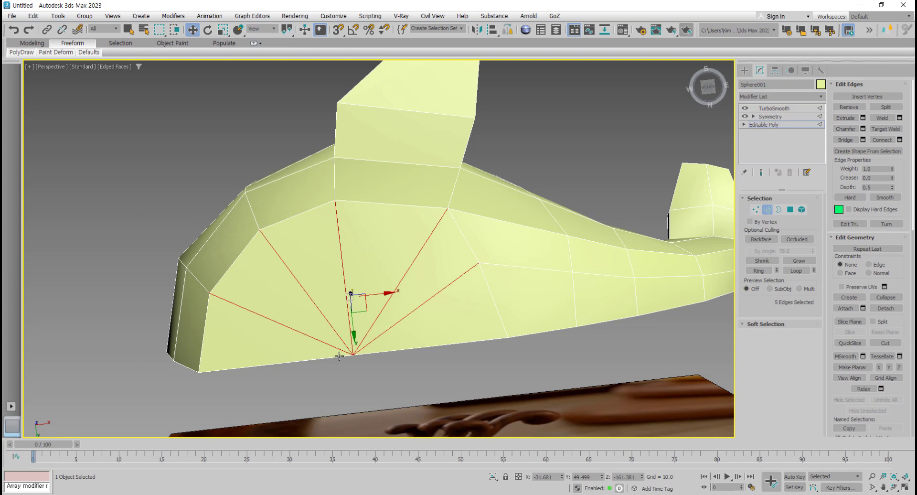
key(BackSpace)
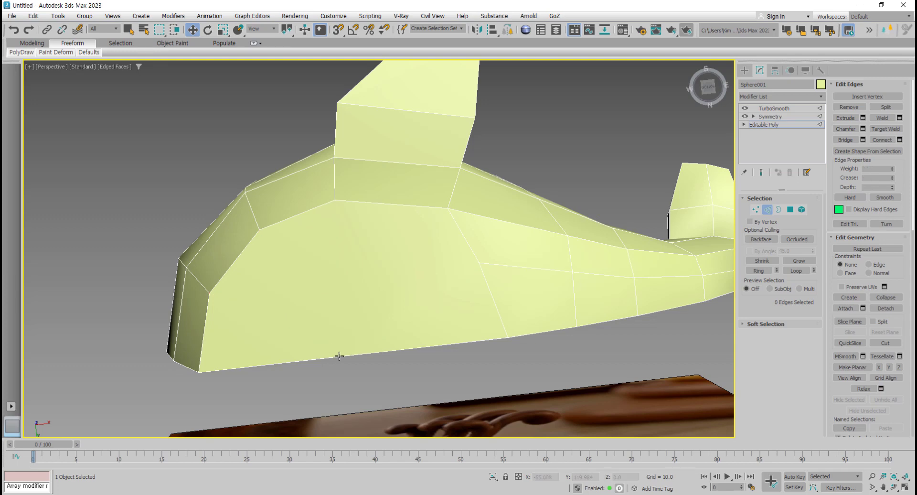
key(ctrl+z)
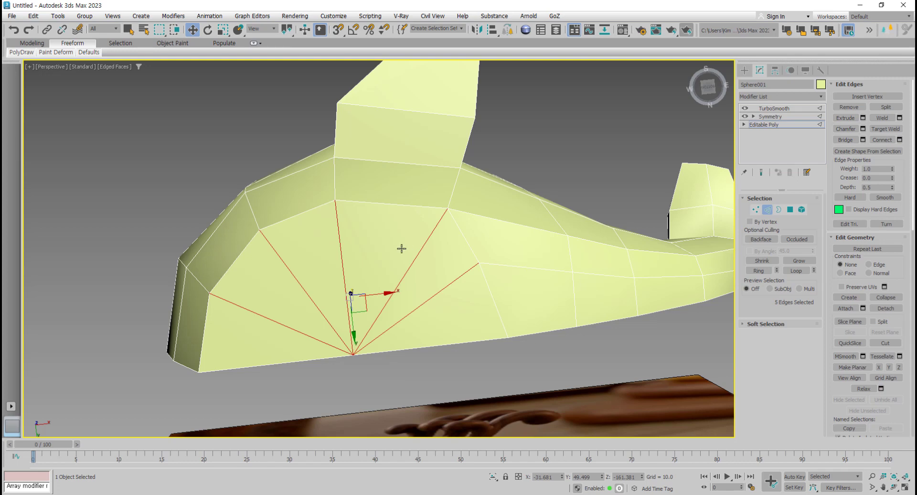
click(849, 107)
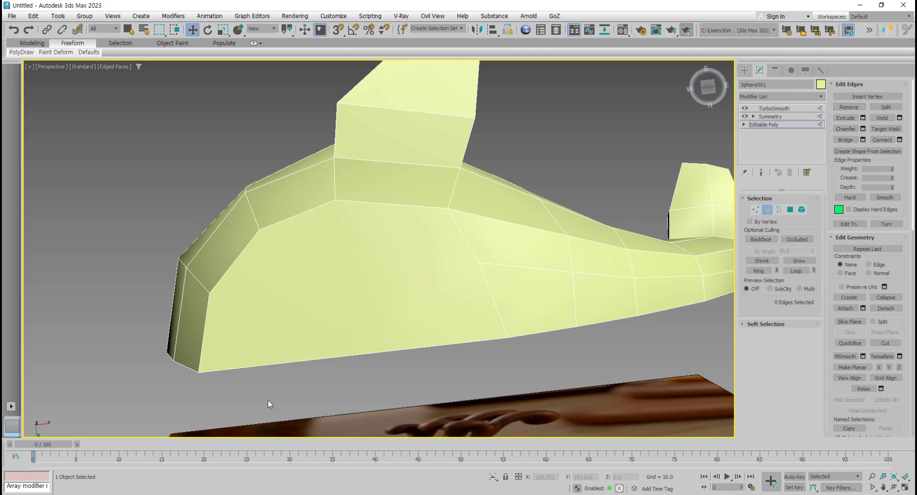
- Remove the leftover vertex on the underside's centre edge where the fan edges met
click(756, 211)
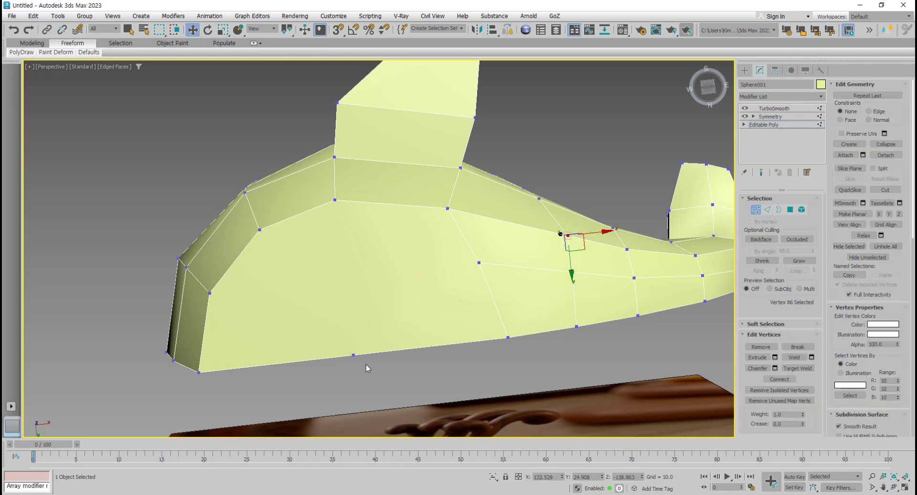
click(355, 355)
mouse_move(421, 382)
alt+middle_down()
mouse_move(462, 376)
mouse_move(409, 392)
alt+middle_up()
click(408, 386)
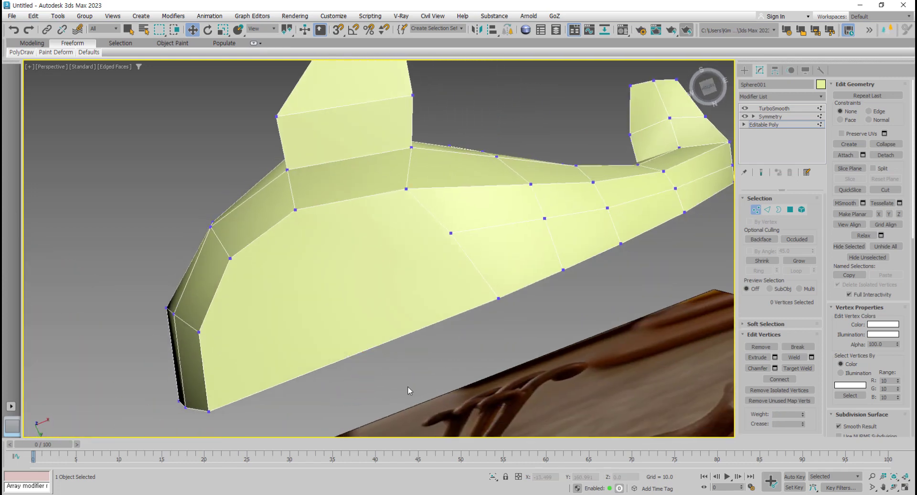
- Cut new edges across the open underside, one lengthwise from tail row to head and one crosswise from the fin to the centre edge
alt+middle_drag(475, 375, 499, 352)
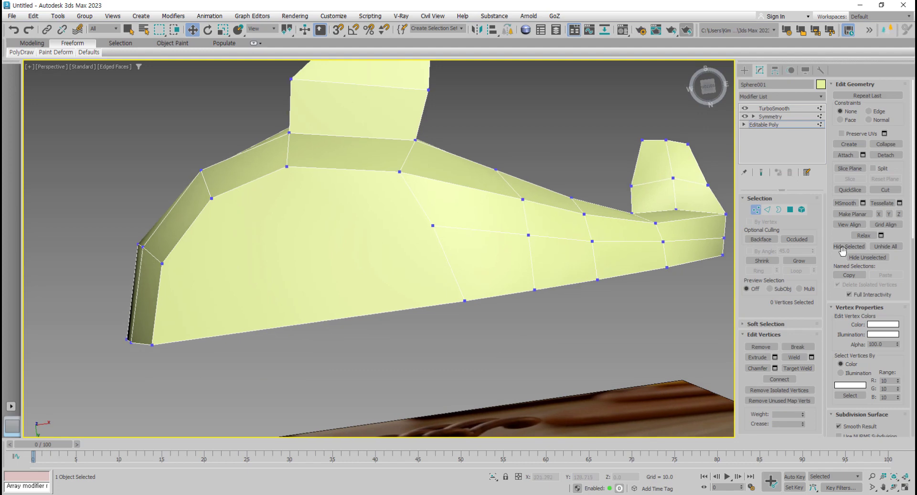
click(885, 191)
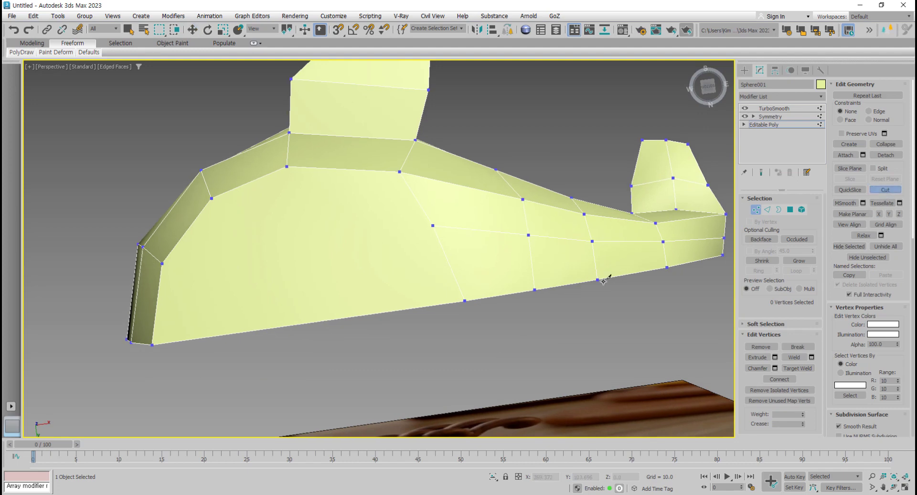
click(433, 226)
click(287, 167)
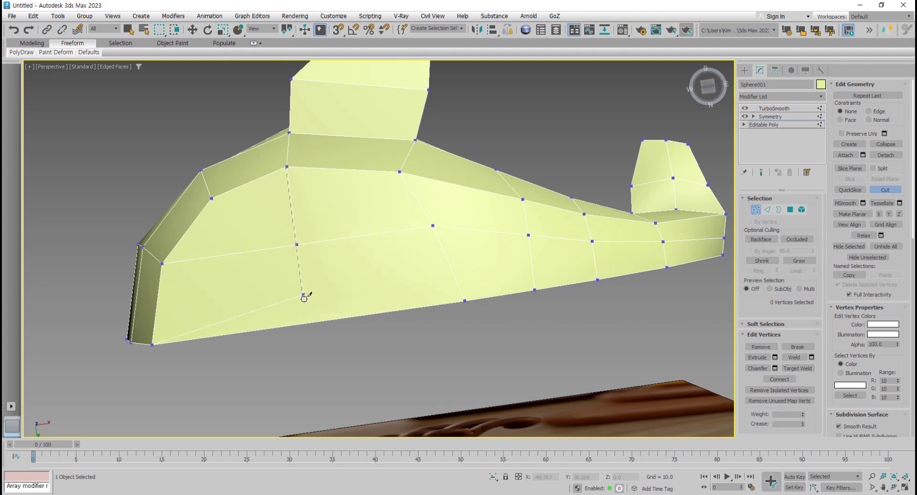
click(313, 324)
alt+middle_drag(337, 310, 390, 344)
key(w)
- Select the underside's polygons one at a time to check the newly cut faces, and clear the selection
click(790, 210)
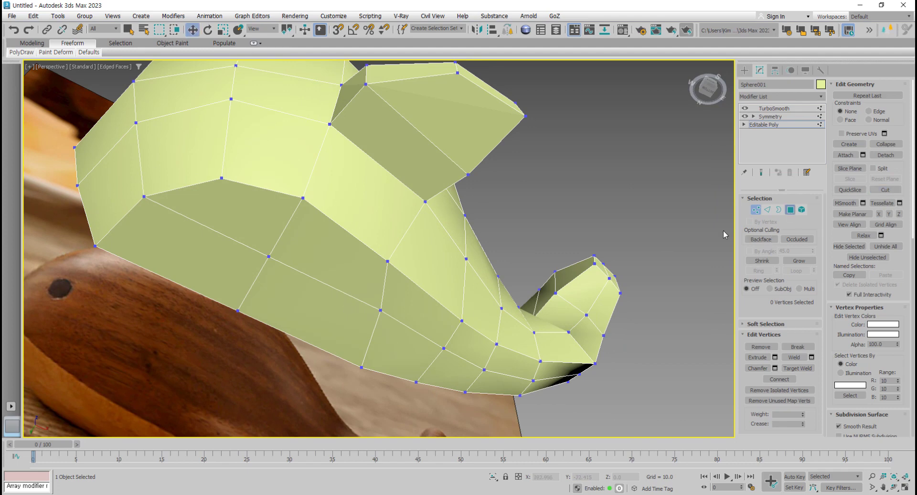
click(334, 312)
click(326, 264)
click(254, 231)
click(198, 251)
click(283, 298)
click(300, 243)
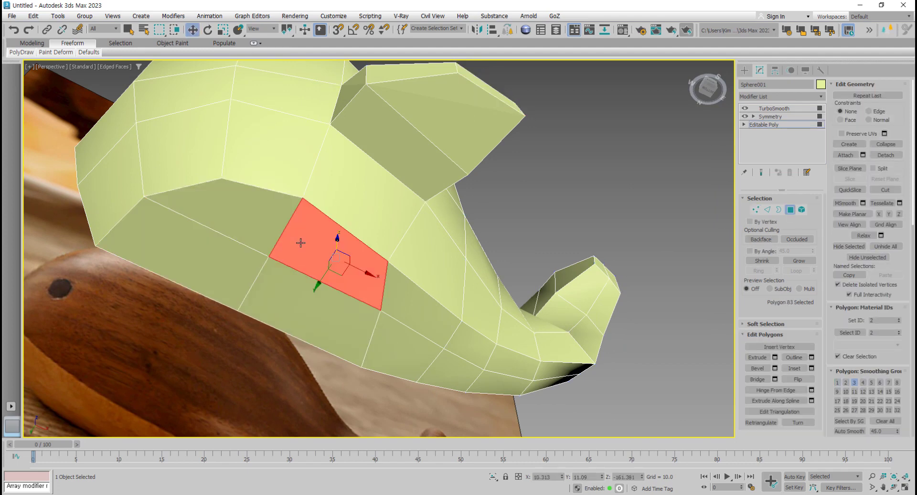
click(244, 213)
click(188, 269)
click(553, 186)
alt+middle_drag(554, 186, 351, 330)
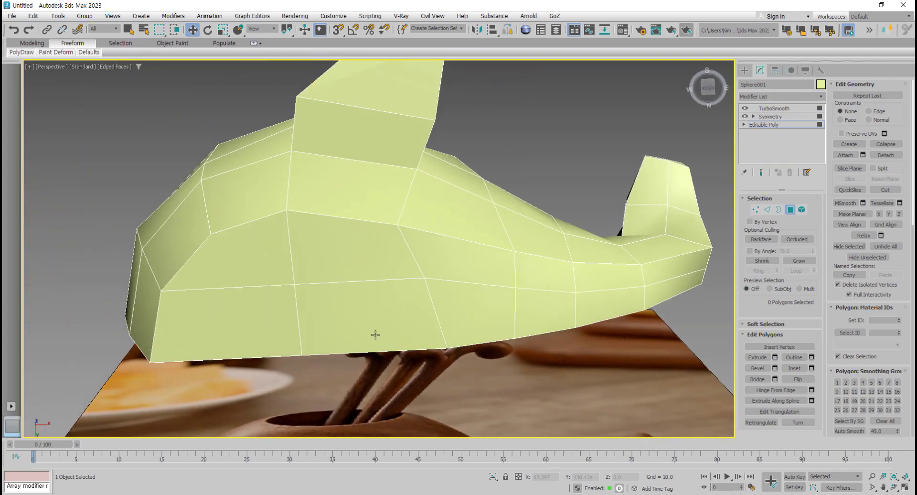
- Shift the three underside vertices of the crosswise row behind the fin along X so the row runs straighter
click(756, 209)
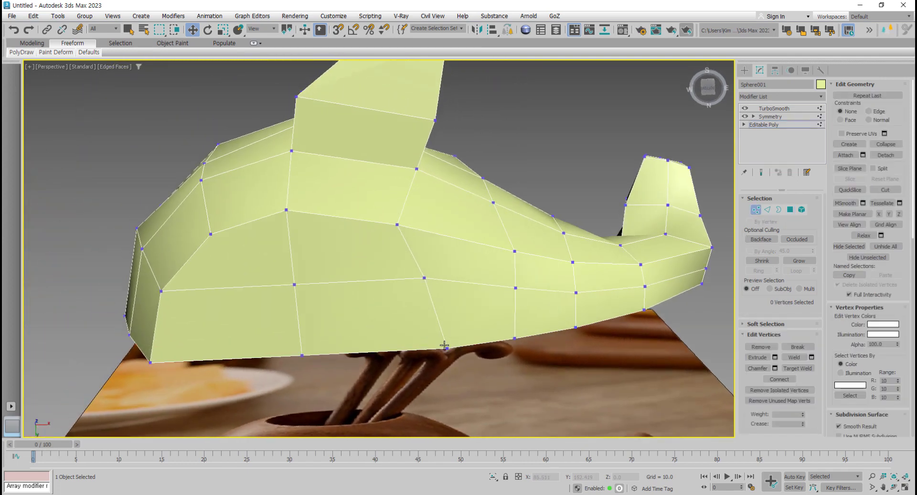
click(445, 348)
alt+middle_drag(445, 348, 475, 369)
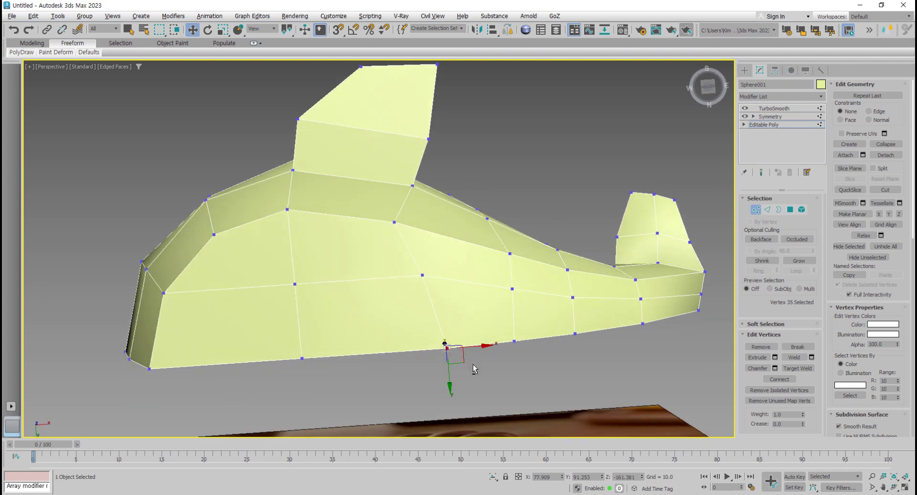
drag(480, 347, 462, 351)
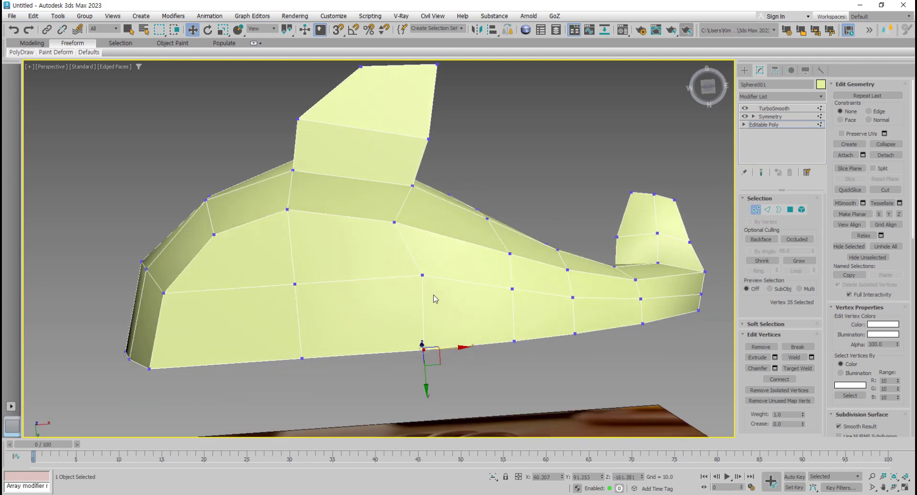
click(422, 275)
drag(426, 276, 419, 277)
click(393, 222)
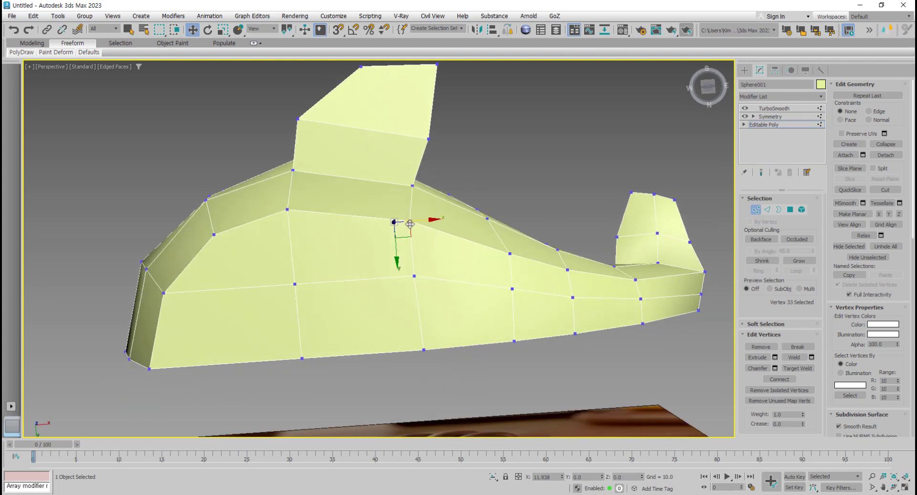
- Lower the vertex at the tail fin's underside root and shift it toward the body, then nudge the neighbouring front root vertex
alt+middle_drag(385, 307, 428, 213)
click(438, 209)
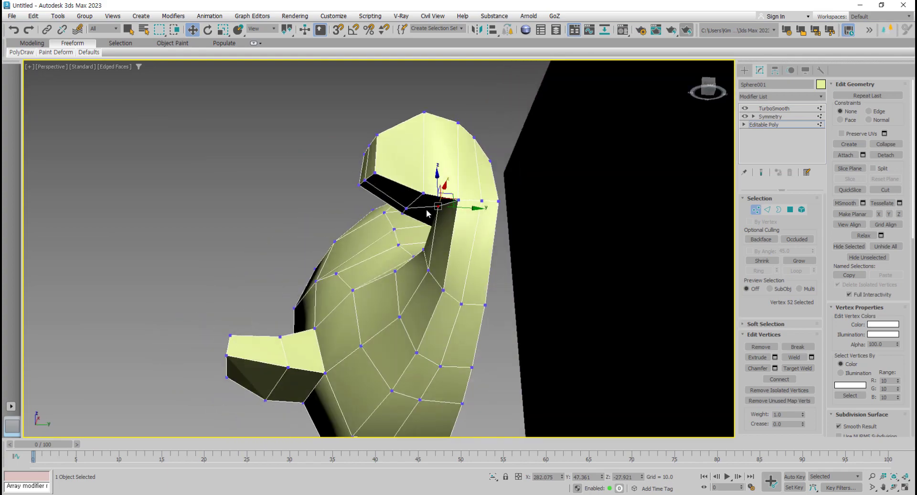
drag(438, 179, 440, 194)
alt+middle_drag(440, 194, 537, 277)
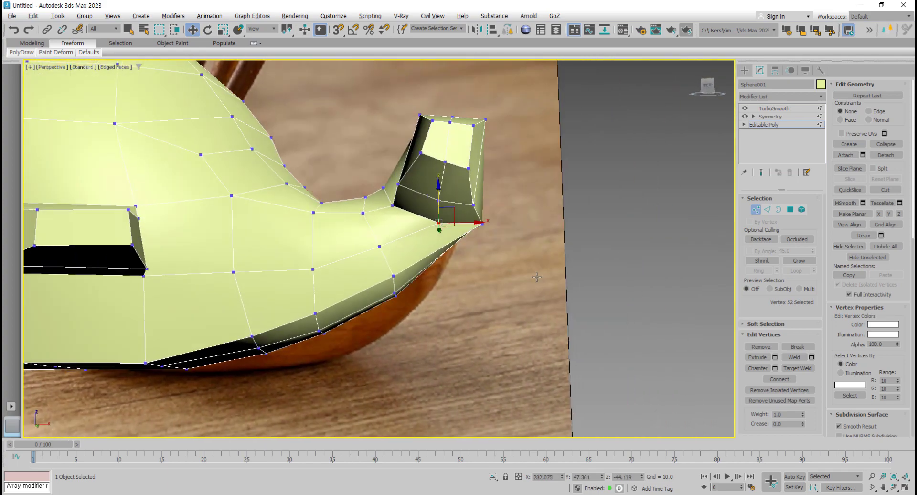
alt+middle_drag(465, 227, 454, 214)
drag(450, 213, 439, 215)
click(396, 211)
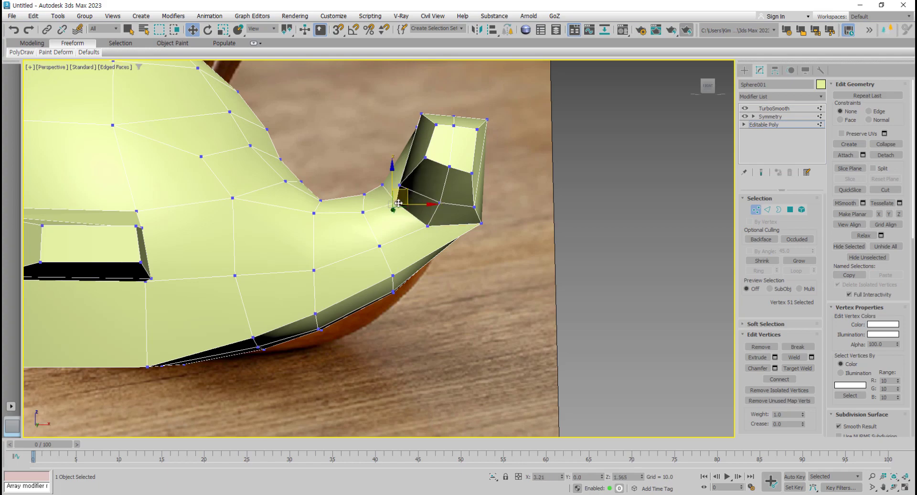
- Adjust vertices on the tail fin's upper edge, raising the front one slightly along Z, and compare the tail with the photo
click(432, 123)
alt+middle_drag(433, 124, 402, 188)
click(479, 131)
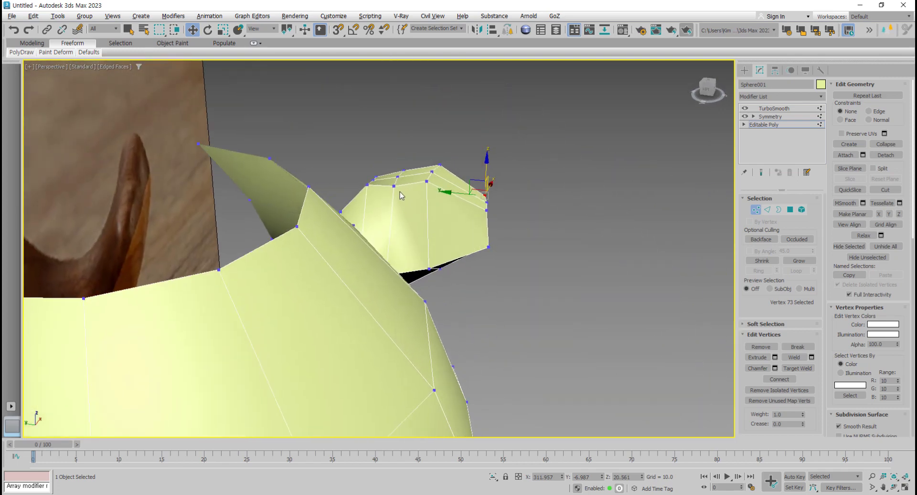
click(394, 184)
drag(395, 167, 395, 159)
alt+middle_drag(624, 258, 618, 281)
scroll(477, 331, down, 3)
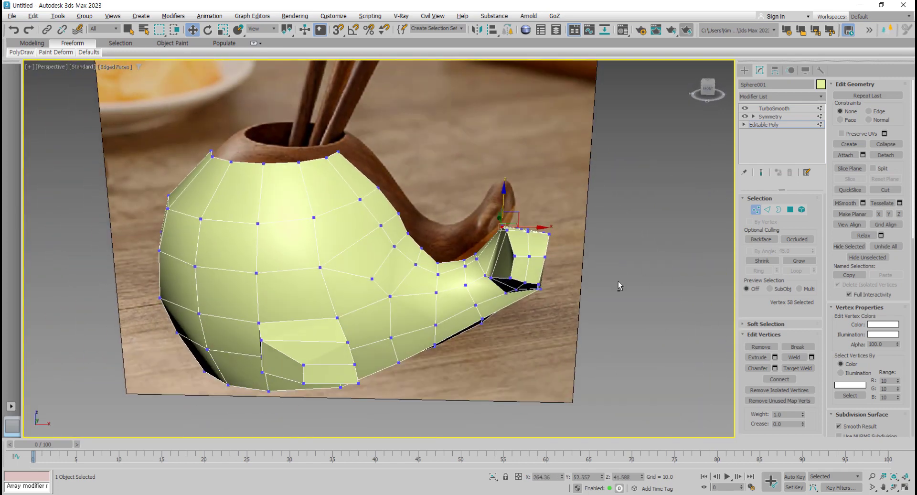
- Show the smoothed end result on the model and select the centre-line vertex in the notch between the tail fins
click(756, 210)
click(761, 173)
alt+middle_drag(625, 276, 728, 240)
scroll(497, 321, up, 4)
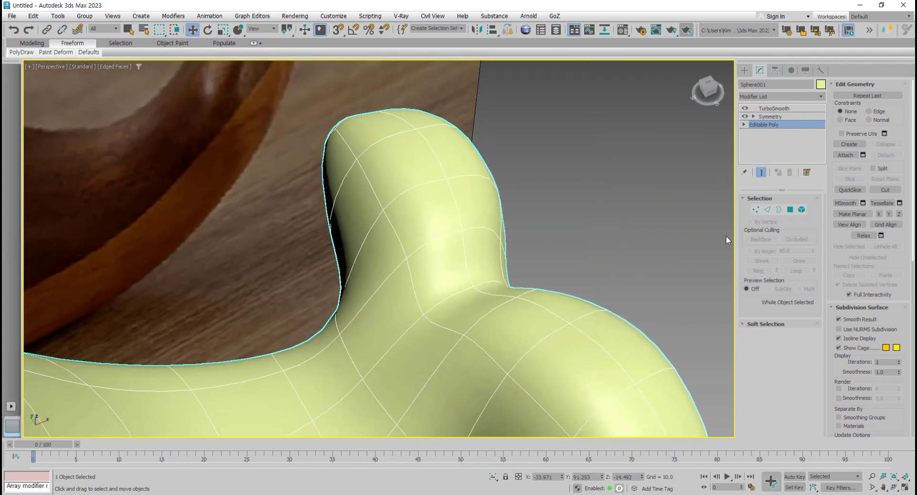
click(755, 209)
click(419, 319)
alt+middle_drag(418, 319, 457, 311)
- Try to shift the notch vertex between the tail fins along Y, and undo the shifts
drag(399, 313, 409, 315)
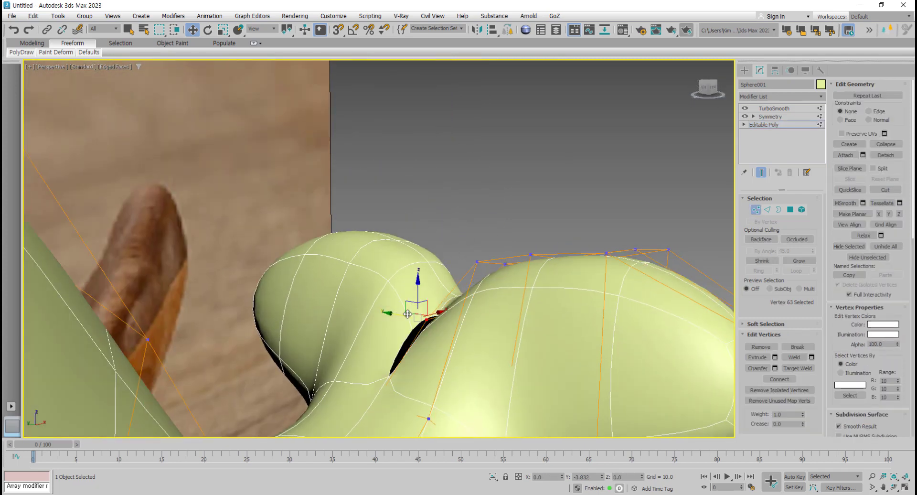
alt+middle_drag(409, 315, 491, 384)
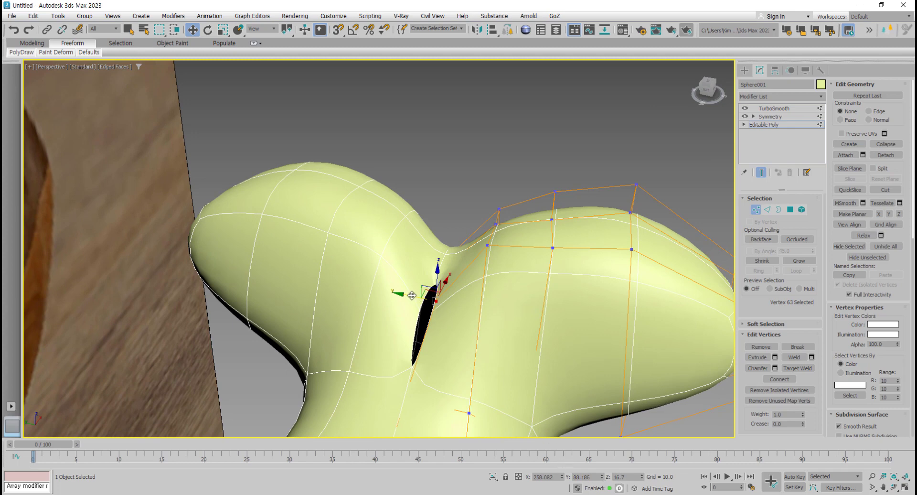
key(ctrl+z)
mouse_move(438, 332)
alt+middle_down()
mouse_move(445, 320)
mouse_move(433, 316)
alt+middle_up()
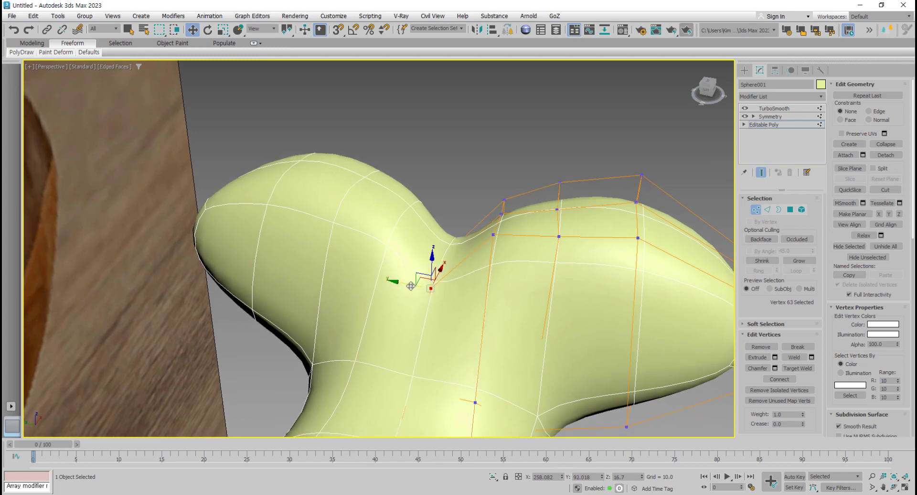
drag(411, 286, 415, 286)
key(ctrl+z)
- Lower the centre-line vertex in the notch between the tail fins slightly along Z
alt+middle_drag(442, 333, 407, 328)
drag(432, 262, 433, 268)
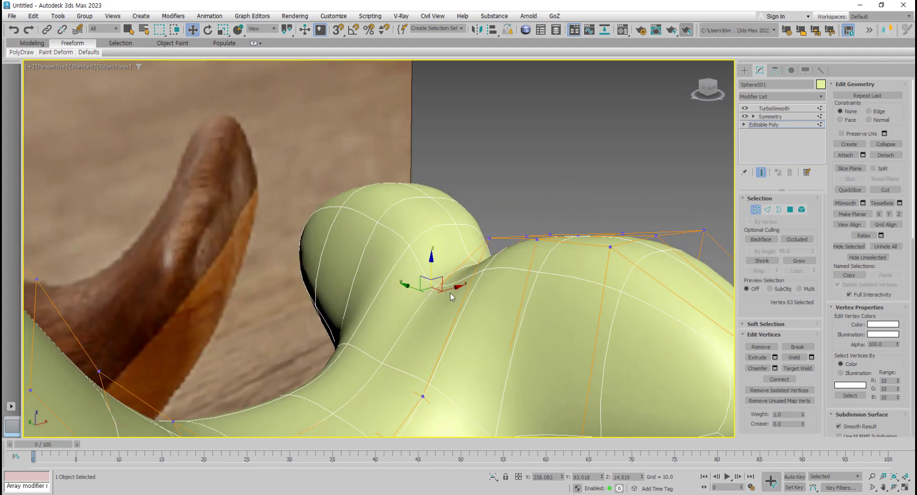
scroll(450, 293, down, 3)
alt+middle_drag(450, 293, 474, 290)
- Nudge the vertices along the tail stem's upper edge, lowering them slightly to smooth the curve from body to fin
click(476, 257)
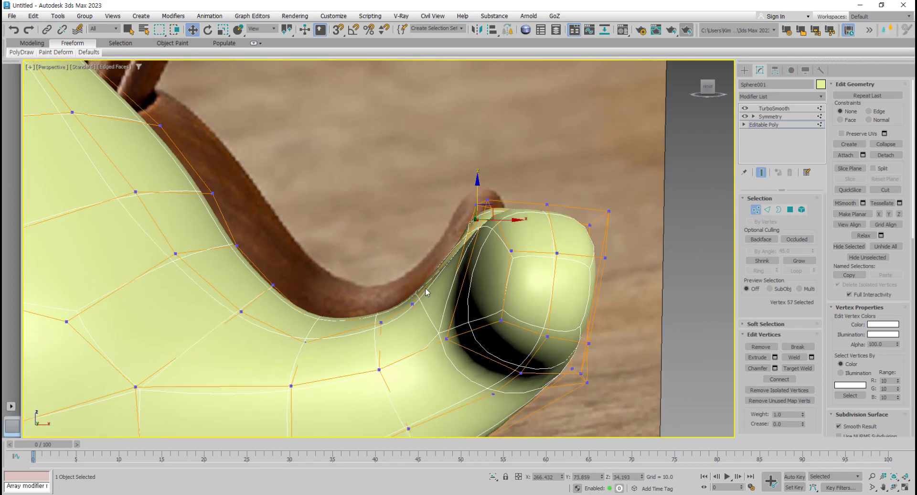
click(421, 305)
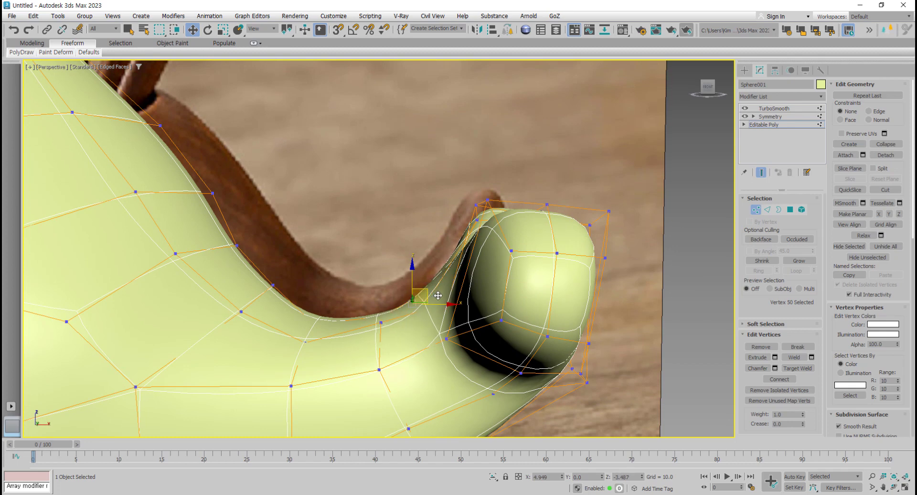
click(380, 320)
click(305, 340)
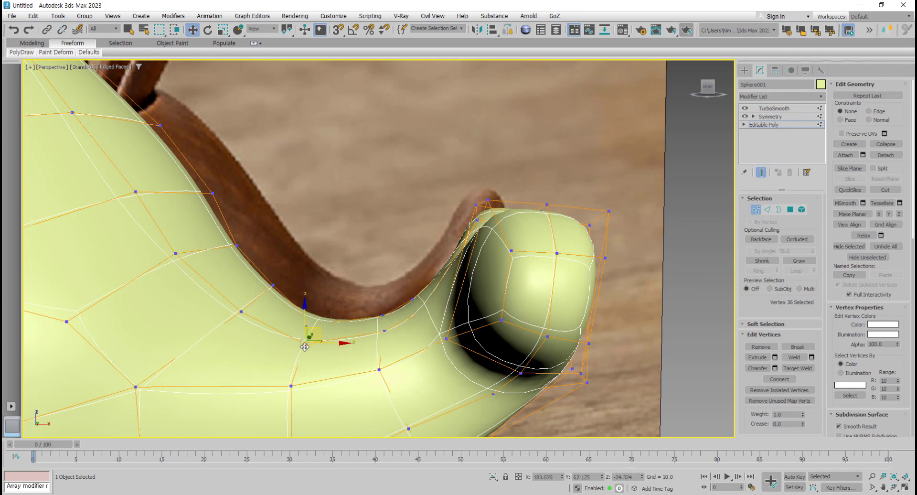
middle_drag(306, 339, 321, 328)
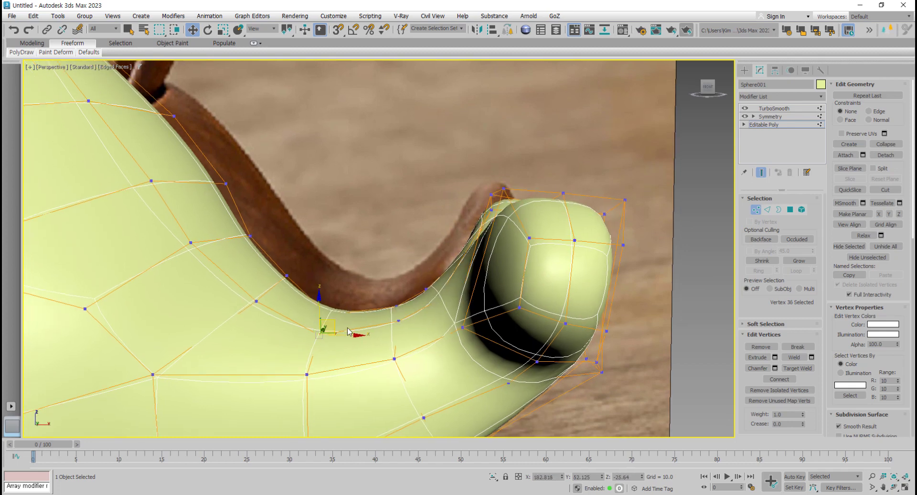
- Adjust the side vertices where the body narrows into the tail, lowering one slightly
click(258, 301)
alt+middle_drag(258, 300, 377, 307)
click(300, 343)
drag(273, 309, 271, 315)
- Compare the whole smoothed whale with the black-walnut-whale-fruit-fork-2.jpg reference image
scroll(410, 290, down, 3)
middle_drag(283, 328, 322, 274)
drag(0, 67, 498, 53)
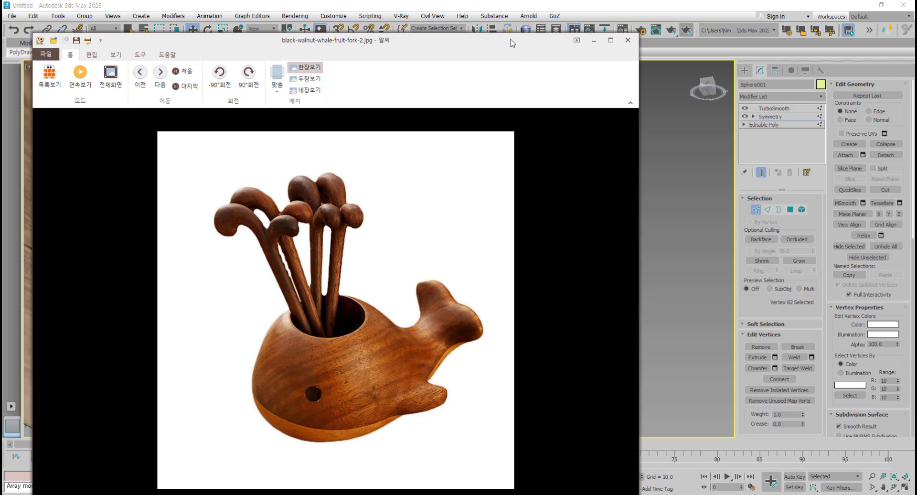
drag(489, 47, 0, 79)
alt+middle_drag(393, 305, 373, 365)
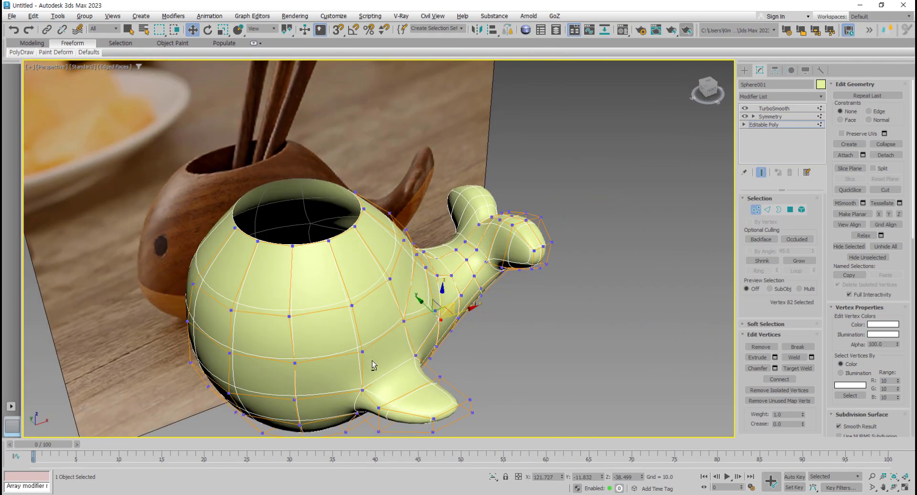
middle_drag(340, 290, 375, 300)
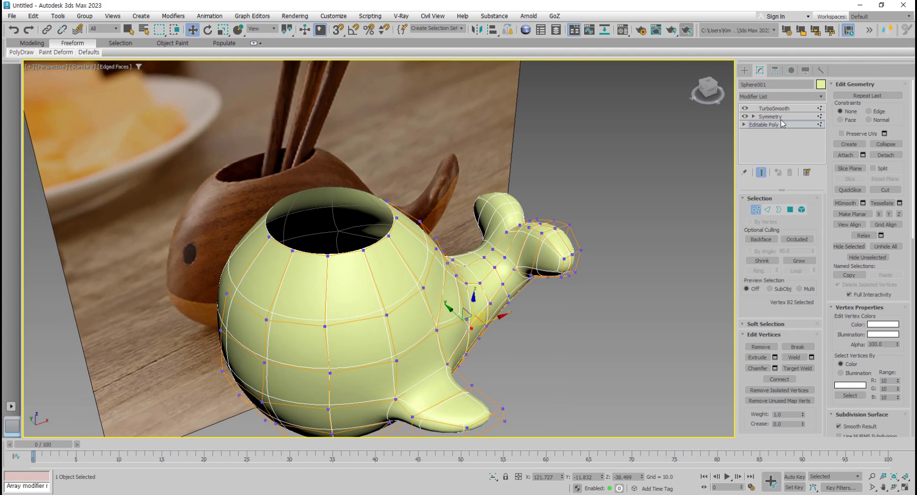
- Leave vertex editing and delete the TurboSmooth modifier from the whale
click(756, 210)
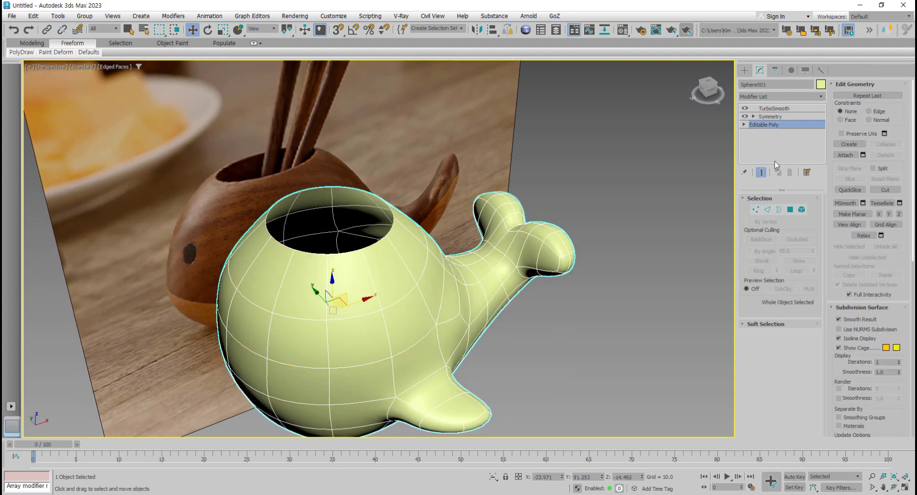
click(769, 108)
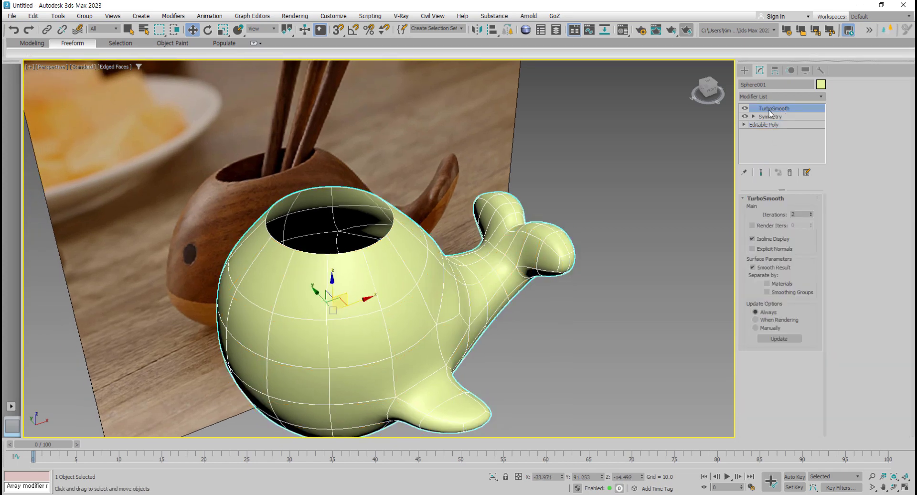
click(790, 172)
- Collapse the whale's entire modifier stack, including Symmetry, into a single Editable Poly
alt+middle_drag(446, 291, 417, 280)
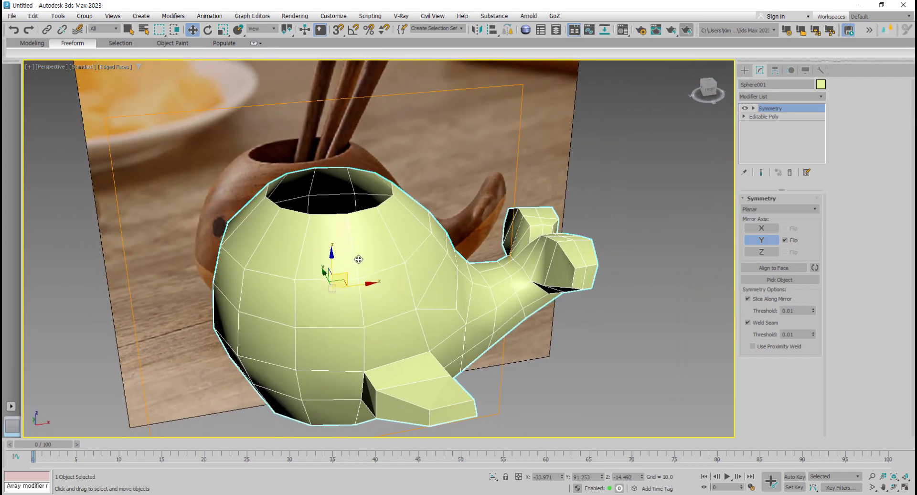
alt+middle_drag(358, 258, 371, 294)
right_click(399, 318)
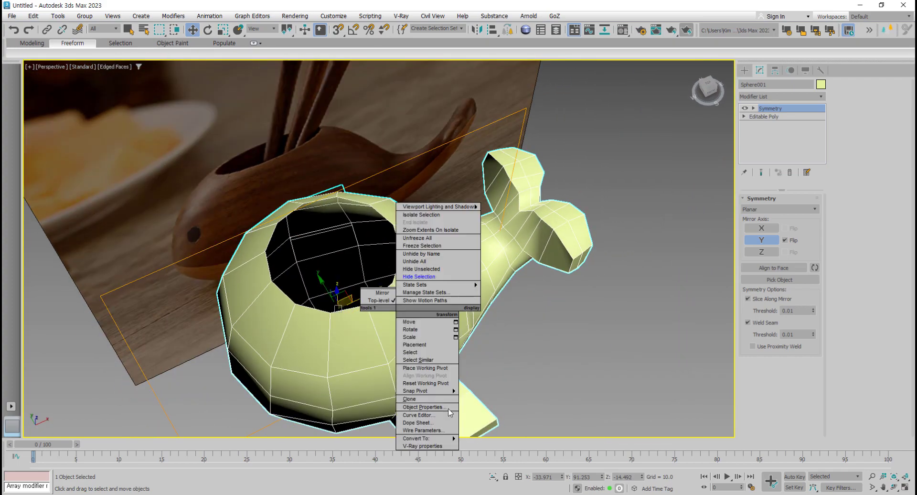
mouse_move(430, 438)
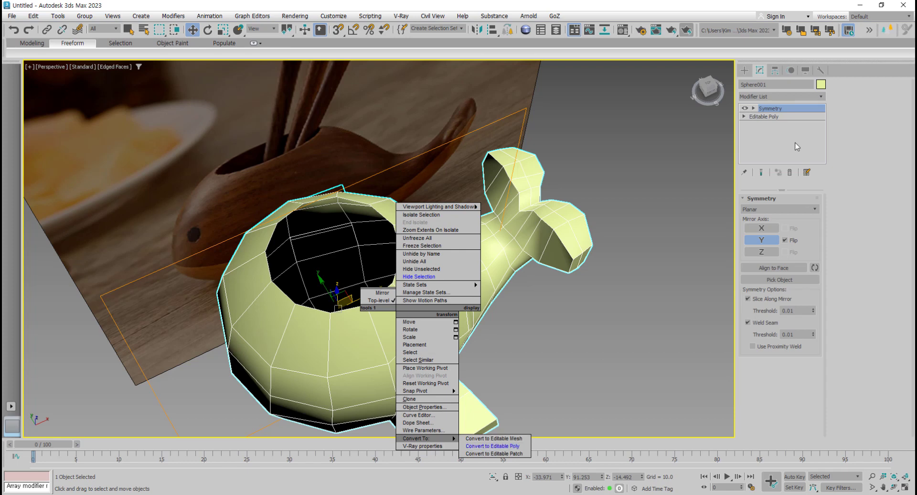
click(771, 146)
right_click(781, 144)
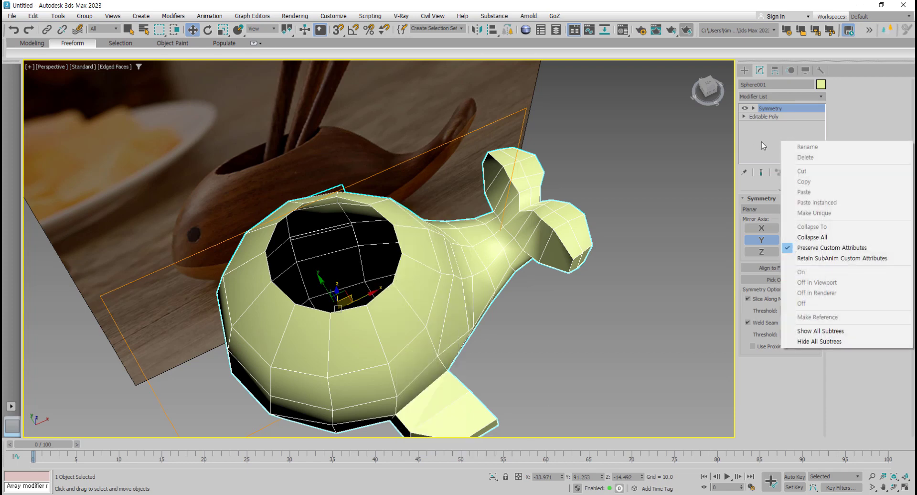
click(821, 239)
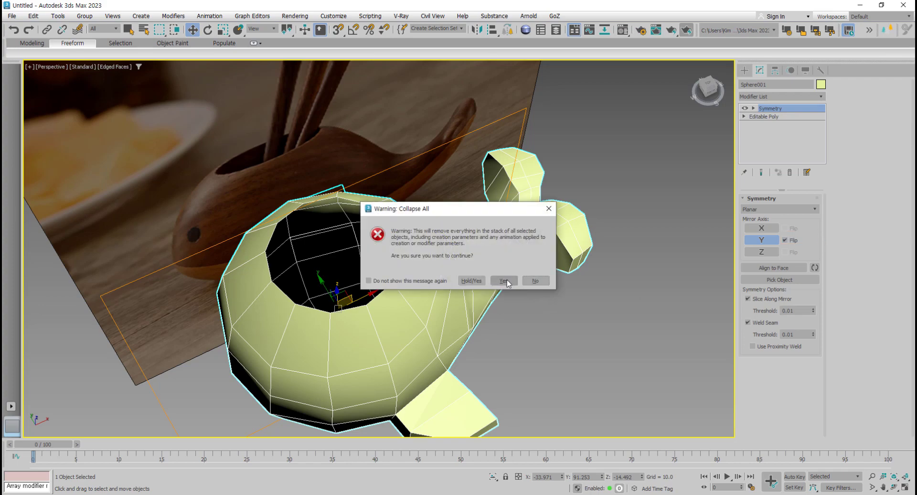
click(506, 281)
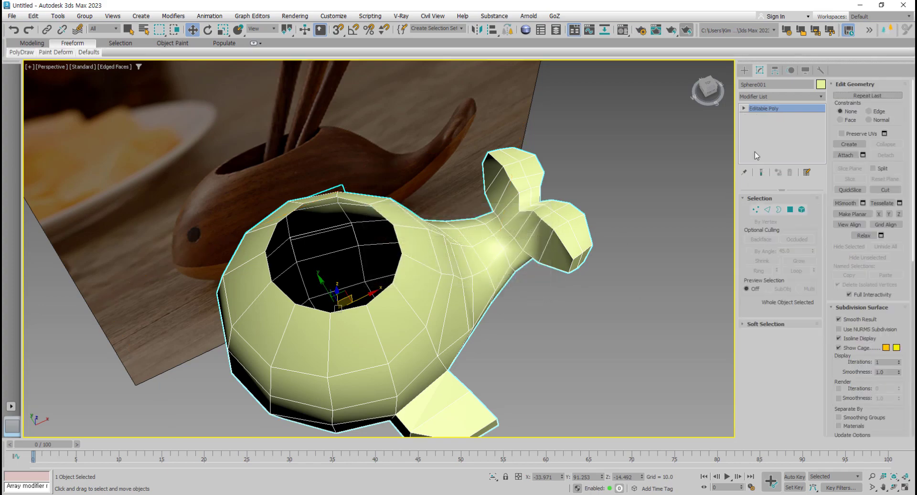
- Select the border of the round opening on top of the whale's body
alt+middle_drag(483, 311, 507, 250)
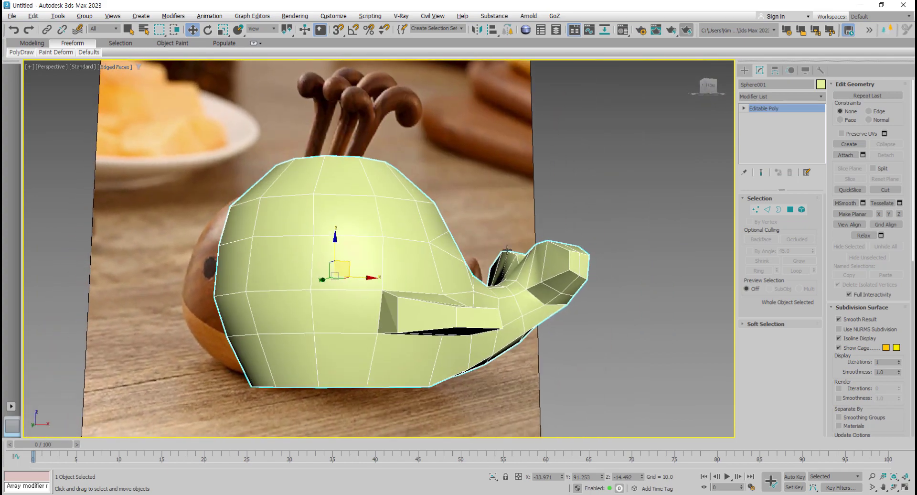
click(778, 211)
alt+middle_drag(434, 248, 282, 220)
click(403, 248)
scroll(282, 220, up, 3)
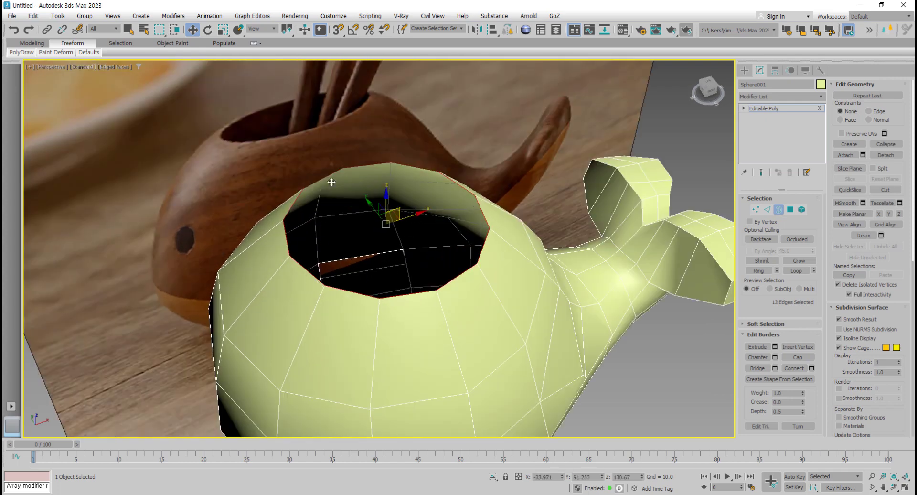
alt+middle_drag(332, 182, 395, 142)
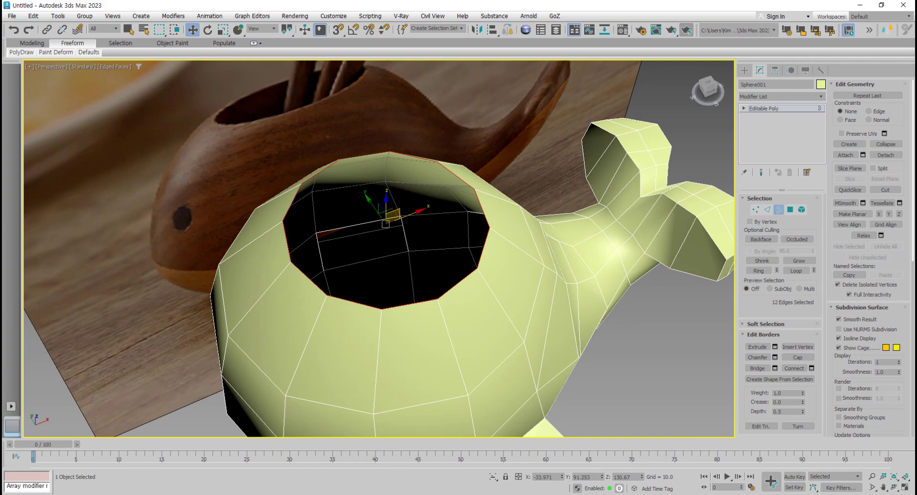
- Keep the View reference coordinate system and extend the opening's border inward by scaling to about 93%, forming a thin rim
alt+middle_drag(329, 287, 348, 252)
key(r)
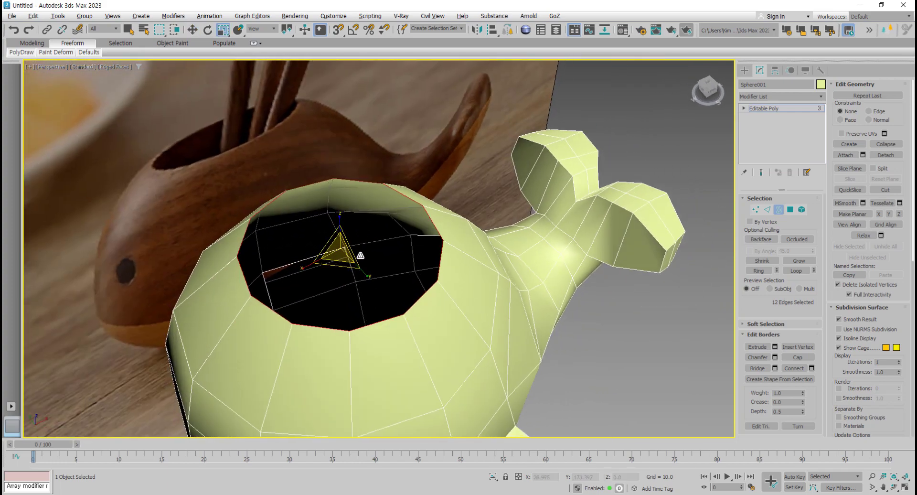
click(262, 29)
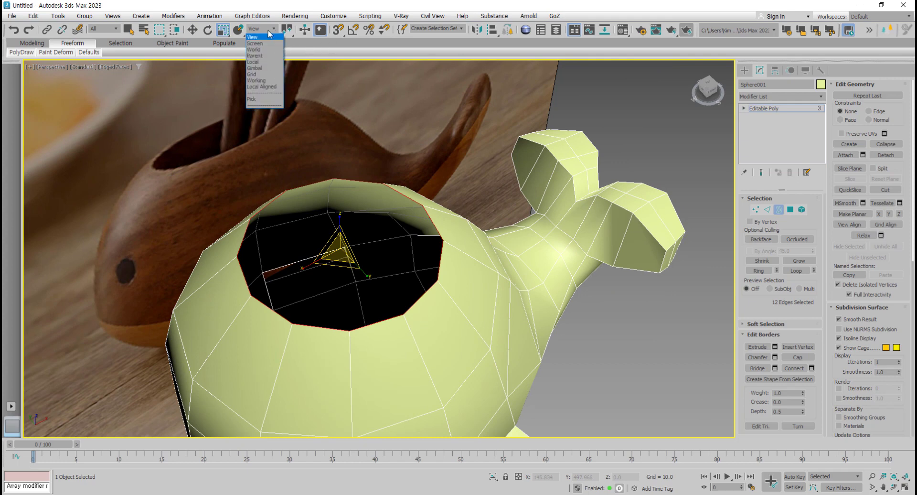
click(256, 36)
alt+middle_drag(337, 251, 341, 244)
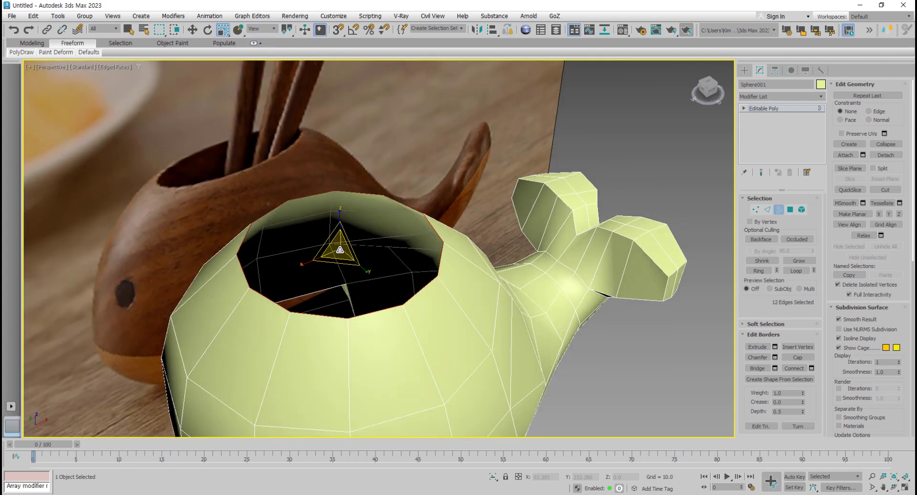
drag(339, 249, 340, 251)
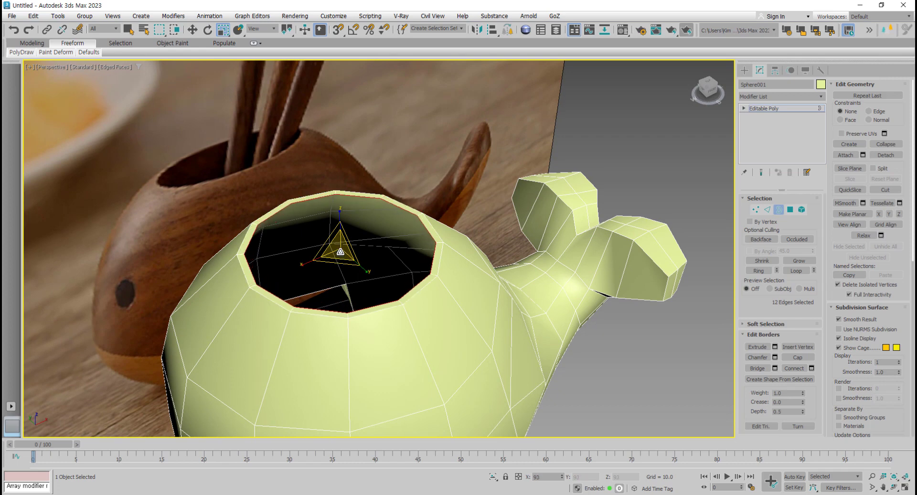
alt+middle_drag(369, 294, 351, 279)
- In the Front view with see-through display, extend the rim's inner border straight down to about Z -92.8 to form the cavity walls
key(alt+w)
scroll(500, 162, down, 3)
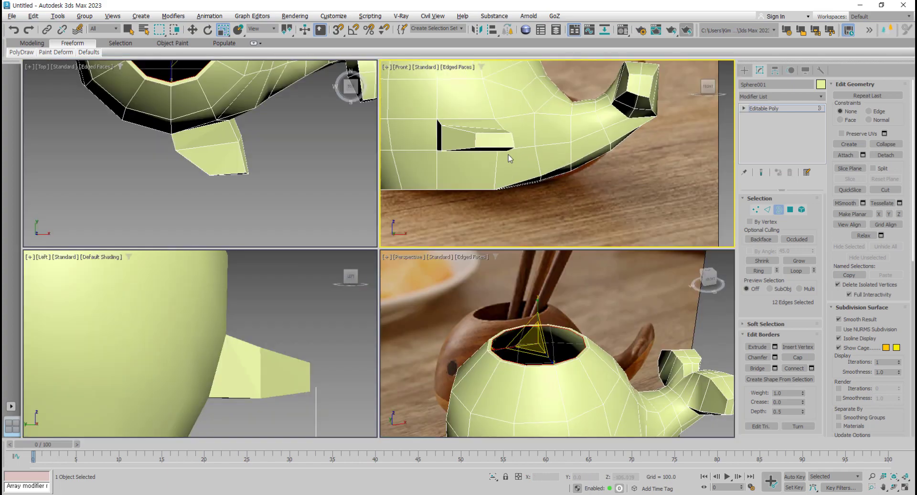
key(alt+w)
scroll(454, 244, down, 6)
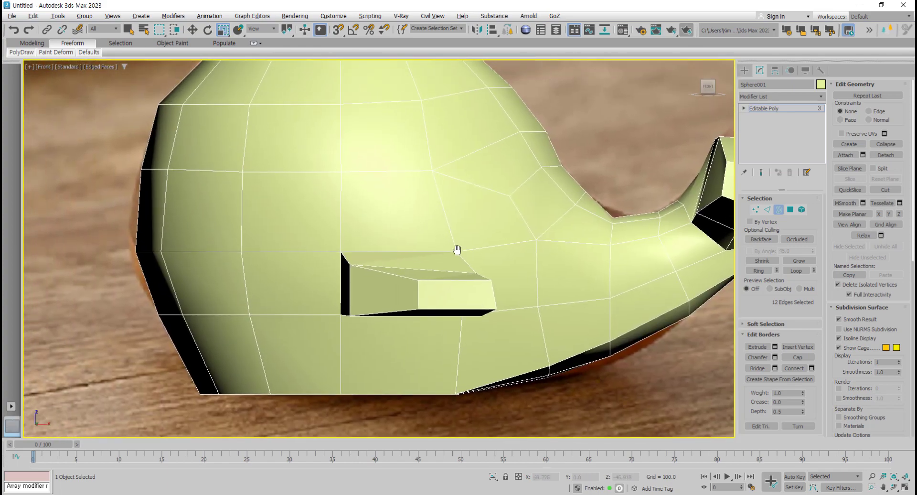
key(alt+x)
middle_drag(409, 218, 377, 258)
key(w)
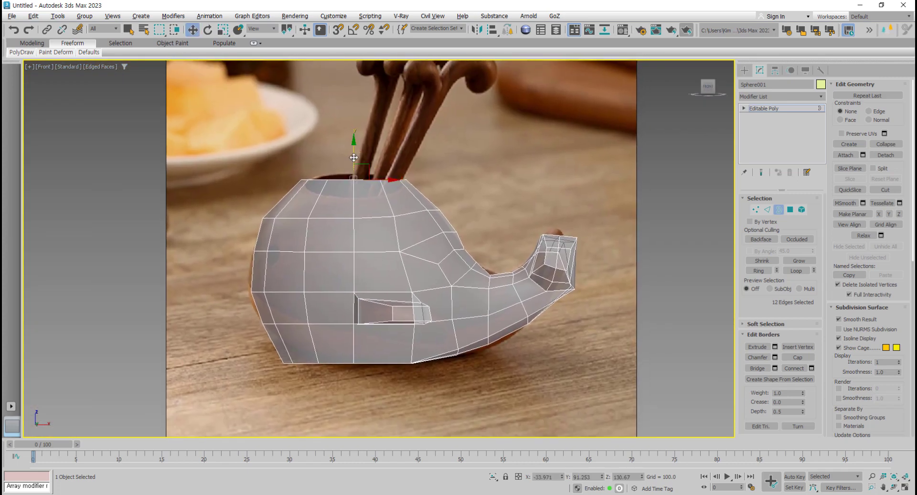
shift+drag(354, 153, 352, 276)
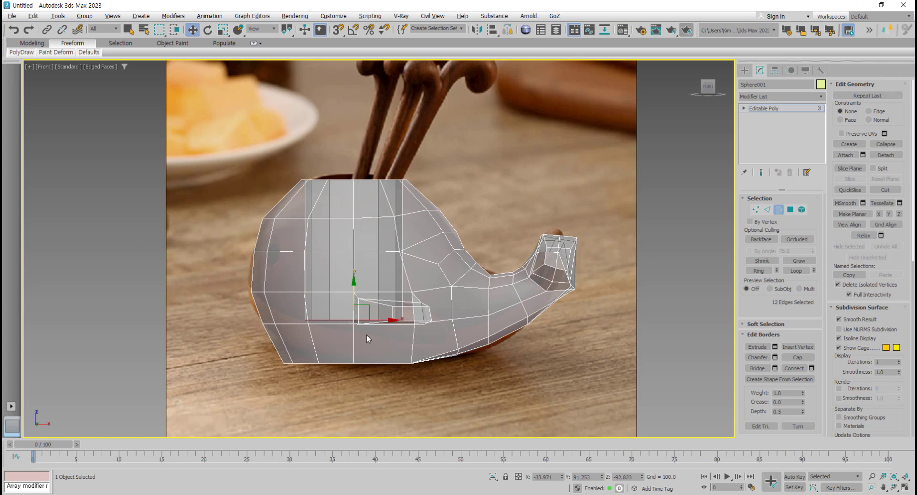
- Scale the cavity's lower border inward to taper the inner walls, and return to the opaque Perspective view
key(r)
drag(357, 319, 374, 414)
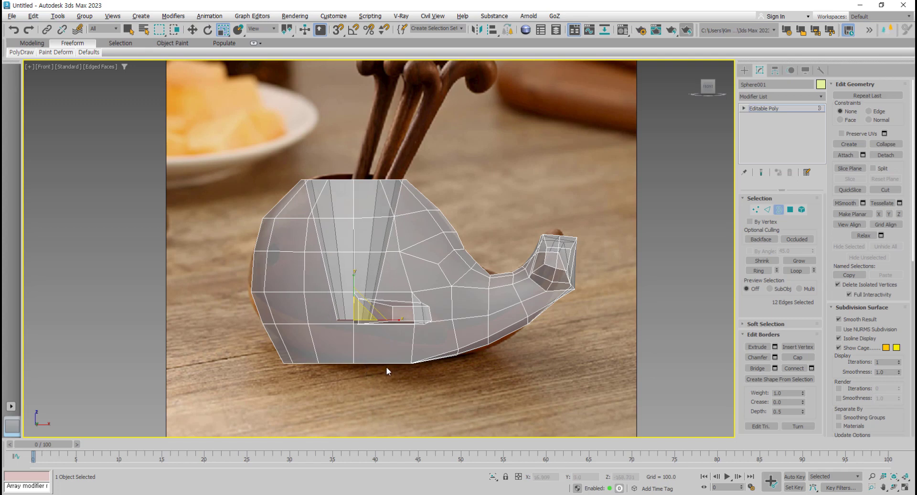
key(alt+w)
middle_drag(420, 354, 366, 304)
key(alt+w)
key(alt+x)
- Extend the cavity's lower border inward by scaling it, forming a floor ring around a small central hole
scroll(380, 338, up, 5)
scroll(374, 319, up, 3)
scroll(371, 305, down, 3)
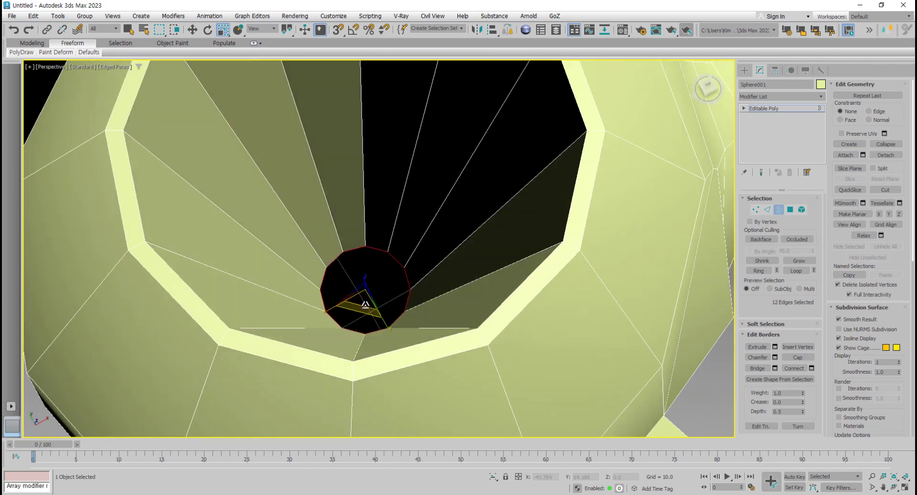
scroll(364, 302, up, 5)
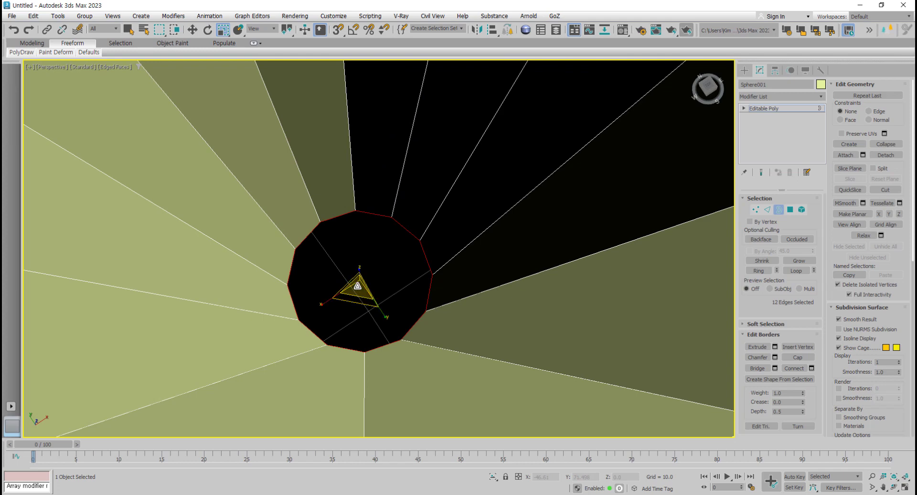
shift+drag(358, 287, 362, 365)
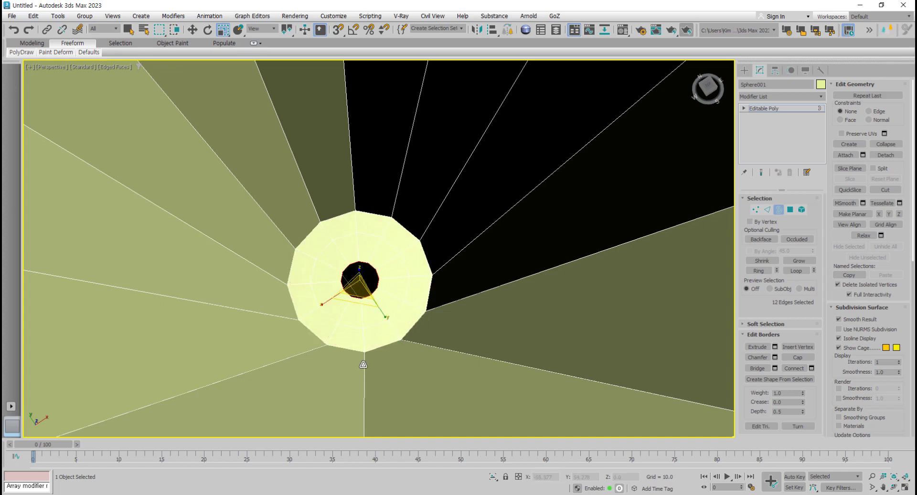
- Collapse the floor ring's inner border into a single centre point and change the whale's object color to blue
click(886, 145)
alt+middle_drag(442, 331, 347, 330)
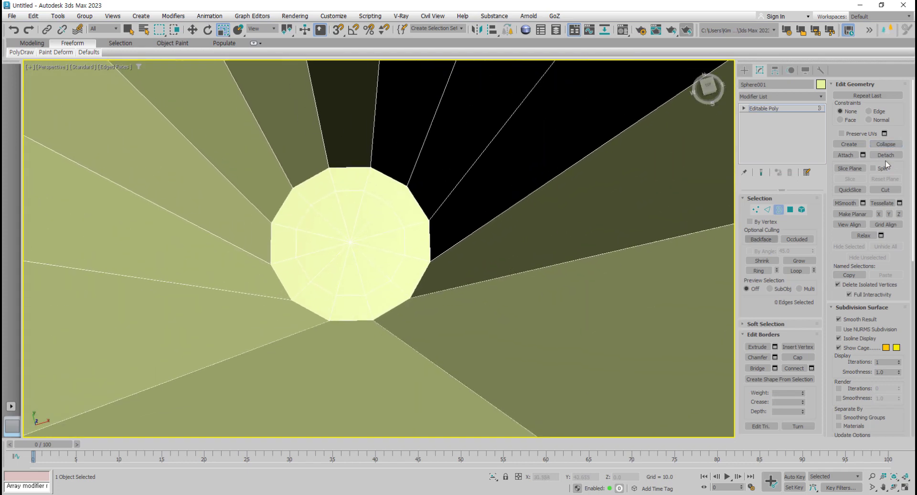
click(821, 85)
click(497, 233)
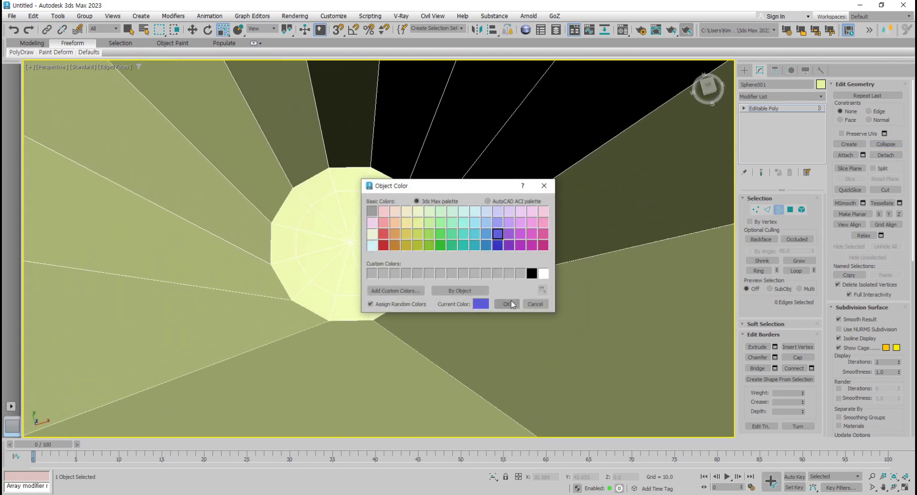
click(506, 304)
scroll(308, 246, up, 3)
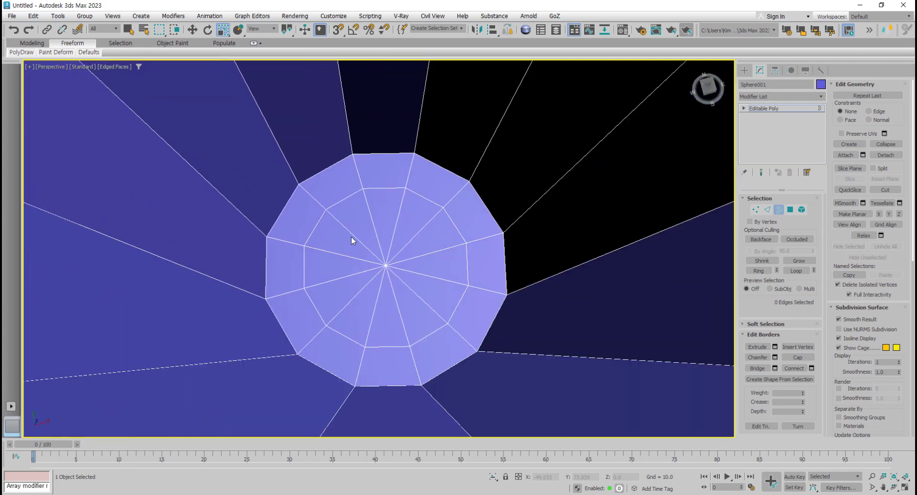
- Remove every second radial edge meeting at the centre of the cavity floor, six edges in all
click(768, 209)
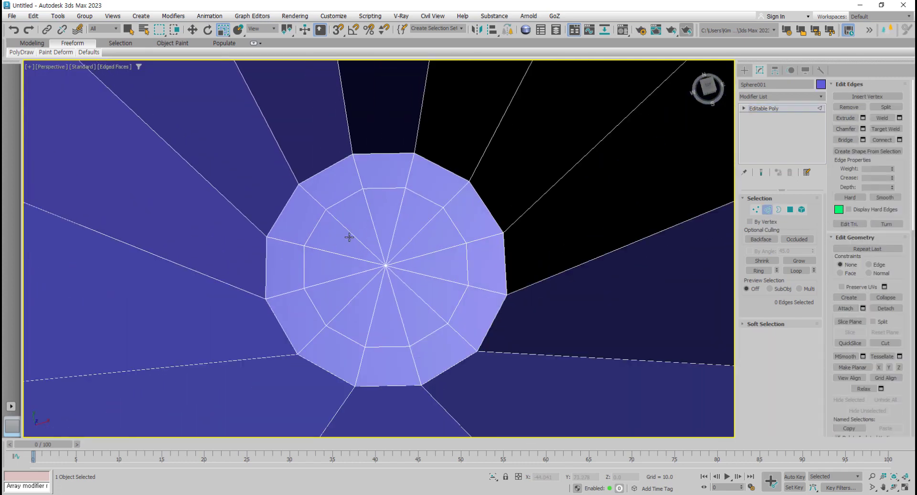
click(350, 235)
ctrl+click(329, 283)
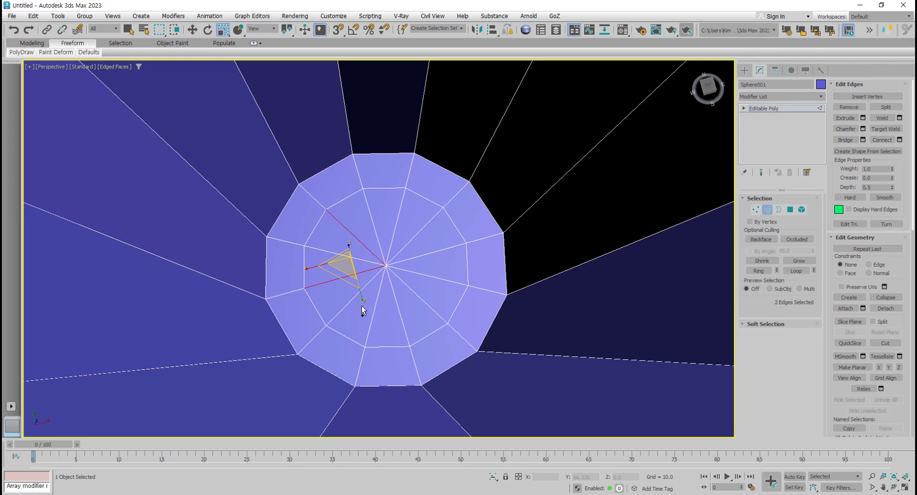
ctrl+click(375, 308)
ctrl+click(418, 296)
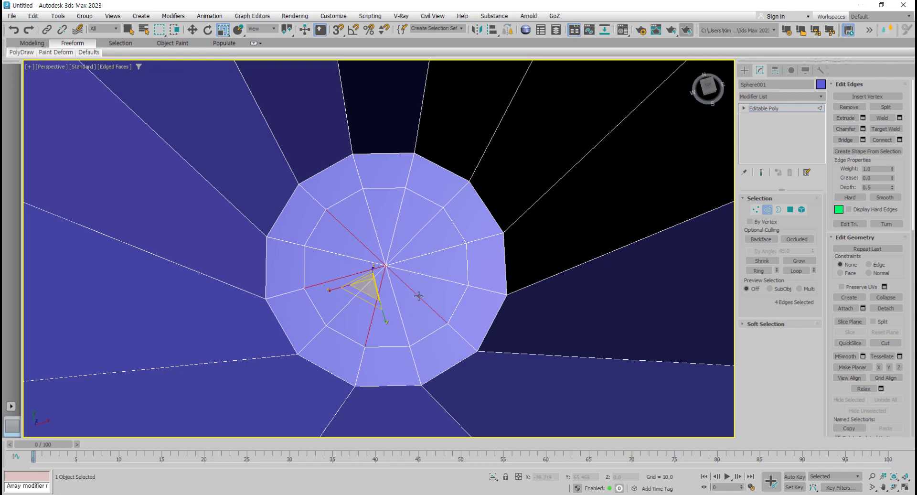
ctrl+click(434, 252)
ctrl+click(398, 218)
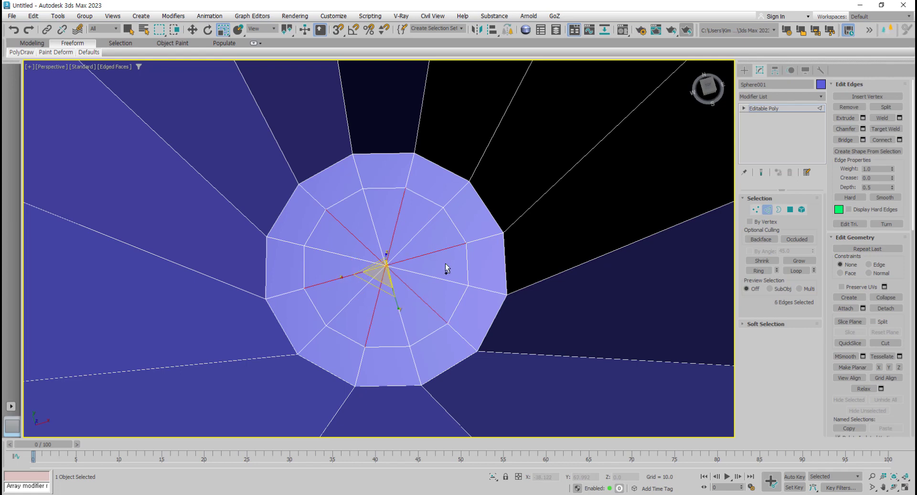
key(ctrl+BackSpace)
scroll(503, 207, down, 3)
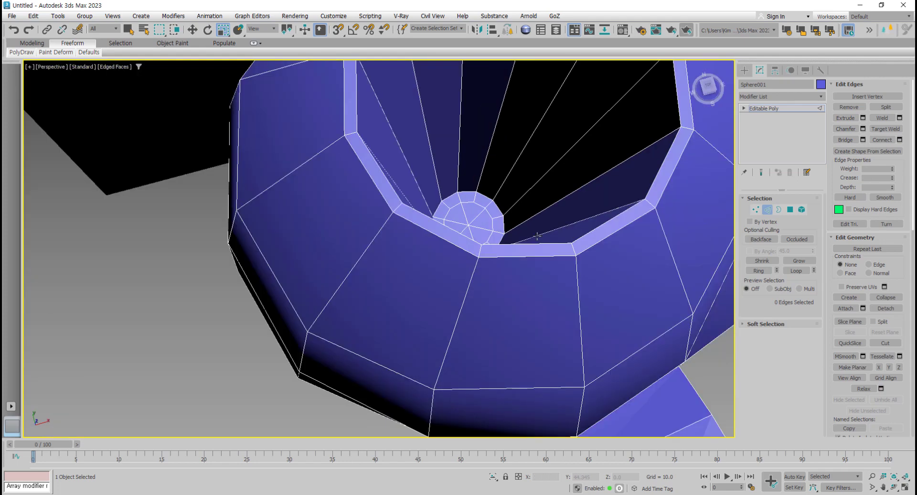
scroll(537, 235, up, 4)
click(767, 209)
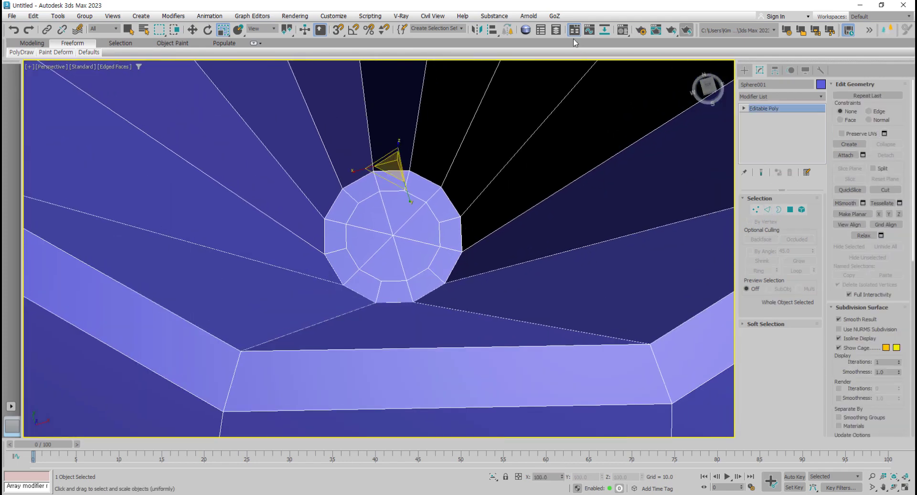
- Add a TurboSmooth modifier with 2 iterations to the whale and hide the edge display around the opening
click(822, 99)
scroll(784, 286, down, 15)
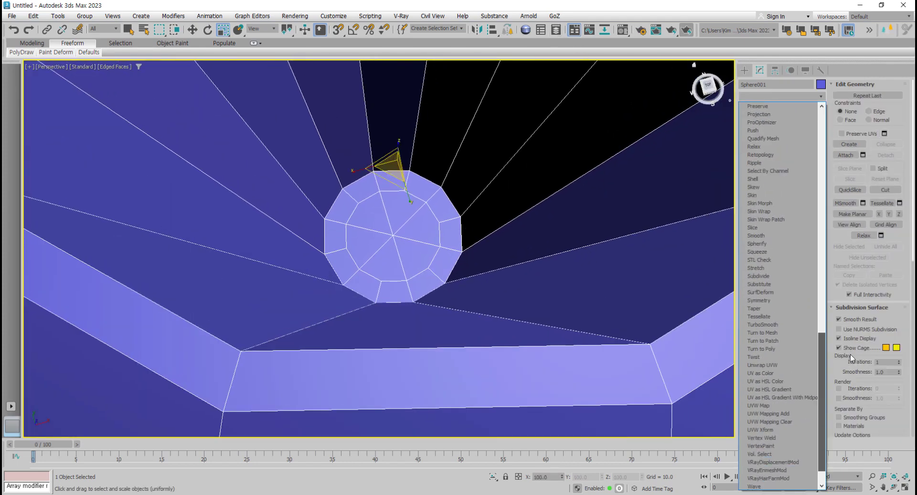
click(784, 292)
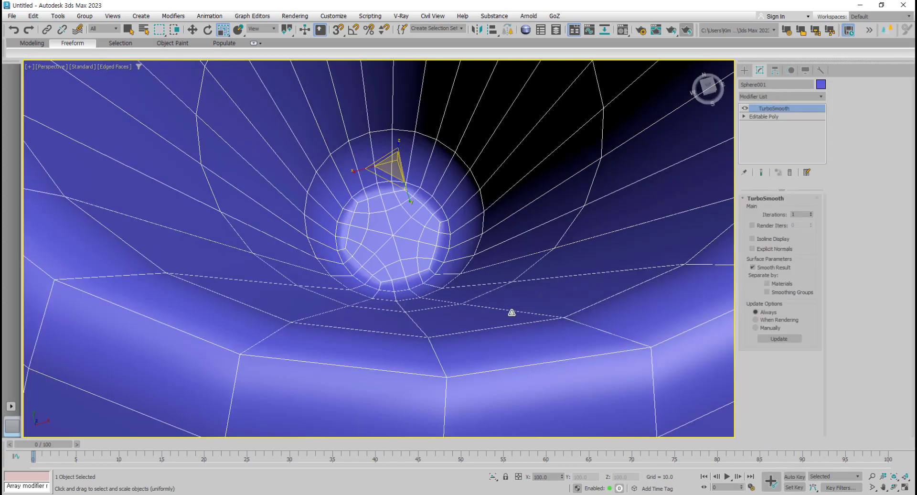
scroll(512, 314, up, 5)
scroll(444, 296, down, 3)
mouse_move(437, 328)
alt+middle_down()
mouse_move(436, 308)
mouse_move(436, 324)
alt+middle_up()
scroll(447, 294, up, 4)
alt+middle_drag(447, 293, 396, 337)
click(811, 214)
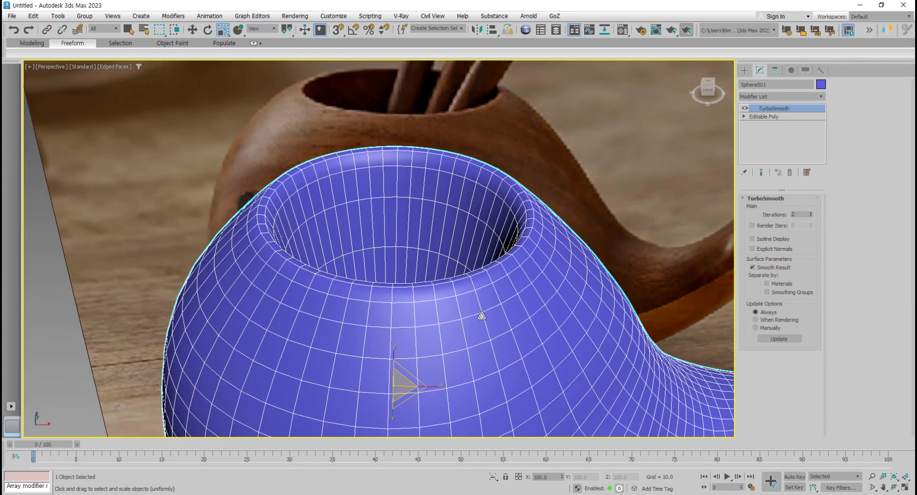
mouse_move(481, 318)
alt+middle_down()
mouse_move(463, 321)
mouse_move(473, 320)
mouse_move(455, 307)
mouse_move(402, 318)
mouse_move(497, 278)
mouse_move(495, 299)
alt+middle_up()
scroll(485, 317, up, 2)
key(F4)
scroll(492, 280, up, 2)
scroll(493, 322, up, 2)
scroll(516, 321, up, 3)
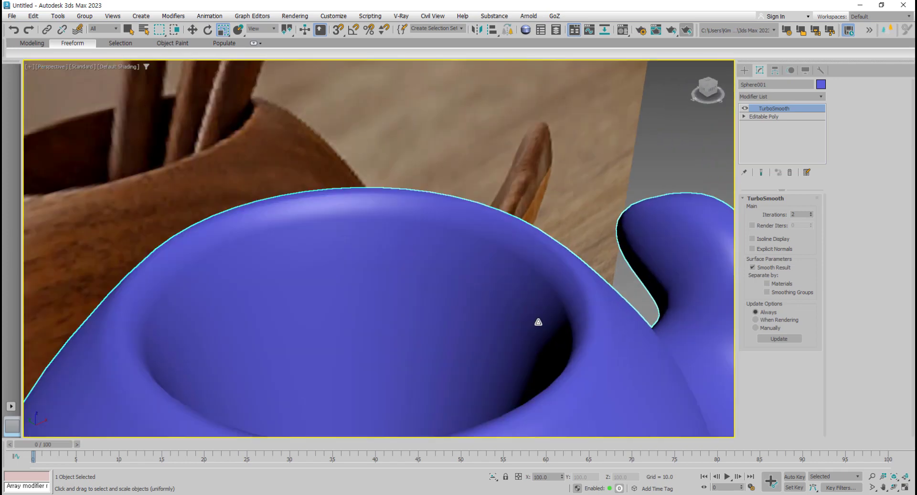
- In the base Editable Poly, chamfer the opening's inner rim edge loop with Tri mitering, amount 1.64 and 1 segment
click(773, 117)
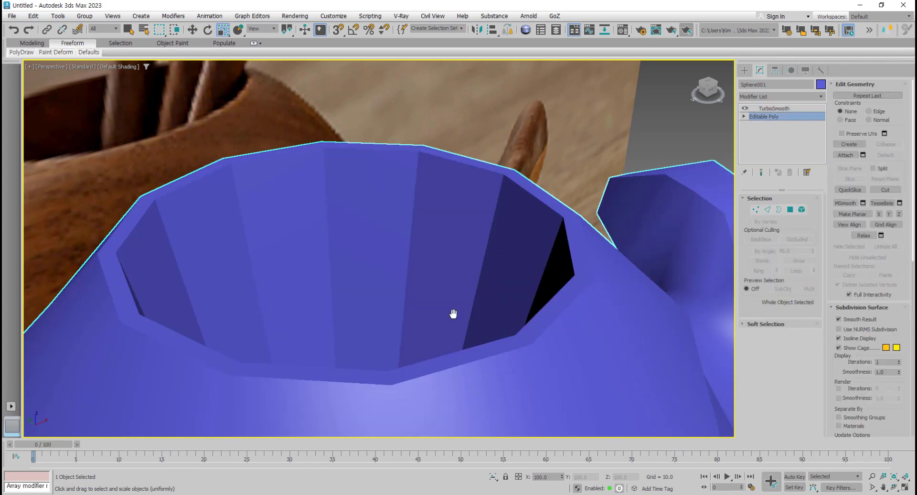
middle_drag(453, 313, 444, 314)
key(F4)
alt+middle_drag(537, 306, 552, 301)
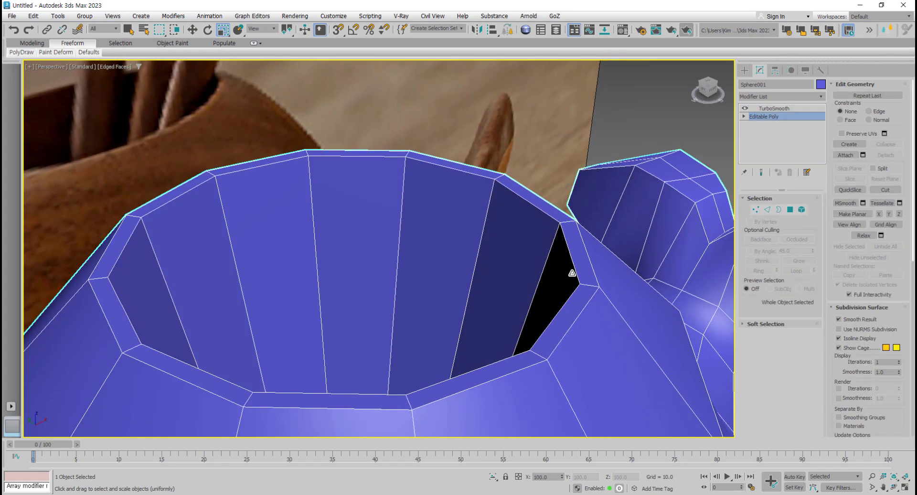
click(767, 209)
double_click(568, 254)
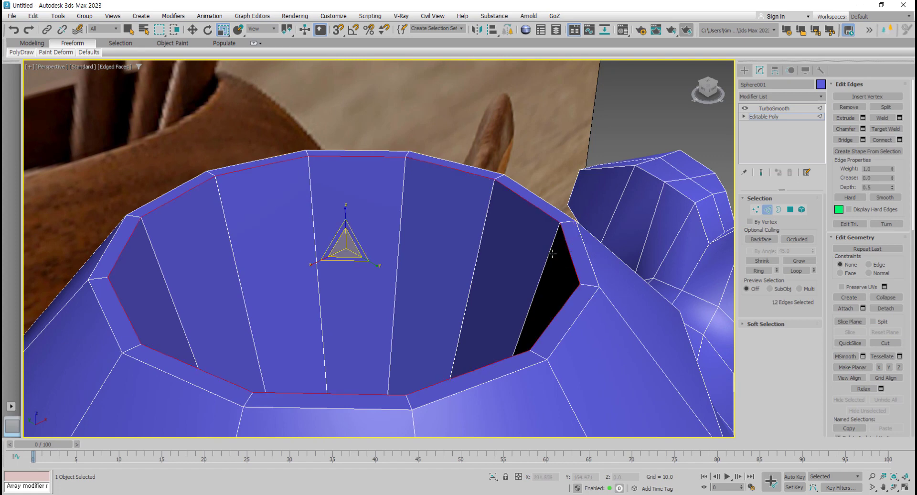
key(w)
alt+middle_drag(559, 262, 583, 266)
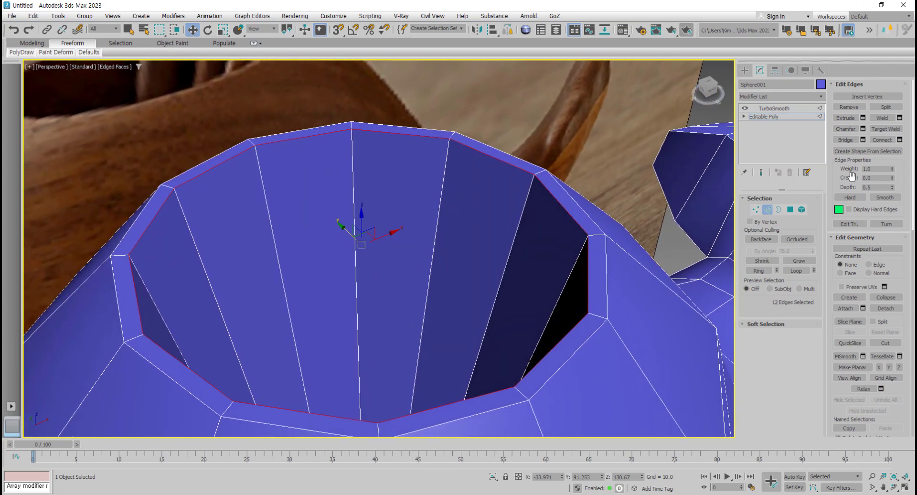
click(863, 133)
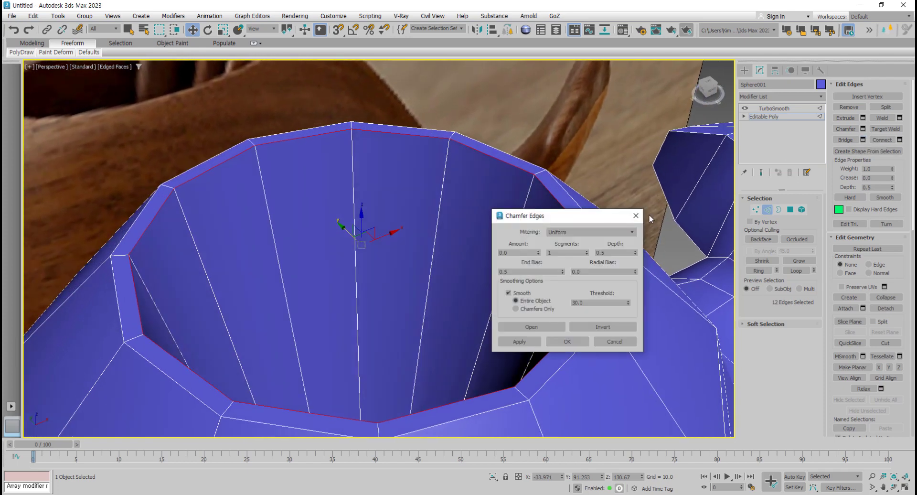
drag(621, 213, 772, 201)
click(731, 217)
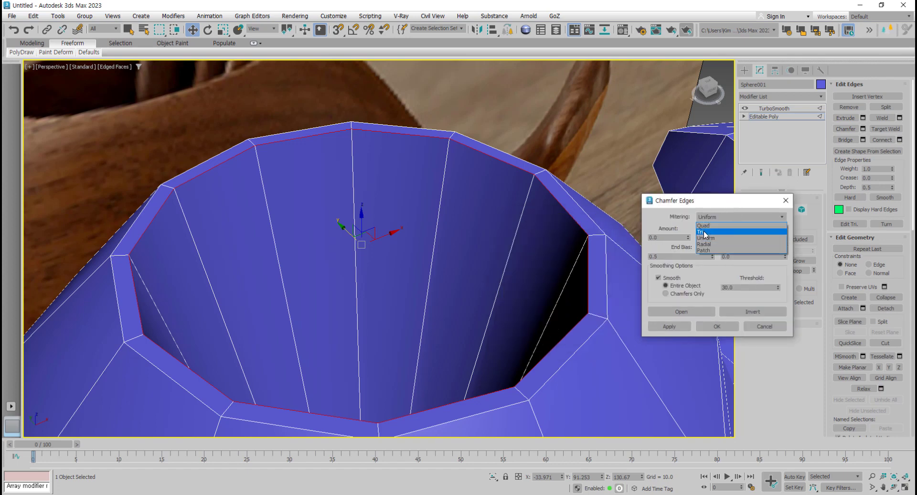
click(704, 231)
drag(688, 238, 708, 160)
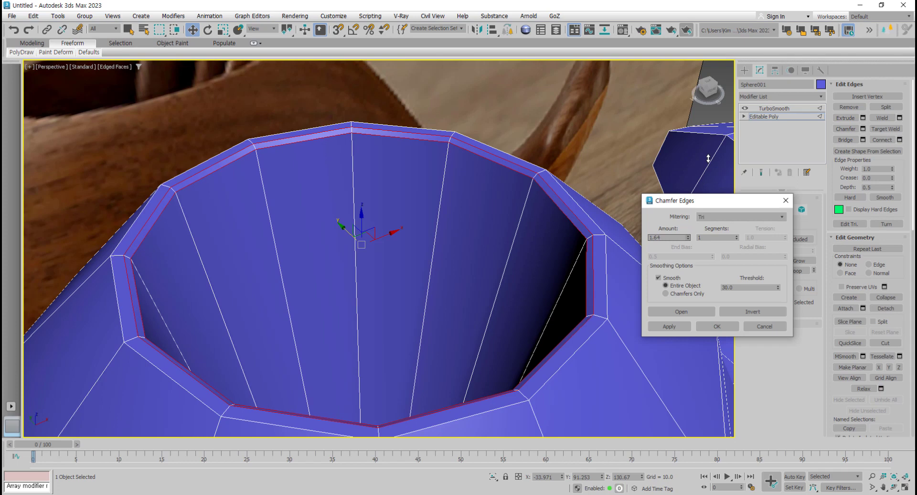
click(717, 326)
click(767, 213)
- Return to the TurboSmooth result without edges and examine the rim and the whale's profile against the reference photo
click(775, 108)
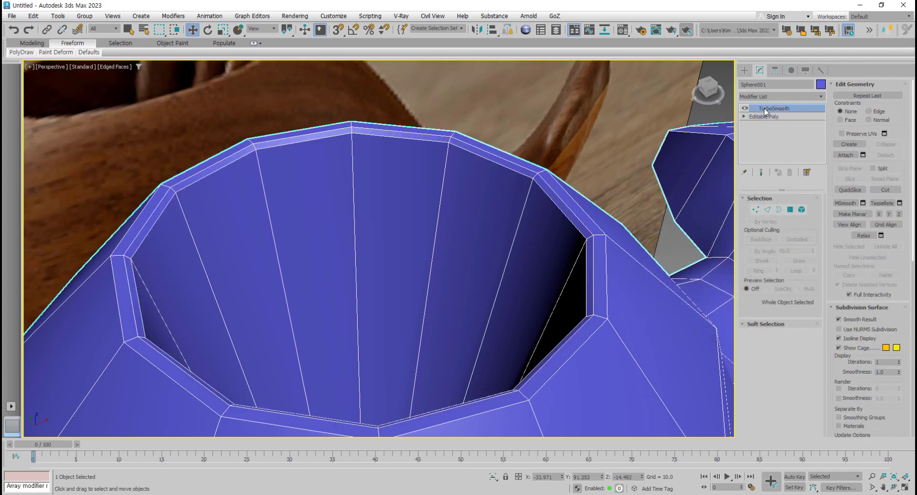
middle_drag(604, 286, 581, 283)
key(F4)
scroll(579, 283, down, 4)
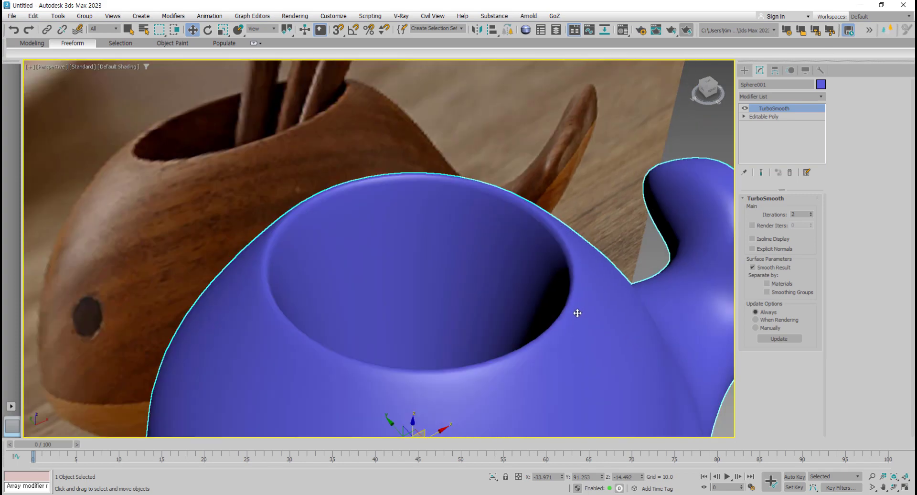
alt+middle_drag(575, 328, 550, 292)
scroll(572, 321, down, 2)
scroll(507, 322, down, 3)
scroll(563, 283, up, 5)
scroll(563, 283, down, 3)
alt+middle_drag(502, 308, 403, 337)
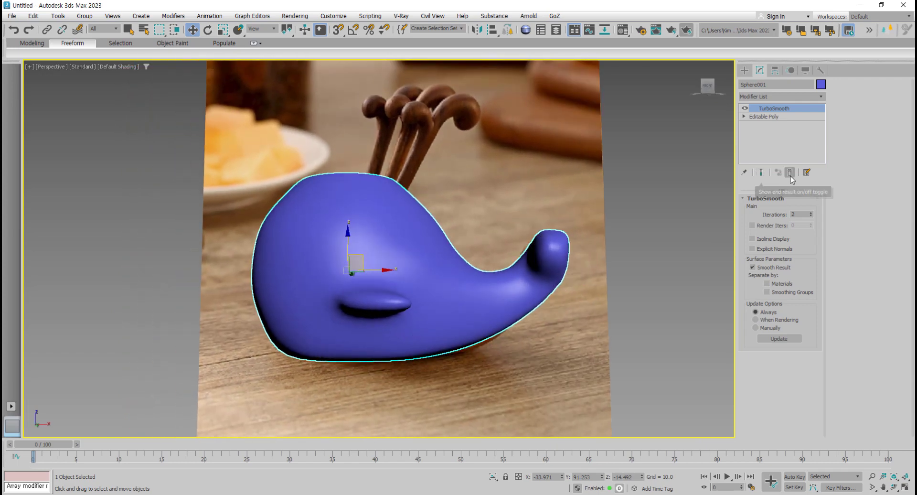
- Return to the base Editable Poly with edges shown and switch to polygon selection
click(764, 117)
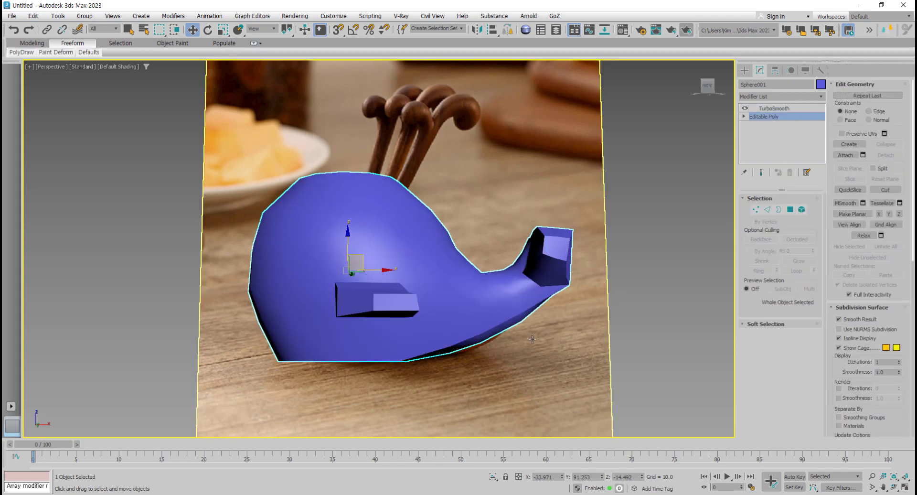
mouse_move(530, 342)
middle_down()
mouse_move(546, 352)
mouse_move(497, 411)
mouse_move(495, 400)
middle_up()
key(F4)
click(790, 210)
- Try selecting the polygons along the whale's lower body toward the tail with region selections
drag(281, 347, 275, 342)
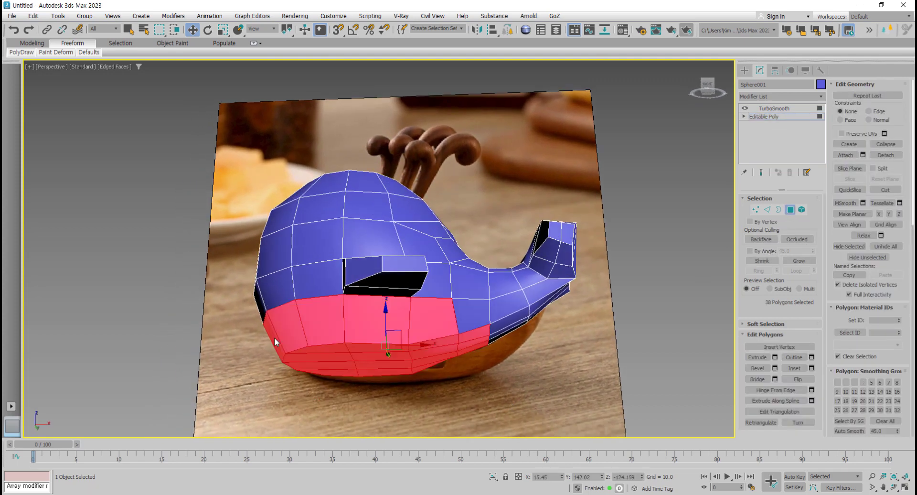
ctrl+drag(466, 336, 471, 328)
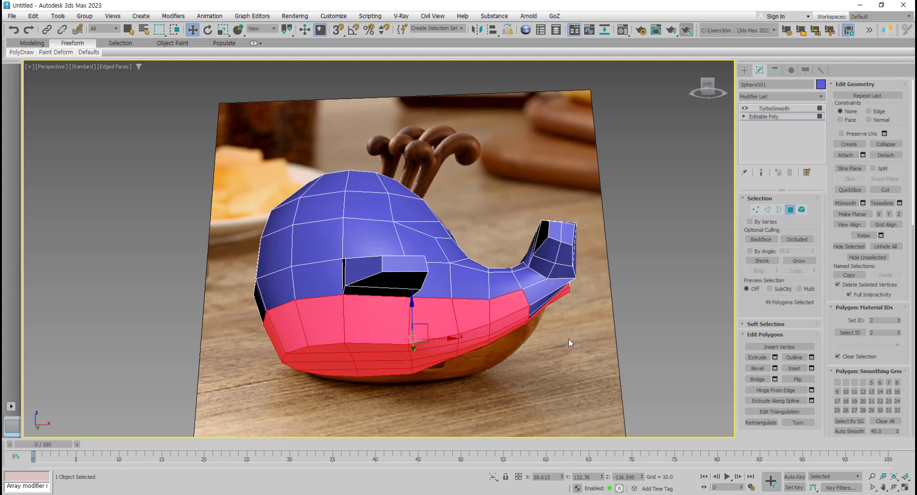
ctrl+drag(529, 304, 530, 305)
click(291, 379)
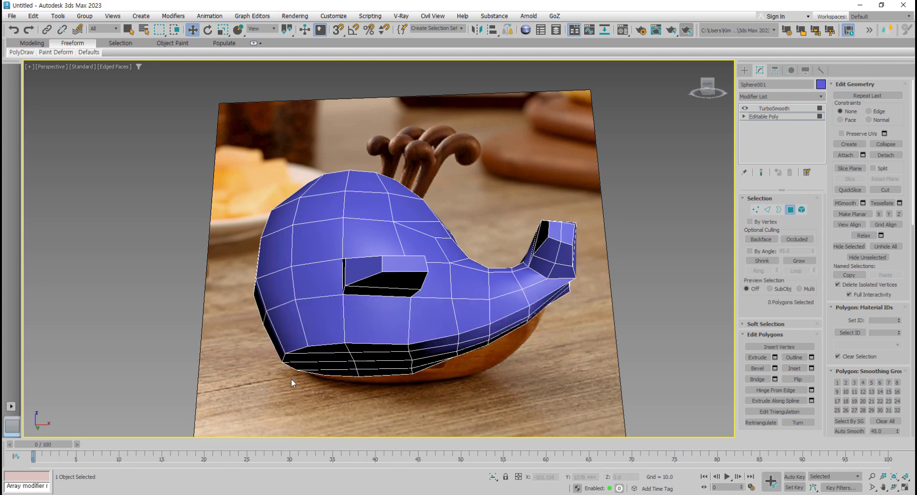
drag(272, 338, 269, 335)
alt+middle_drag(323, 384, 351, 397)
click(443, 397)
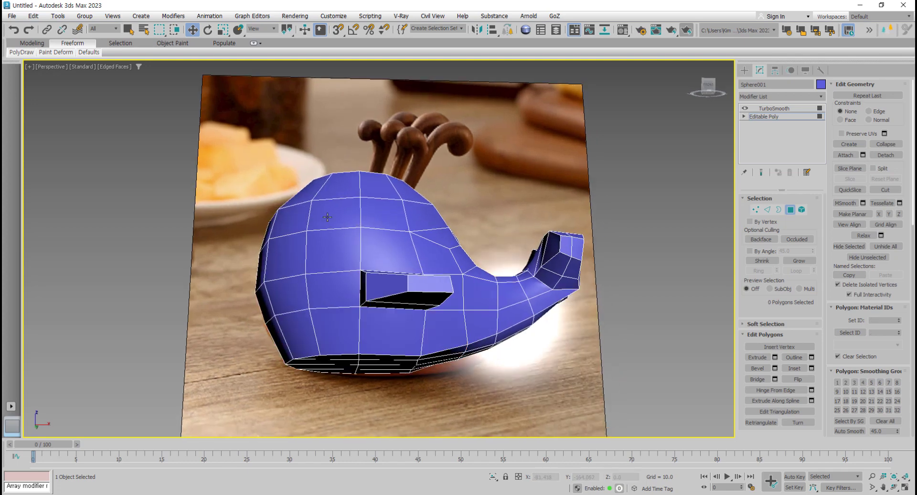
drag(262, 342, 262, 342)
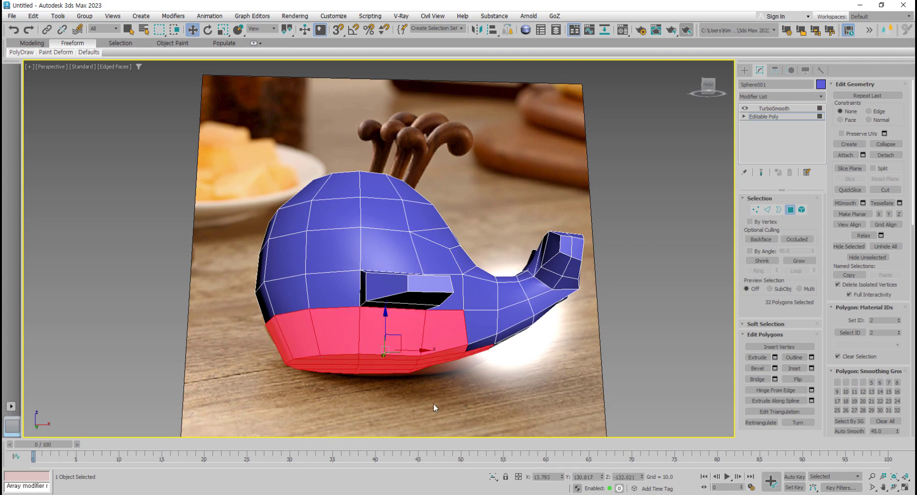
click(454, 405)
drag(463, 405, 267, 349)
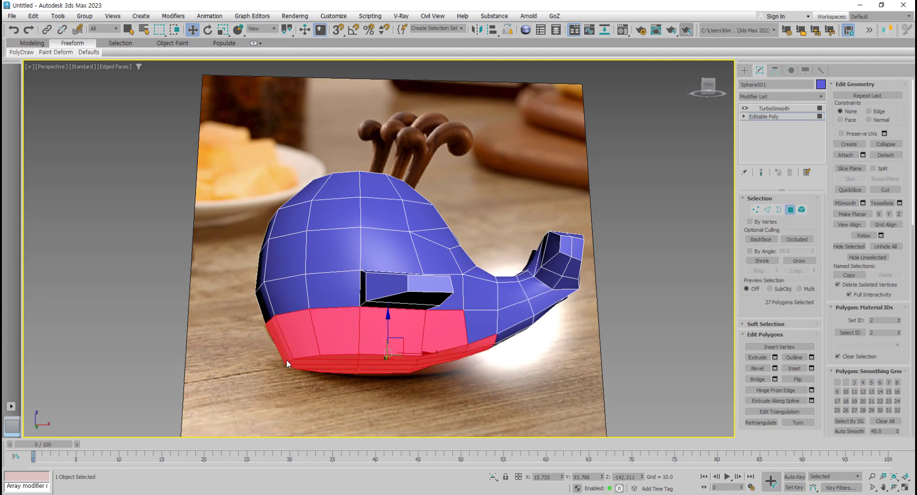
- Review the Auto Window/Crossing by Direction scene selection setting in the preferences
click(334, 16)
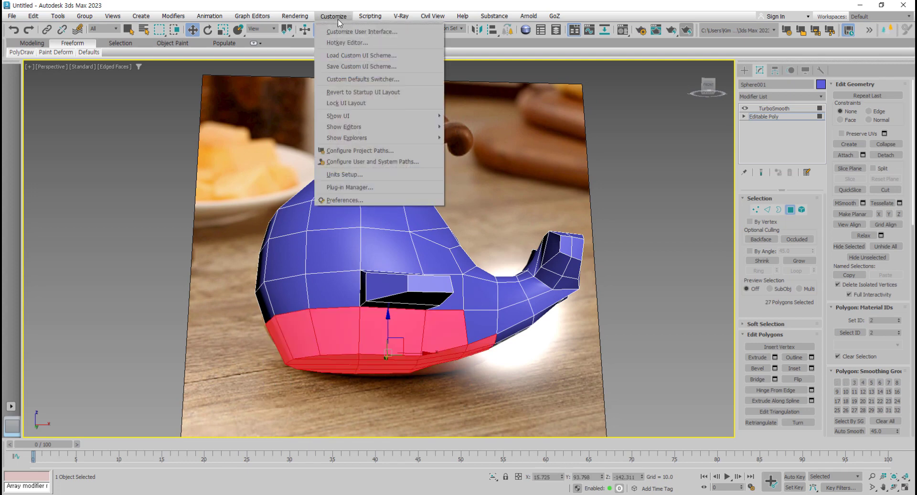
click(363, 200)
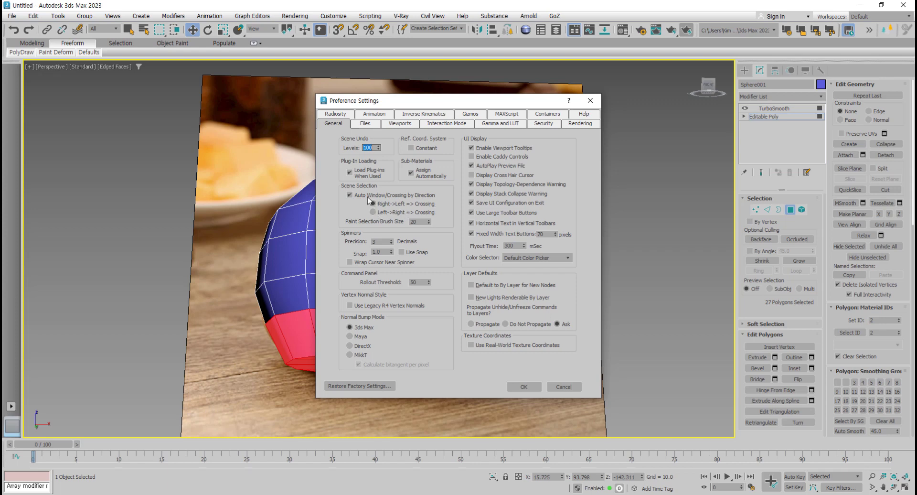
click(523, 387)
- Select the band of polygons around the whale's lower belly, replacing the previous selection
click(493, 405)
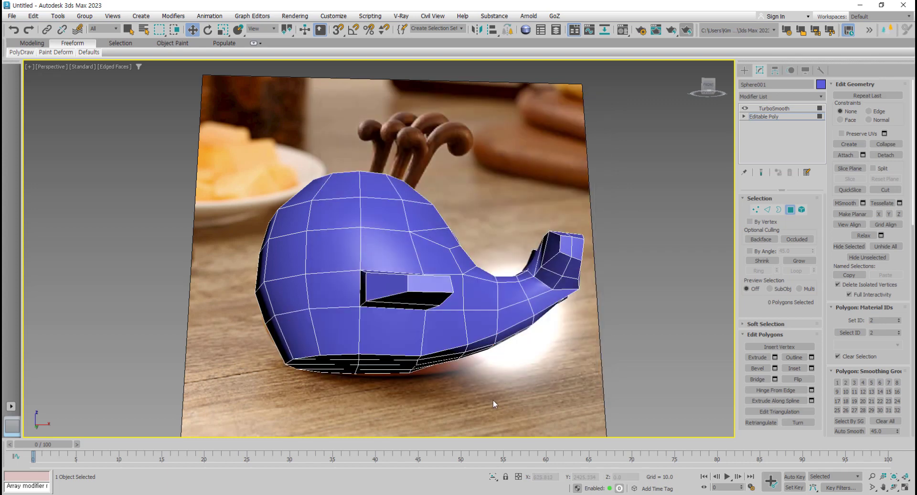
drag(391, 380, 279, 340)
alt+middle_drag(366, 370, 380, 407)
click(515, 419)
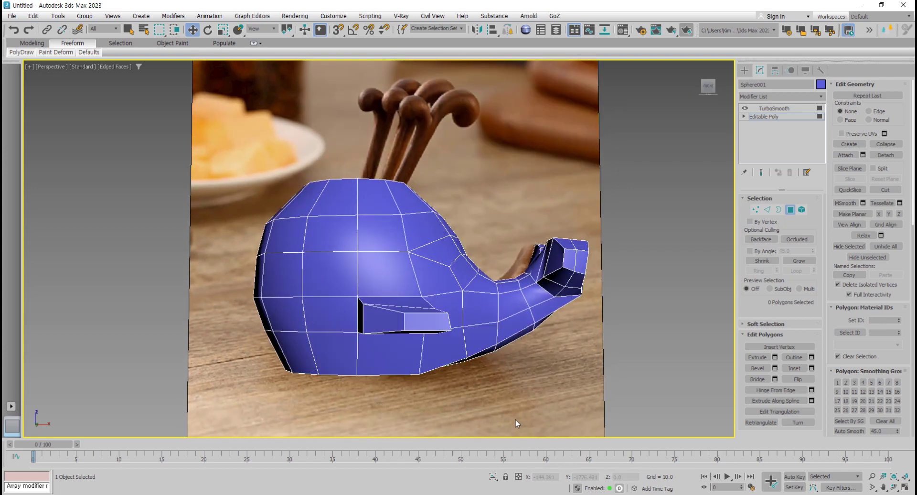
drag(266, 355, 260, 357)
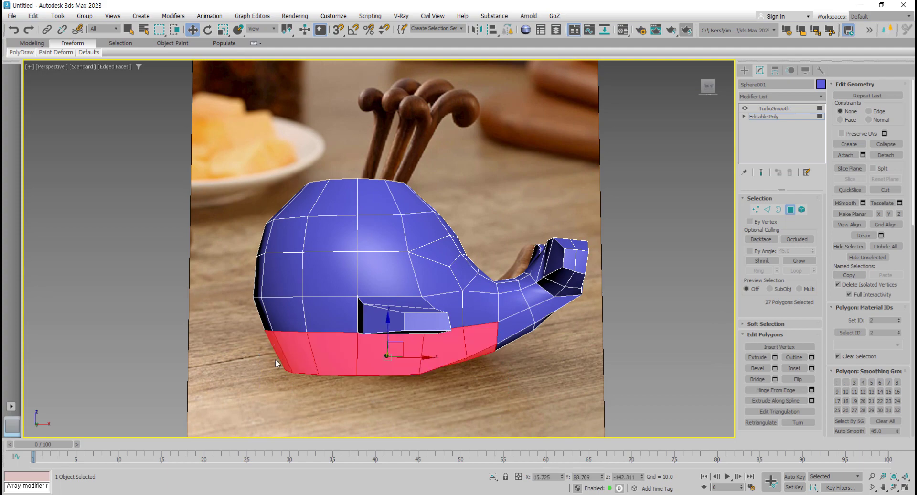
- Add the polygons beneath the tail stem and on the undersides of both tail flukes to the selection
alt+middle_drag(446, 408, 523, 362)
ctrl+drag(523, 362, 582, 363)
alt+middle_drag(582, 363, 458, 255)
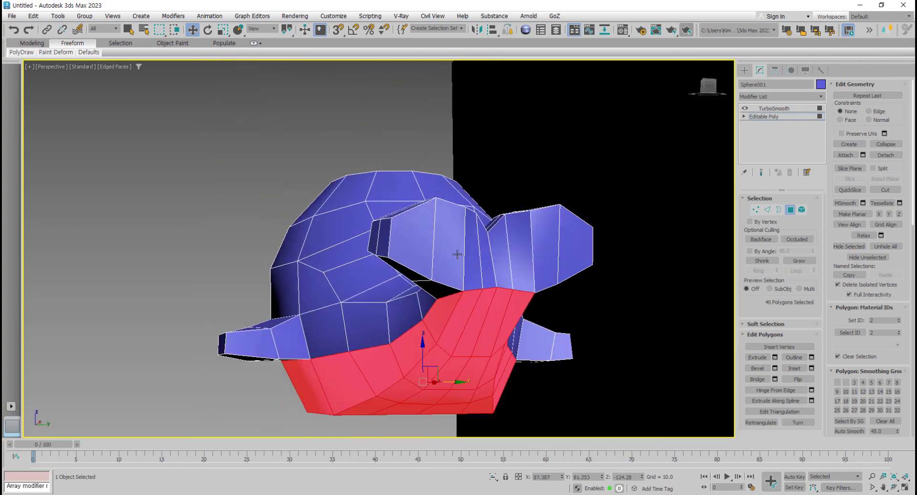
ctrl+click(476, 281)
ctrl+click(449, 265)
ctrl+click(428, 259)
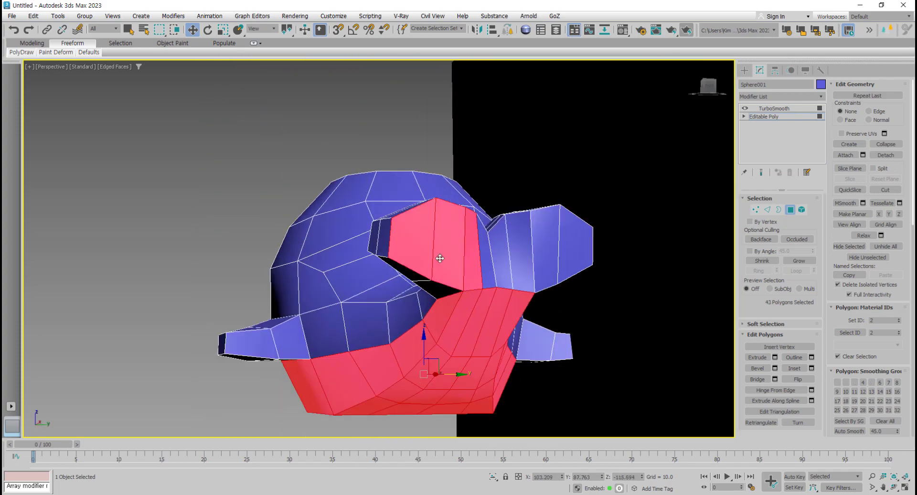
ctrl+click(487, 270)
ctrl+click(500, 269)
ctrl+click(520, 268)
ctrl+click(537, 264)
ctrl+click(571, 260)
- Add the underside polygons of both side fins to the belly selection
alt+middle_drag(571, 260, 449, 316)
ctrl+click(489, 320)
ctrl+click(501, 318)
ctrl+click(319, 327)
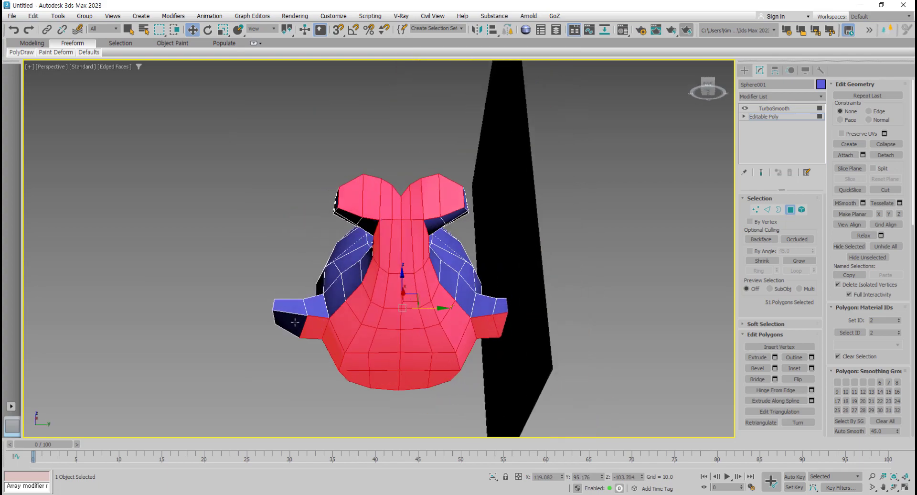
ctrl+click(290, 325)
alt+middle_drag(290, 325, 501, 372)
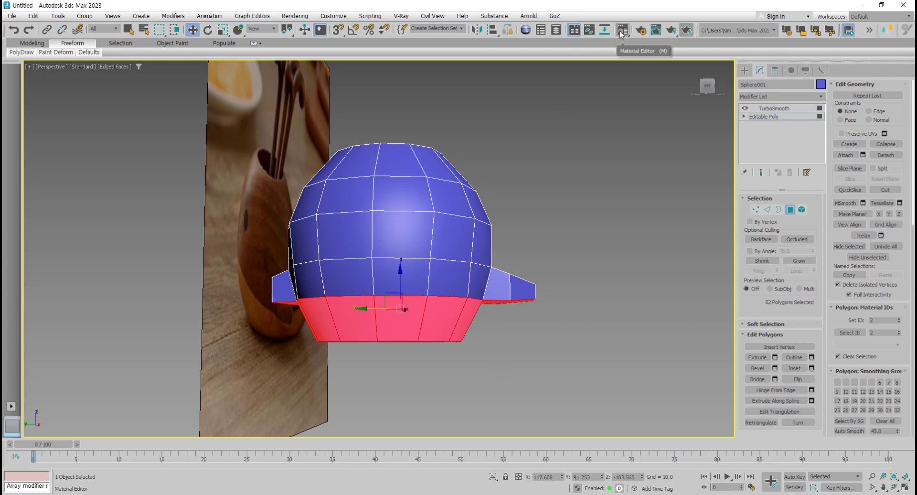
- Open the Material Editor beside the whale and choose the unused 07 - Default material
drag(621, 32, 624, 49)
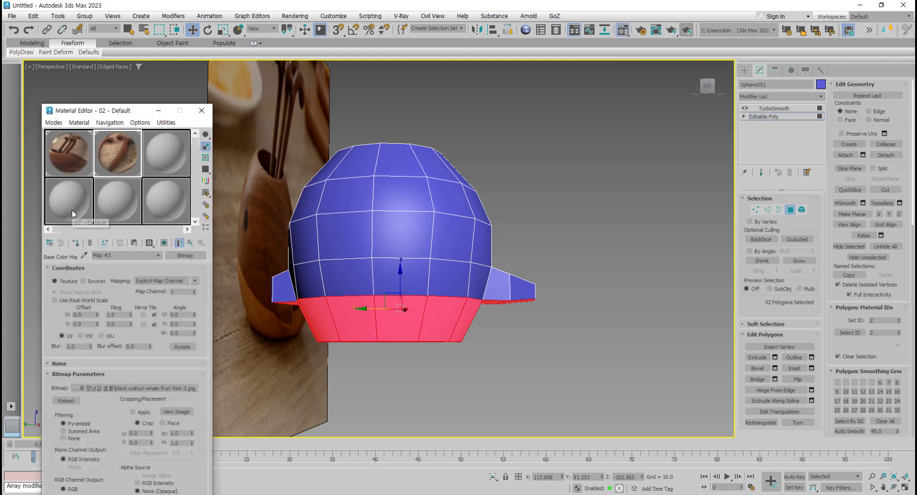
click(72, 208)
middle_drag(399, 261, 443, 262)
drag(115, 110, 160, 83)
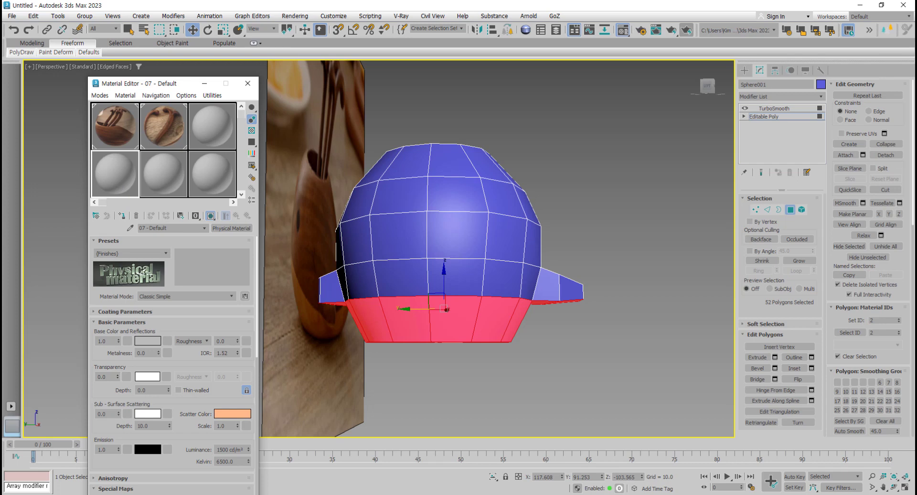
- Switch to the image viewer and compare the belly and body wood colors in the whale reference photos
key(alt+Tab)
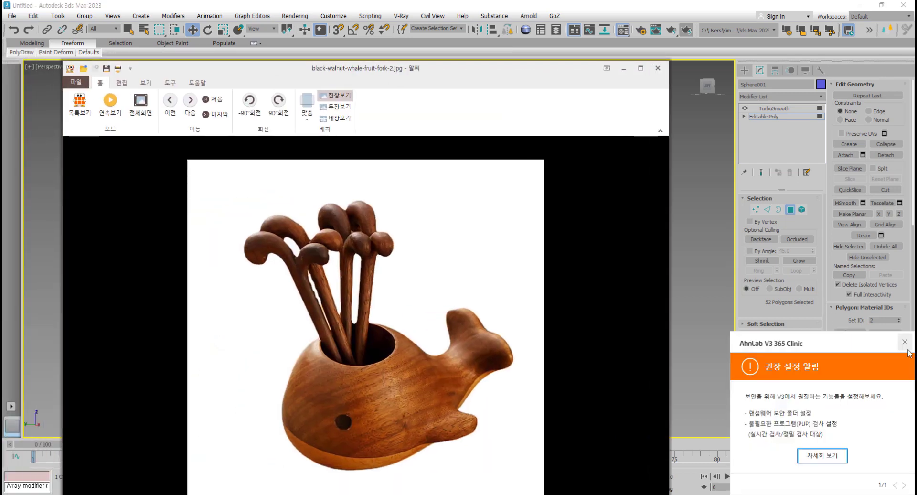
click(903, 346)
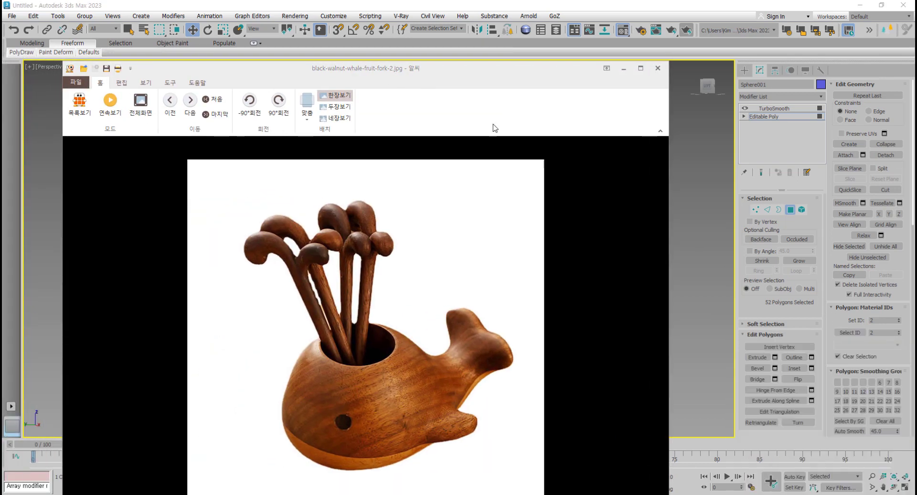
drag(442, 76, 573, 63)
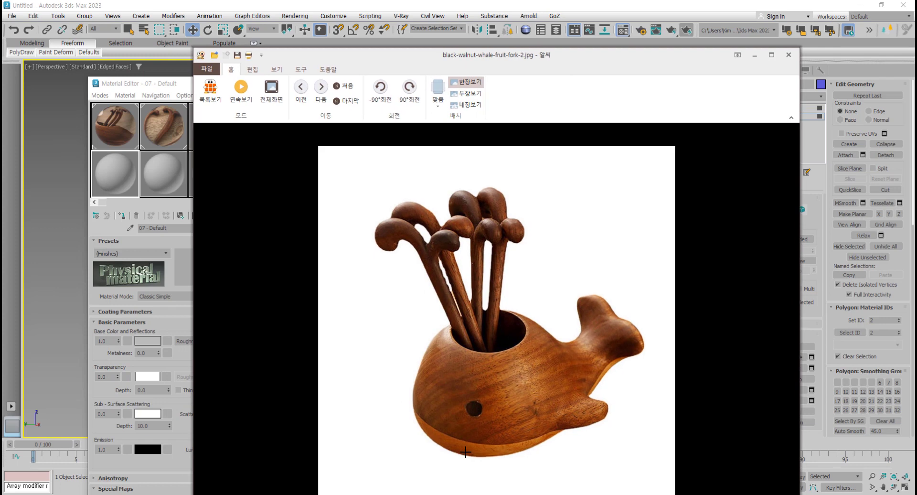
scroll(466, 452, down, 1)
scroll(463, 444, up, 2)
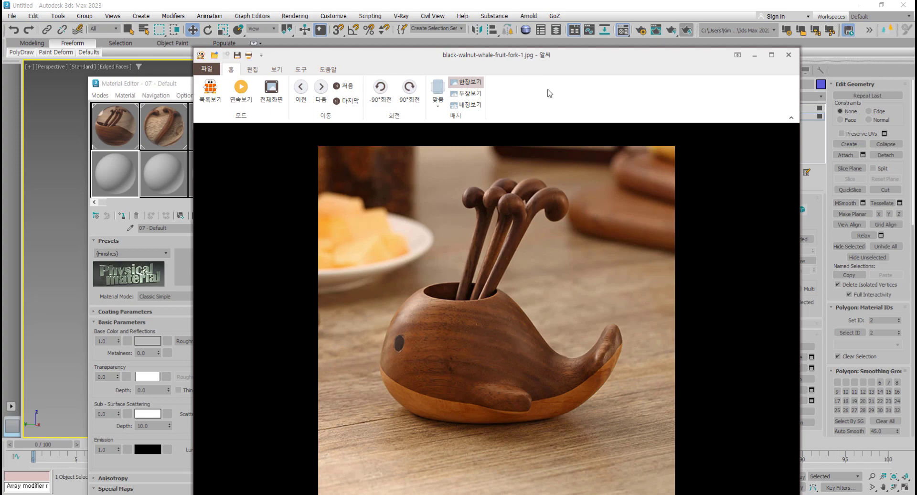
drag(572, 54, 0, 66)
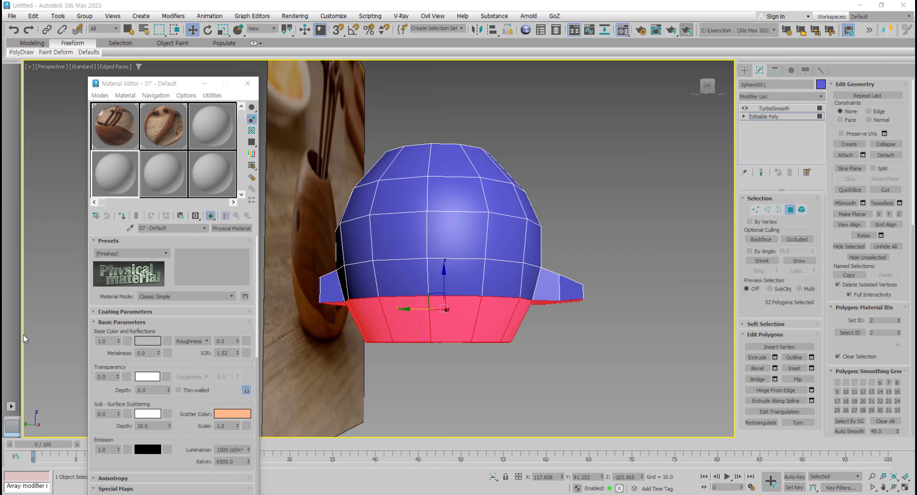
- Set the 07 - Default material's base color to orange and assign it to the selected belly polygons
click(168, 342)
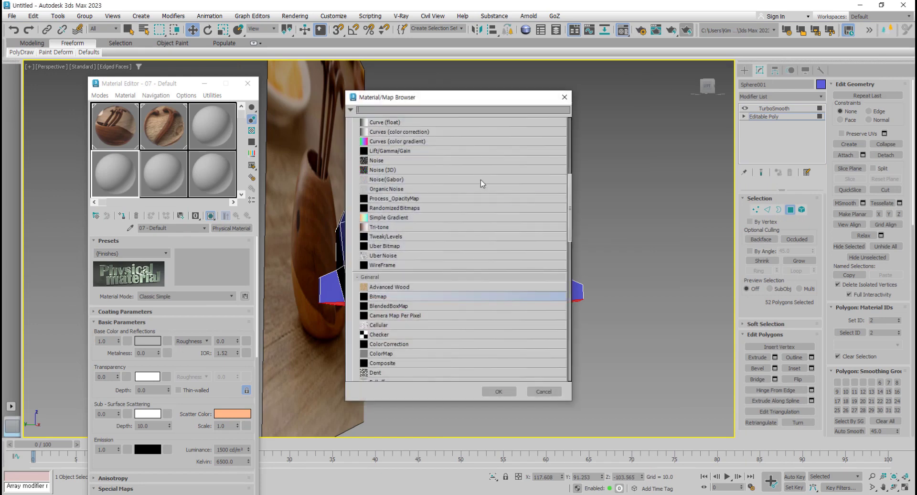
click(543, 392)
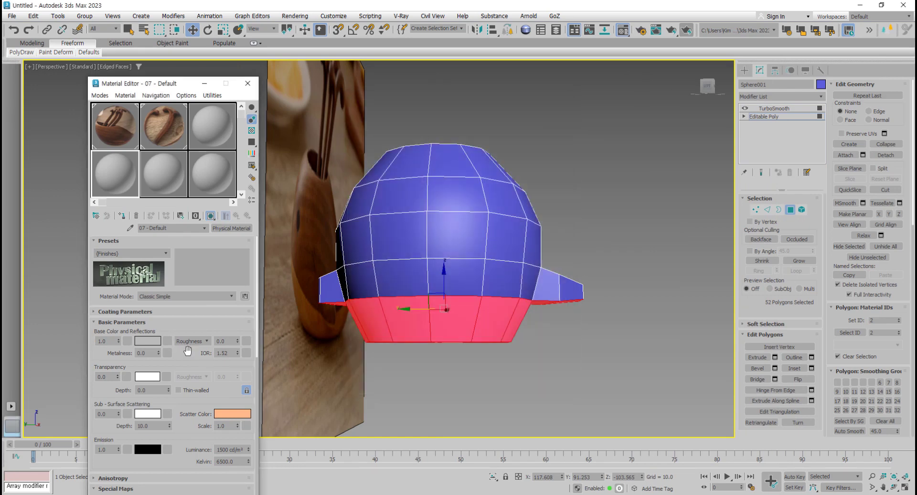
click(152, 342)
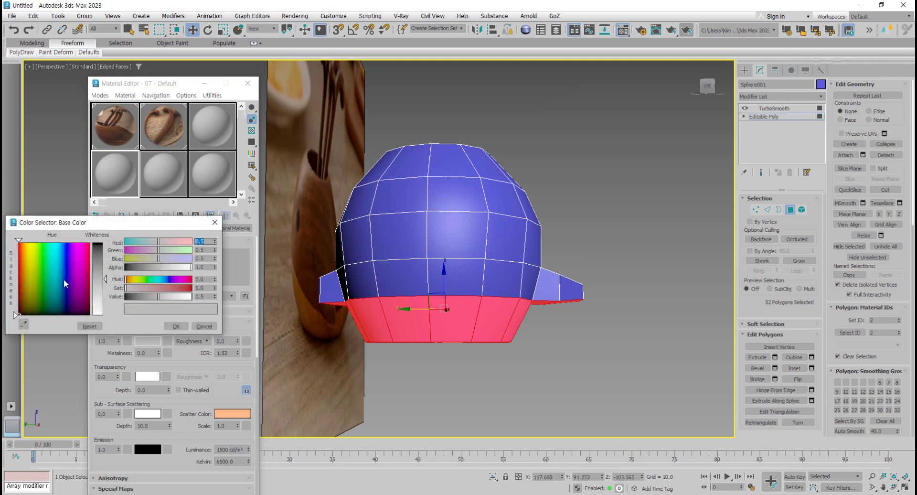
click(23, 255)
drag(98, 279, 97, 242)
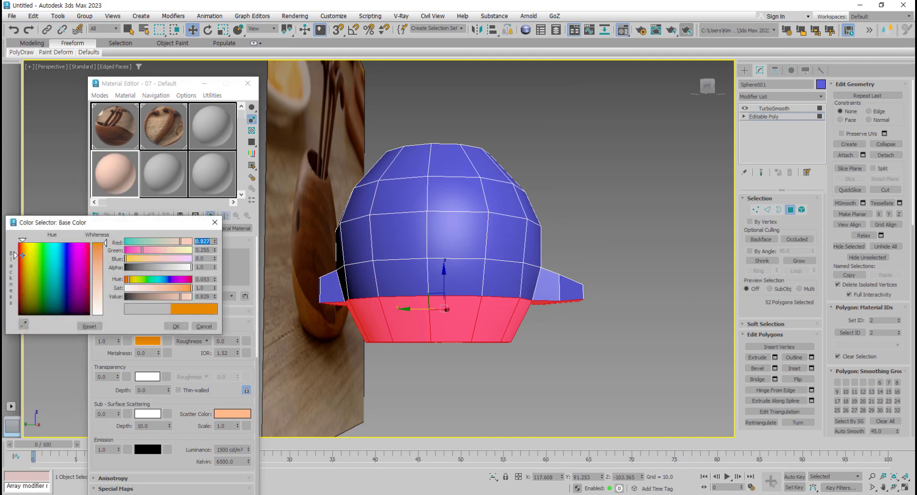
click(175, 326)
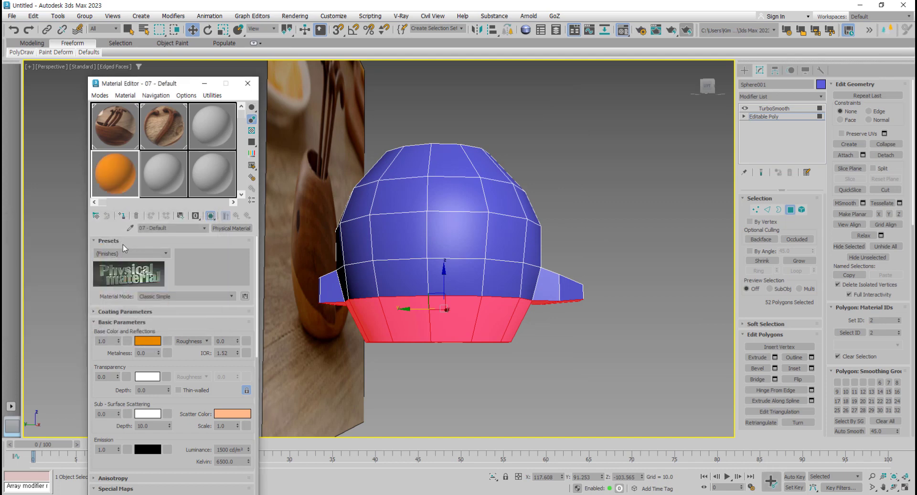
click(123, 218)
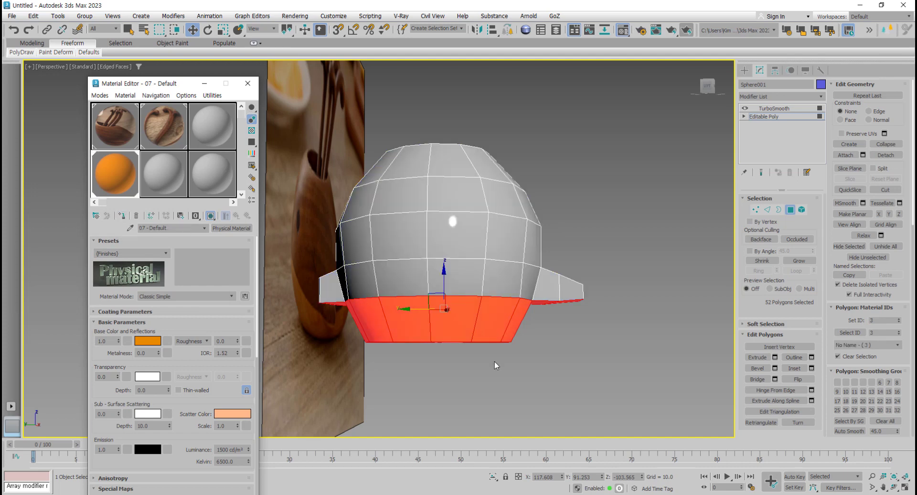
middle_drag(494, 360, 498, 380)
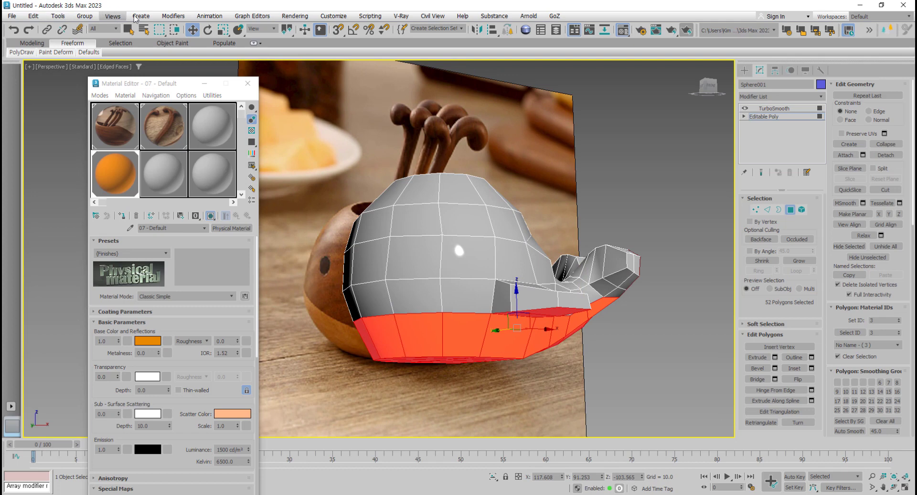
- Invert the polygon selection so it covers the whale's upper body instead of the belly
click(60, 17)
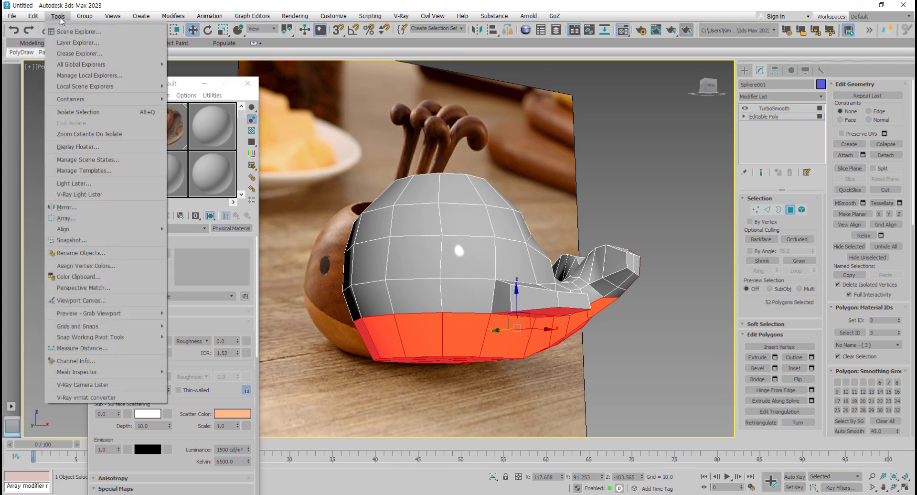
mouse_move(43, 19)
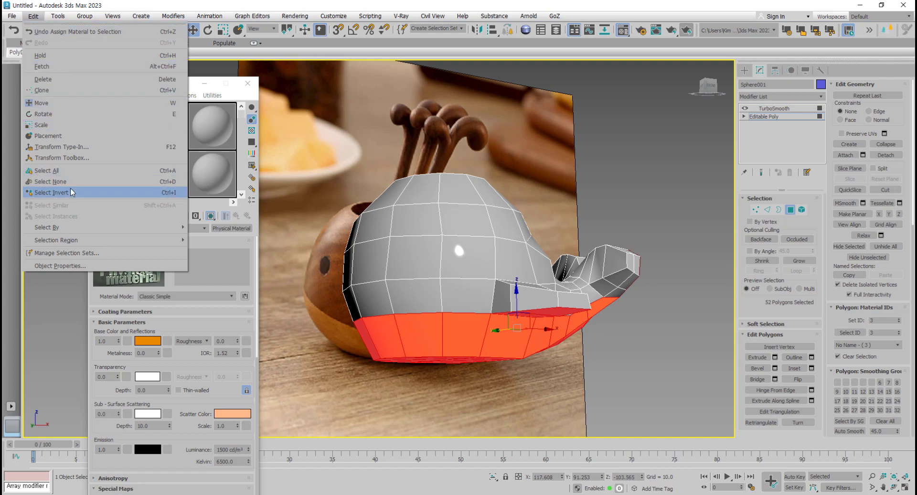
click(171, 196)
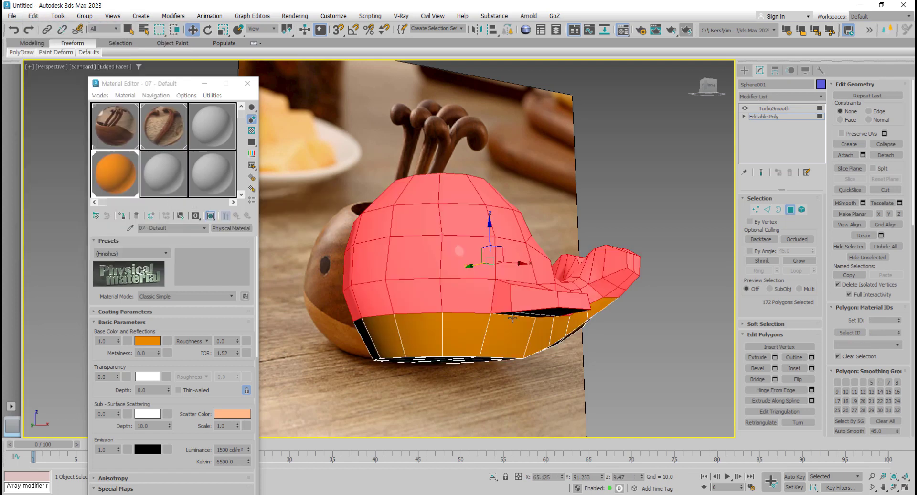
alt+middle_drag(497, 306, 538, 343)
- Give the 08 - Default material a dark reddish-brown base color, assign it to the selected upper-body polygons, and clear the selection
click(160, 179)
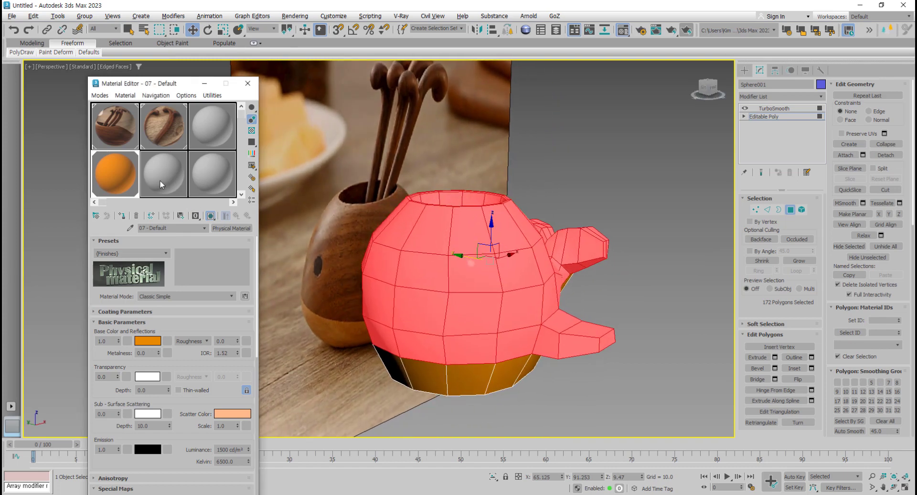
click(148, 340)
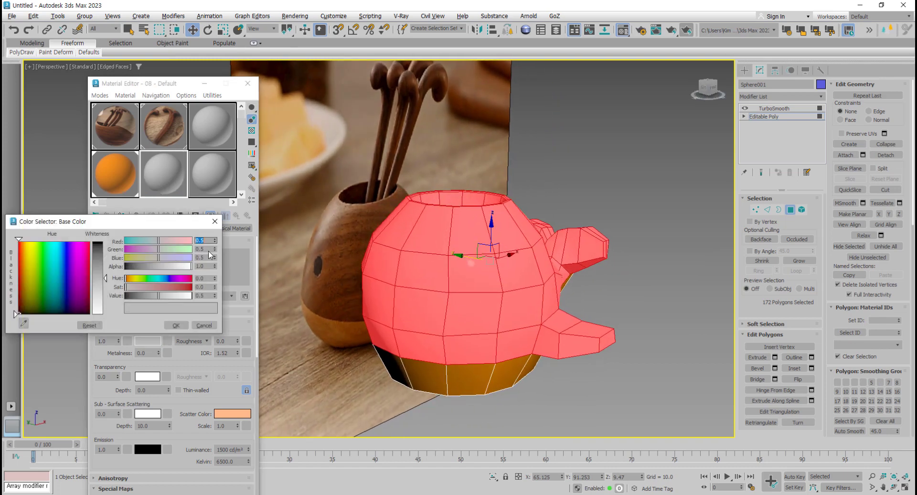
drag(29, 258, 20, 270)
drag(106, 278, 105, 242)
drag(165, 296, 142, 294)
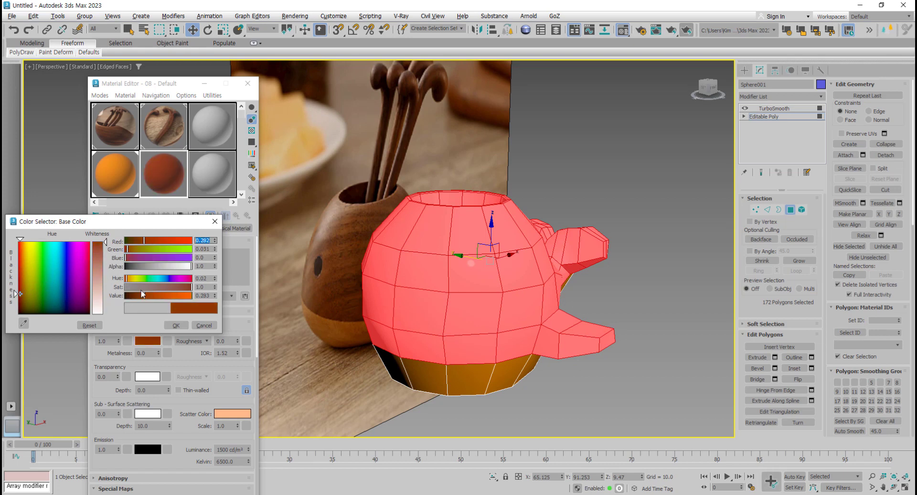
click(175, 326)
click(122, 216)
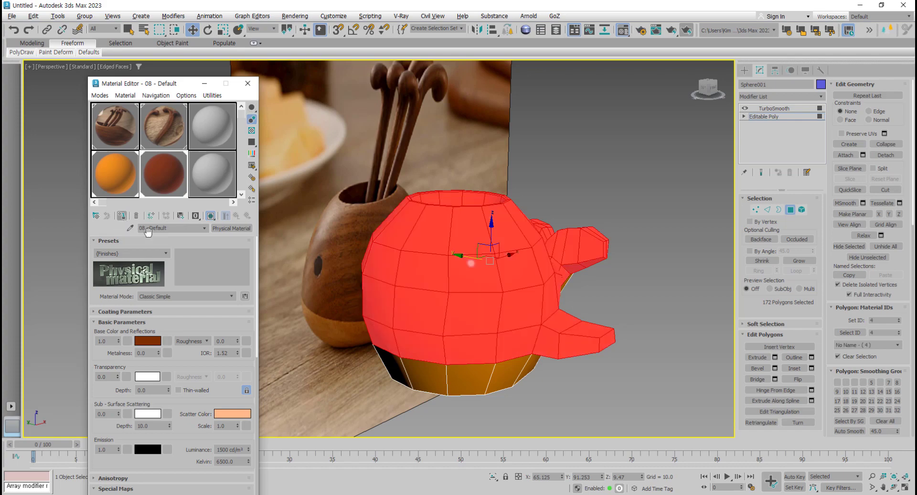
alt+middle_drag(363, 330, 402, 334)
click(646, 366)
alt+middle_drag(646, 366, 631, 314)
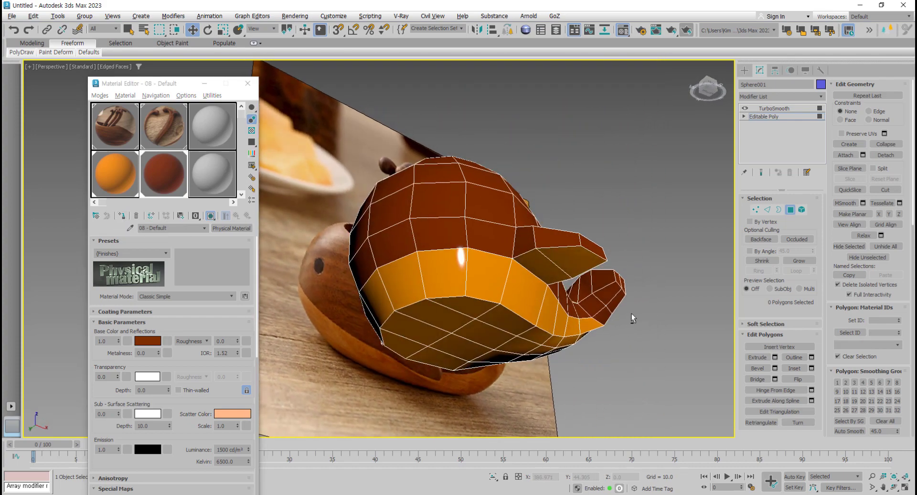
- Leave polygon editing, return to the TurboSmooth modifier, and turn on Isoline Display
click(790, 209)
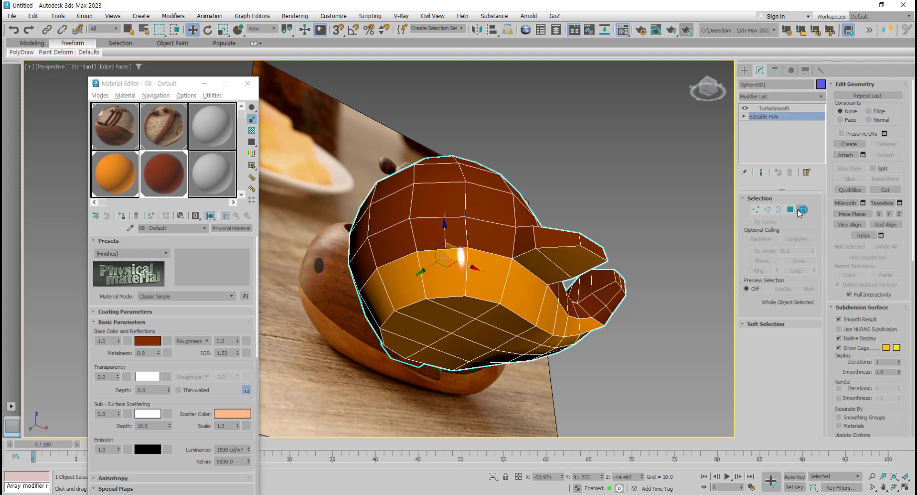
click(777, 109)
alt+middle_drag(591, 374, 535, 402)
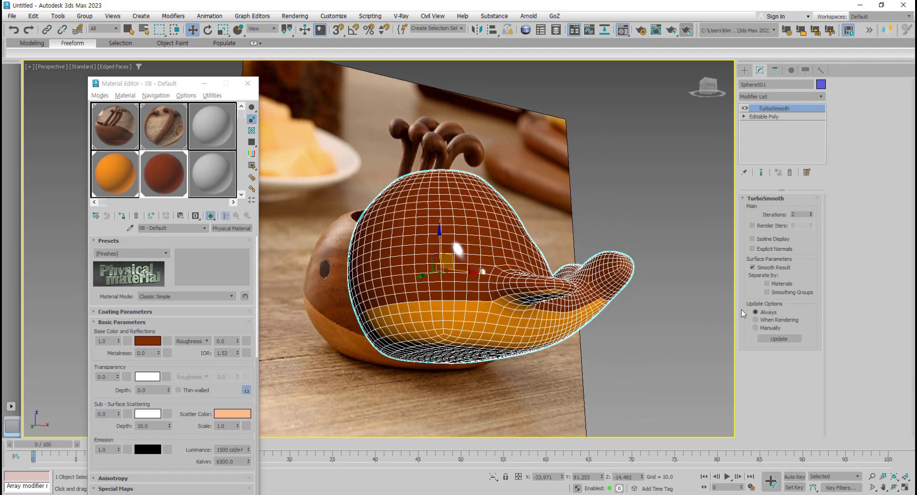
click(757, 239)
alt+middle_drag(562, 362, 653, 402)
- Select the reference photo plane and move it along its depth axis farther behind the whale
click(649, 365)
scroll(465, 212, down, 5)
alt+middle_drag(464, 211, 481, 218)
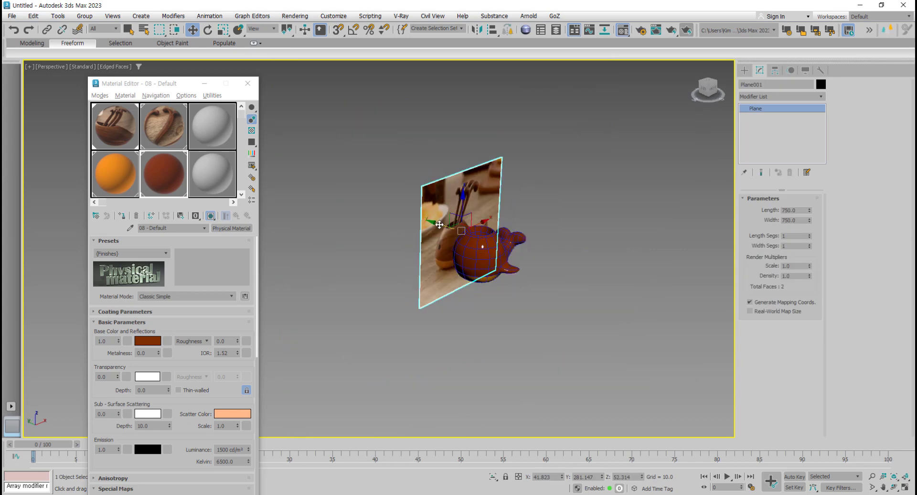
mouse_move(437, 228)
mouse_down()
mouse_move(424, 224)
mouse_move(447, 231)
mouse_up()
scroll(464, 286, up, 5)
alt+middle_drag(462, 282, 499, 272)
middle_drag(498, 271, 491, 337)
drag(445, 233, 433, 235)
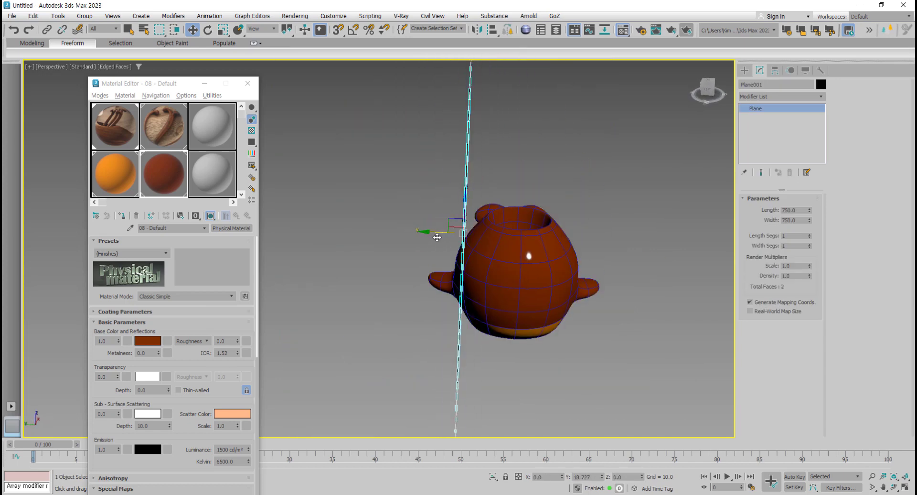
alt+middle_drag(582, 375, 530, 330)
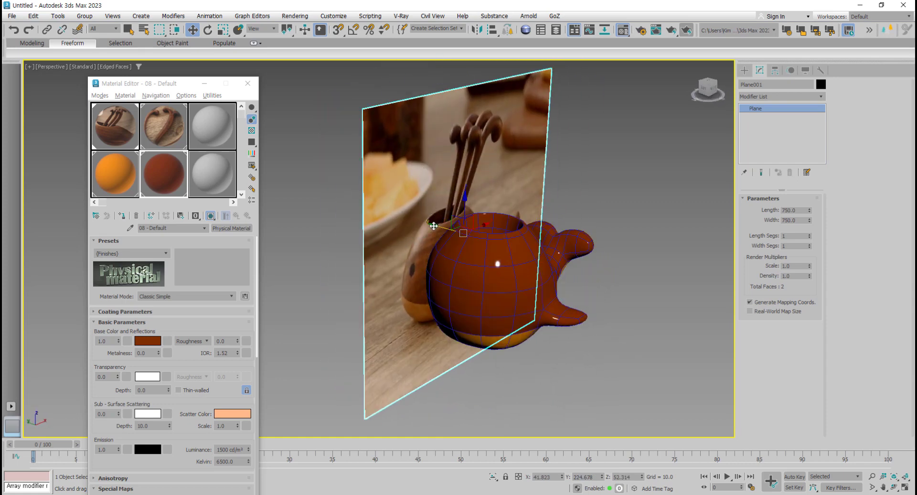
drag(434, 226, 349, 201)
alt+middle_drag(486, 353, 427, 336)
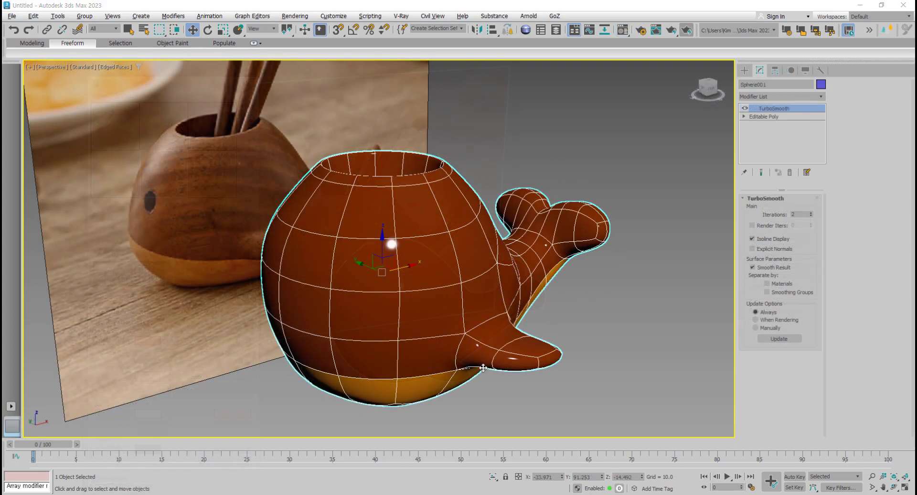
- Compare the smoothed whale with the reference photo and its wireframe with Isoline Display off and on
alt+middle_drag(483, 368, 237, 276)
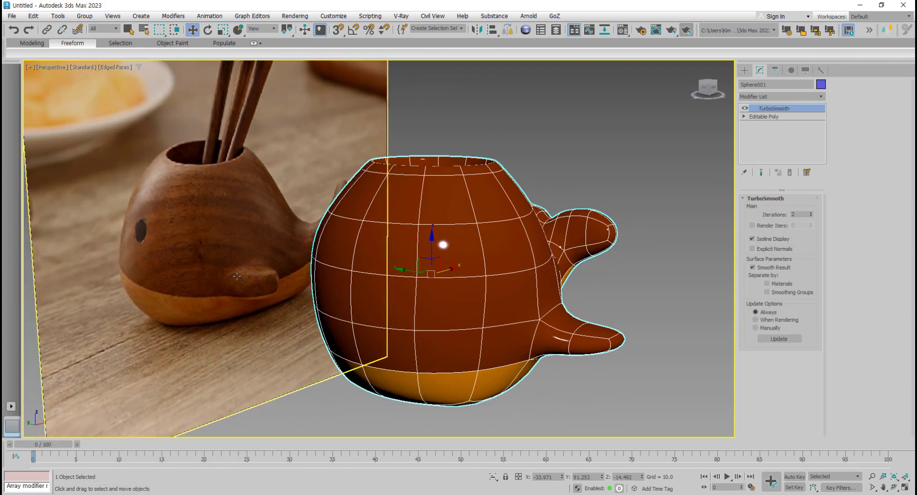
alt+middle_drag(506, 354, 502, 355)
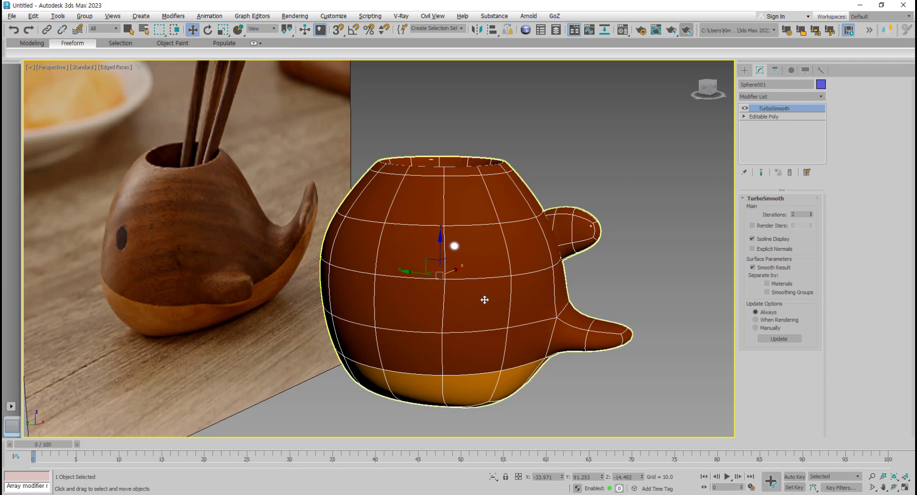
alt+middle_drag(485, 301, 479, 300)
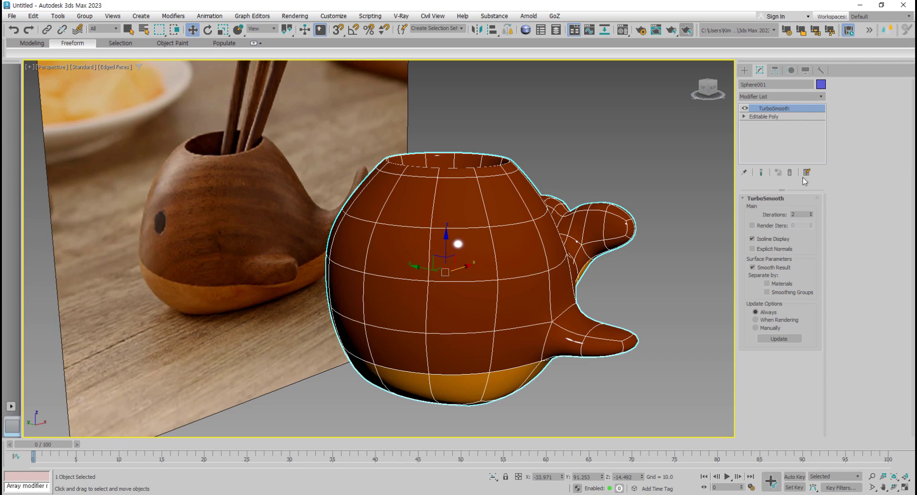
click(760, 243)
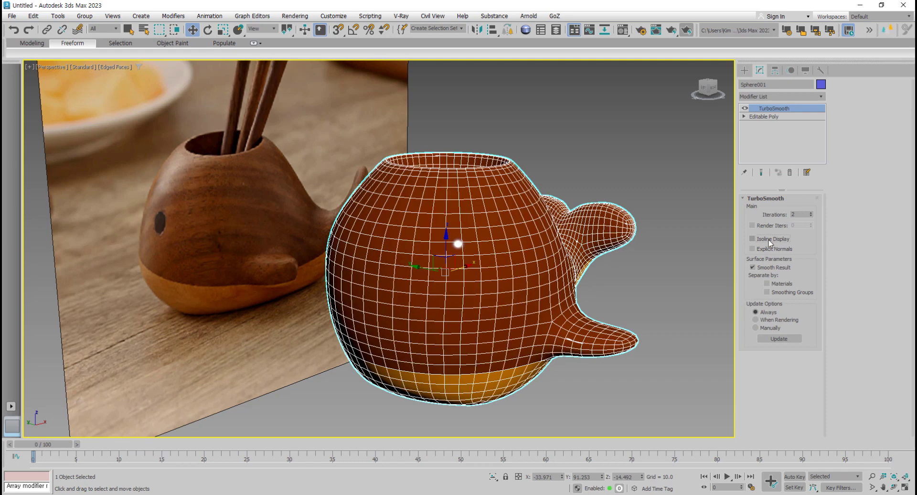
click(757, 240)
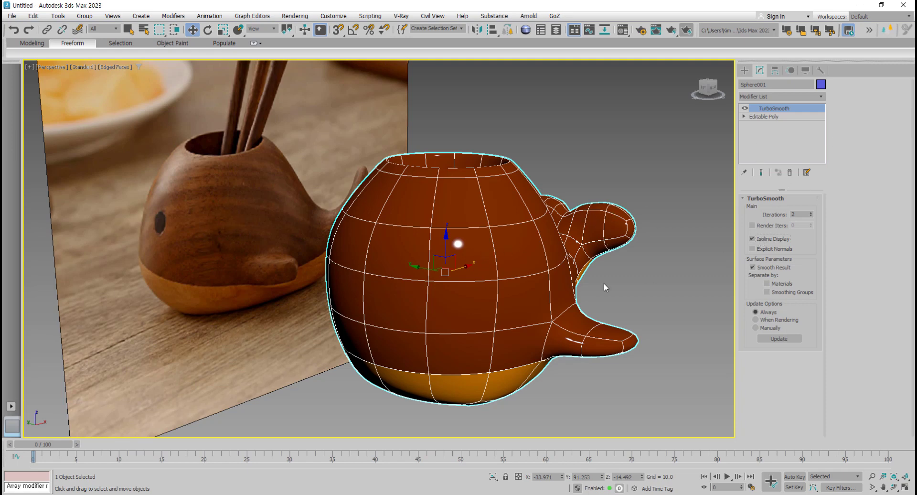
- Try converting the whale to Editable Poly with Isoline Display on, inspect its vertices, and undo the conversion
right_click(474, 267)
mouse_move(511, 394)
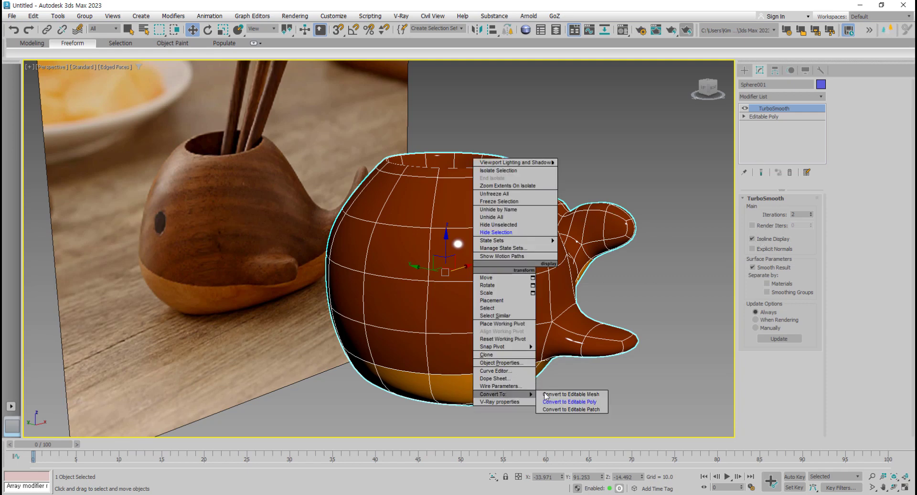
click(579, 401)
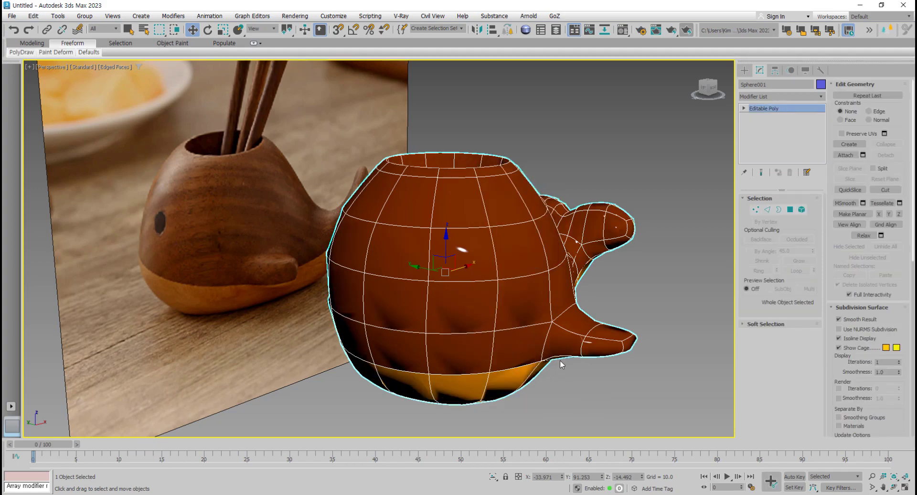
click(756, 210)
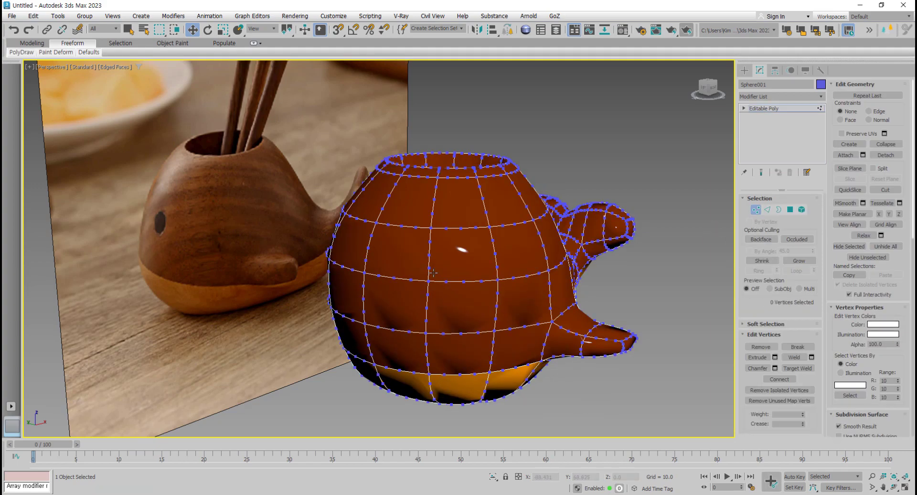
scroll(433, 272, up, 5)
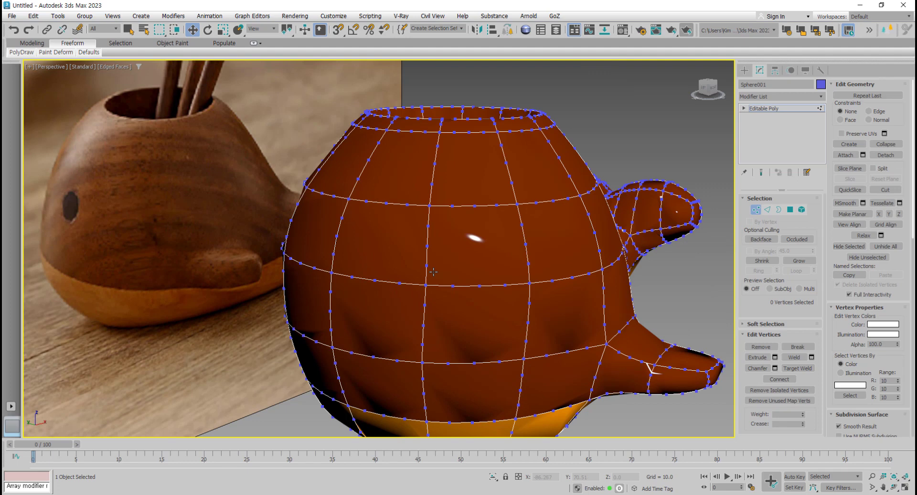
key(ctrl+z)
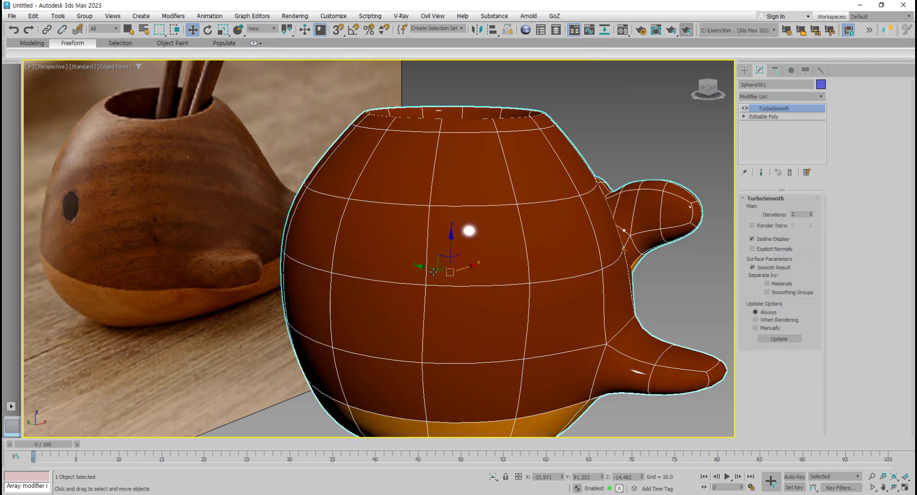
- Turn off Isoline Display on the whale's TurboSmooth, testing an Editable Poly conversion and undoing it
click(753, 238)
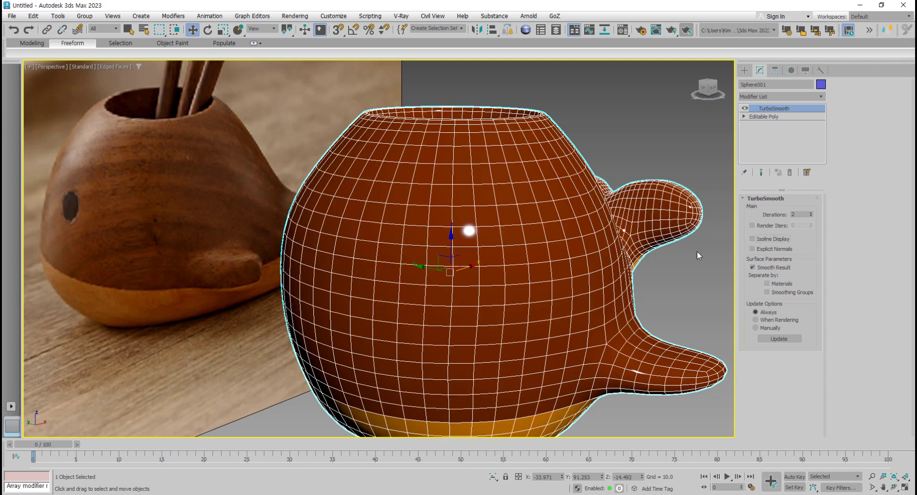
right_click(507, 276)
mouse_move(540, 400)
click(594, 411)
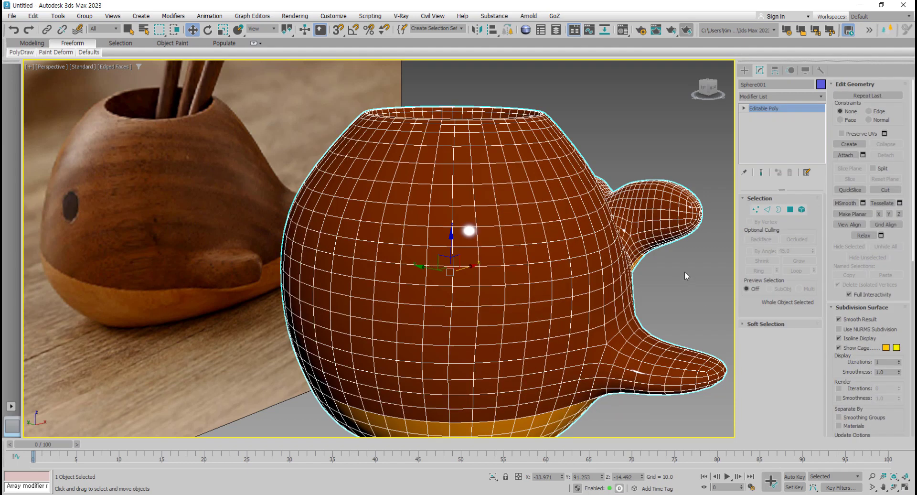
key(ctrl+z)
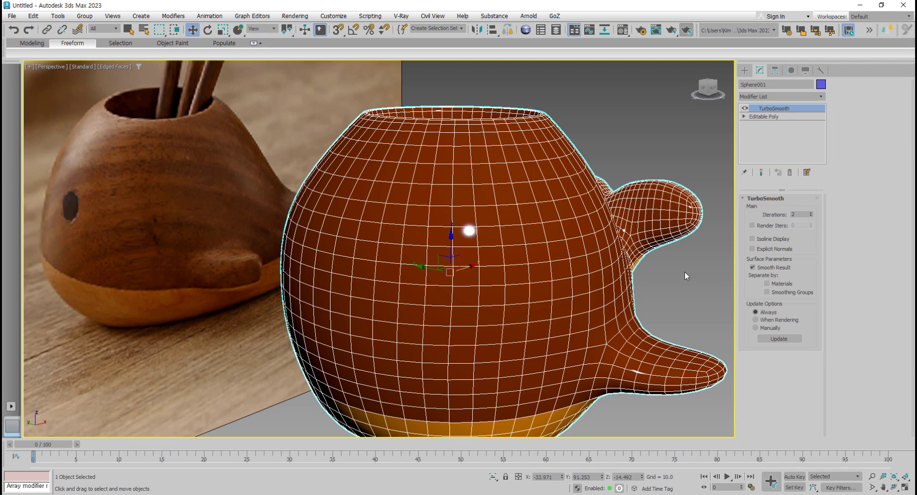
click(766, 240)
click(767, 241)
click(767, 240)
click(767, 241)
- Center the whale on the world Y axis in the Top view by setting its Y position to 0
alt+middle_drag(610, 322, 559, 304)
key(alt+w)
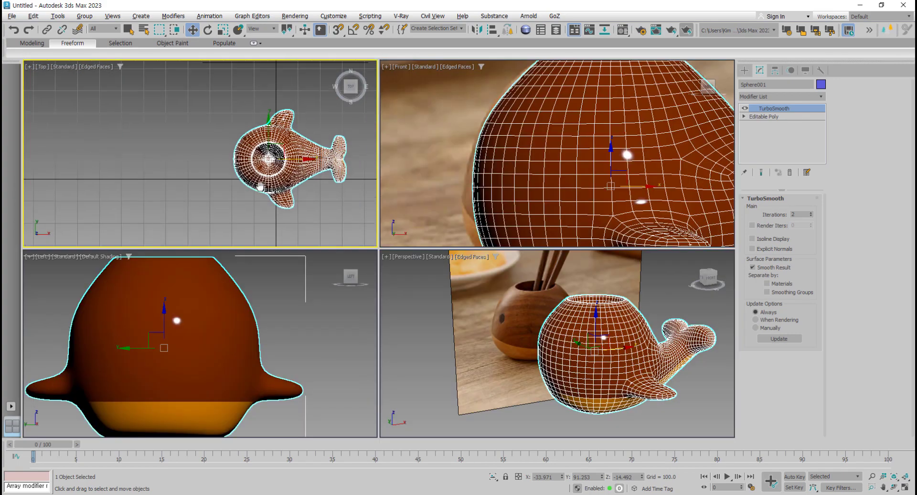
middle_drag(305, 170, 273, 169)
key(alt+w)
key(z)
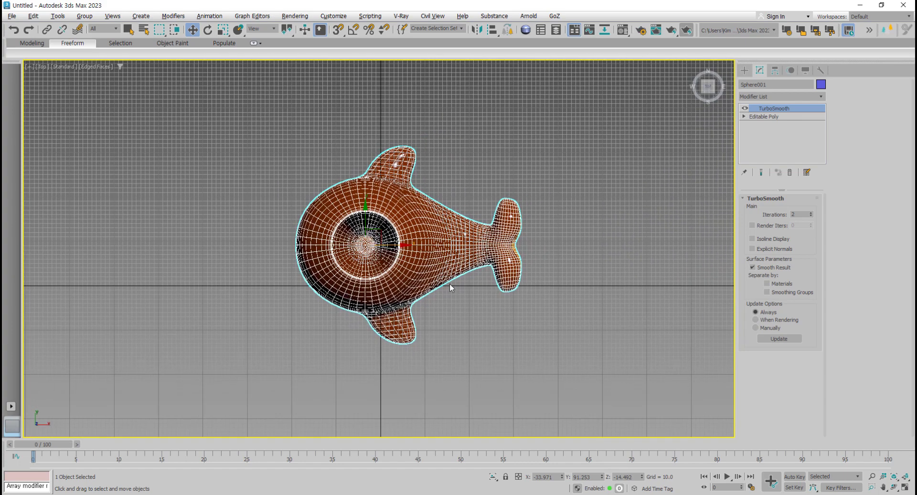
click(481, 302)
click(437, 258)
scroll(371, 248, up, 10)
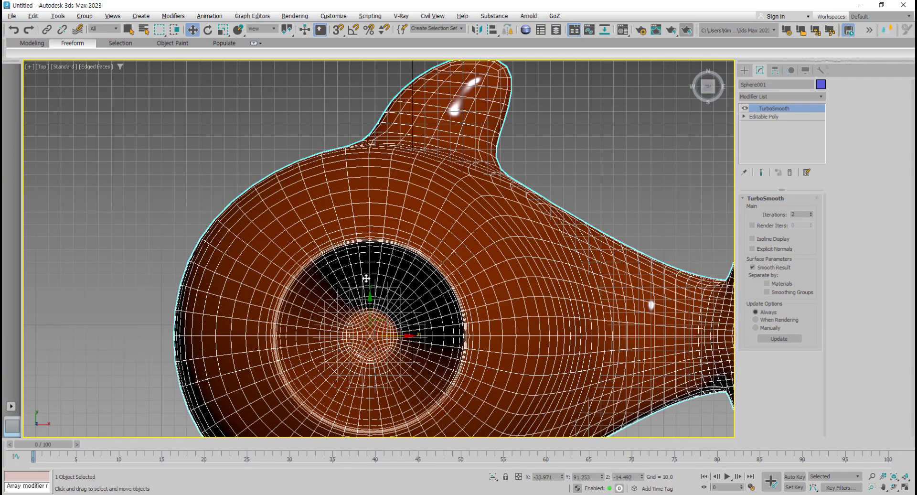
scroll(367, 277, down, 10)
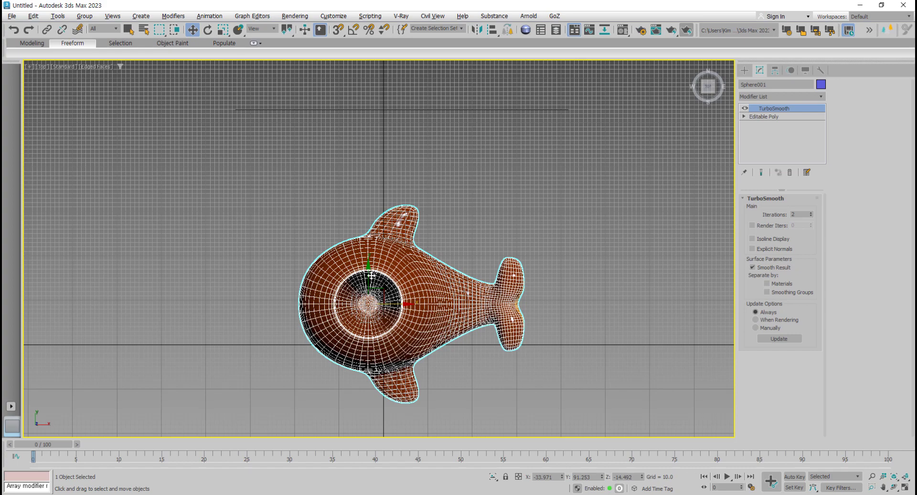
double_click(586, 477)
text(0)
key(Return)
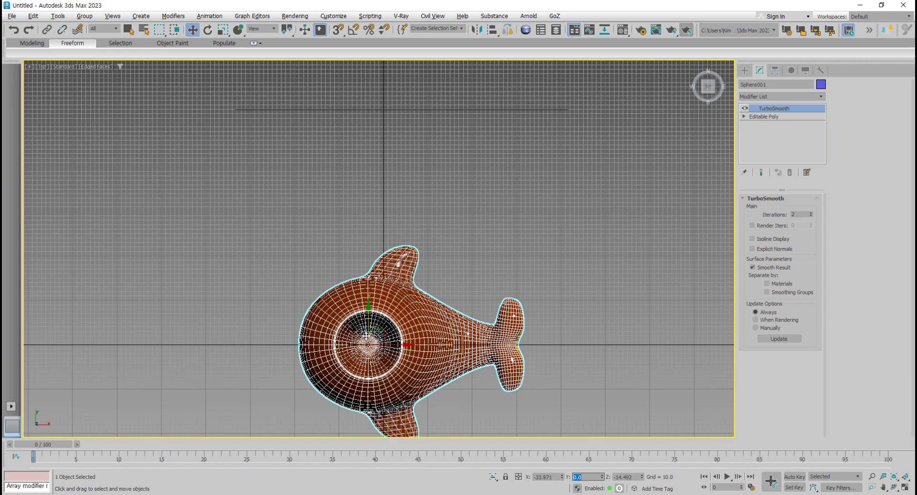
- Make the whale see-through in the Front view to reveal the eye in the reference photo behind it
key(z)
key(alt+w)
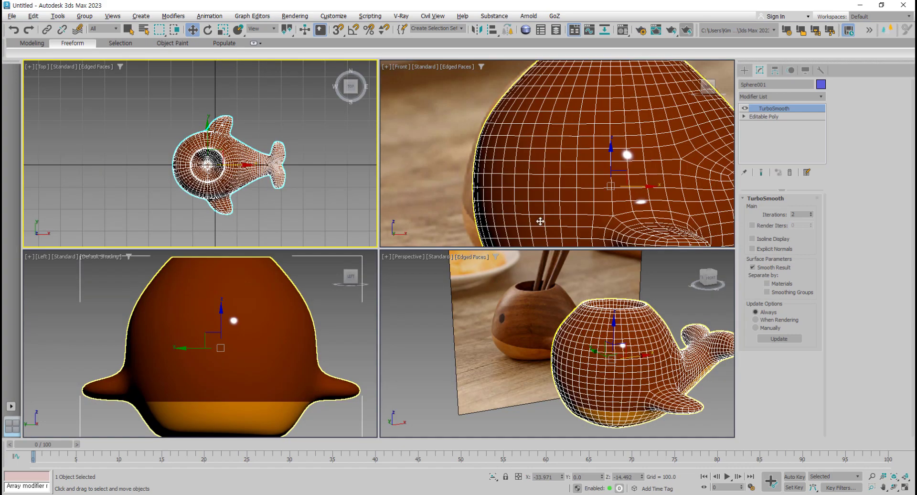
middle_drag(540, 221, 517, 213)
key(alt+w)
middle_drag(328, 334, 383, 322)
scroll(384, 330, down, 2)
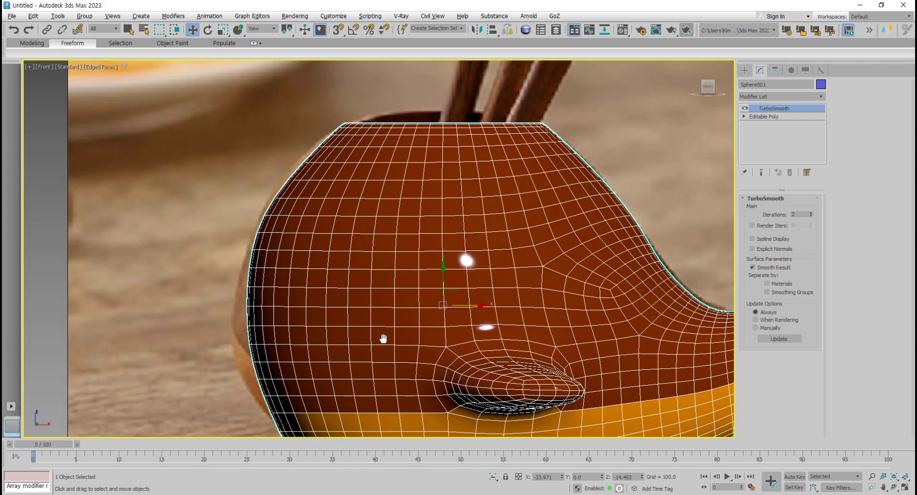
key(alt+x)
scroll(328, 296, up, 5)
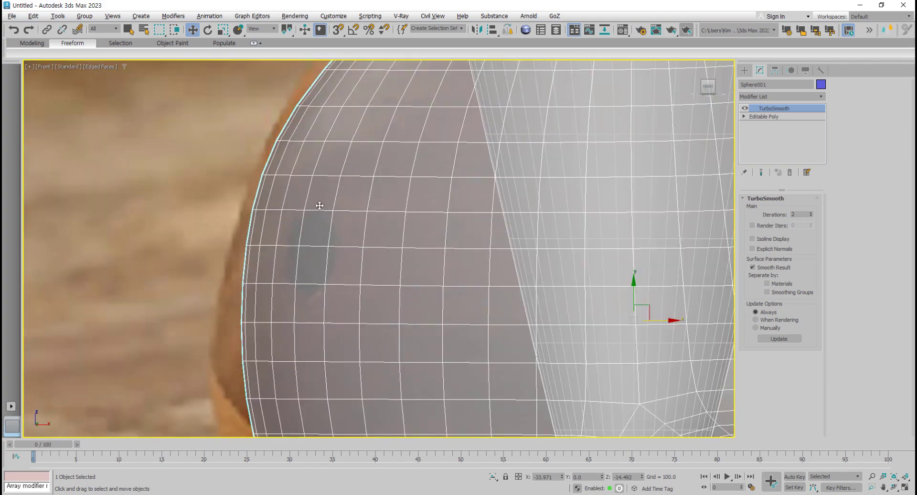
scroll(320, 205, up, 3)
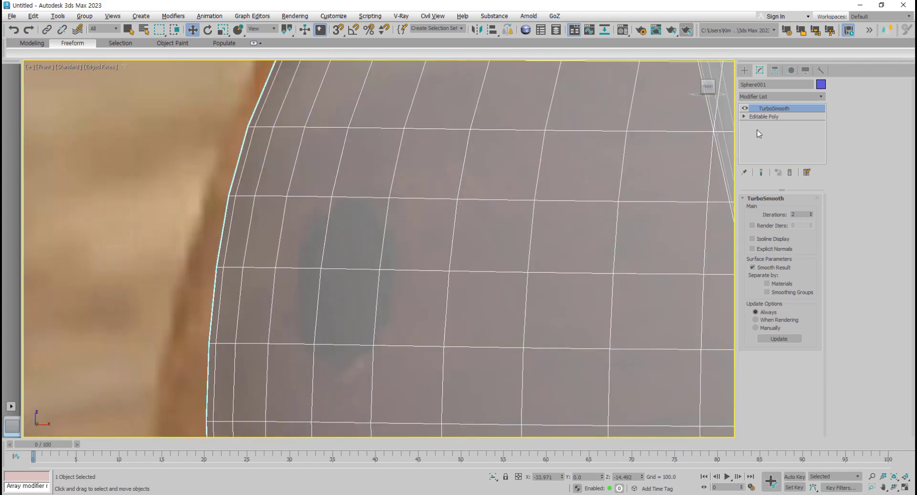
- Draw a circle spline around the reference photo's eye in the Front view and shift it down slightly
click(744, 70)
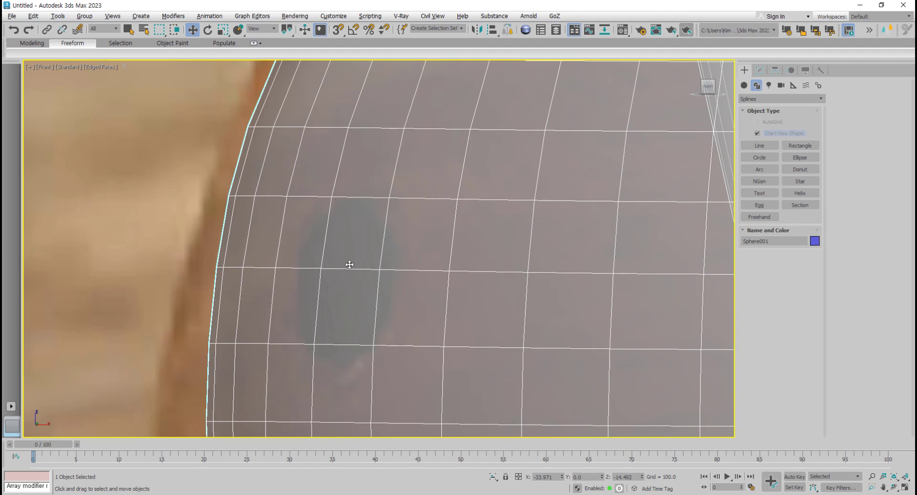
click(760, 157)
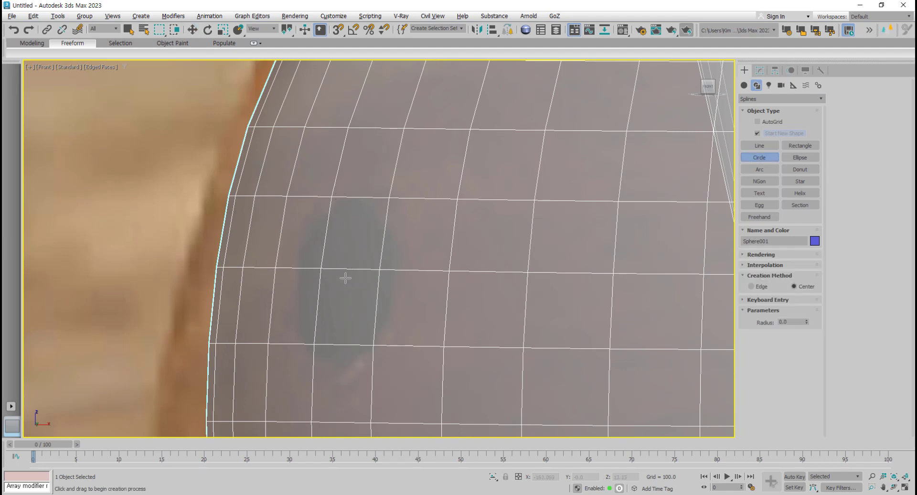
drag(345, 276, 350, 369)
middle_drag(375, 309, 377, 318)
key(w)
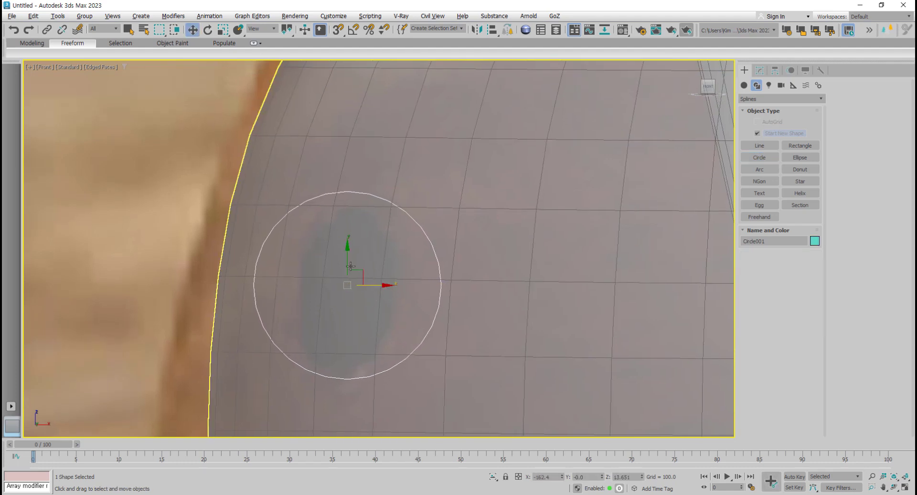
drag(348, 263, 348, 275)
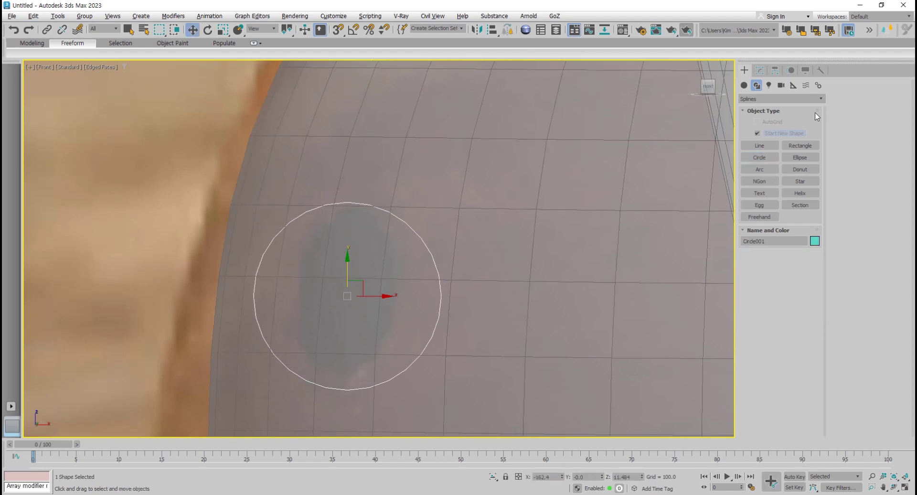
- Reduce the eye circle's radius to 17.007
click(760, 70)
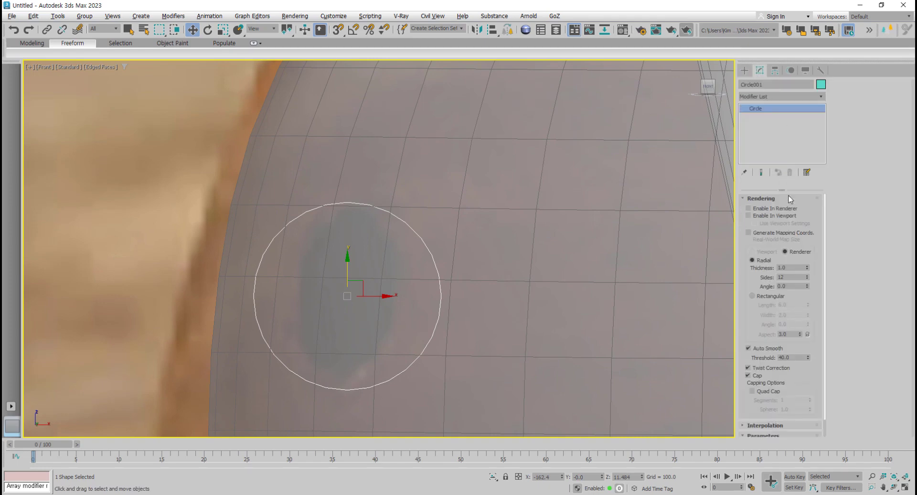
click(760, 198)
drag(809, 234, 810, 239)
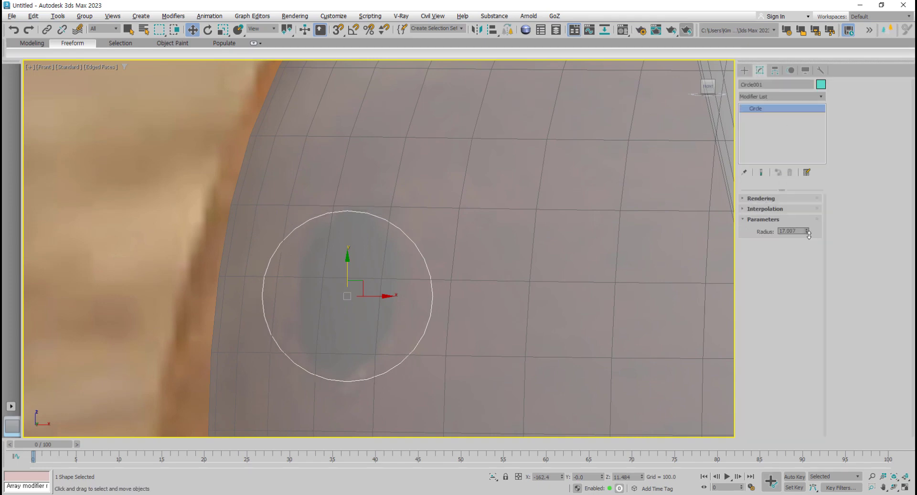
- Move the eye circle in the Top view to just outside one side of the whale's face
key(alt+w)
middle_drag(164, 170, 208, 163)
scroll(208, 162, up, 4)
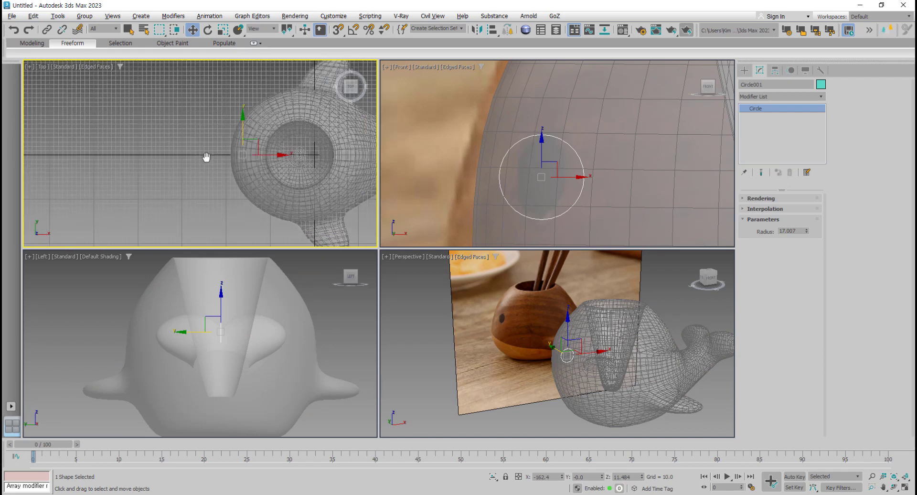
drag(250, 141, 235, 175)
scroll(233, 186, up, 2)
middle_drag(234, 186, 219, 189)
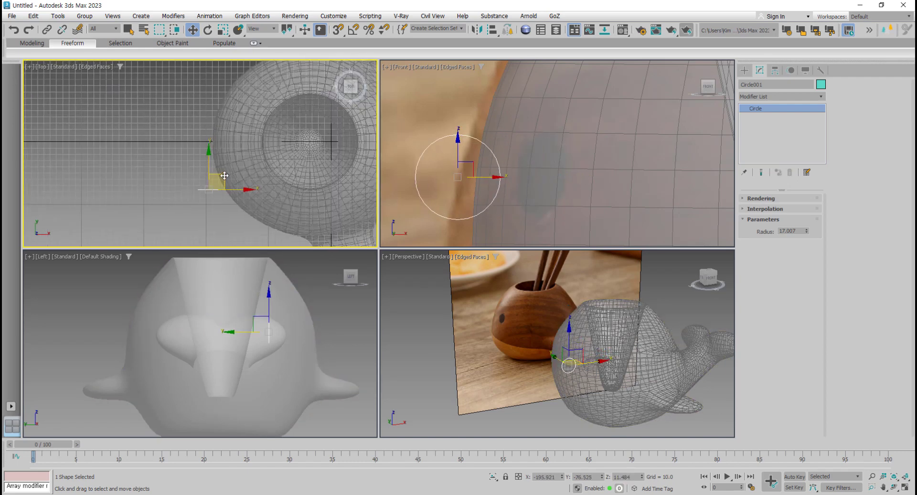
- Rotate the eye circle 90 degrees about the vertical axis with angle snap so it faces the whale's front
key(e)
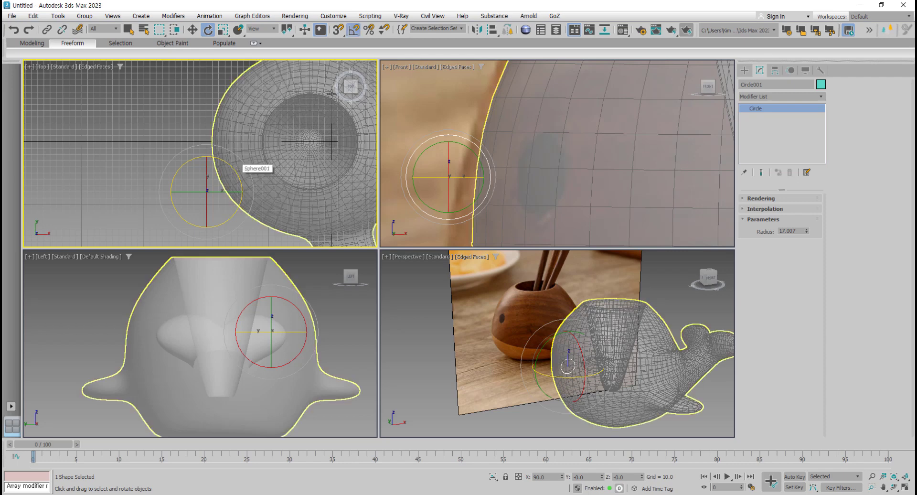
click(354, 31)
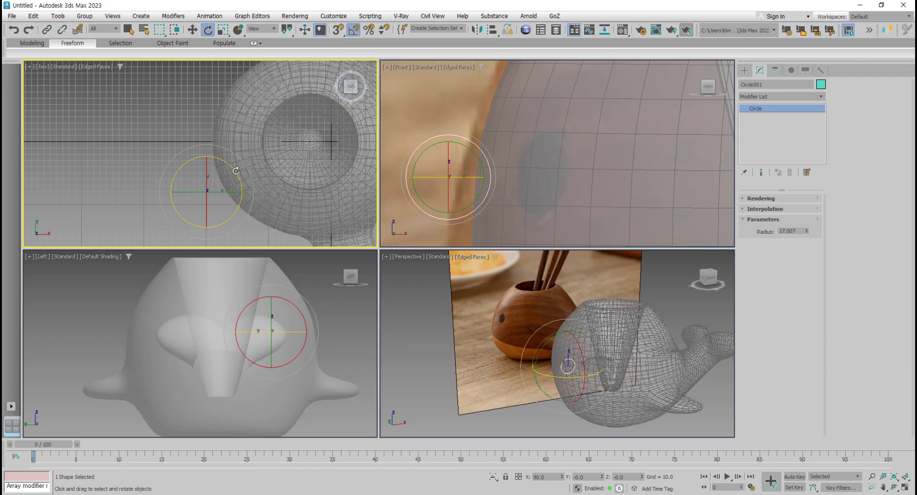
drag(236, 173, 246, 211)
scroll(239, 196, up, 3)
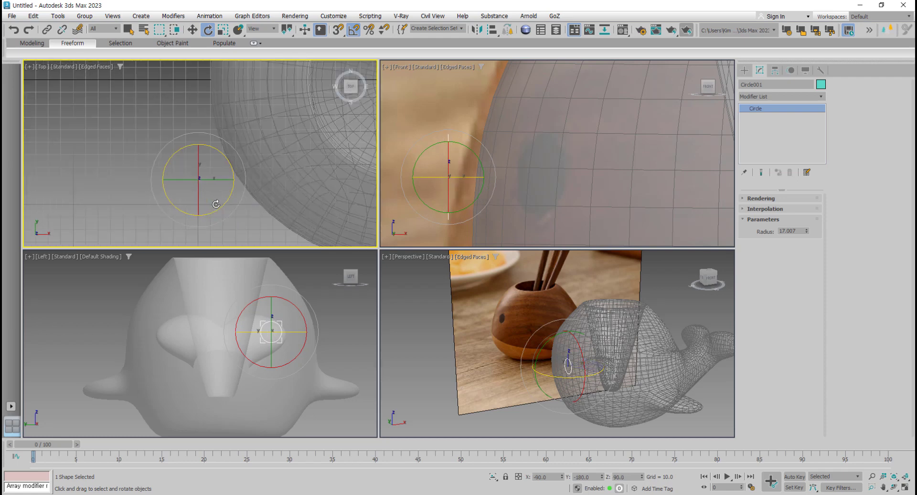
- Select the whale in the maximized Left view and turn off its see-through display
middle_click(279, 347)
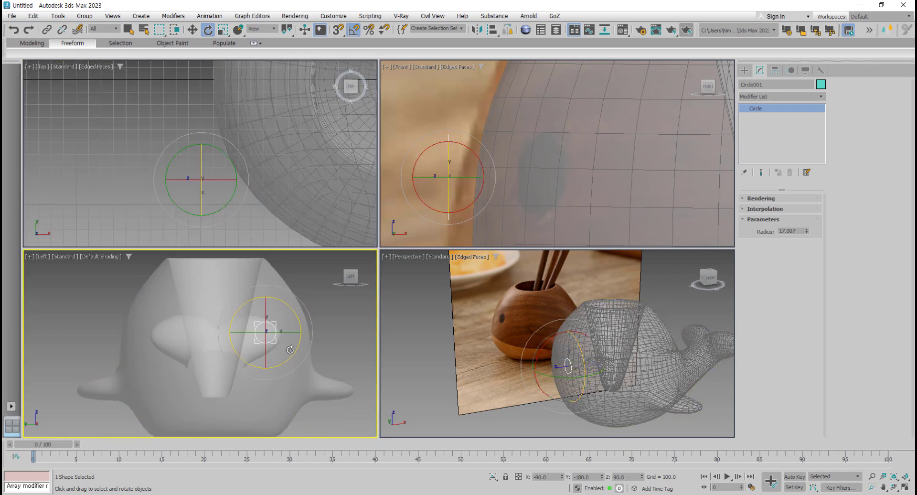
middle_drag(301, 349, 285, 338)
key(alt+w)
middle_drag(334, 307, 287, 332)
click(323, 341)
key(alt+x)
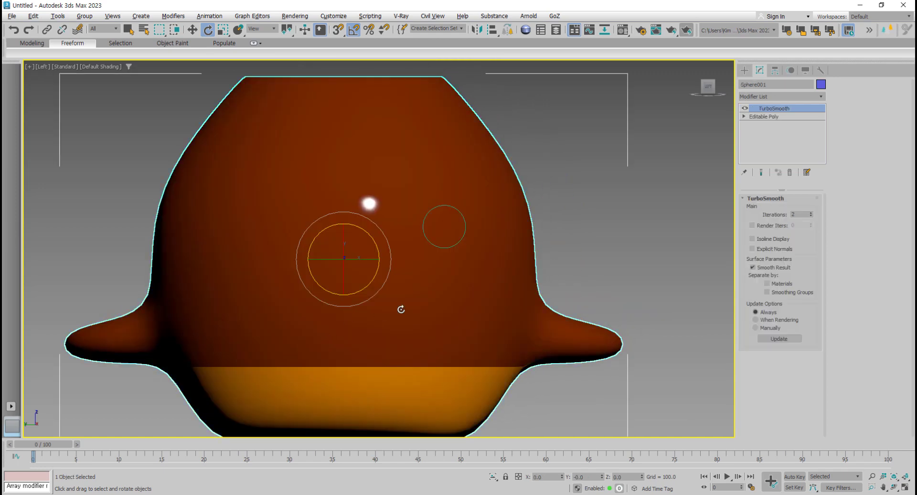
click(444, 244)
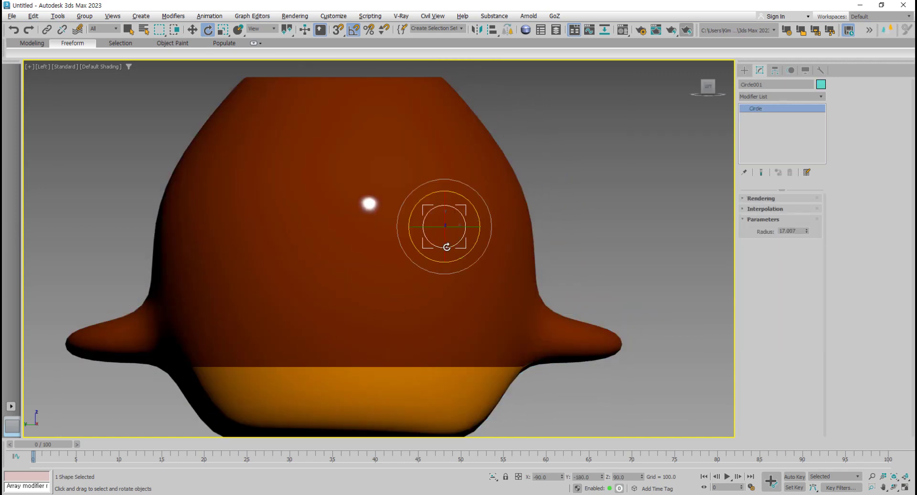
key(w)
key(g)
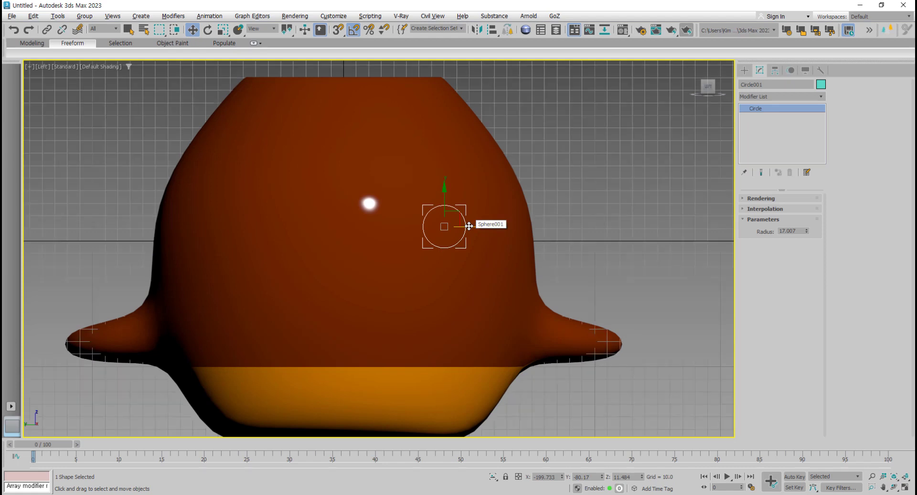
key(g)
shift+drag(469, 226, 305, 239)
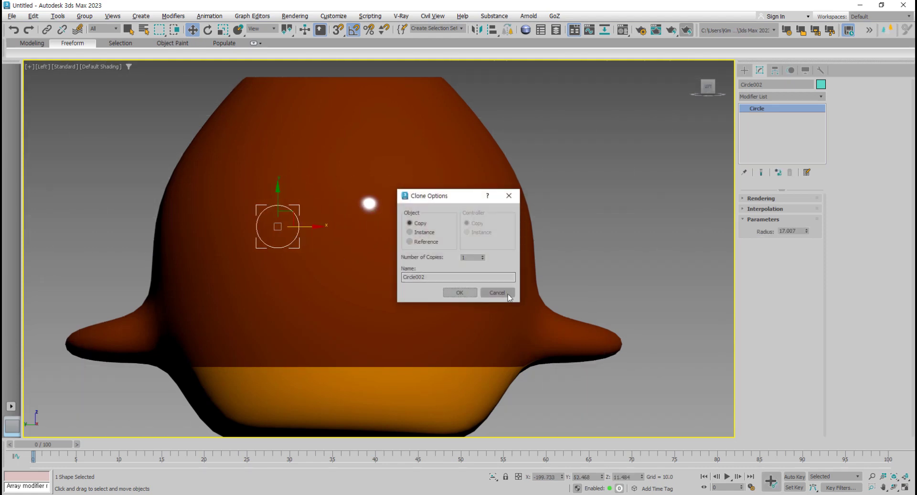
click(501, 293)
- Move the eye circle slightly toward the face's centreline and check its placement against the whale's outline in the Top view
drag(472, 226, 458, 229)
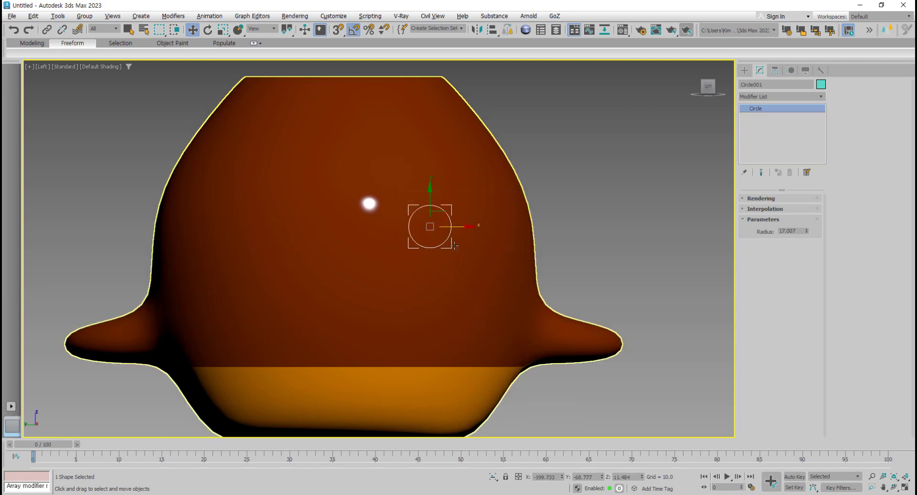
key(alt+w)
middle_drag(208, 194, 223, 185)
key(alt+w)
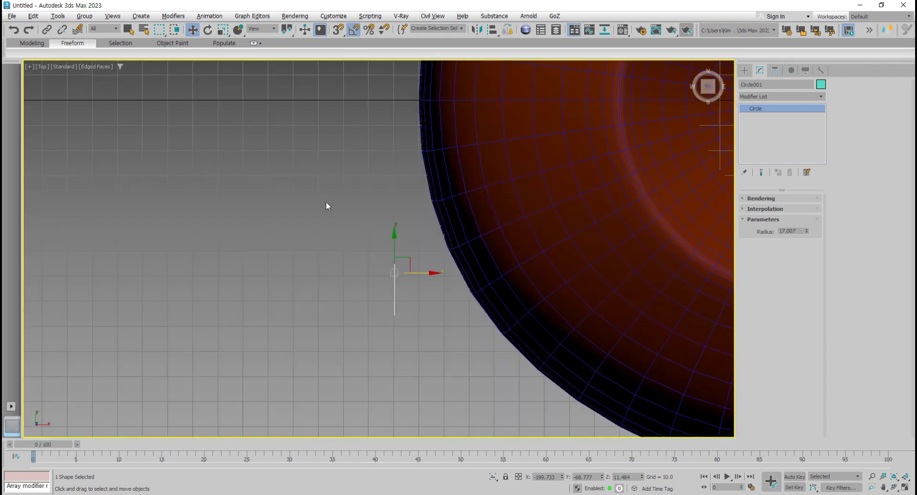
middle_drag(473, 304, 340, 296)
scroll(325, 298, up, 2)
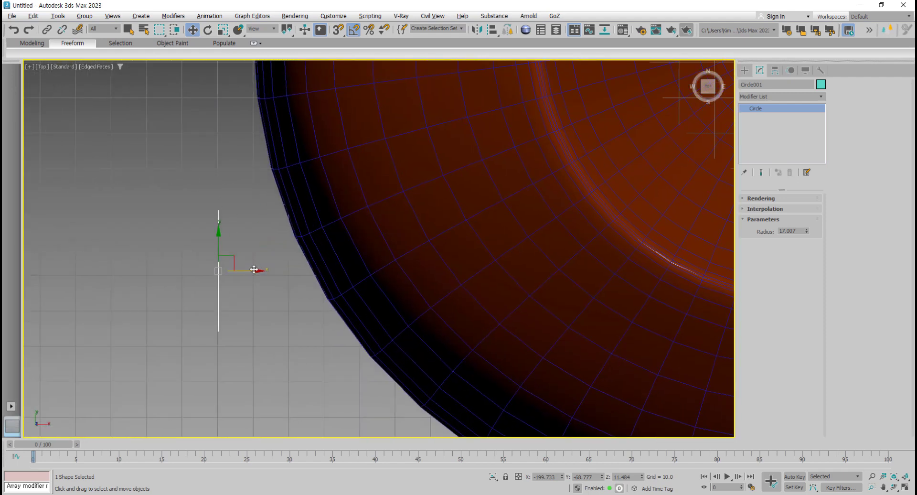
mouse_move(254, 274)
mouse_down()
mouse_move(328, 265)
mouse_move(250, 272)
mouse_move(242, 237)
mouse_move(216, 275)
mouse_move(304, 220)
mouse_move(282, 249)
mouse_move(247, 262)
mouse_up()
- Rotate the eye circle about the vertical axis to -65 degrees so it follows the curve of the whale's face
key(e)
key(w)
click(237, 261)
key(e)
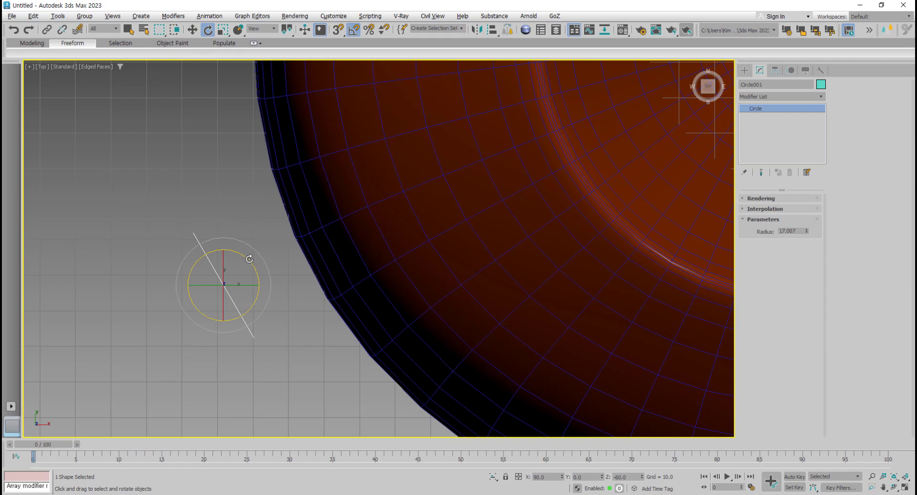
click(293, 237)
click(296, 232)
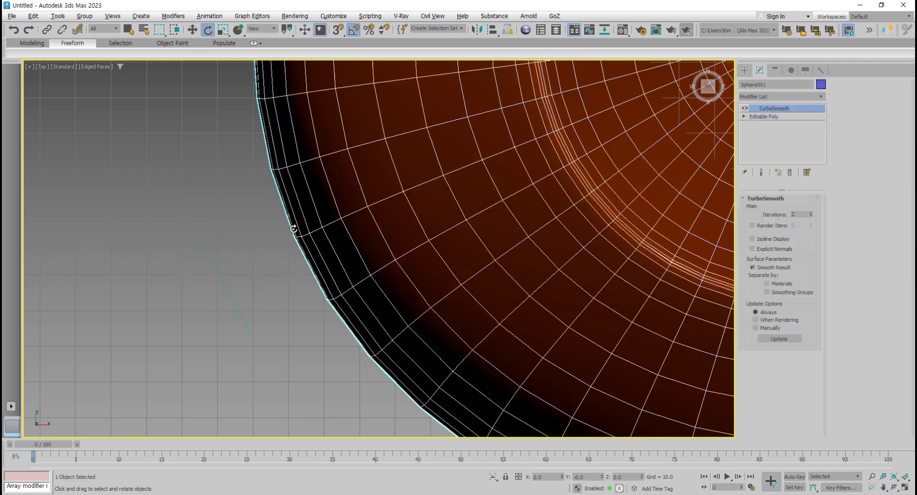
drag(256, 258, 197, 316)
drag(249, 260, 292, 316)
scroll(292, 316, down, 10)
scroll(281, 341, down, 3)
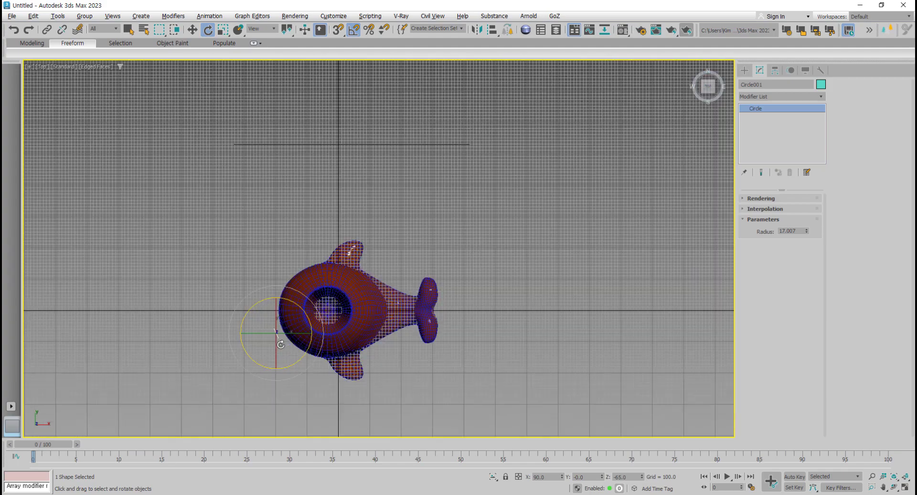
- Switch the eye circle to pivot-only editing and reset its transform so the pivot aligns with the world axes
scroll(281, 341, up, 12)
key(w)
scroll(280, 340, up, 3)
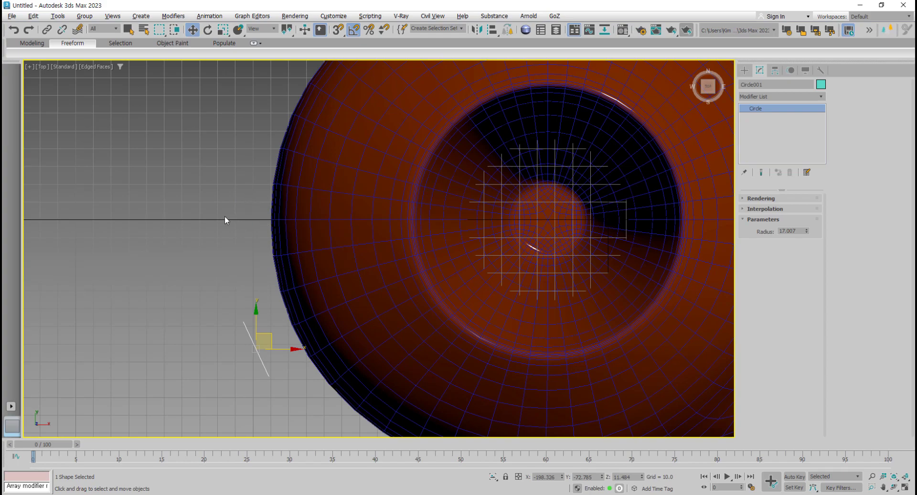
scroll(225, 219, down, 1)
scroll(257, 275, down, 4)
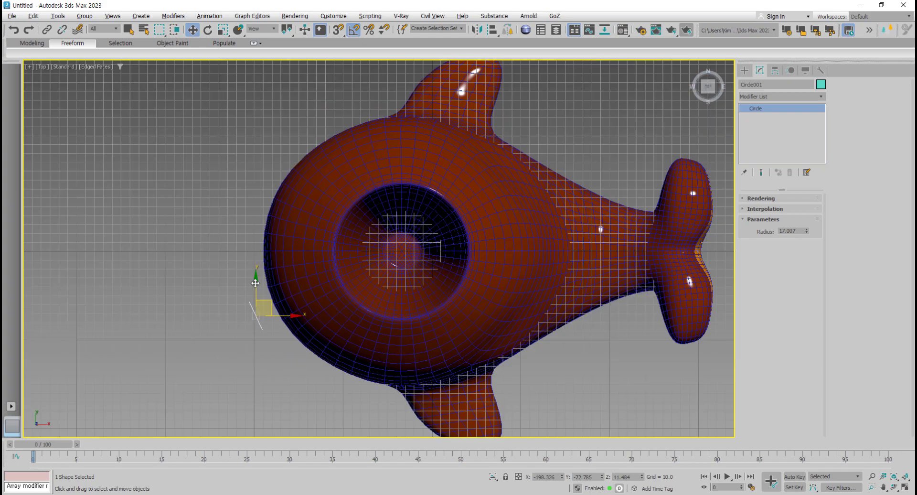
scroll(256, 283, down, 1)
scroll(256, 287, up, 4)
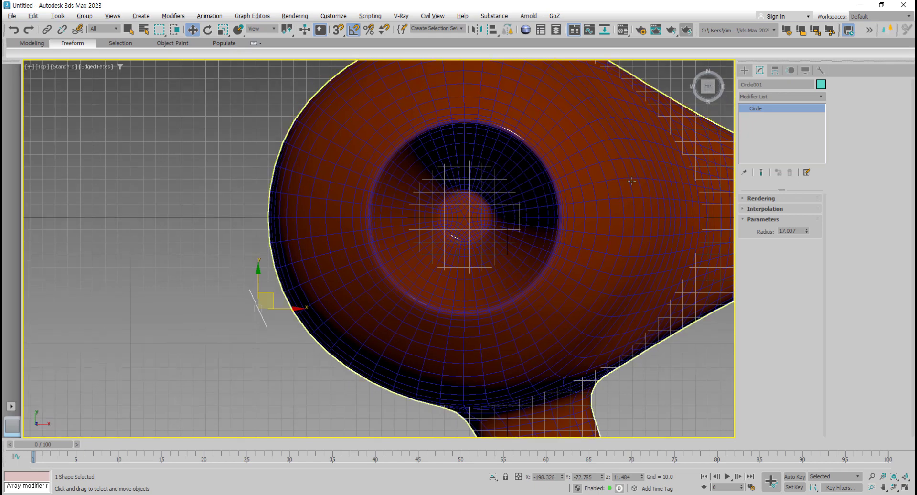
click(258, 302)
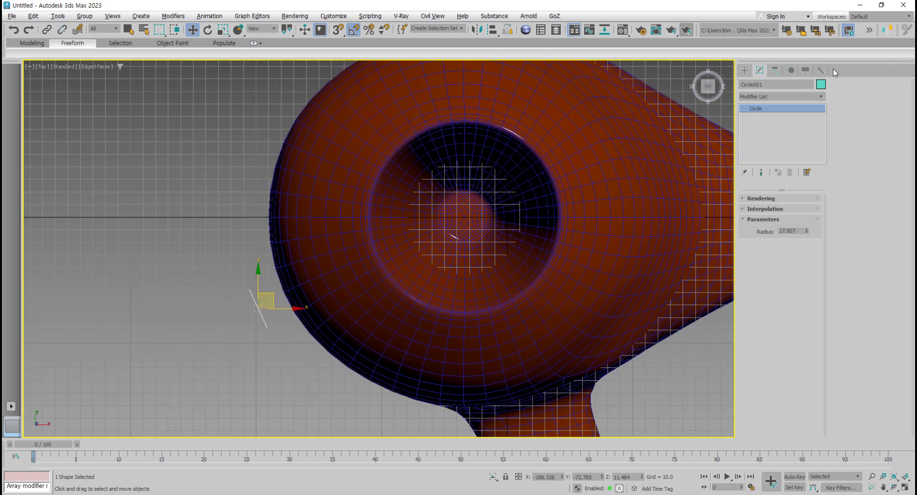
click(775, 71)
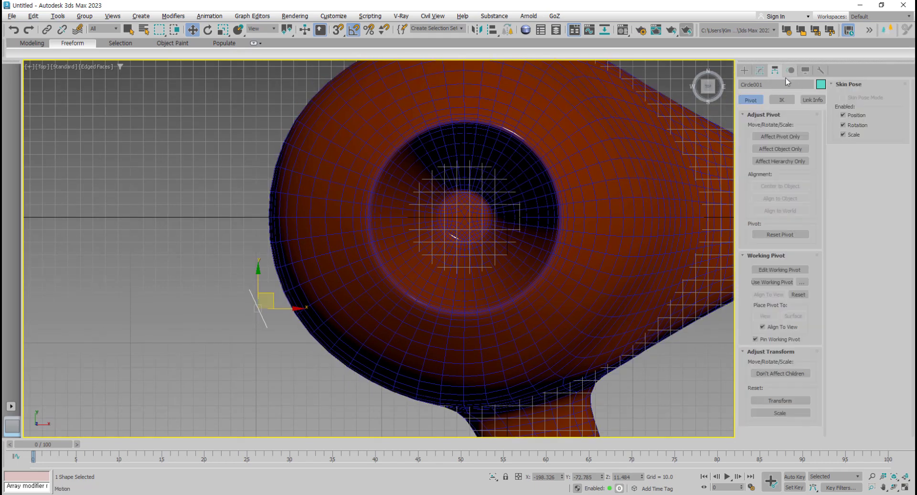
click(779, 138)
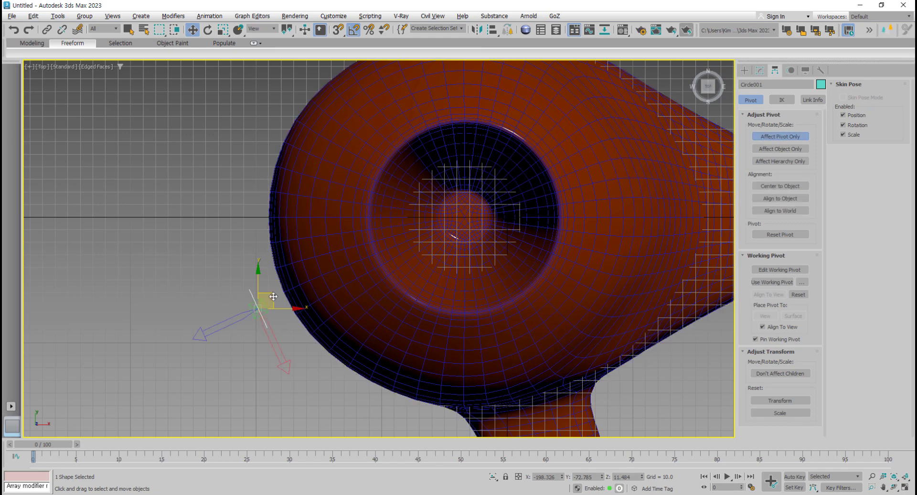
drag(288, 309, 287, 295)
key(ctrl+z)
middle_drag(258, 329, 257, 319)
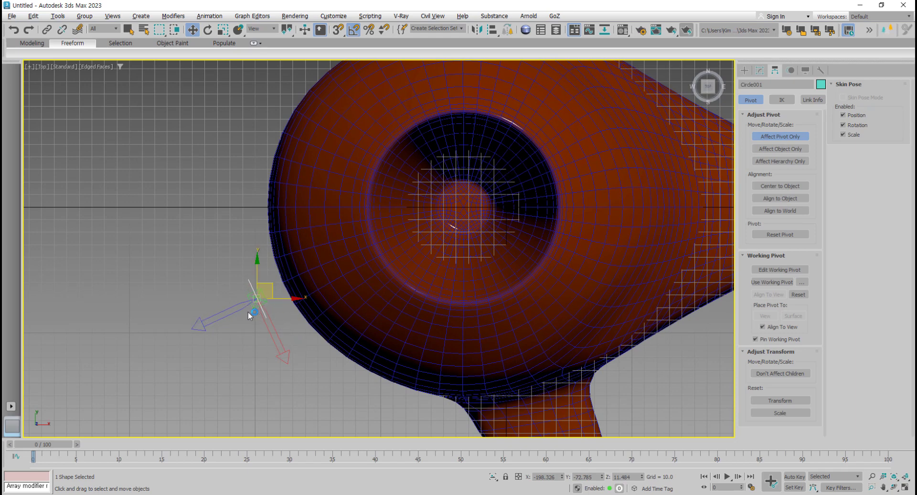
click(784, 402)
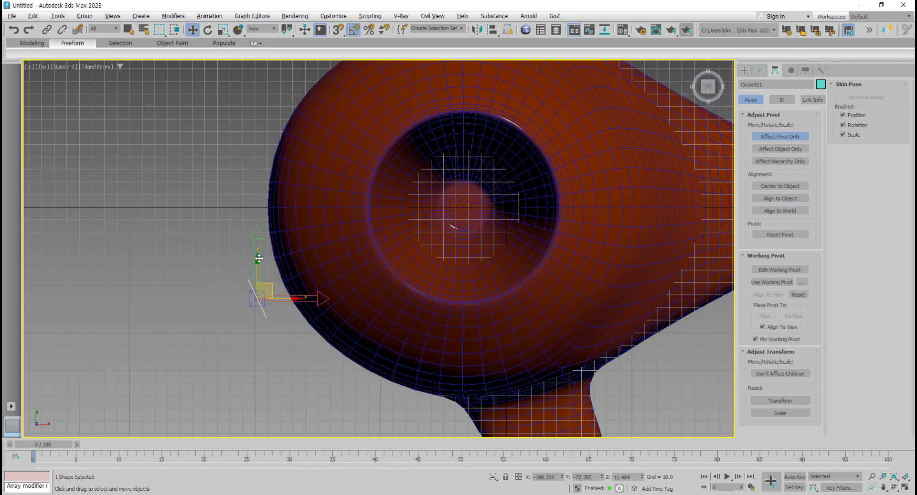
- Place the eye circle's pivot on the whale's centreline at Y = 0 and leave pivot-only editing
drag(259, 258, 262, 164)
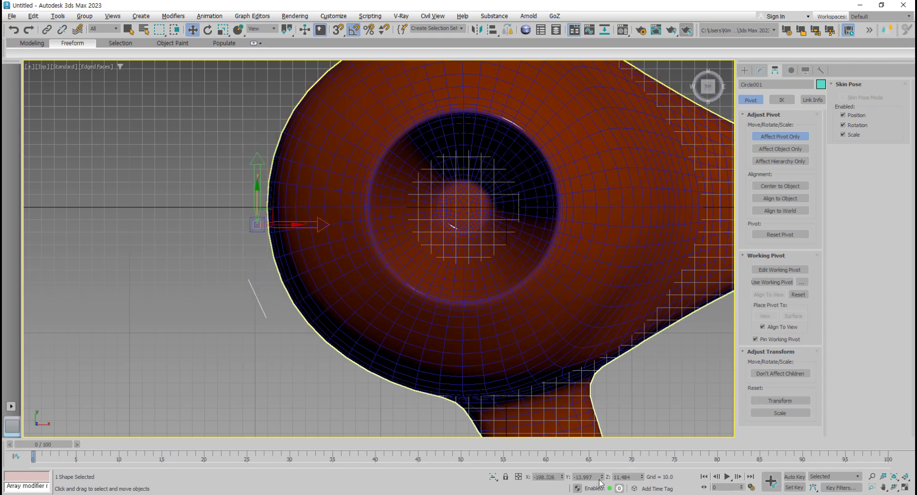
drag(598, 478, 573, 483)
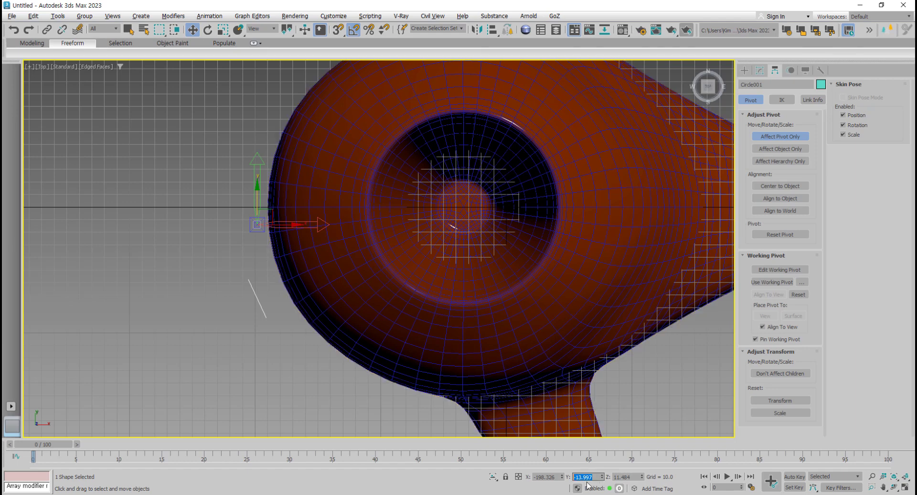
text(0)
key(Return)
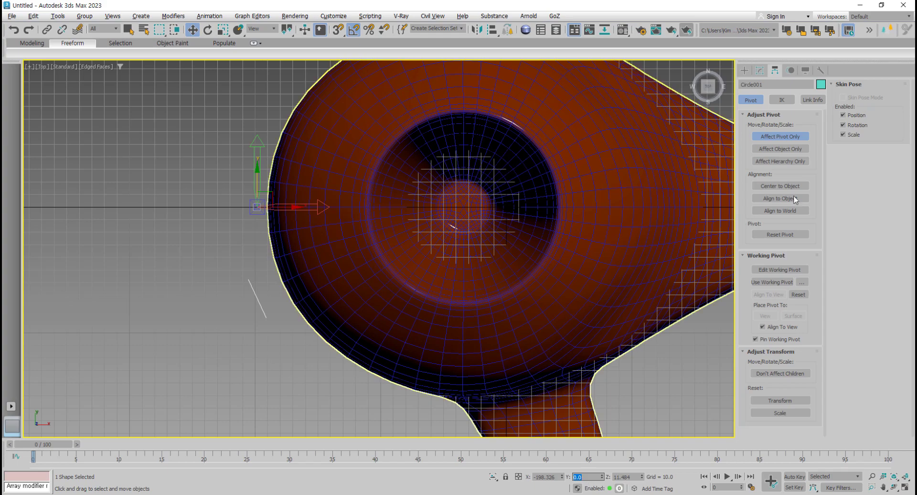
click(786, 137)
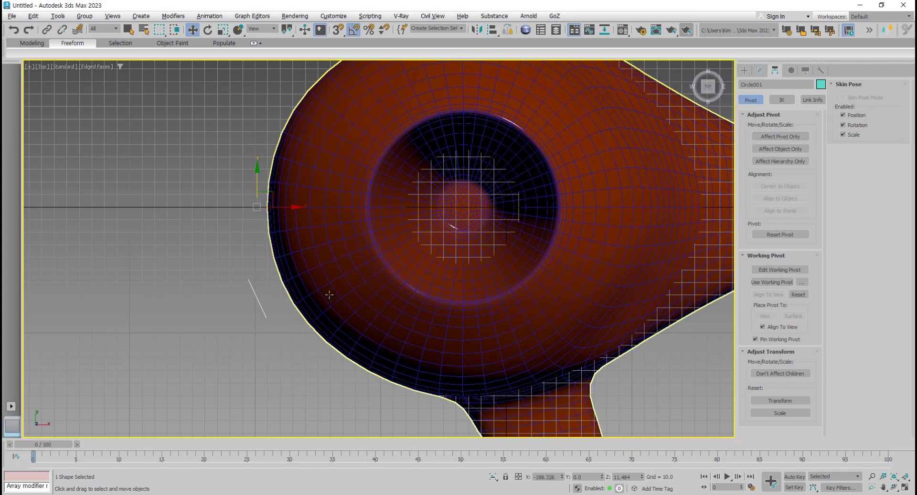
- Mirror the eye circle across the Y axis as a copy for the other side of the face
middle_drag(275, 314, 271, 341)
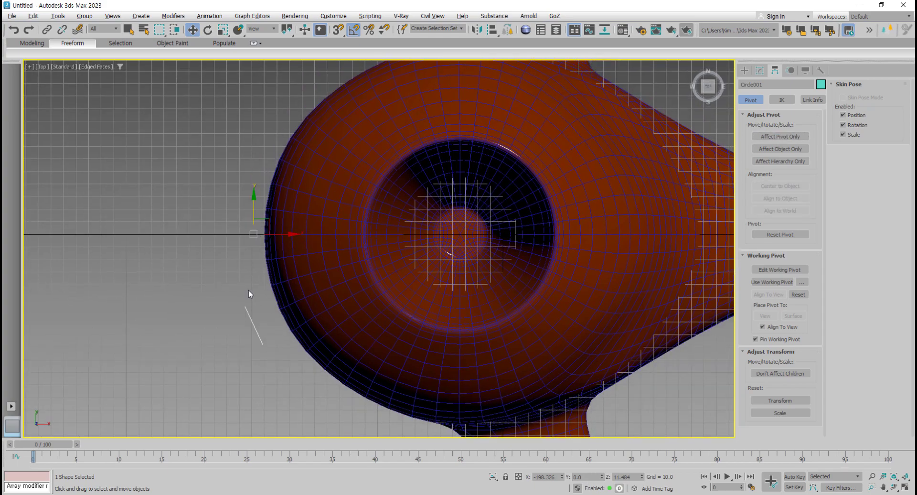
middle_drag(248, 290, 255, 290)
click(476, 30)
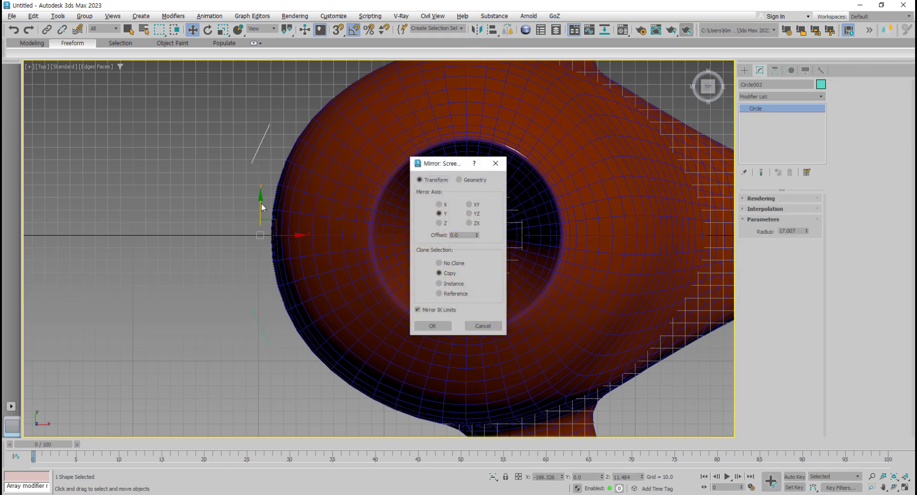
click(433, 326)
- Examine the placement of both eye circles on the whale's face in the Left and Perspective views
key(alt+w)
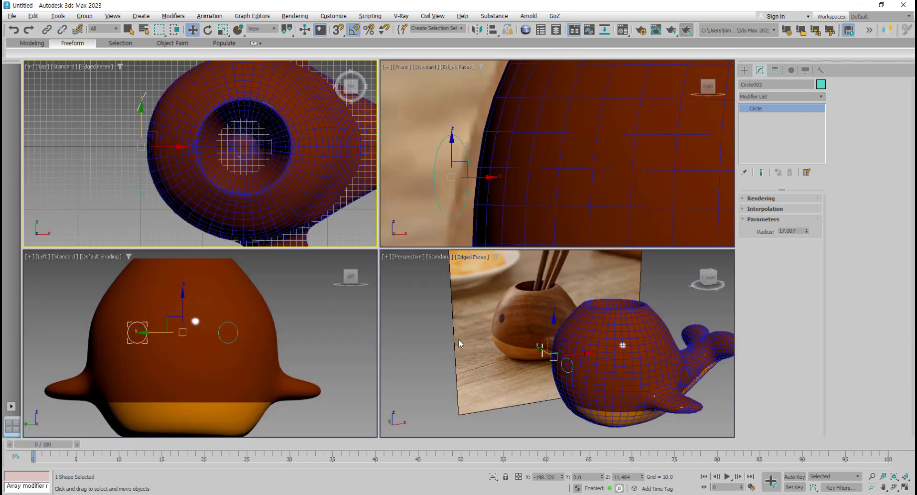
alt+middle_drag(522, 394, 650, 383)
middle_drag(221, 369, 238, 373)
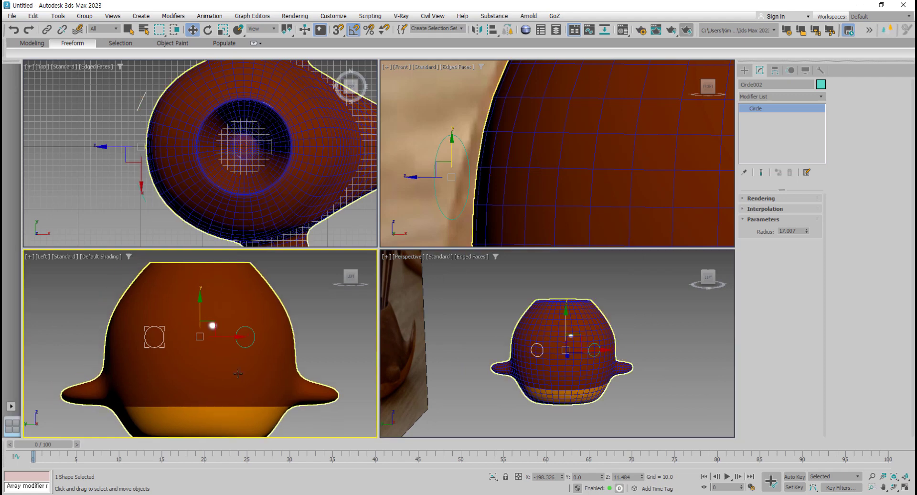
scroll(238, 374, up, 2)
scroll(234, 371, down, 2)
scroll(227, 367, down, 2)
scroll(228, 367, up, 2)
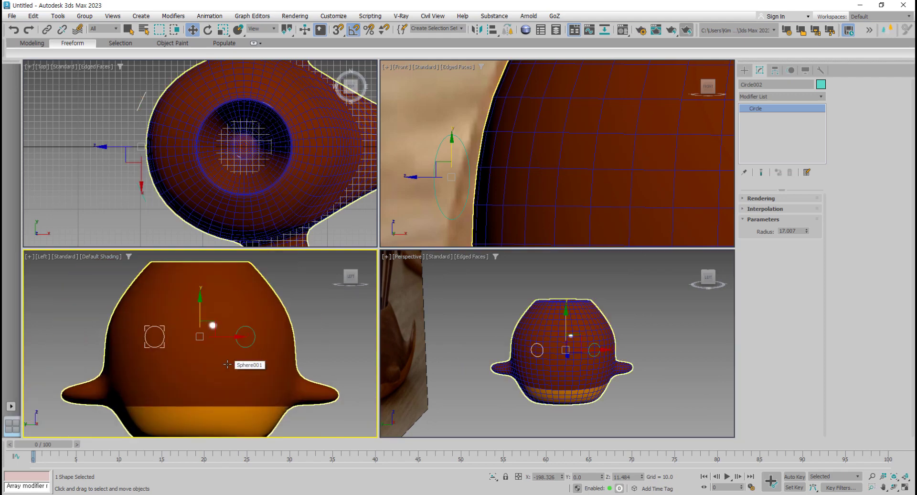
alt+middle_drag(627, 410, 567, 398)
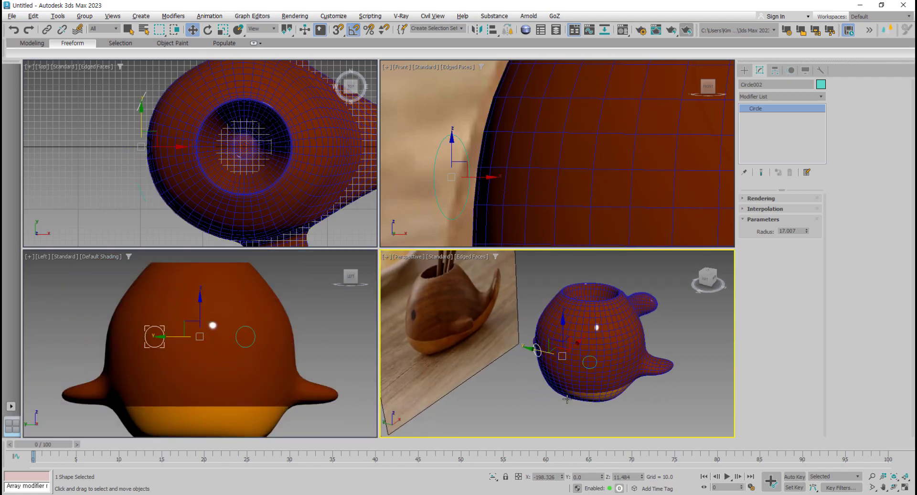
- Convert the mirrored eye circle to an Editable Spline in the maximized Perspective view
key(alt+w)
scroll(316, 277, up, 4)
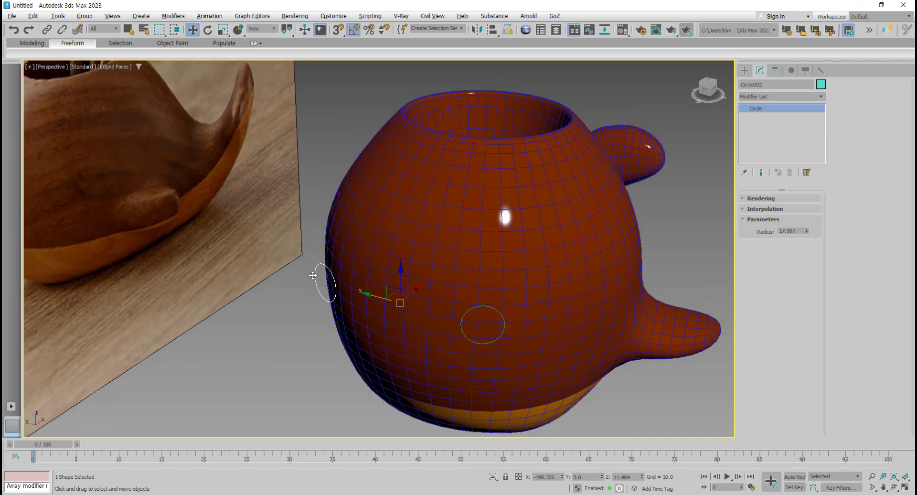
right_click(313, 276)
mouse_move(335, 399)
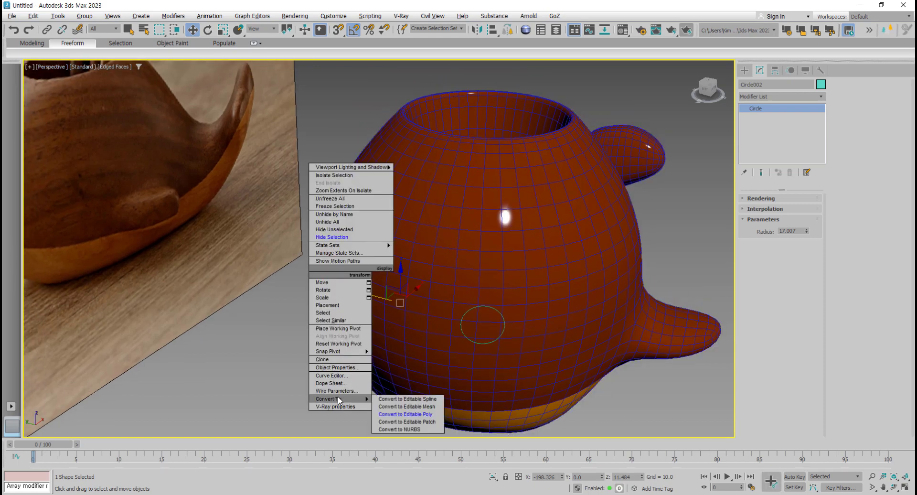
click(422, 415)
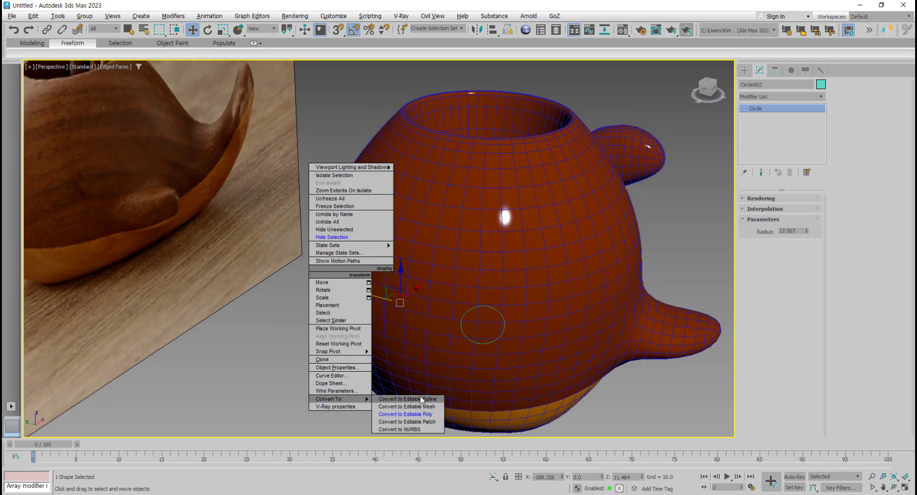
click(416, 399)
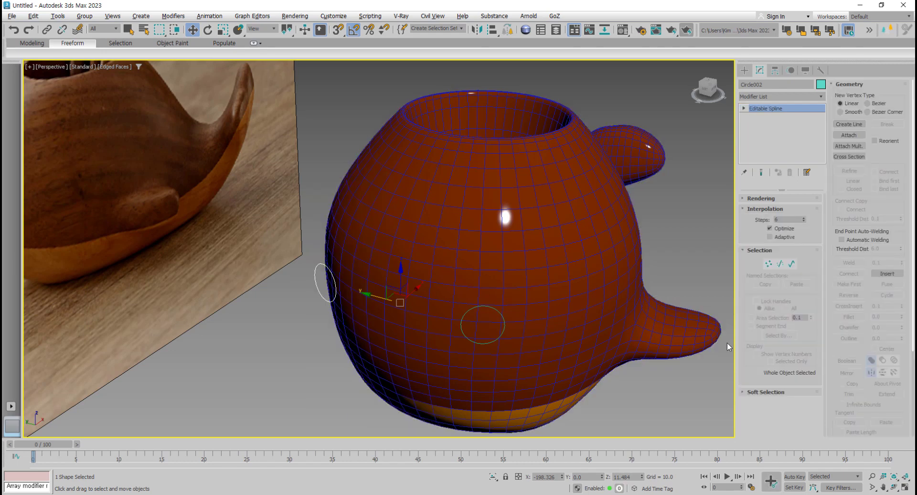
- Attach the original eye circle to the mirrored one so both form a single spline object
click(848, 135)
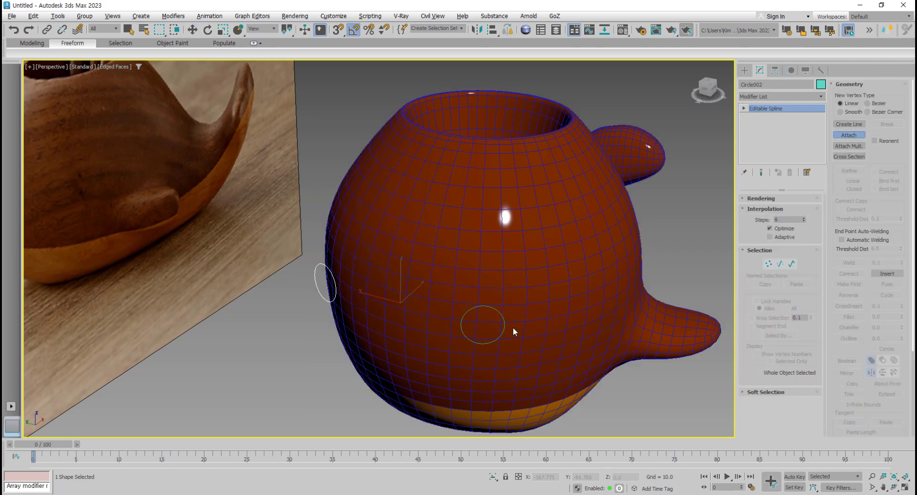
mouse_move(516, 390)
alt+middle_down()
mouse_move(480, 394)
mouse_move(512, 389)
alt+middle_up()
right_click(511, 390)
- Add an Extrude modifier to the combined eye circles with an amount of 71.5
click(823, 96)
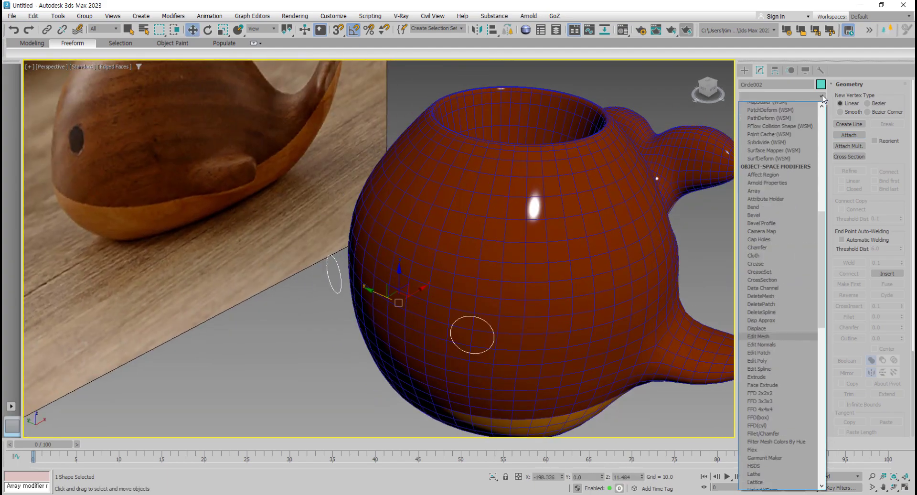
text(ex)
click(781, 107)
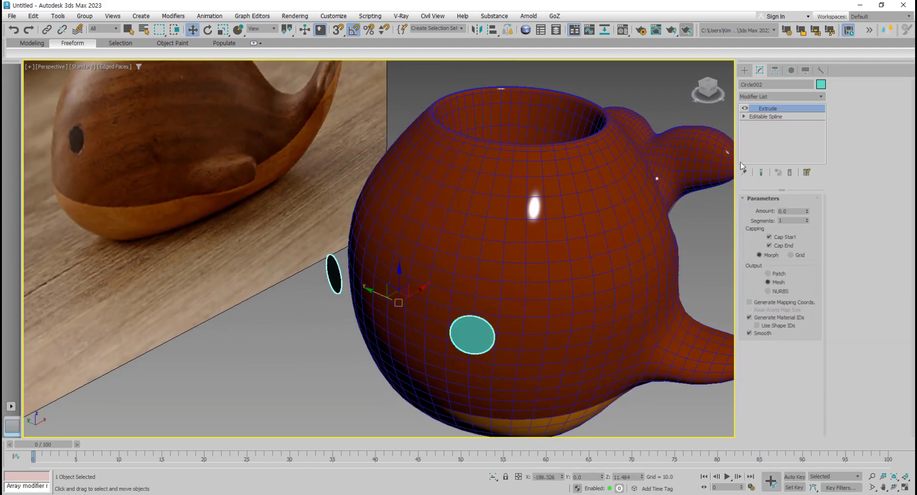
drag(807, 211, 813, 142)
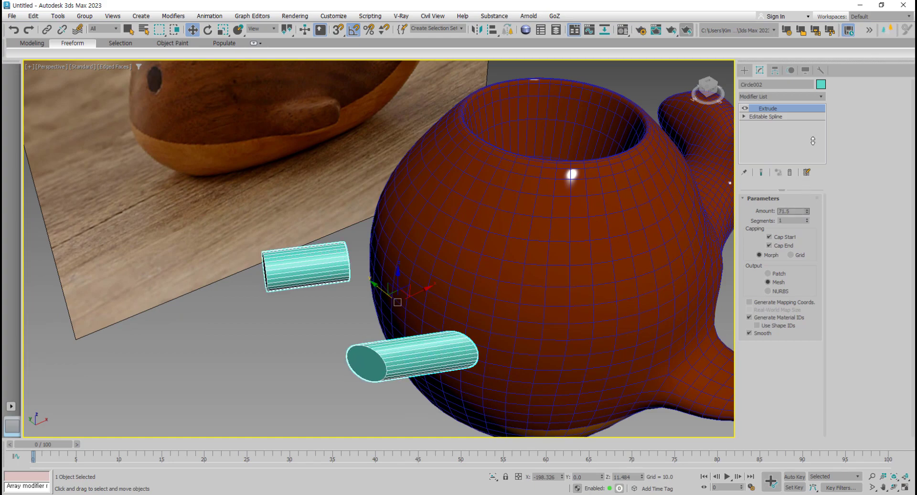
- Undo the extrusion, attachment and Editable Spline conversion of the two eye circles
alt+middle_drag(530, 287, 513, 342)
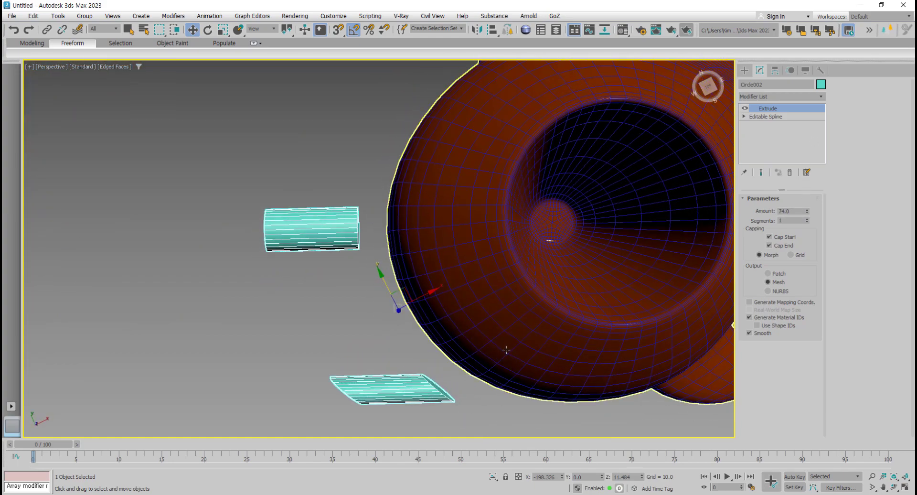
scroll(506, 351, down, 5)
alt+middle_drag(506, 350, 549, 307)
key(alt+w)
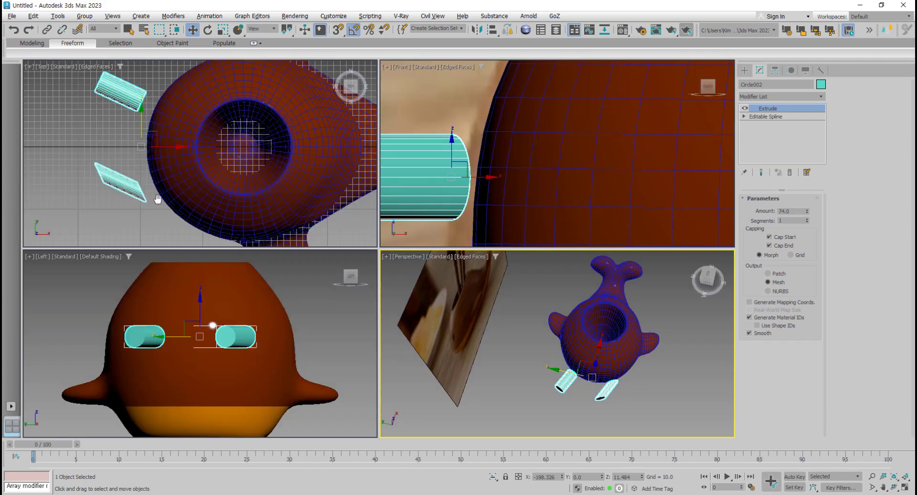
middle_drag(158, 199, 196, 202)
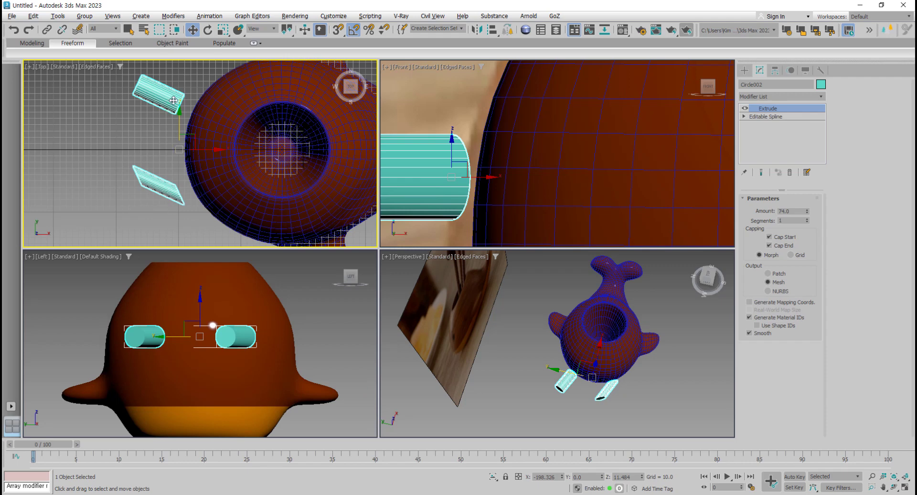
key(ctrl+z)
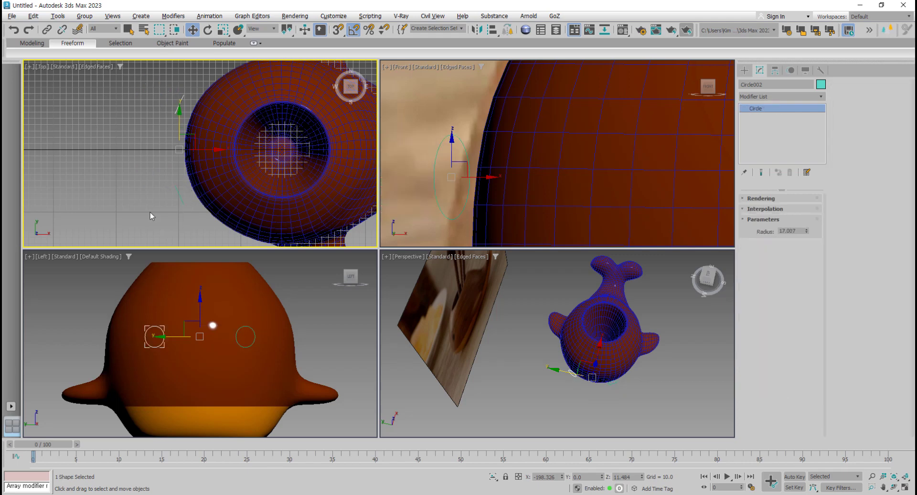
- Discard the mirrored circle and add an Extrude modifier with an amount of 97.5 to the original eye circle
click(150, 212)
click(176, 194)
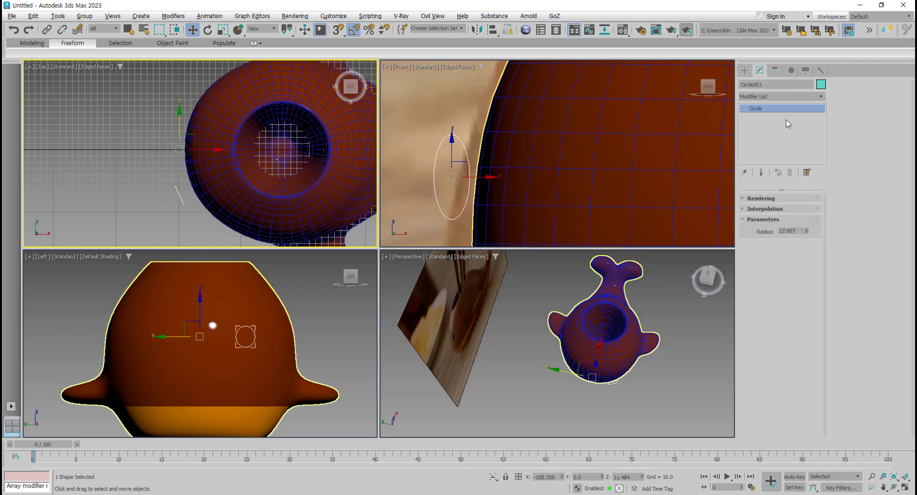
click(821, 98)
key(e)
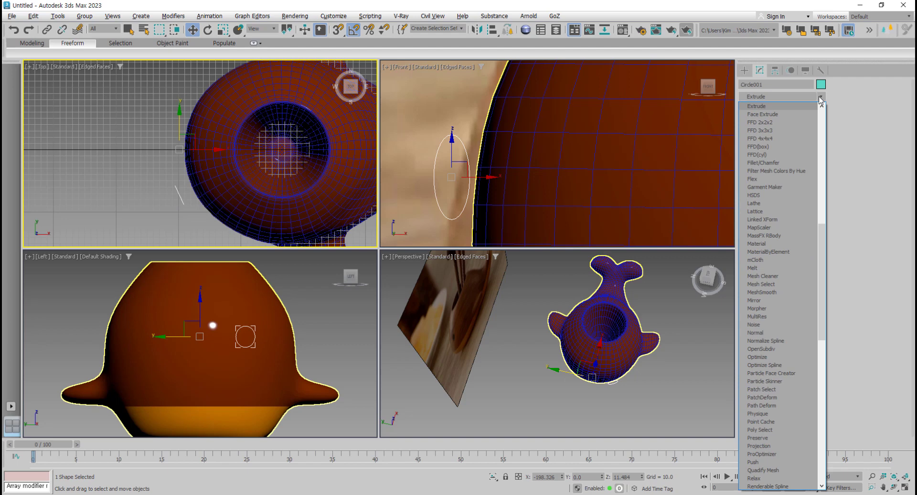
click(791, 107)
drag(808, 211, 811, 117)
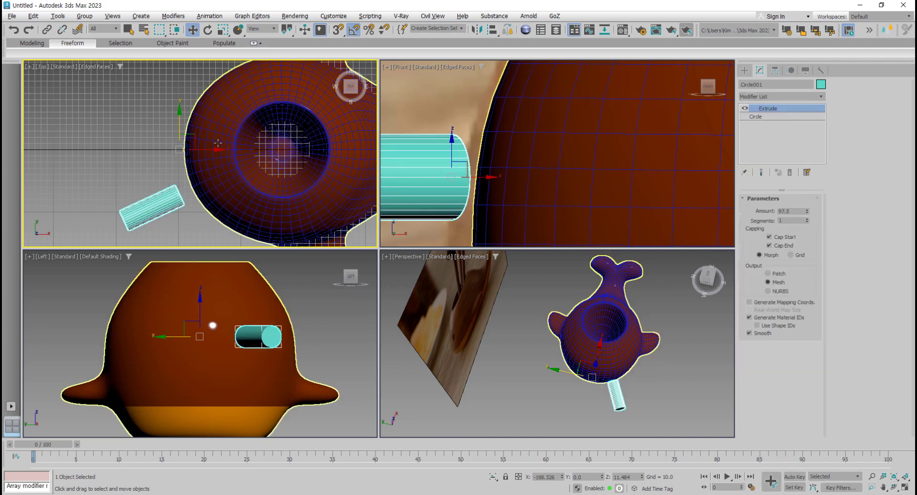
middle_drag(326, 98, 349, 91)
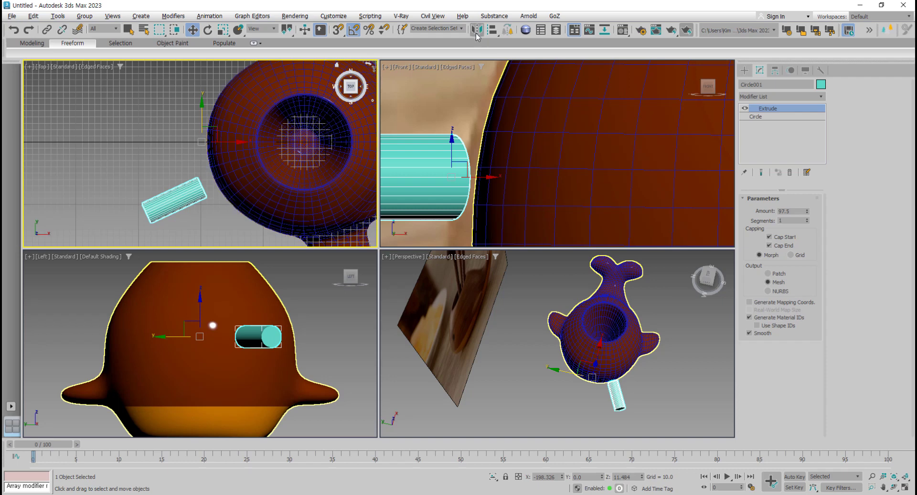
middle_drag(181, 184, 189, 191)
key(alt+w)
click(477, 29)
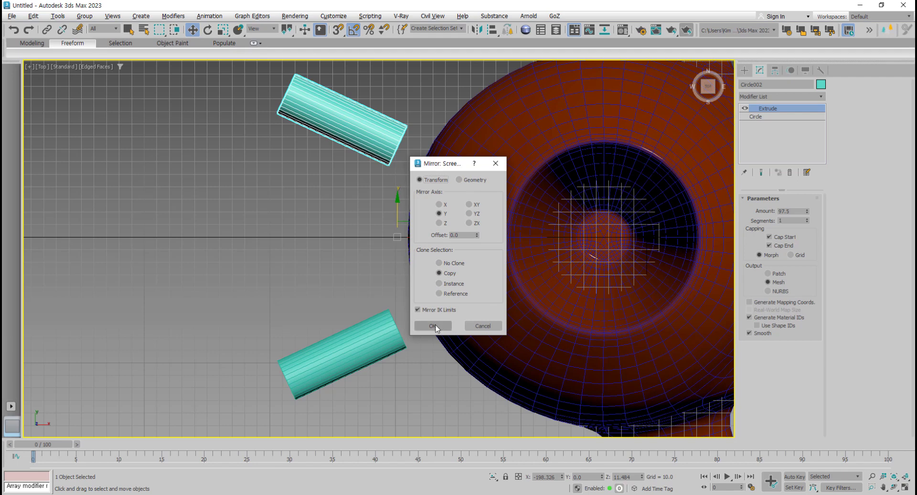
click(481, 327)
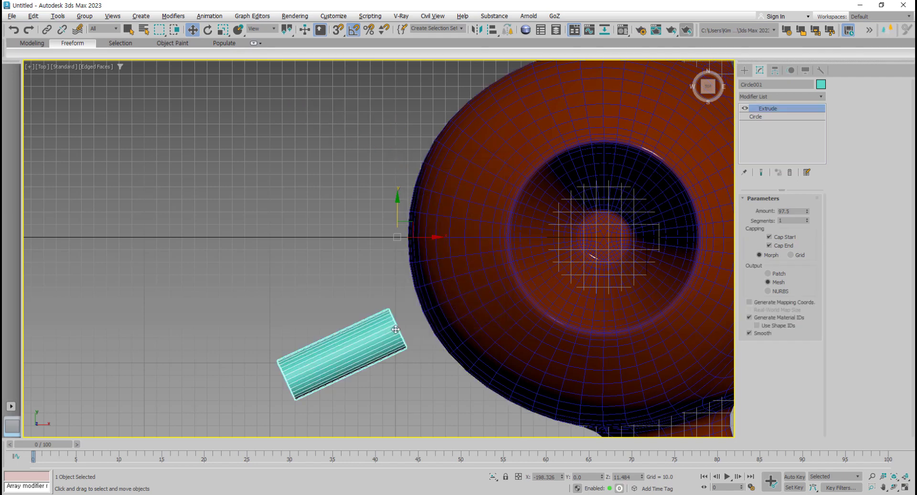
- Set the eye cylinder's Extrude amount to -49.0 so it pushes inward through the whale's face
drag(808, 213, 854, 351)
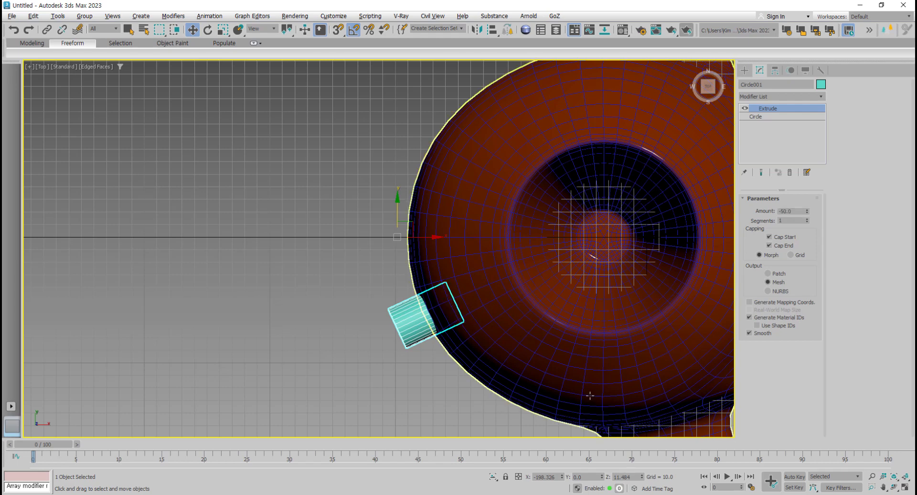
key(alt+w)
mouse_move(589, 395)
alt+middle_down()
mouse_move(611, 386)
mouse_move(574, 388)
alt+middle_up()
scroll(611, 387, up, 5)
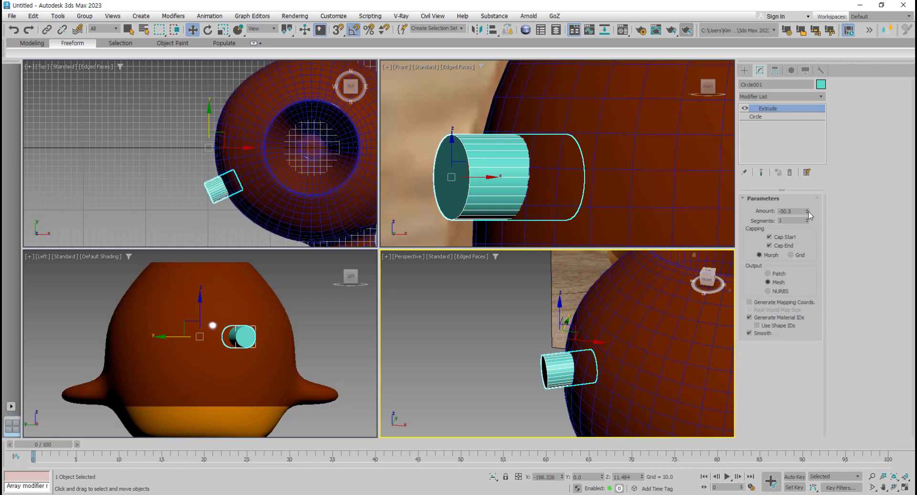
drag(807, 212, 808, 211)
- Mirror the eye cylinder across the Y axis as a copy in the Top view
middle_drag(269, 157, 236, 166)
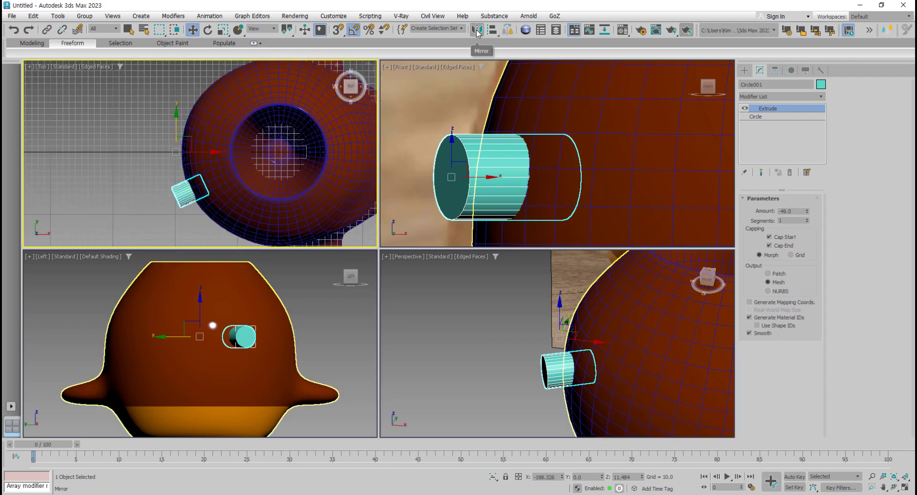
click(480, 30)
click(432, 326)
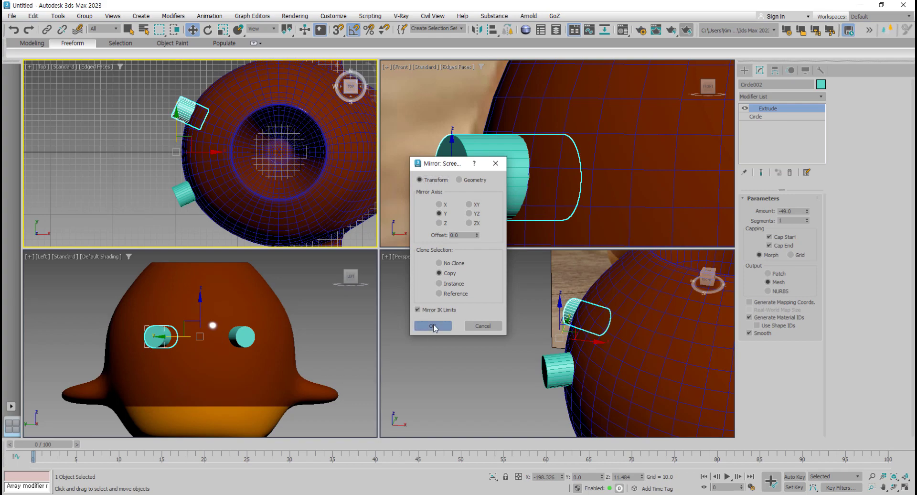
- Select the whale body and start a ProBoolean compound object on it
right_click(581, 382)
key(alt+w)
middle_drag(548, 363, 396, 366)
middle_drag(548, 320, 471, 321)
click(472, 322)
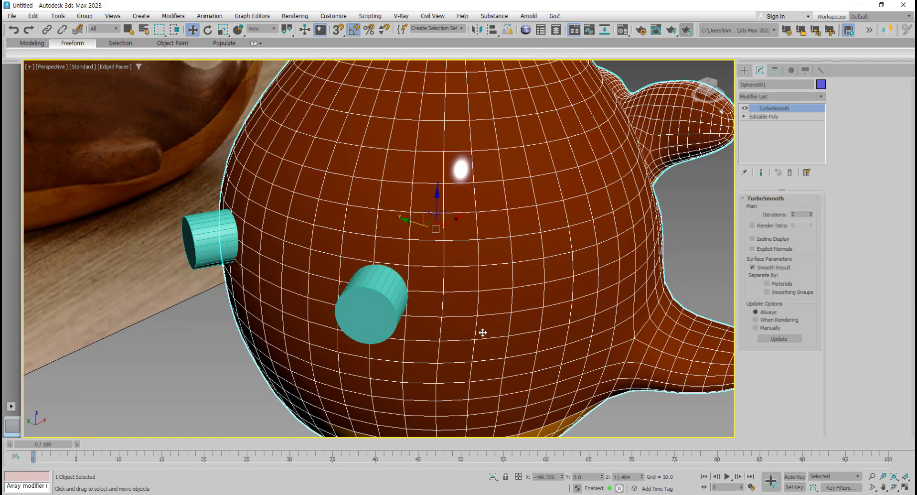
scroll(483, 332, down, 4)
alt+middle_drag(491, 334, 457, 339)
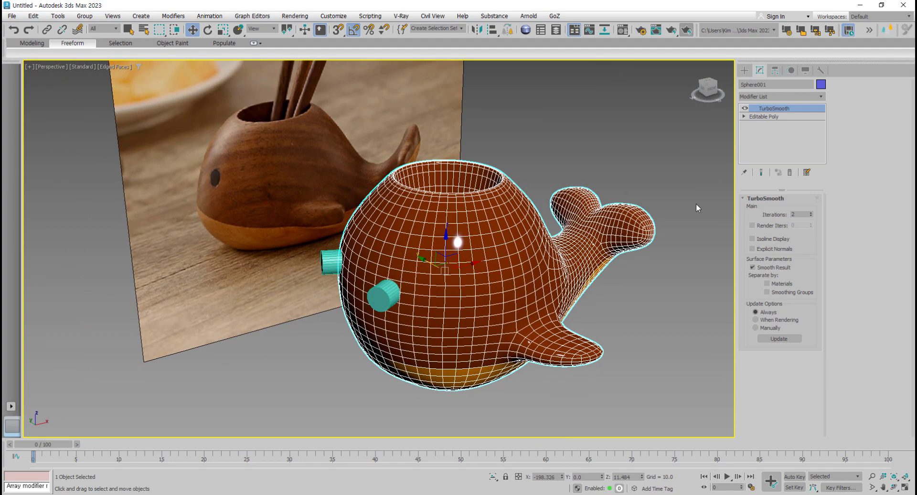
click(745, 71)
click(744, 86)
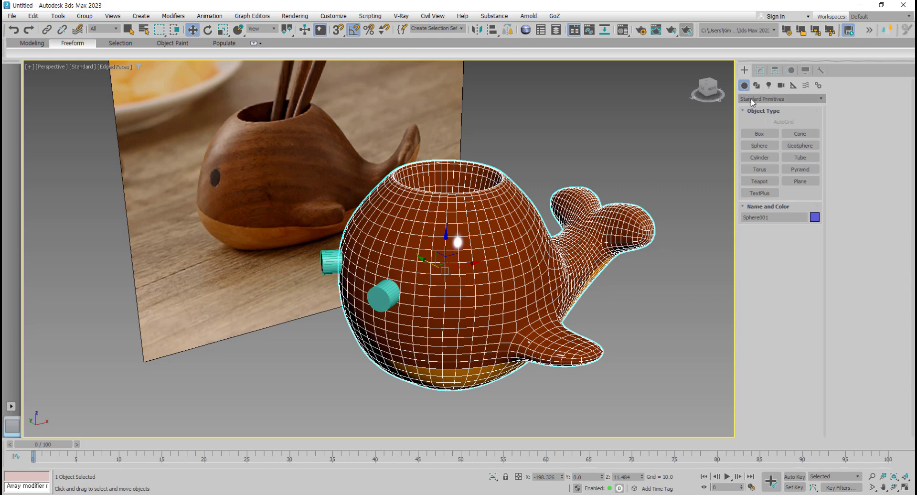
click(751, 99)
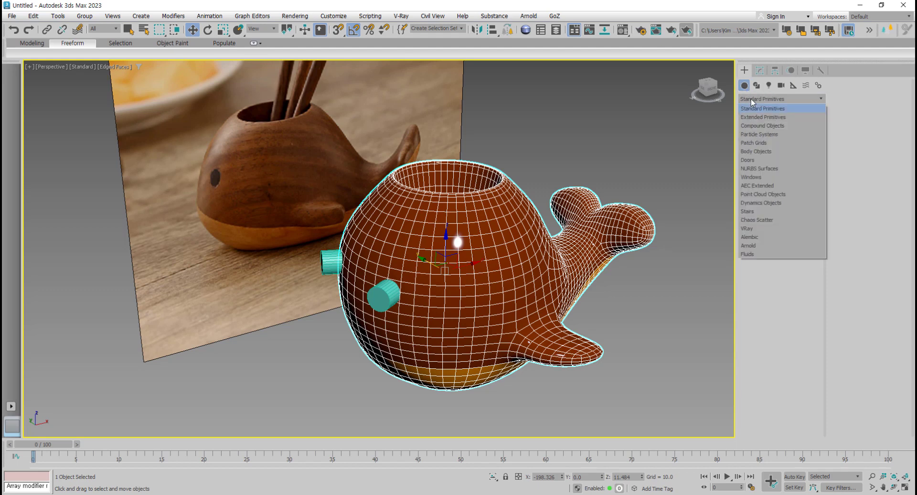
click(756, 126)
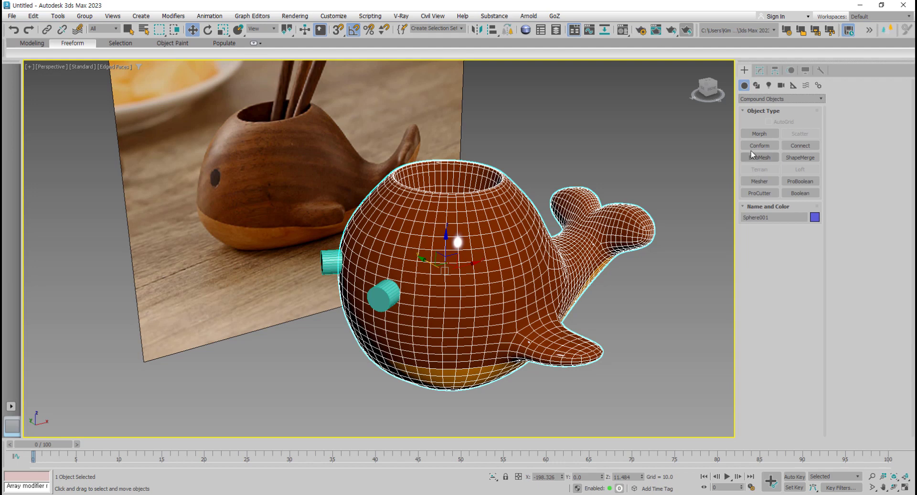
click(800, 181)
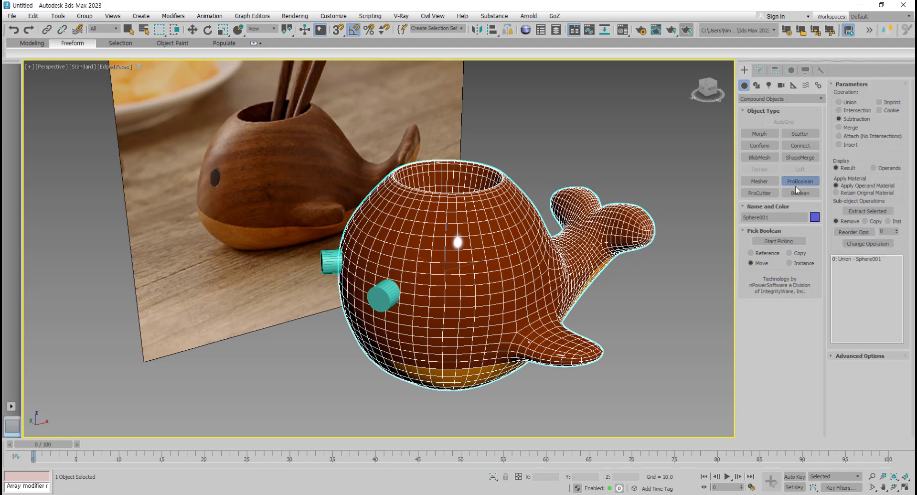
- Try subtracting both eye cylinders from the whale body with ProBoolean, and undo both cuts
click(768, 243)
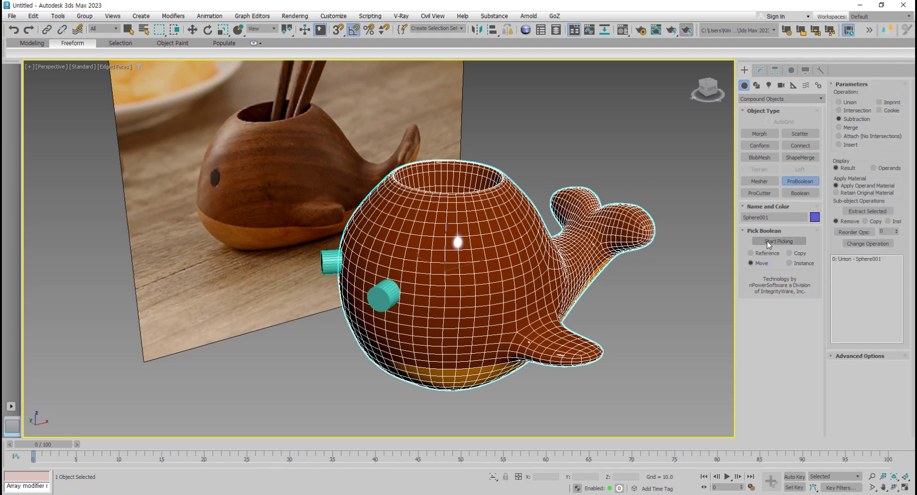
click(768, 242)
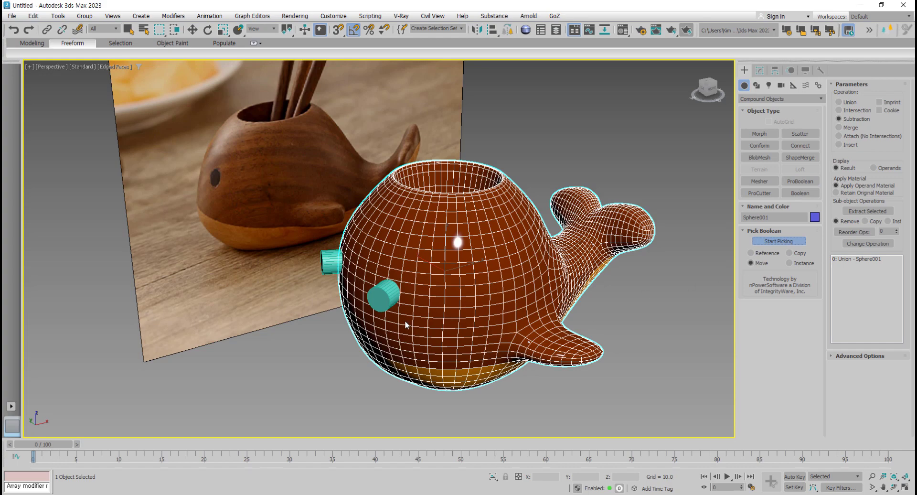
click(387, 296)
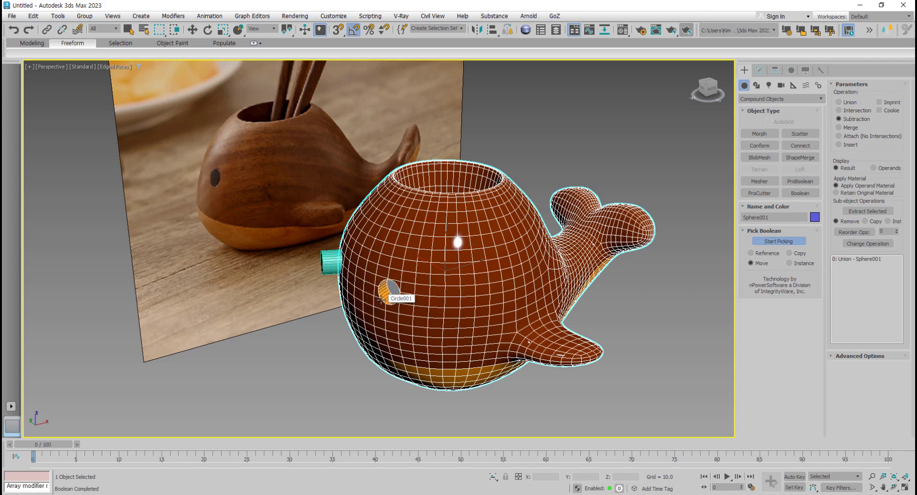
click(336, 258)
alt+middle_drag(336, 258, 510, 294)
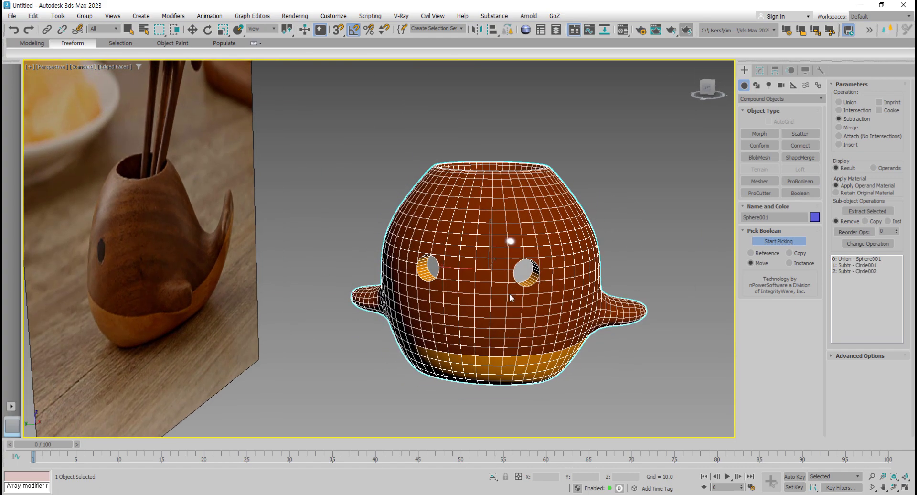
scroll(509, 293, up, 3)
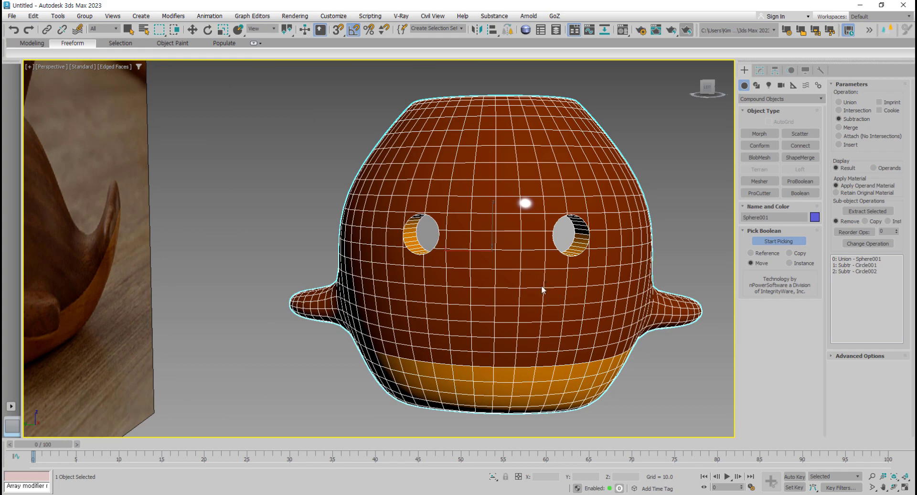
key(ctrl+z)
key(ctrl+z)
- Try subtracting both eye cylinders with the Imprint option enabled, and undo both imprints
alt+middle_drag(544, 290, 515, 292)
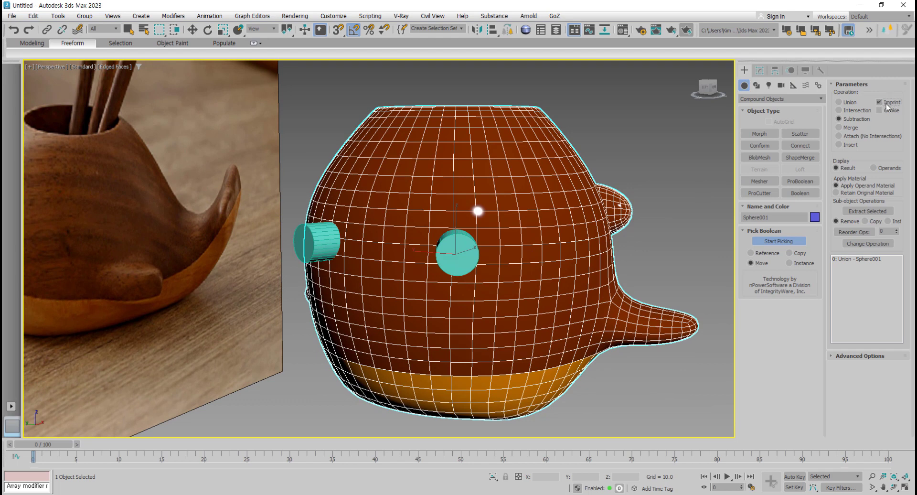
click(458, 262)
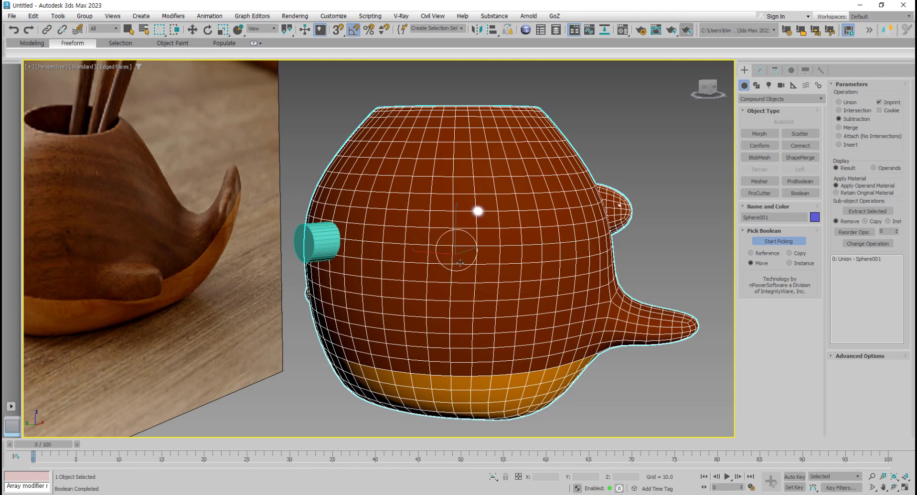
click(316, 247)
alt+middle_drag(316, 248, 487, 295)
scroll(498, 303, down, 3)
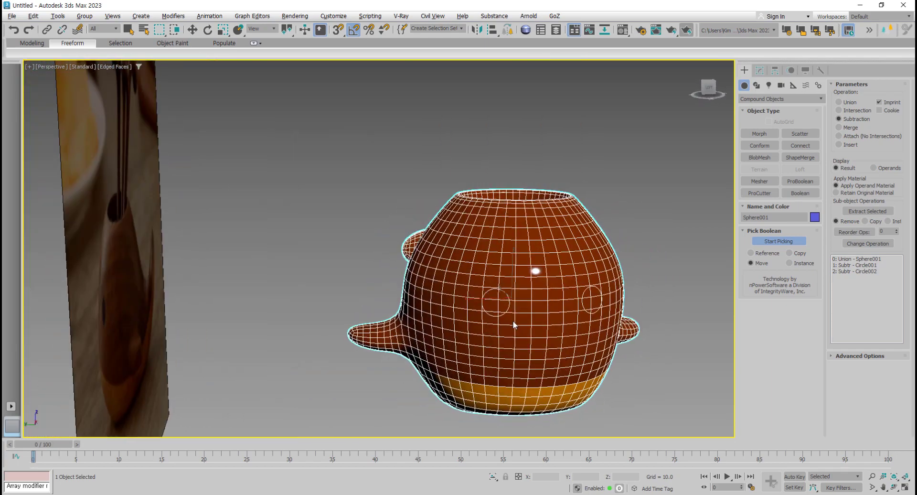
mouse_move(514, 325)
alt+middle_down()
mouse_move(492, 288)
mouse_move(475, 314)
mouse_move(567, 307)
mouse_move(525, 316)
mouse_move(538, 311)
mouse_move(507, 333)
alt+middle_up()
scroll(499, 289, up, 3)
scroll(523, 305, down, 3)
key(ctrl+z)
key(ctrl+z)
- Undo the ProBoolean setup and the mirrored eye cylinder, working in the maximized Top view
key(alt+w)
middle_click(227, 173)
key(alt+w)
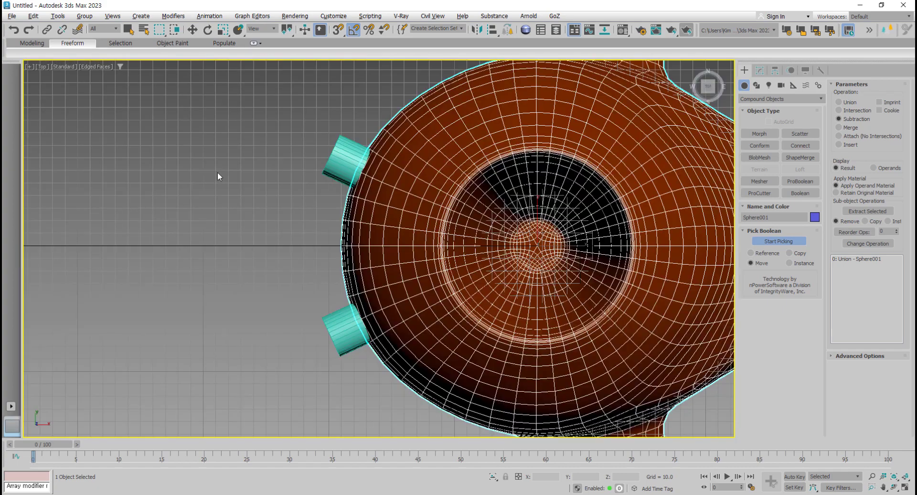
key(w)
middle_drag(281, 246, 255, 229)
key(ctrl+z)
key(ctrl+z)
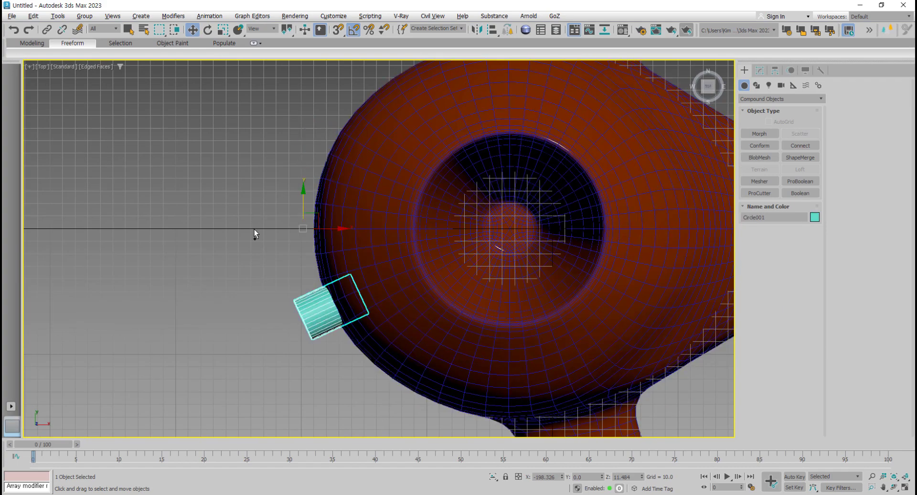
- Move the eye cylinder outward along the whale's face and rotate it with Angle Snap off to face the curved surface
middle_drag(288, 276, 252, 263)
drag(276, 200, 303, 227)
key(e)
key(ctrl+z)
click(354, 31)
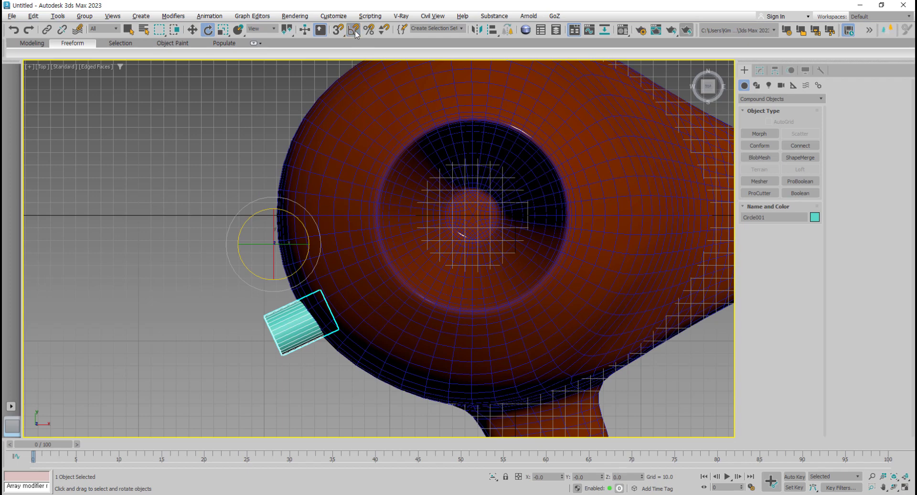
drag(299, 222, 285, 240)
key(w)
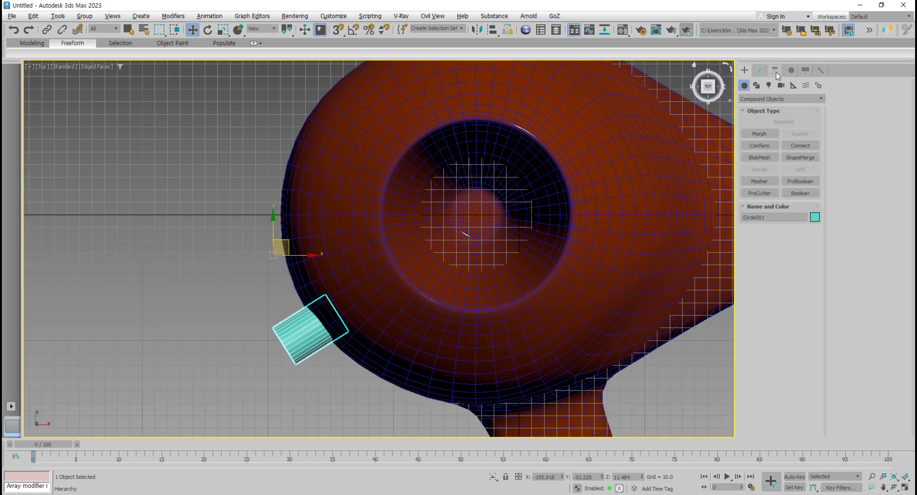
- Set the Y position of the eye cylinder's pivot to 0 using Affect Pivot Only
click(775, 70)
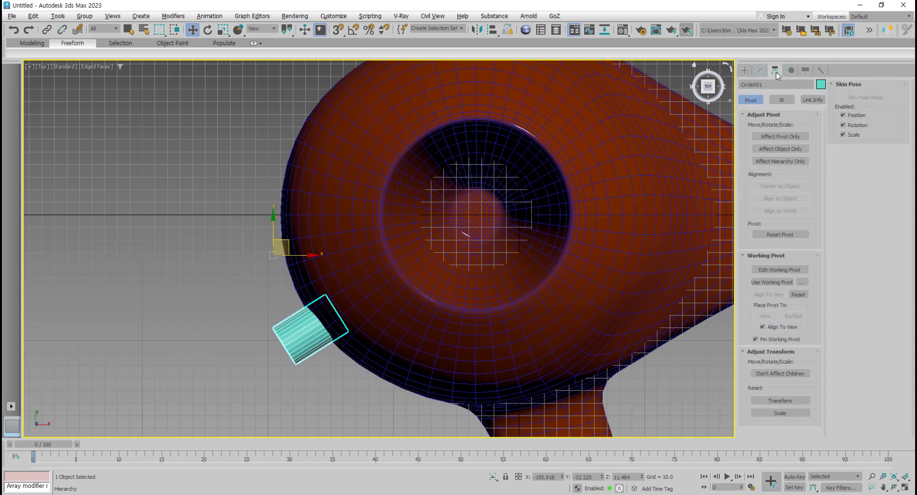
click(784, 139)
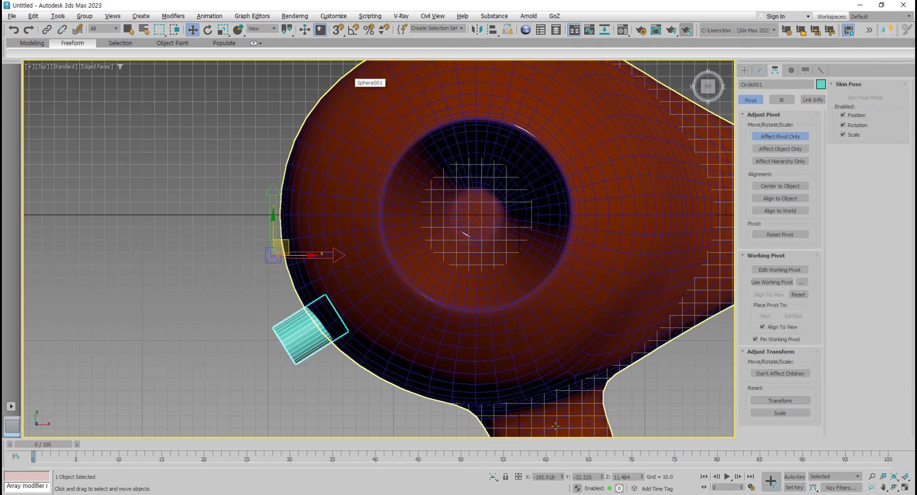
double_click(588, 476)
text(0)
key(Return)
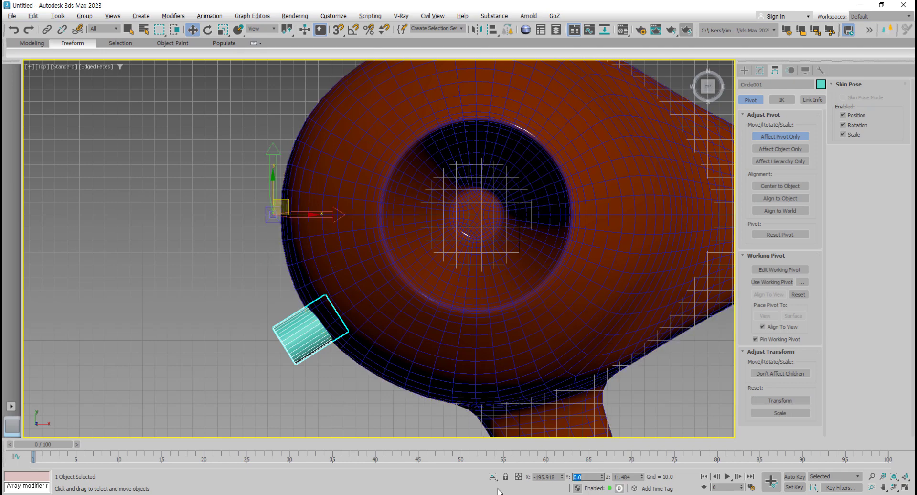
- Turn off Affect Pivot Only and mirror the eye cylinder across the Y axis as an instance
click(789, 137)
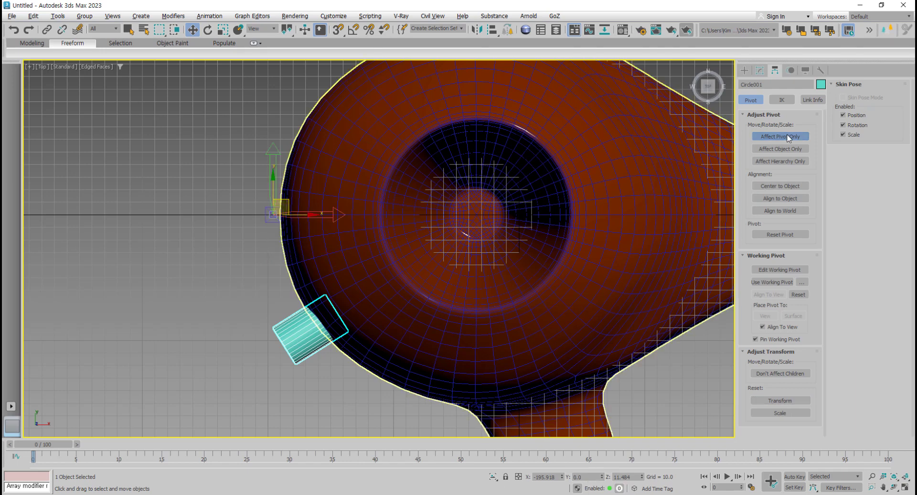
click(475, 30)
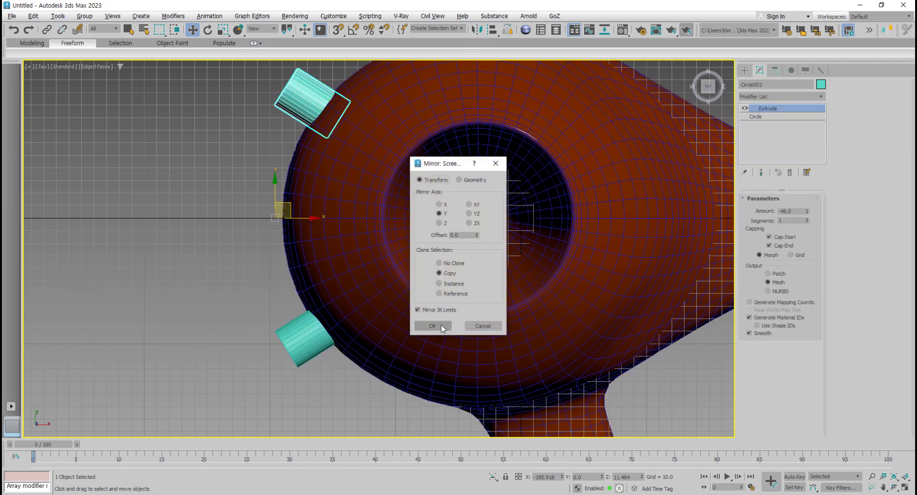
click(447, 284)
click(431, 325)
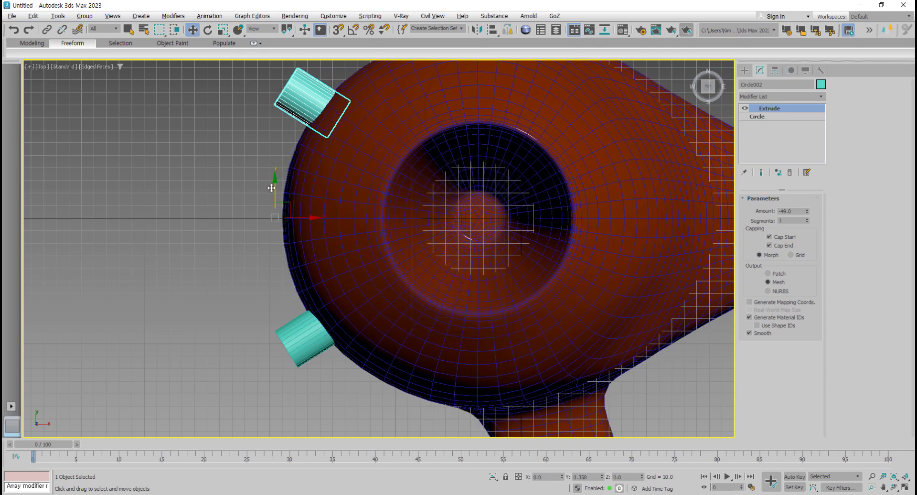
- Try moving the original eye cylinder, and undo the move and the mirrored instance
click(300, 333)
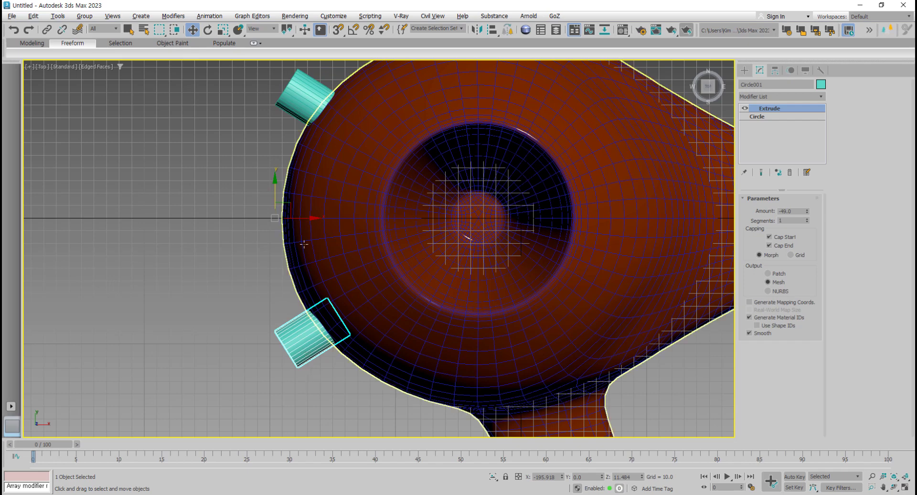
drag(289, 207, 290, 227)
key(ctrl+z)
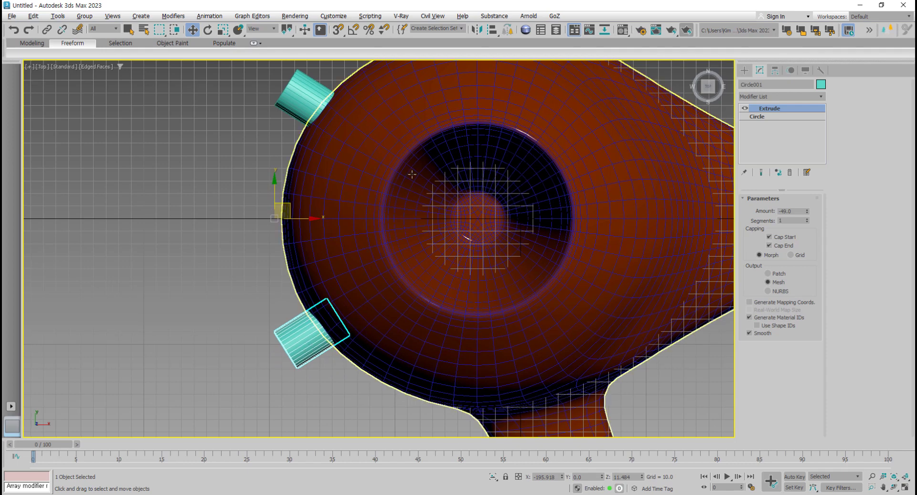
key(ctrl+z)
key(ctrl+z)
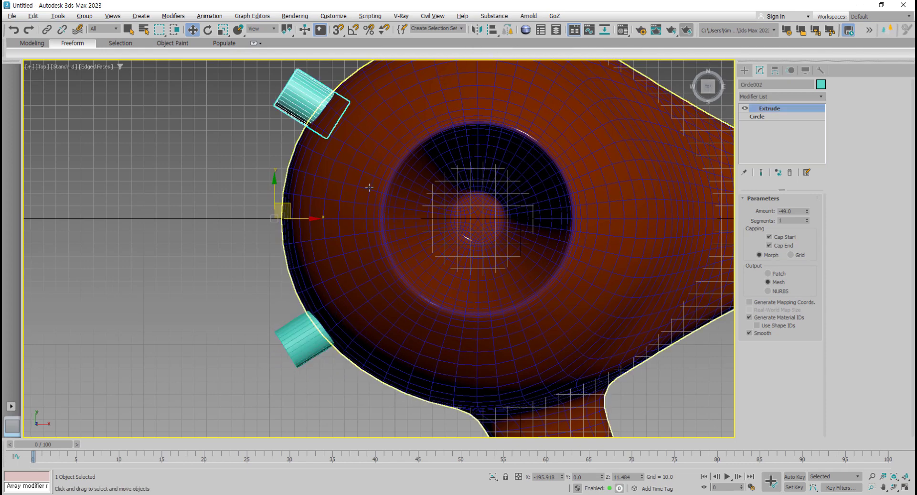
- Mirror the eye cylinder across the Y axis again with the Instance option
click(478, 29)
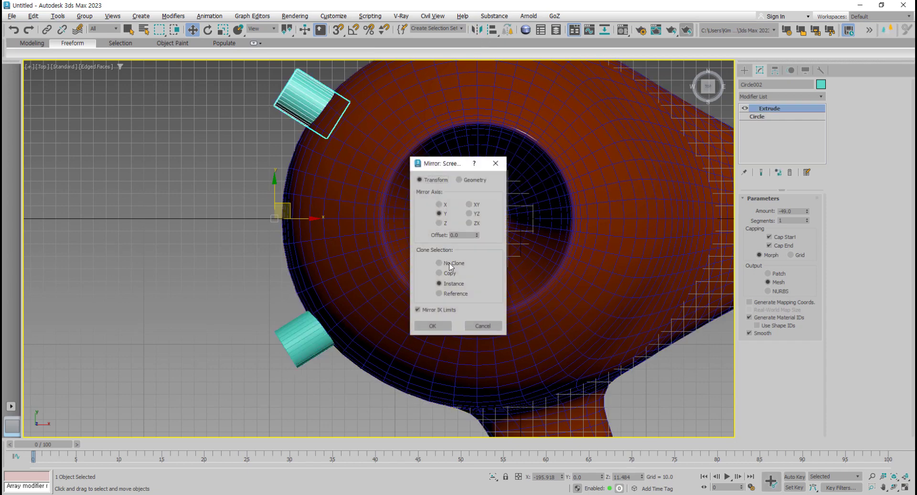
click(432, 326)
- Subtract both eye cylinders from the whale body using ProBoolean with the Imprint option enabled
click(372, 338)
key(alt+w)
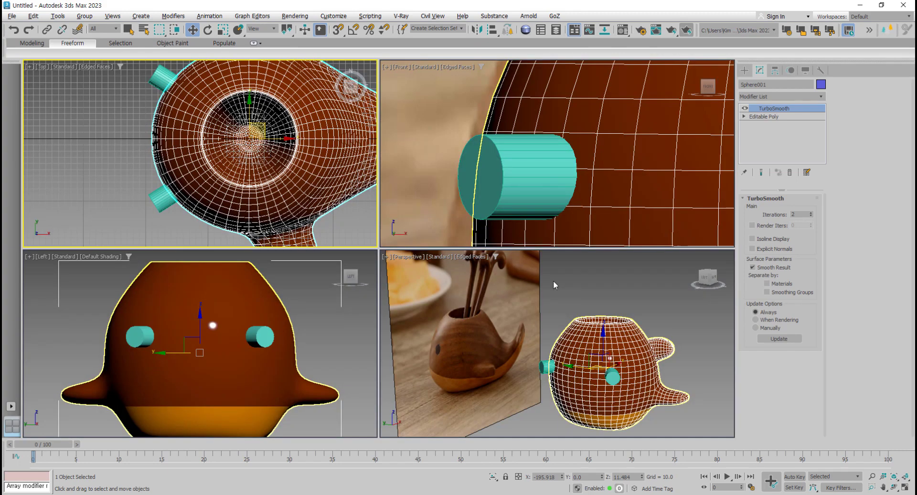
right_click(553, 280)
click(745, 70)
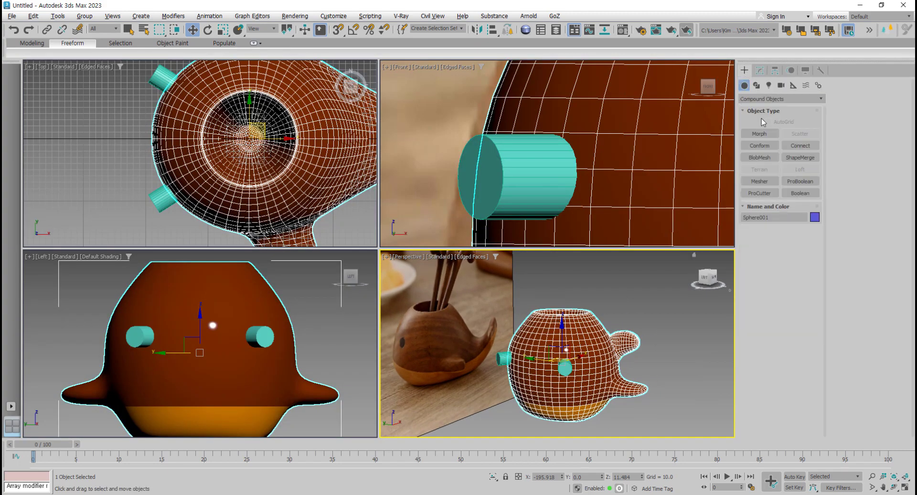
click(799, 181)
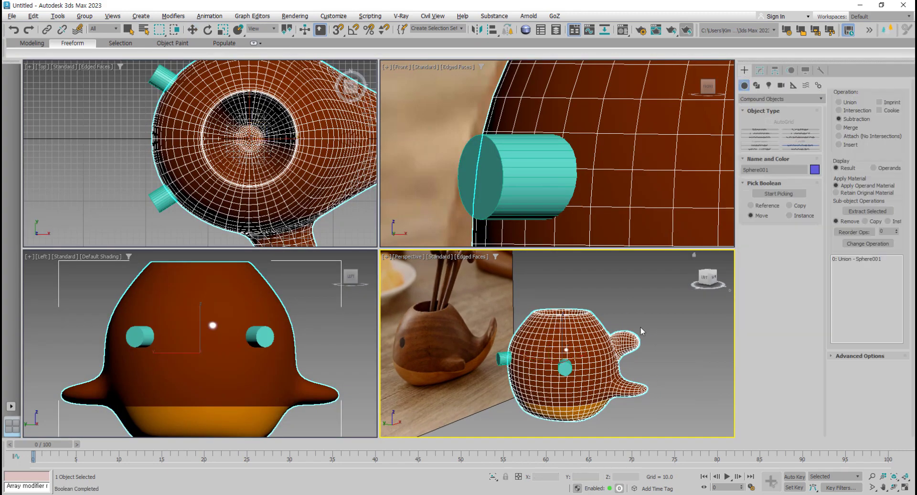
key(alt+w)
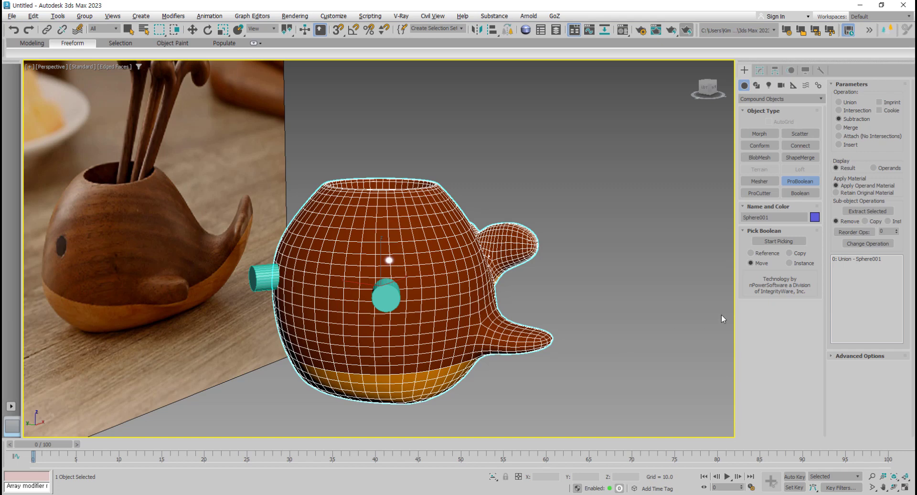
click(770, 242)
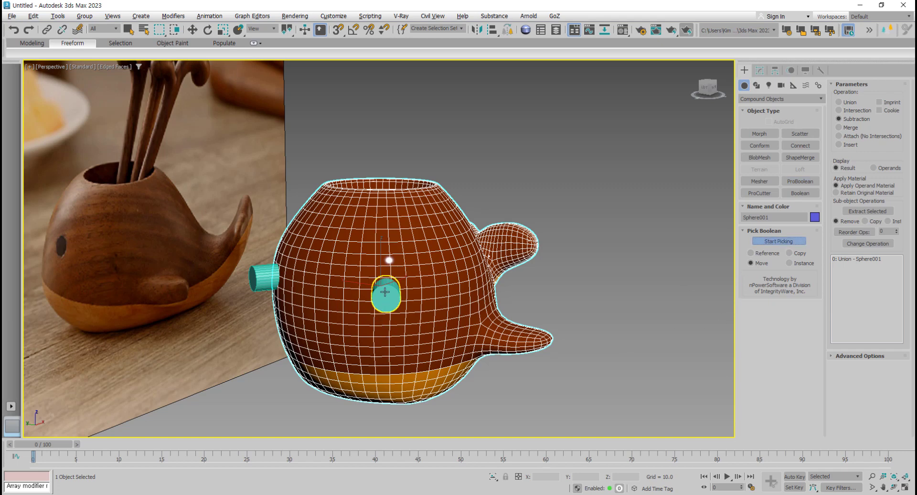
click(385, 306)
click(262, 279)
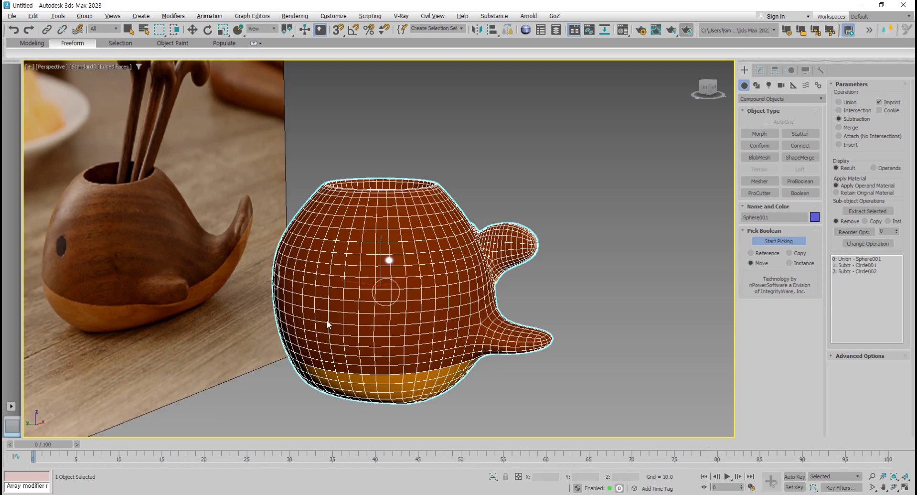
- Check both imprinted eye outlines from the front and convert the whale to an Editable Poly
alt+middle_drag(328, 325, 420, 322)
scroll(460, 293, up, 3)
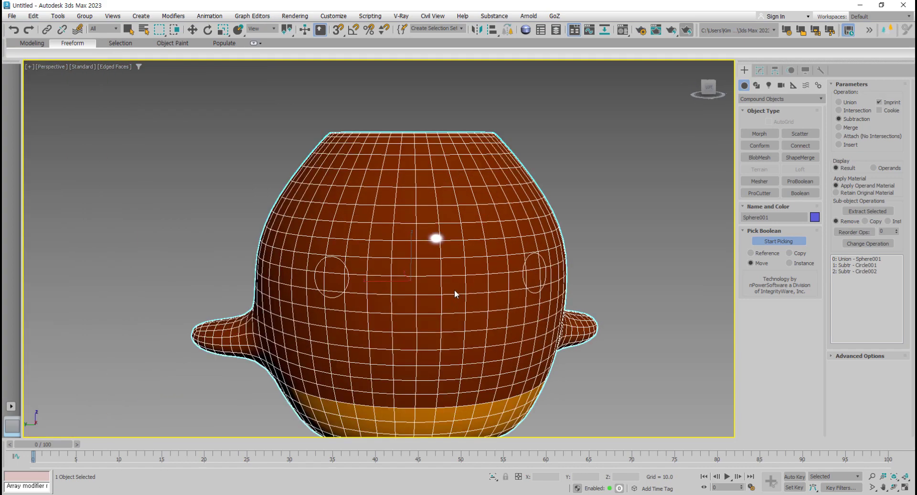
alt+middle_drag(455, 294, 457, 285)
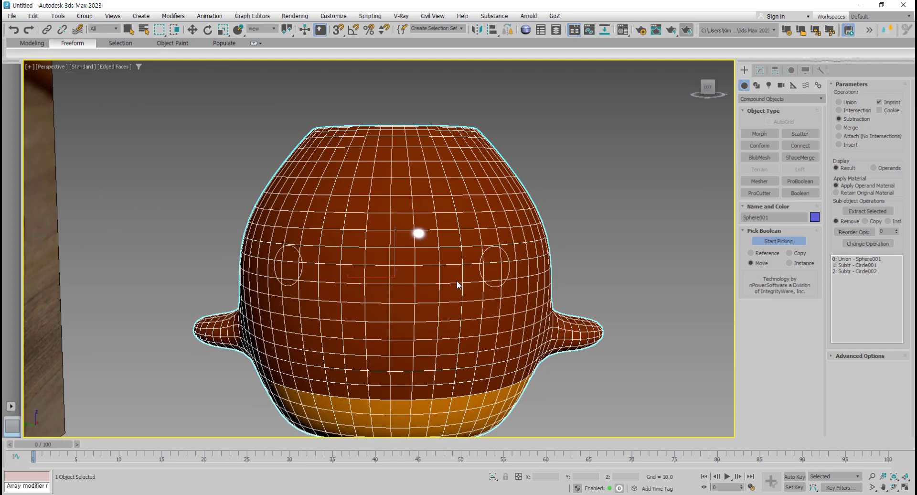
right_click(466, 255)
mouse_move(492, 379)
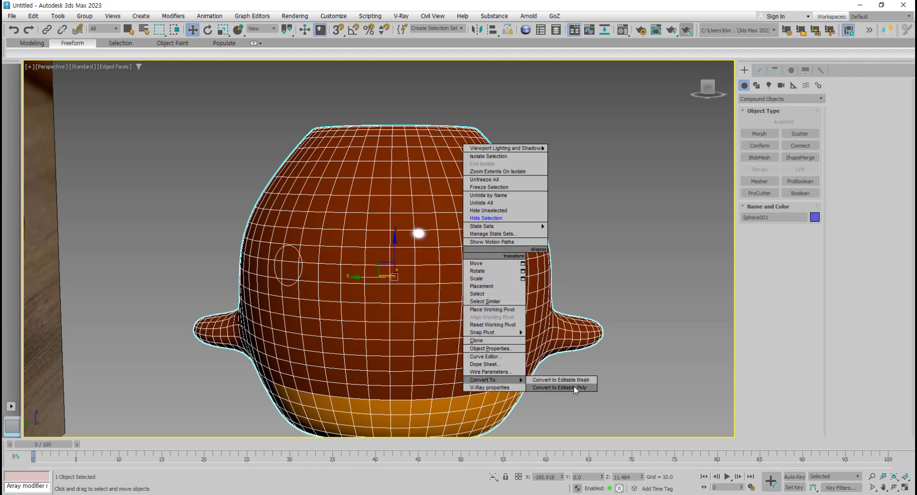
click(571, 388)
- Select all polygons inside the first imprinted eye circle in Polygon mode
click(790, 210)
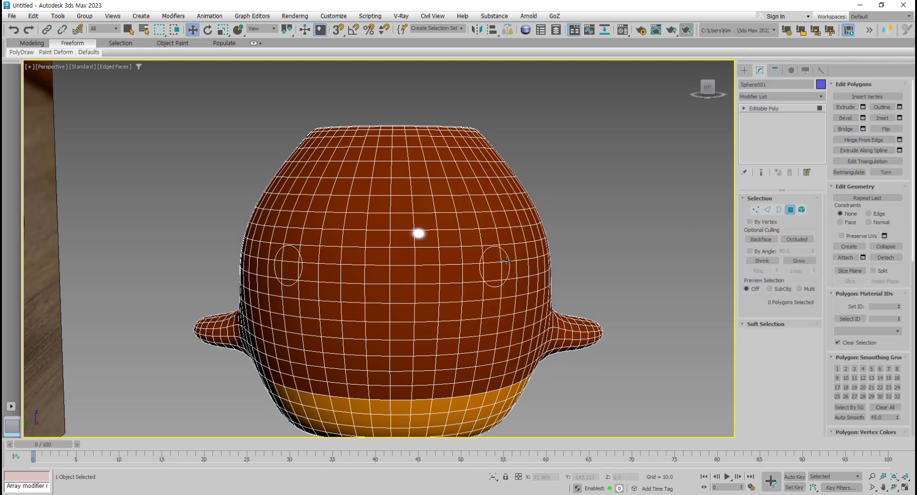
scroll(378, 297, up, 10)
click(375, 298)
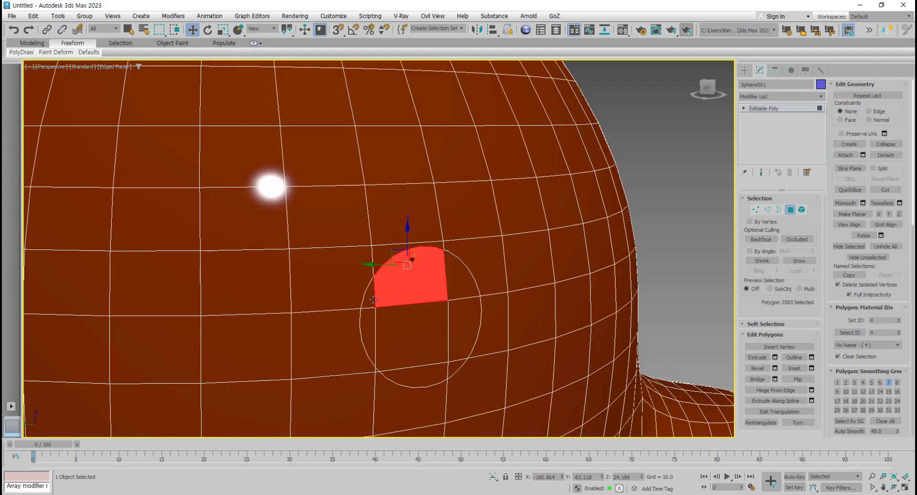
ctrl+click(369, 322)
ctrl+click(404, 351)
ctrl+click(441, 370)
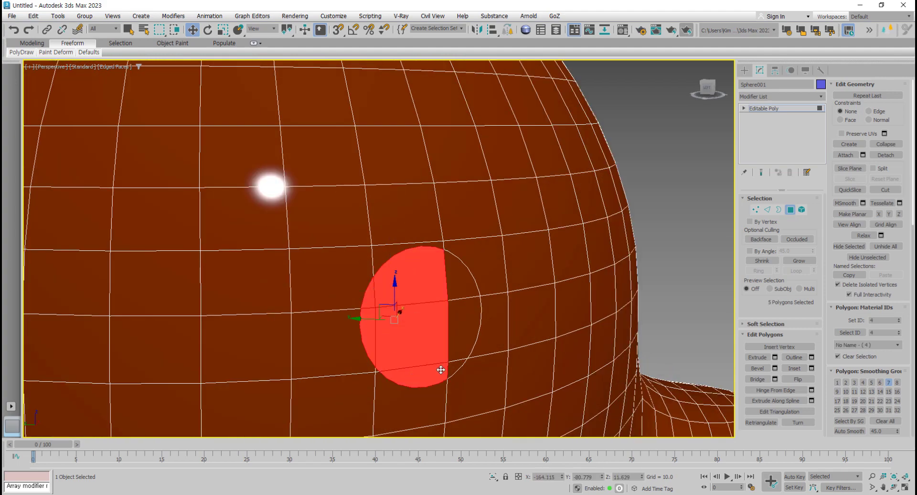
ctrl+click(458, 339)
ctrl+click(458, 288)
- Add all polygons inside the second eye circle on the opposite side of the face to the selection
scroll(419, 316, down, 3)
alt+middle_drag(391, 329, 430, 325)
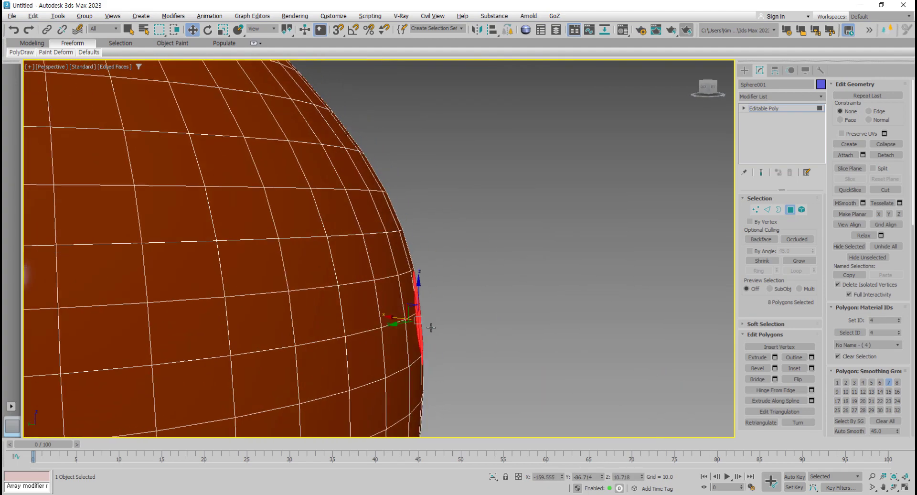
middle_drag(361, 340, 454, 297)
scroll(454, 297, down, 4)
middle_drag(361, 305, 389, 311)
scroll(337, 304, up, 2)
ctrl+click(322, 305)
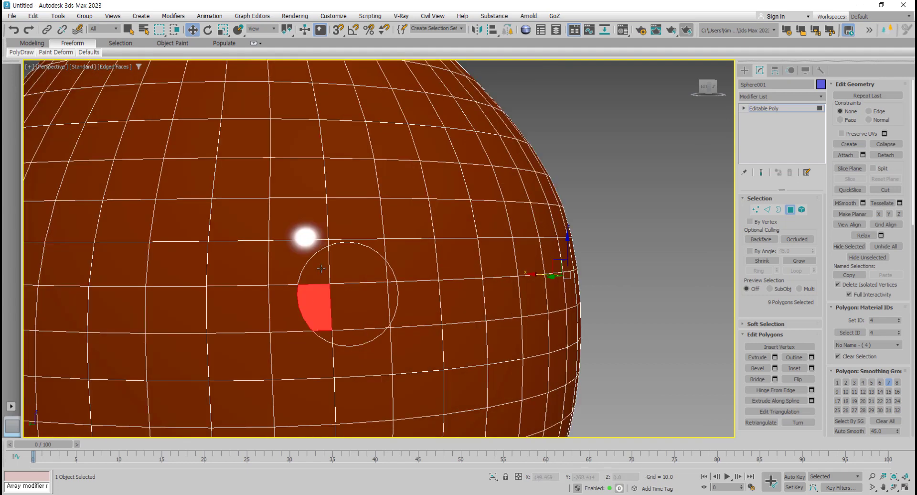
ctrl+click(319, 271)
ctrl+click(362, 268)
ctrl+click(394, 290)
ctrl+click(374, 300)
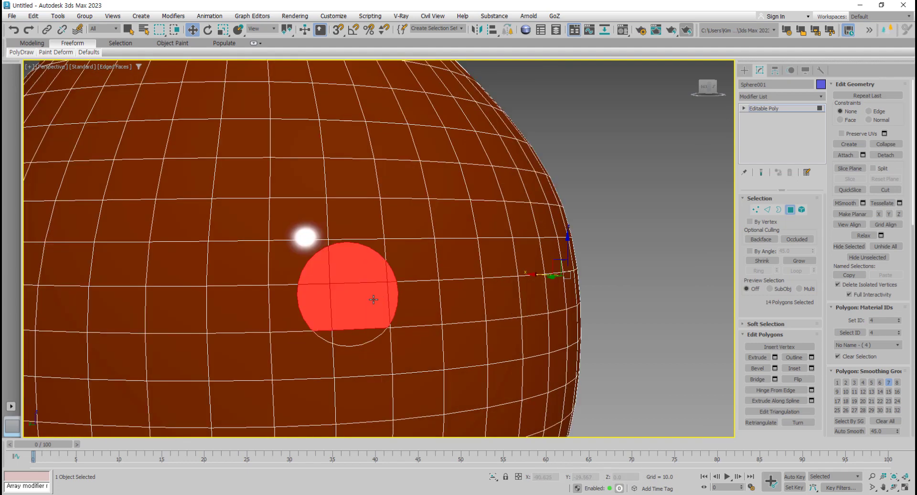
ctrl+click(325, 334)
- Set the base color of the 09 - Default material to black and assign it to the selected eye polygons
scroll(325, 334, down, 4)
alt+middle_drag(334, 330, 410, 331)
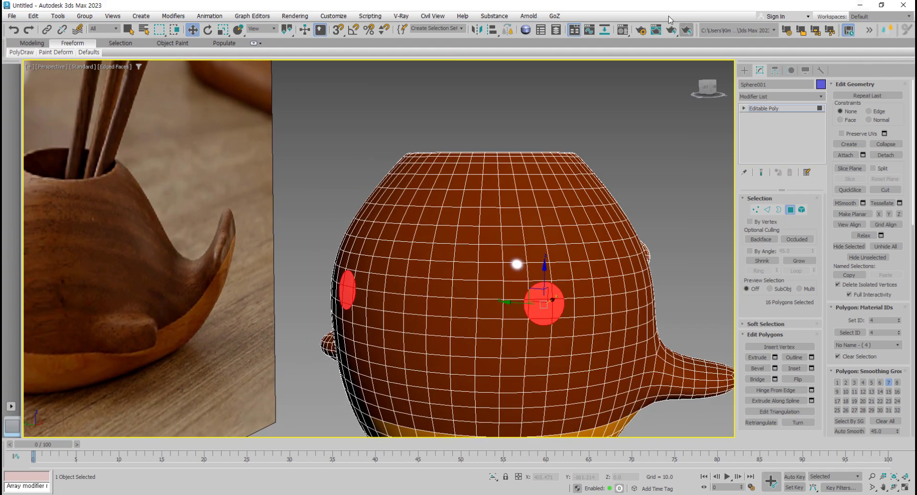
click(623, 31)
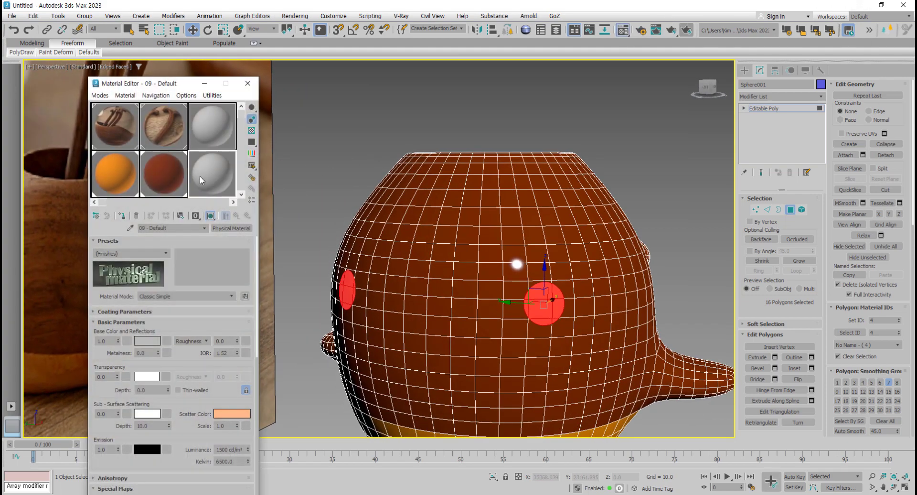
click(147, 341)
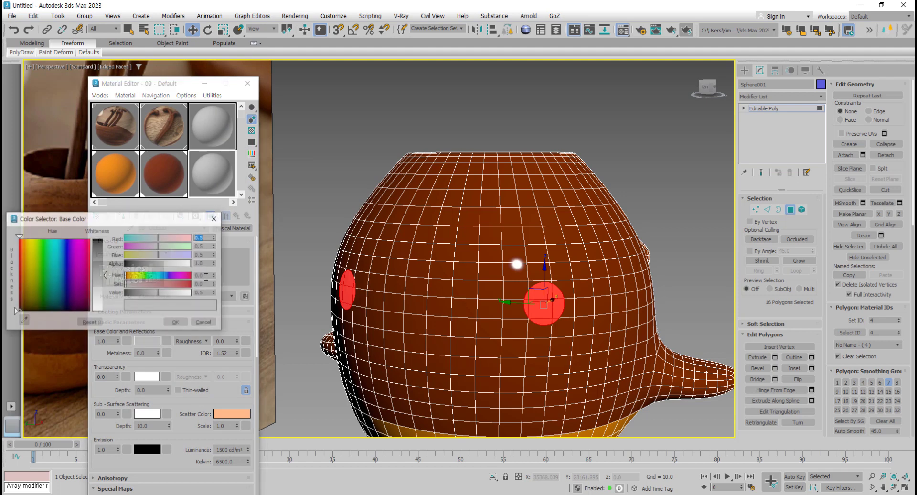
drag(105, 275, 106, 310)
click(176, 322)
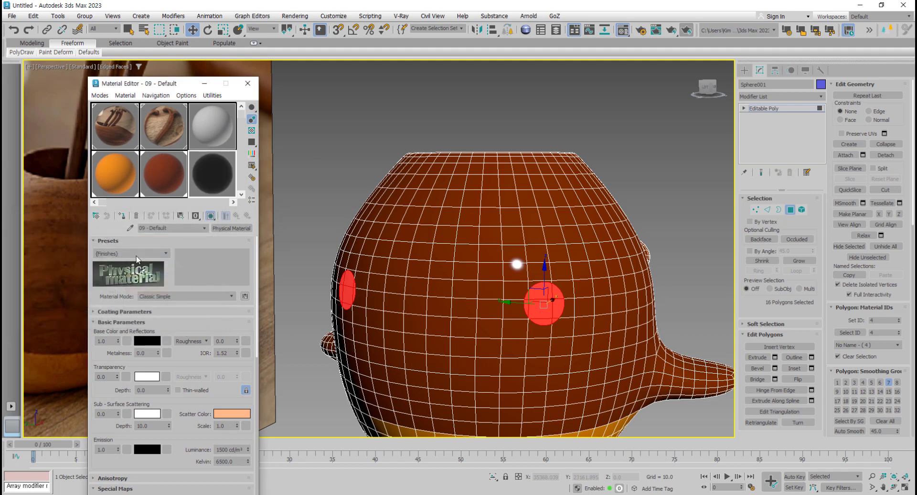
click(123, 216)
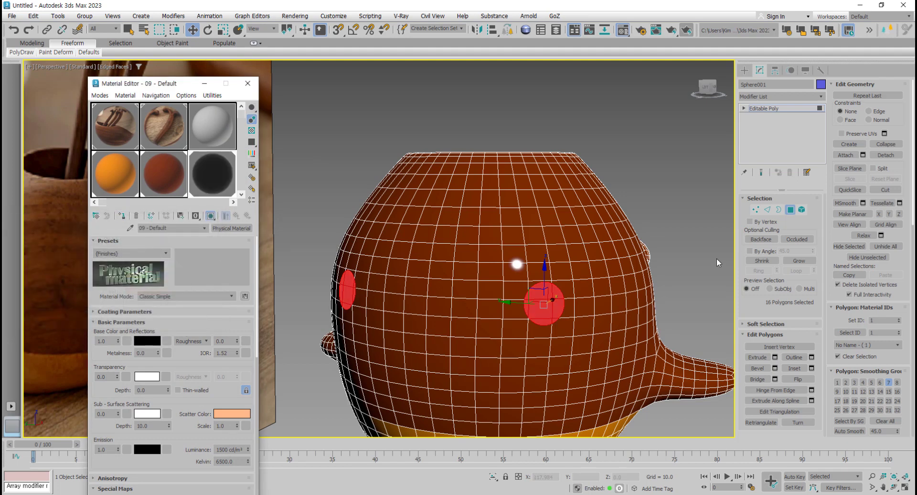
- Exit polygon editing on the whale and close the Material Editor
click(787, 212)
click(686, 237)
scroll(594, 280, down, 3)
middle_drag(592, 281, 560, 270)
click(573, 334)
alt+middle_drag(572, 334, 549, 347)
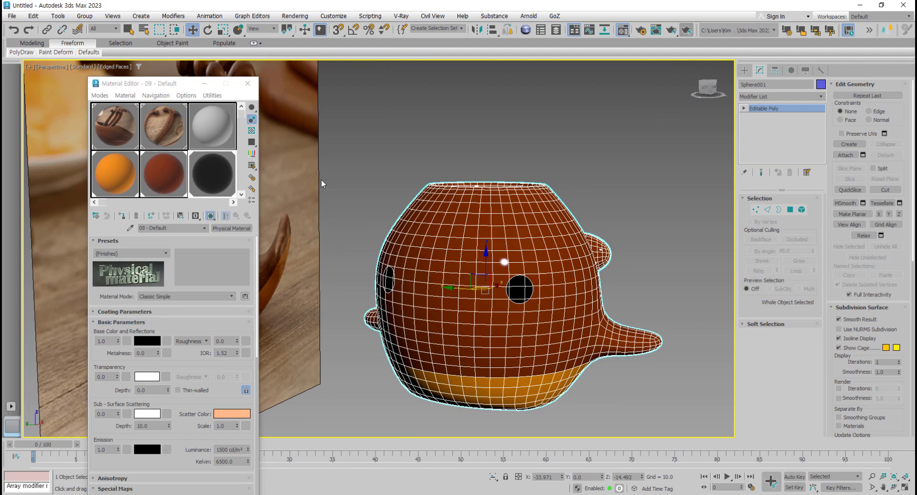
click(248, 83)
- Compare the whale model with the reference photo from several angles, including the forks in its opening
alt+middle_drag(483, 322, 446, 321)
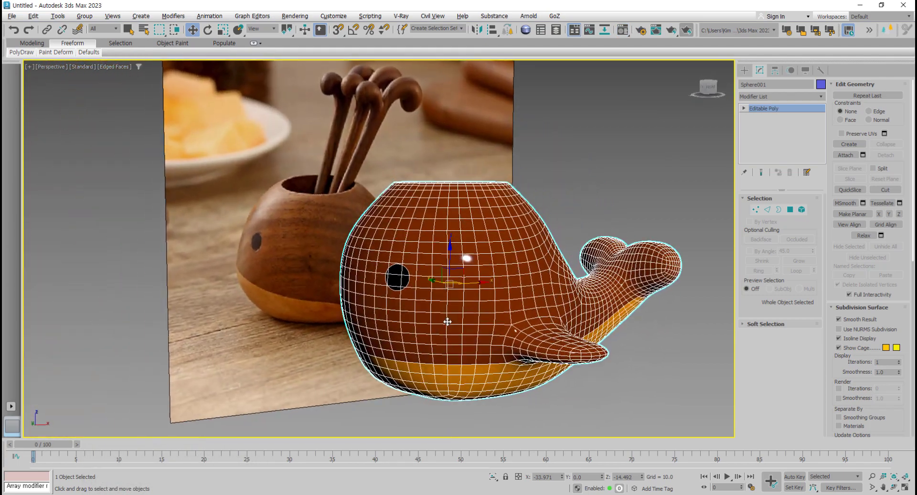
alt+middle_drag(521, 335, 496, 328)
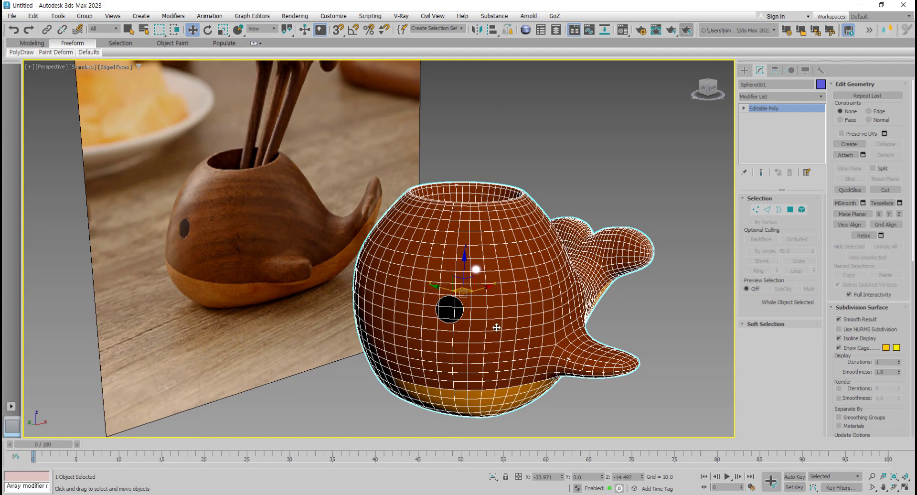
alt+middle_drag(510, 322, 313, 150)
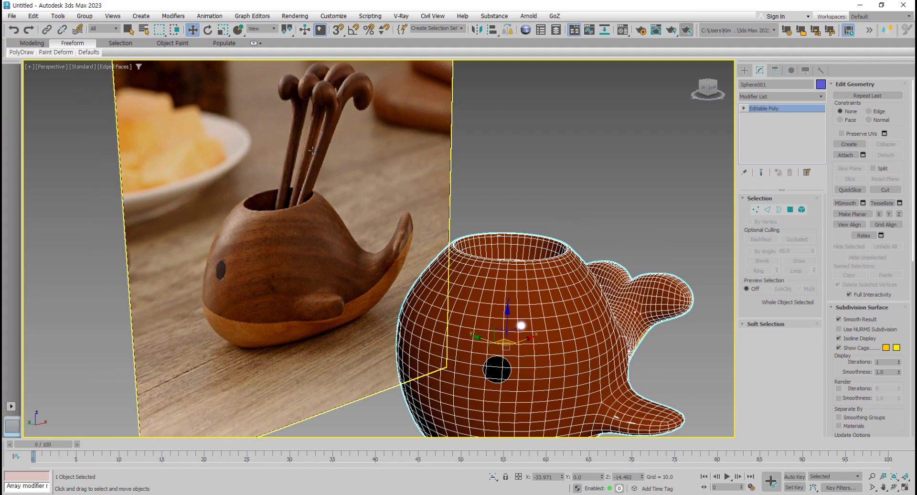
alt+middle_drag(311, 103, 334, 205)
scroll(321, 139, up, 4)
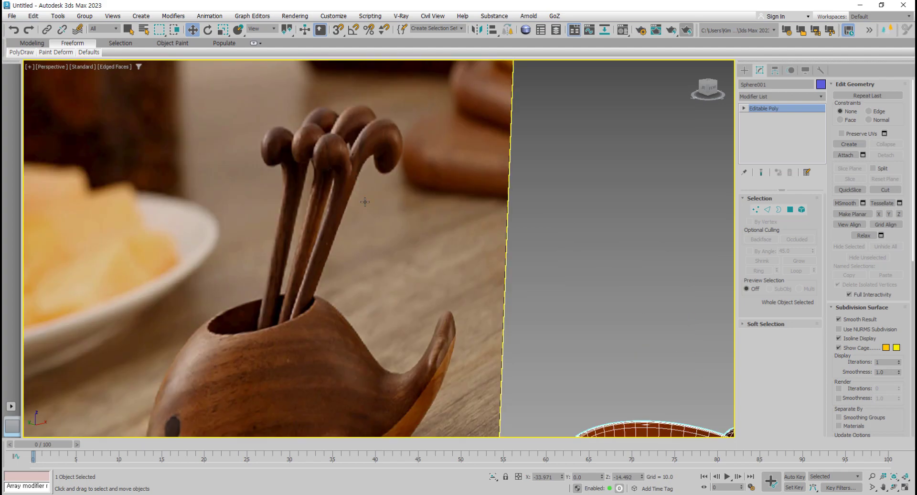
scroll(365, 202, down, 4)
middle_drag(511, 297, 410, 181)
scroll(446, 233, down, 2)
middle_drag(426, 250, 424, 220)
alt+middle_drag(473, 272, 427, 229)
scroll(484, 297, up, 5)
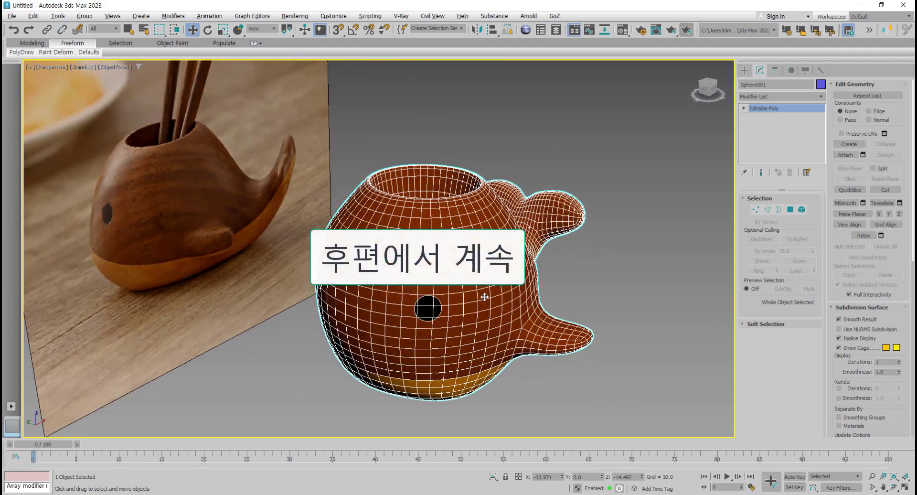
alt+middle_drag(485, 296, 463, 294)
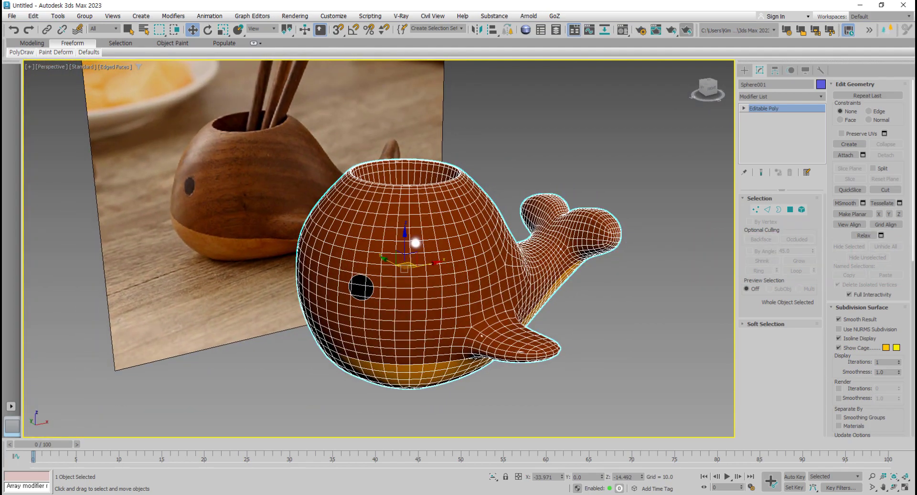